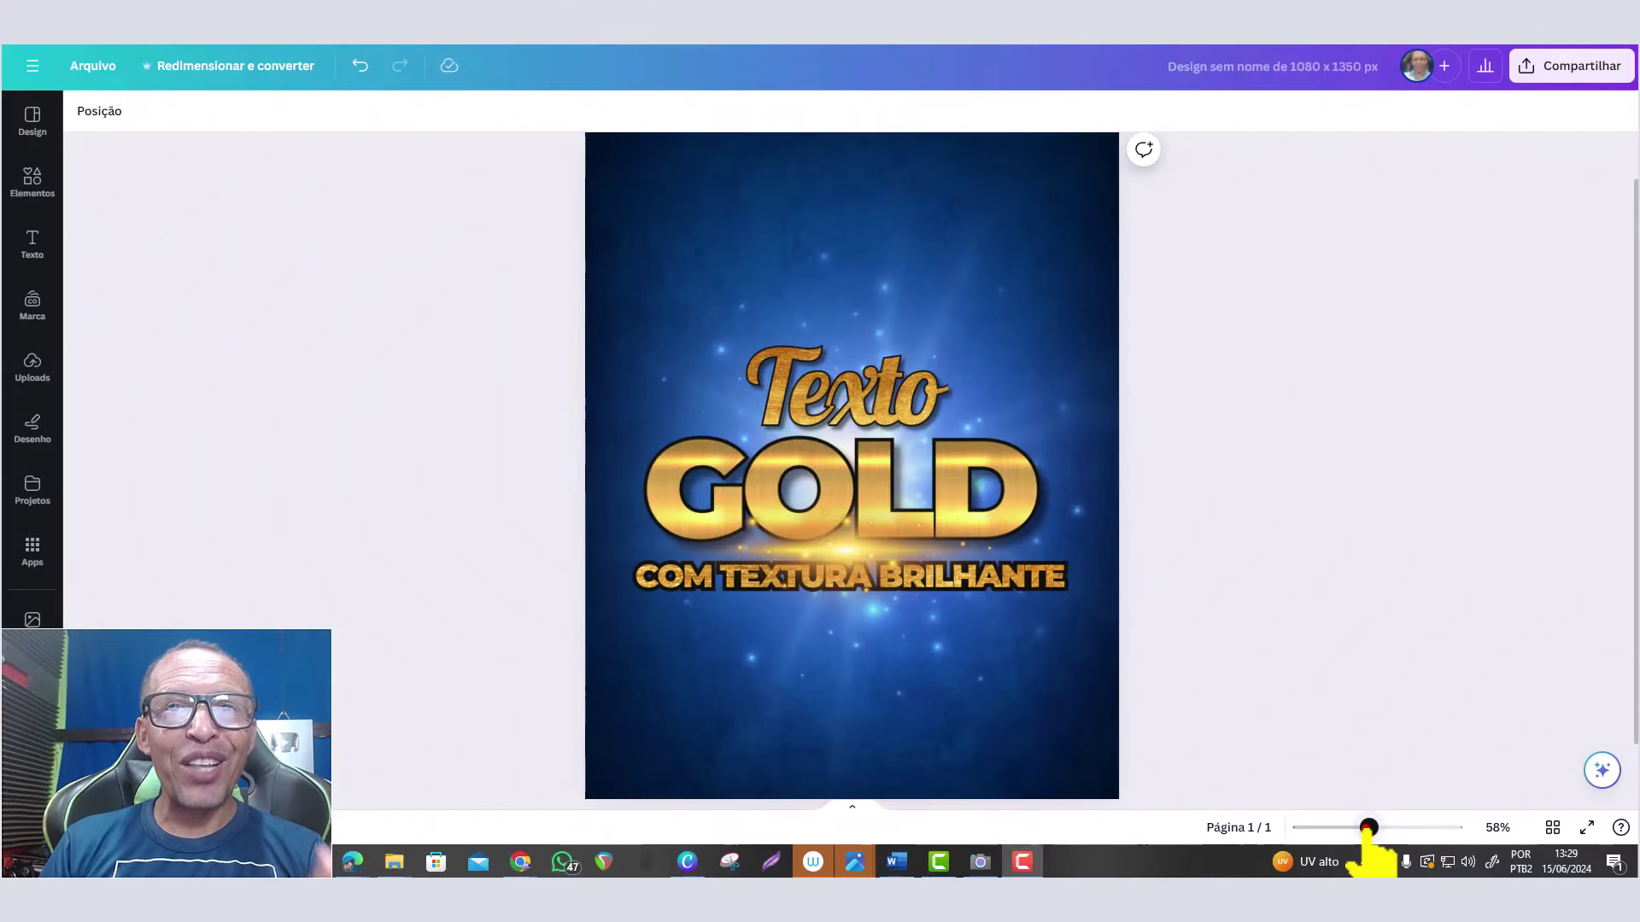
# - Zoom in and out on the finished design to inspect it
pyautogui.moveTo(1368, 827); pyautogui.dragTo(1394, 827)
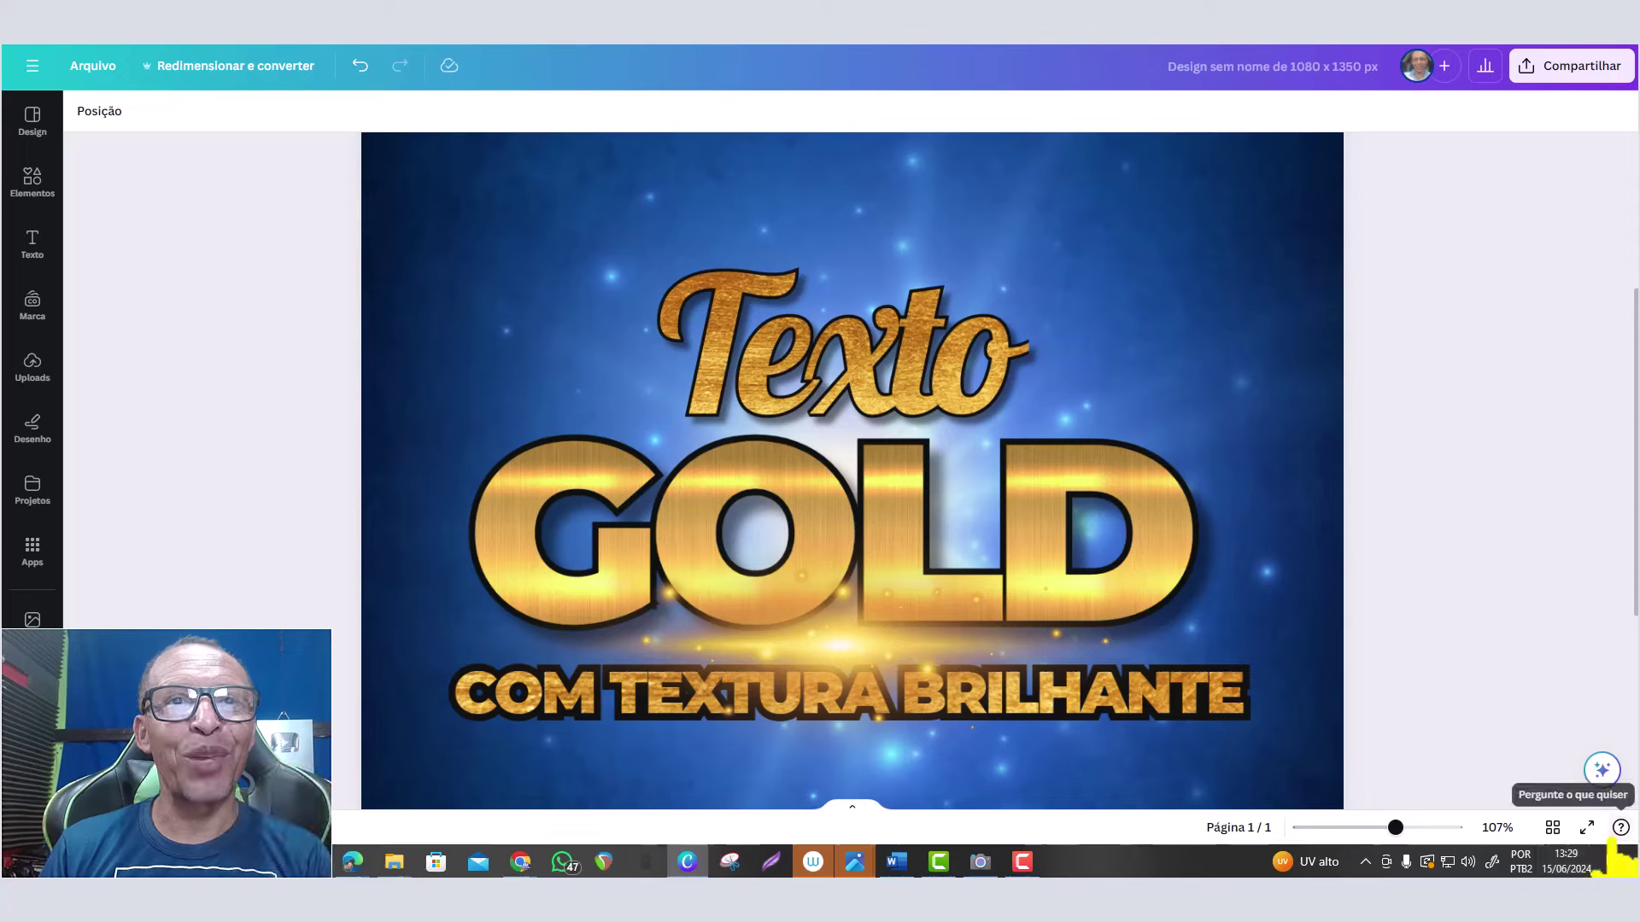
pyautogui.moveTo(1631, 601); pyautogui.dragTo(1631, 634)
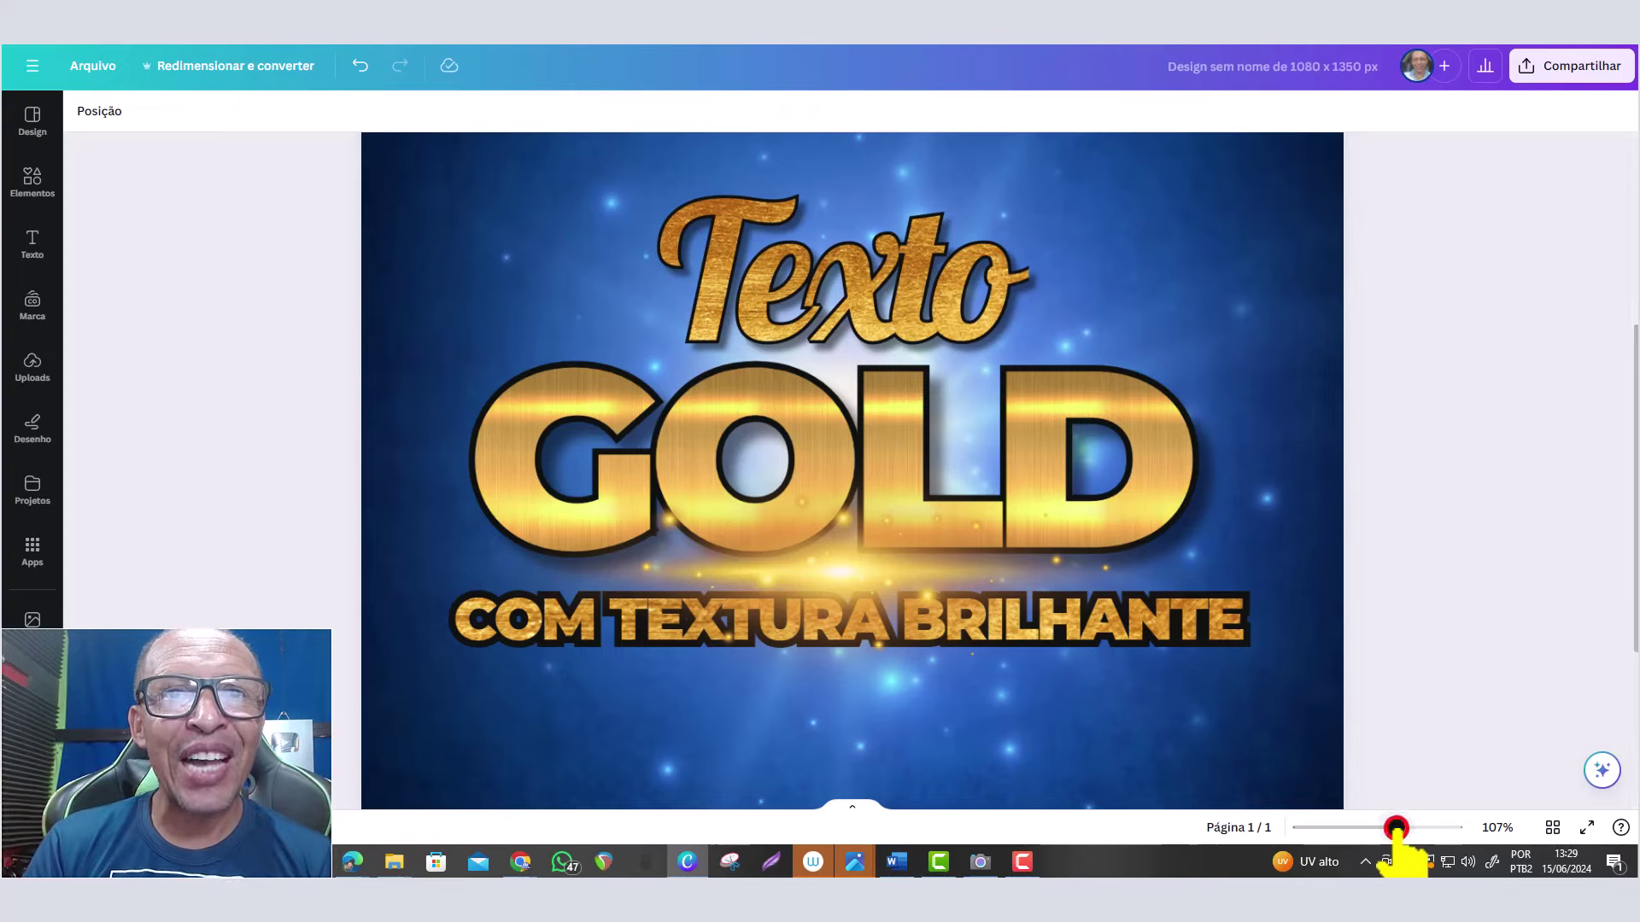
pyautogui.moveTo(1396, 827); pyautogui.dragTo(1376, 828)
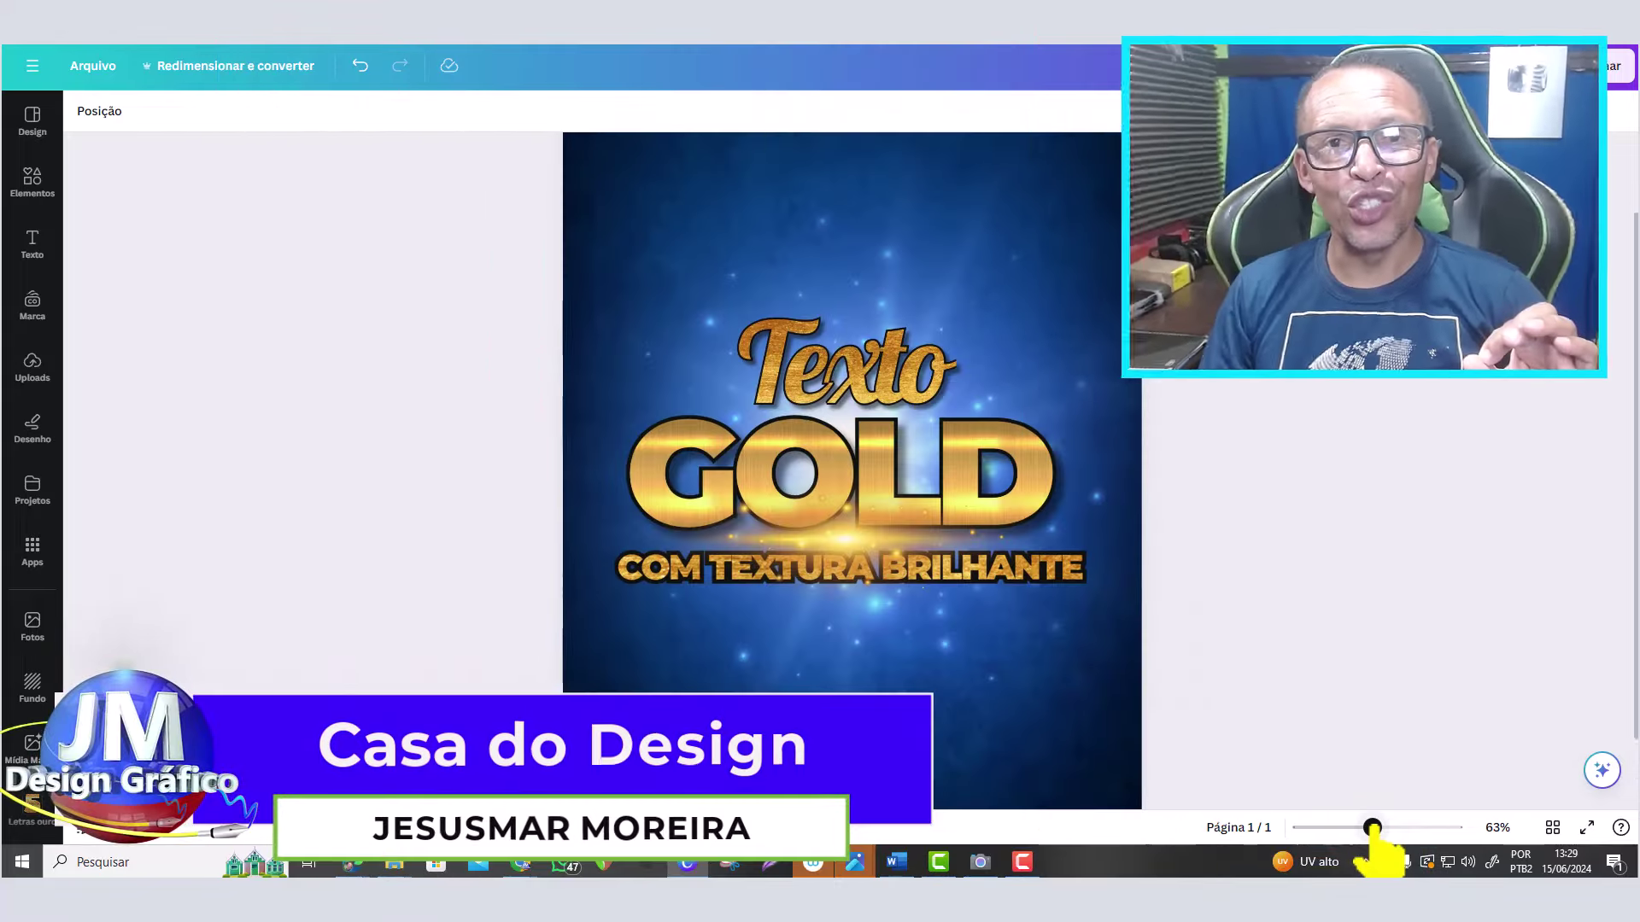
pyautogui.moveTo(1375, 827); pyautogui.dragTo(1407, 827)
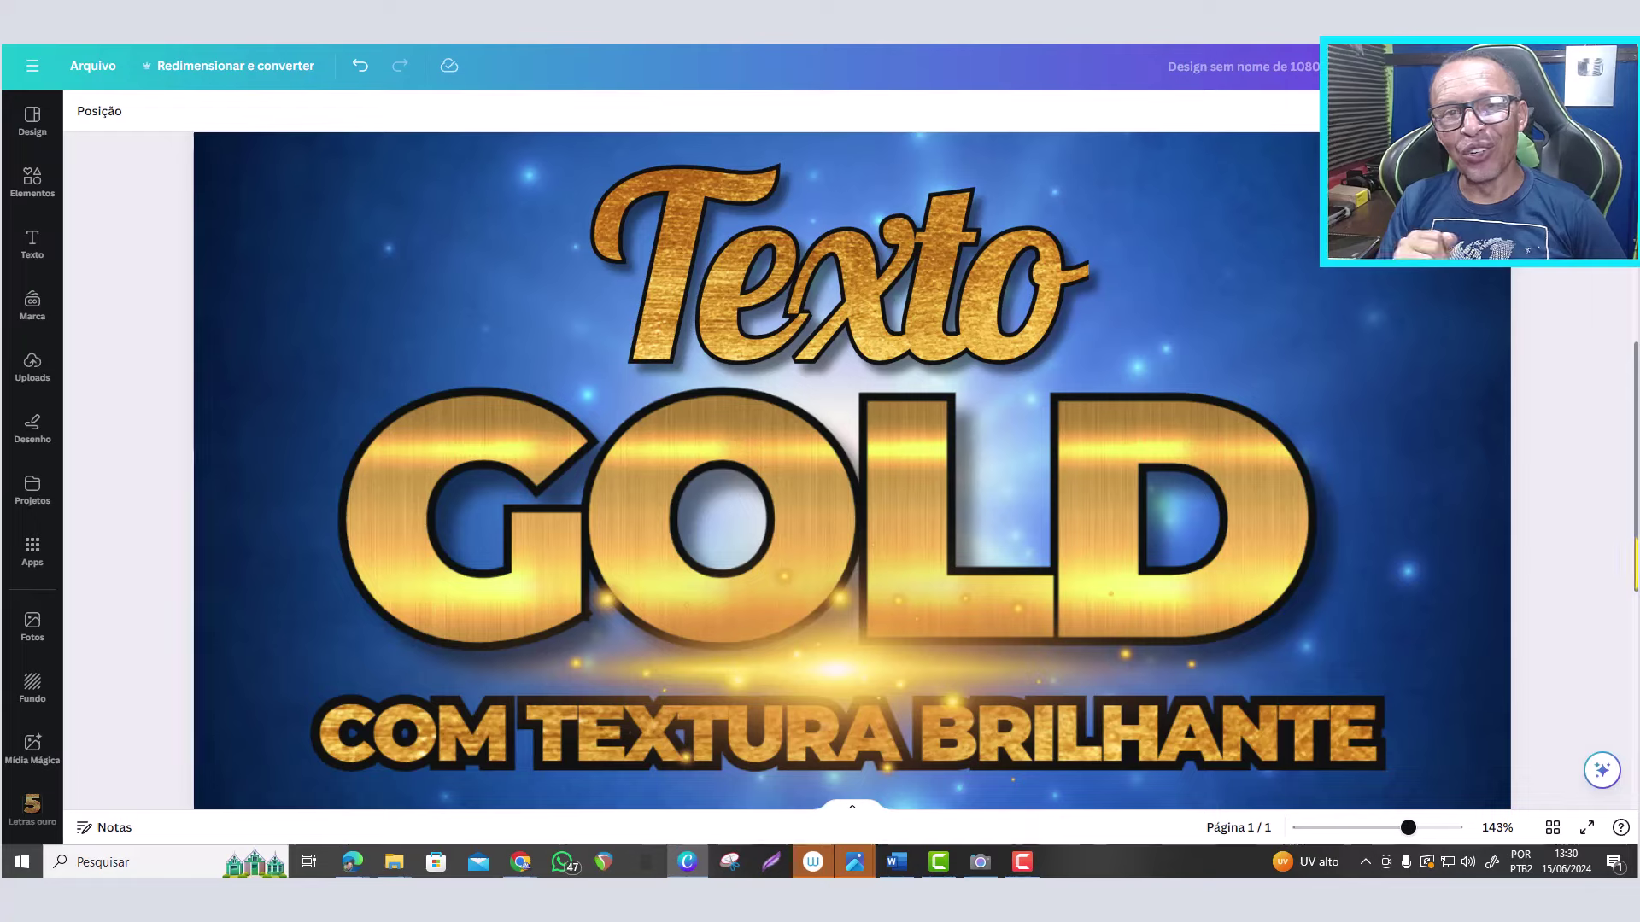
pyautogui.scroll(-1, 1630, 540)
pyautogui.scroll(-1, 1628, 540)
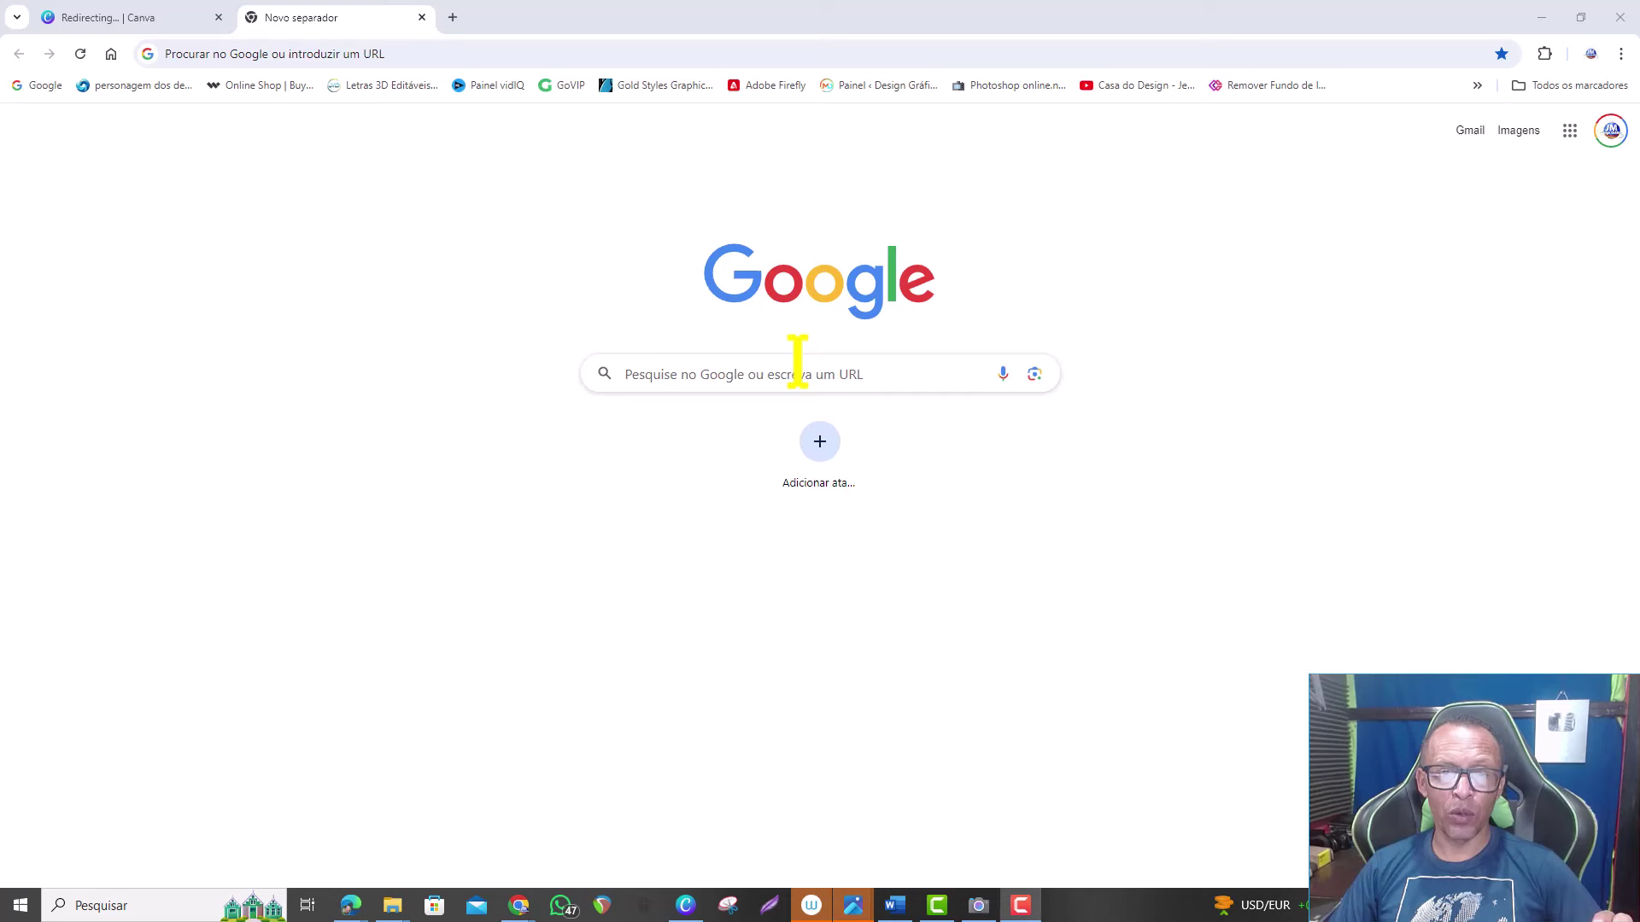
# - Search Google for Canva and go to the canva.com home page
pyautogui.click(647, 369)
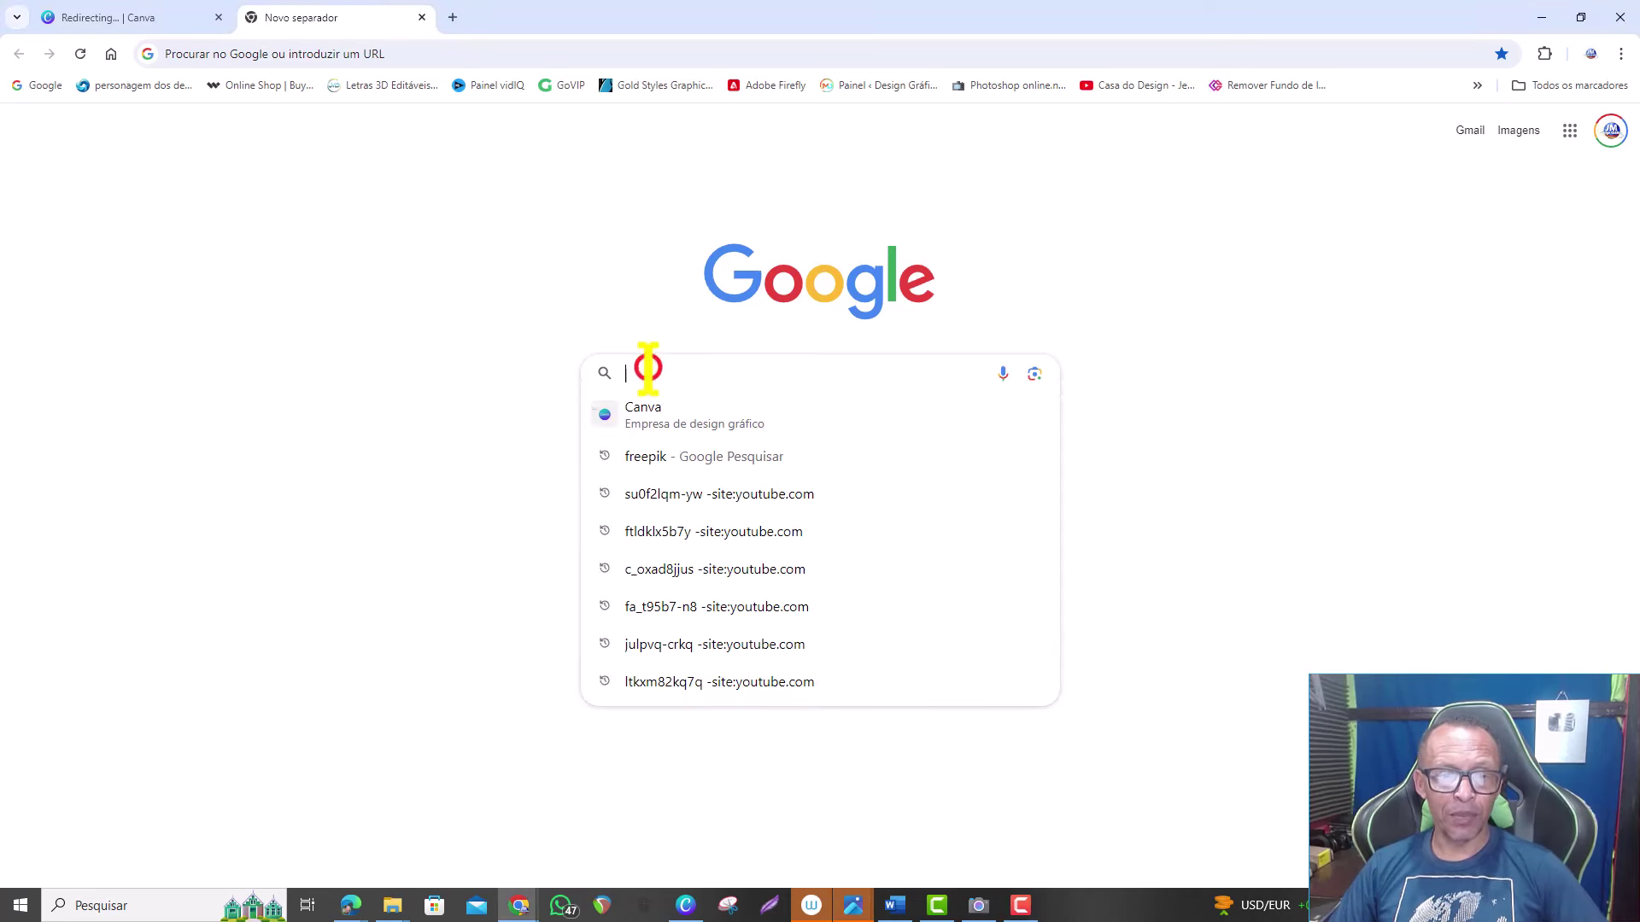
pyautogui.click(648, 423)
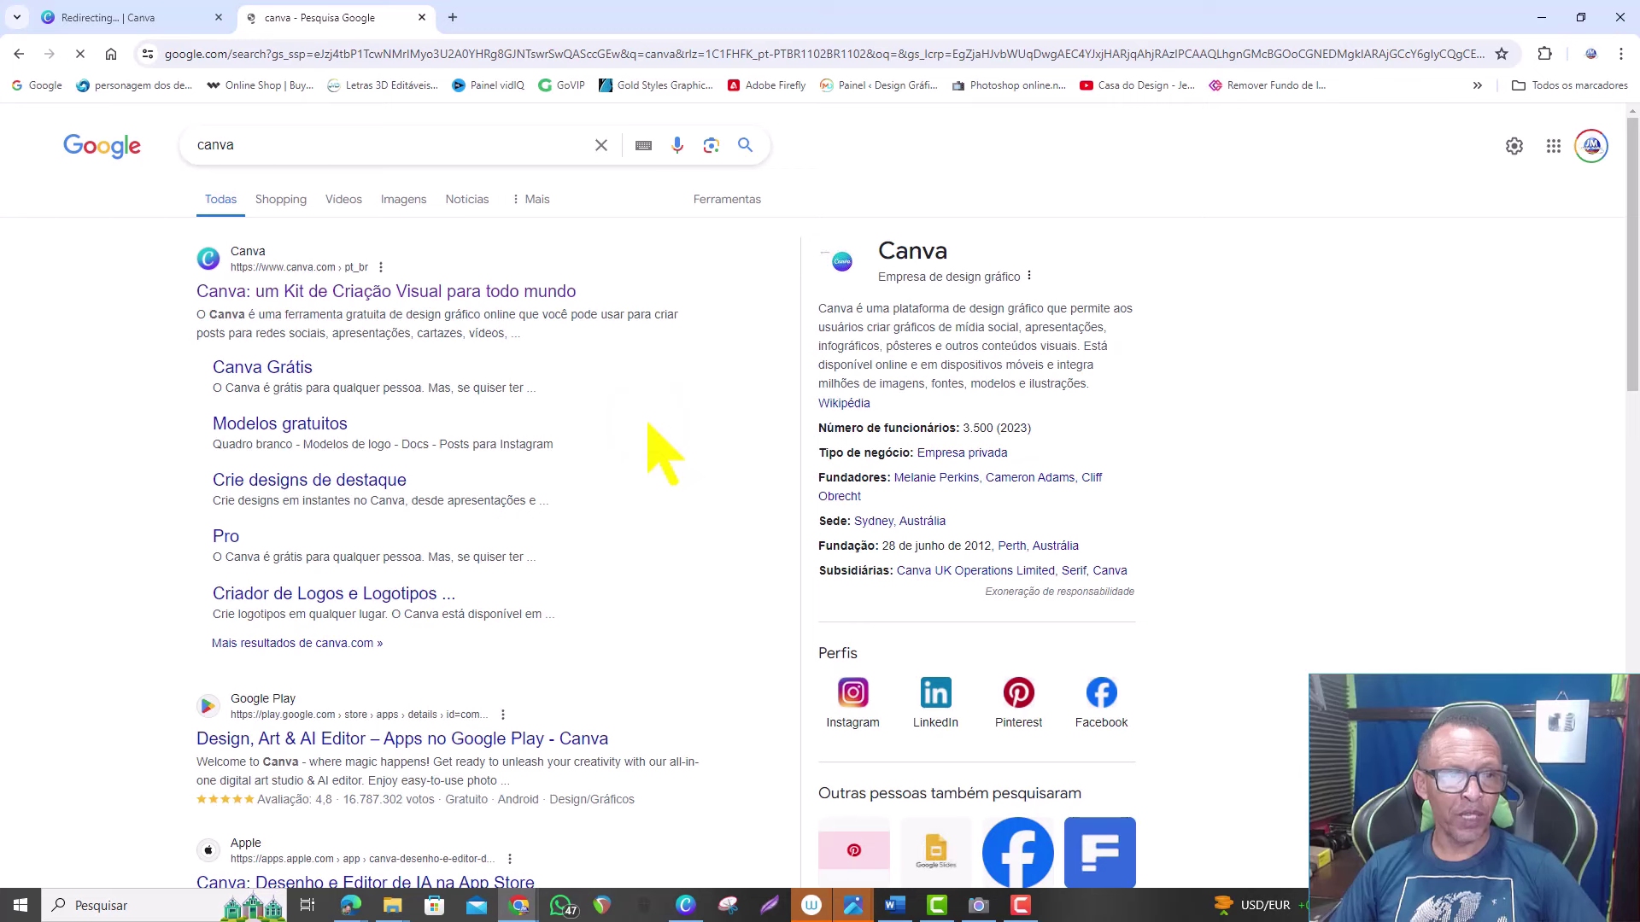
pyautogui.click(242, 256)
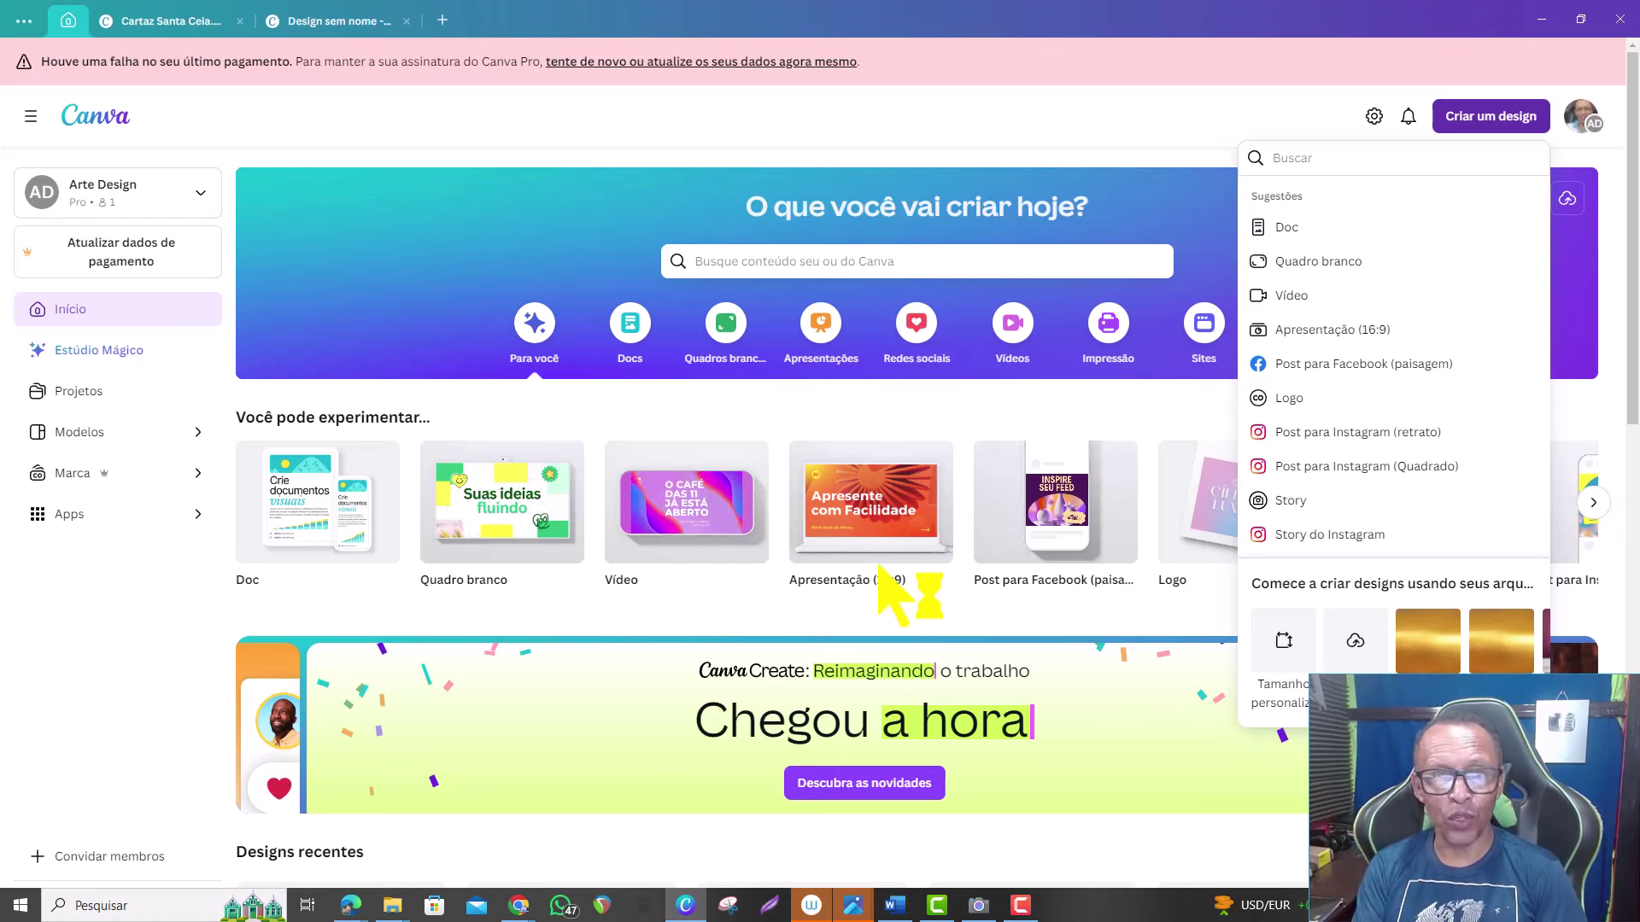
# - Start a blank 1080 × 1350 Post para Instagram (retrato) design from Criar um design
pyautogui.click(935, 124)
pyautogui.moveTo(870, 502)
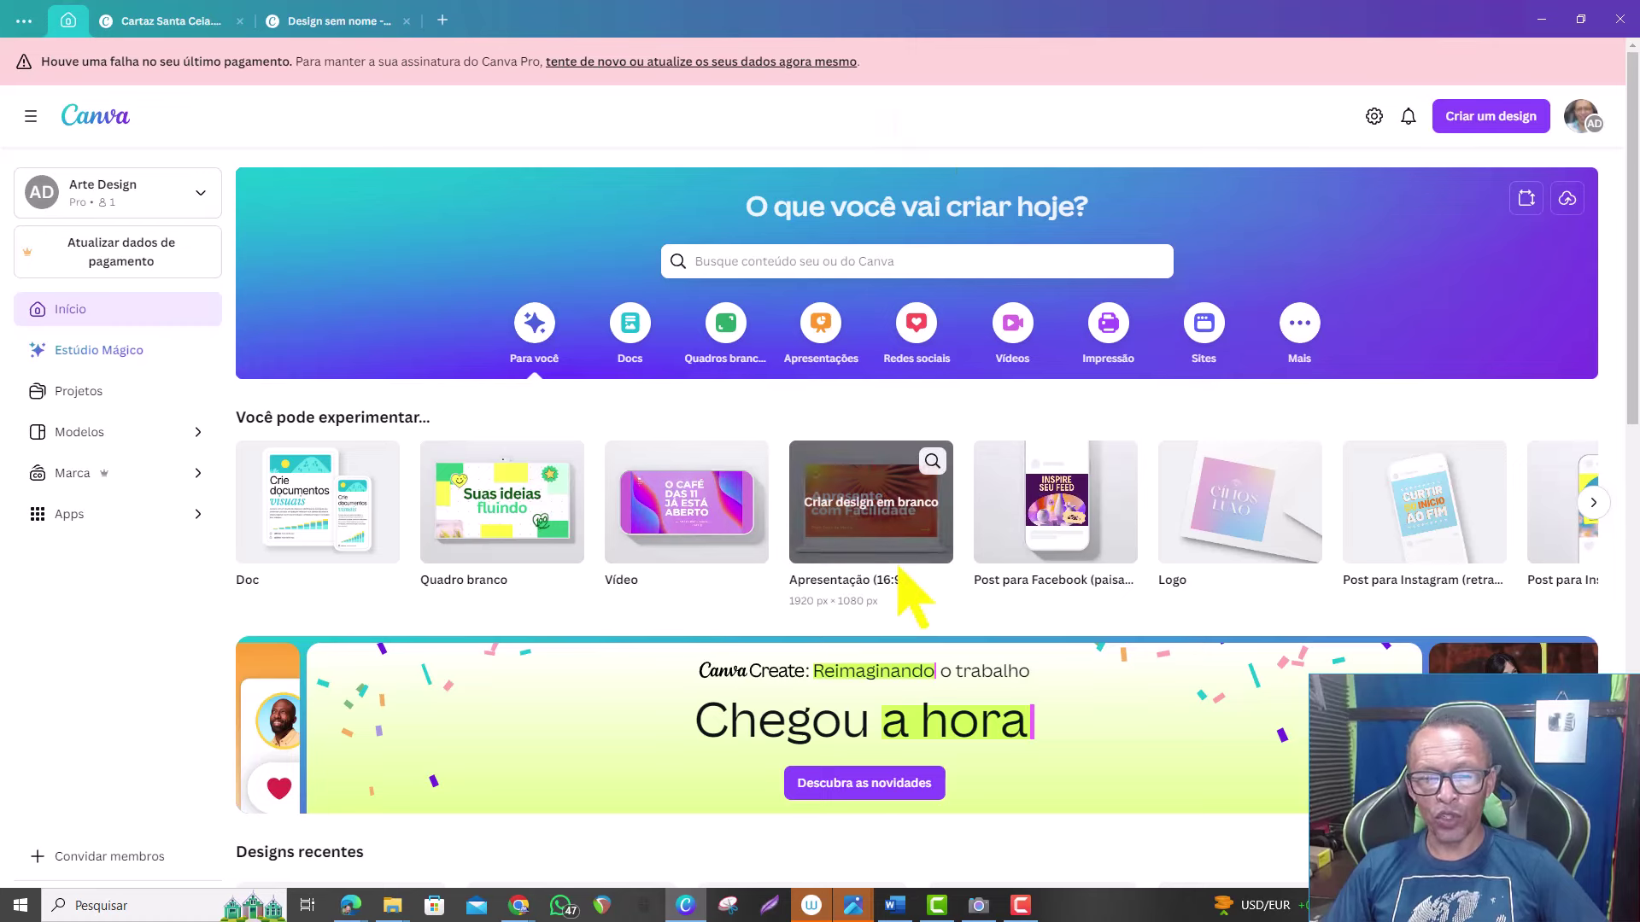
pyautogui.click(1478, 116)
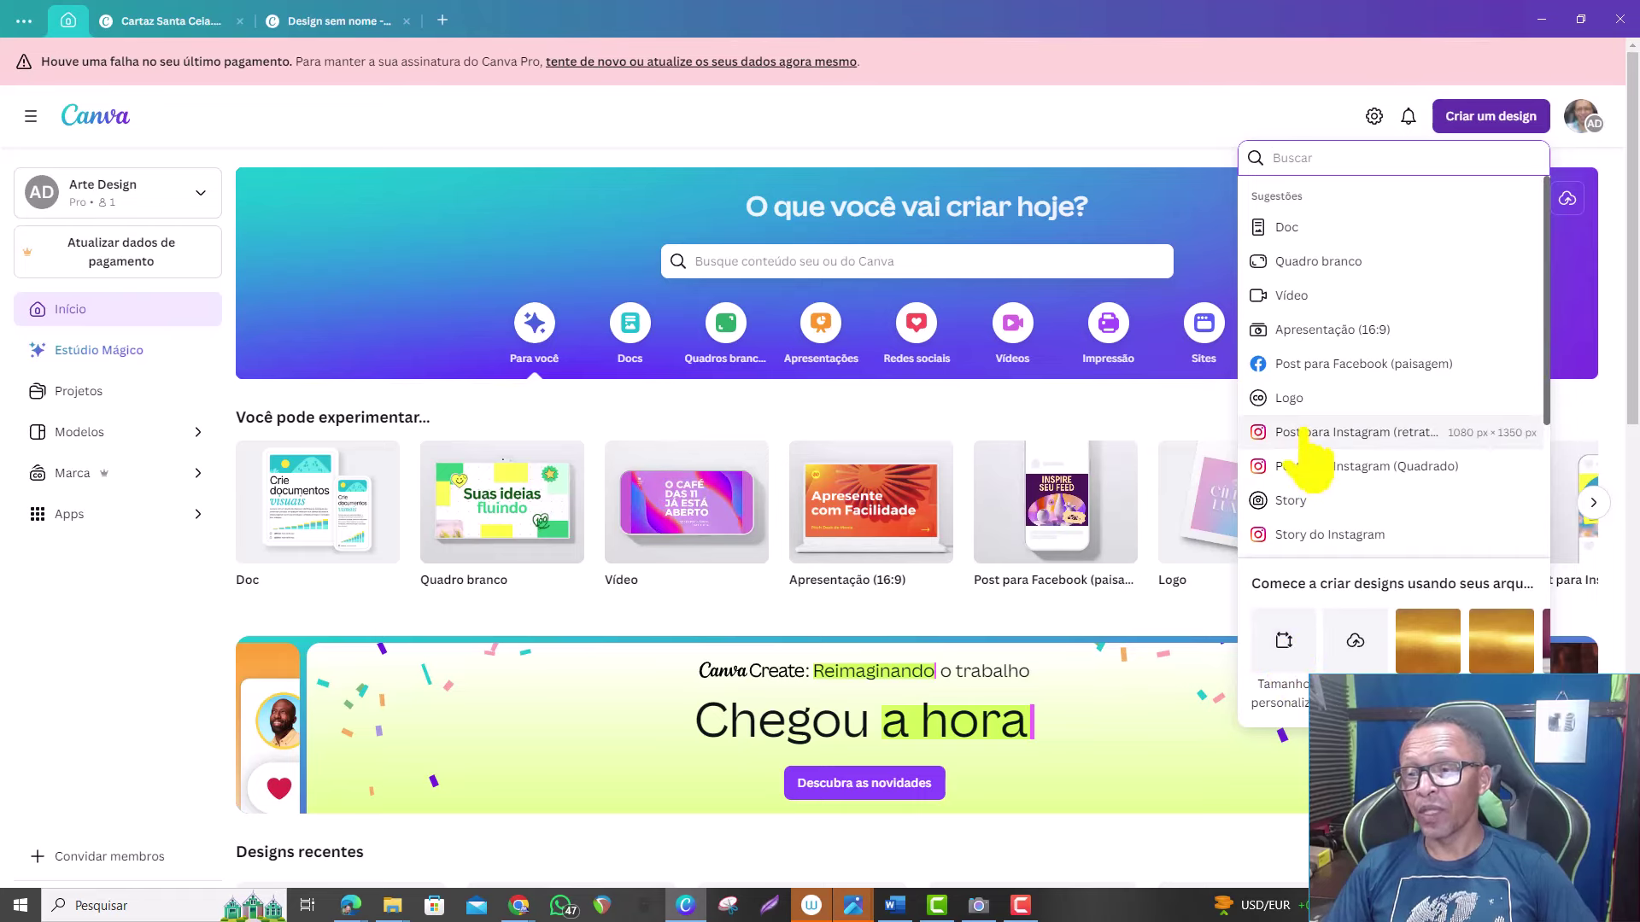
pyautogui.click(1304, 431)
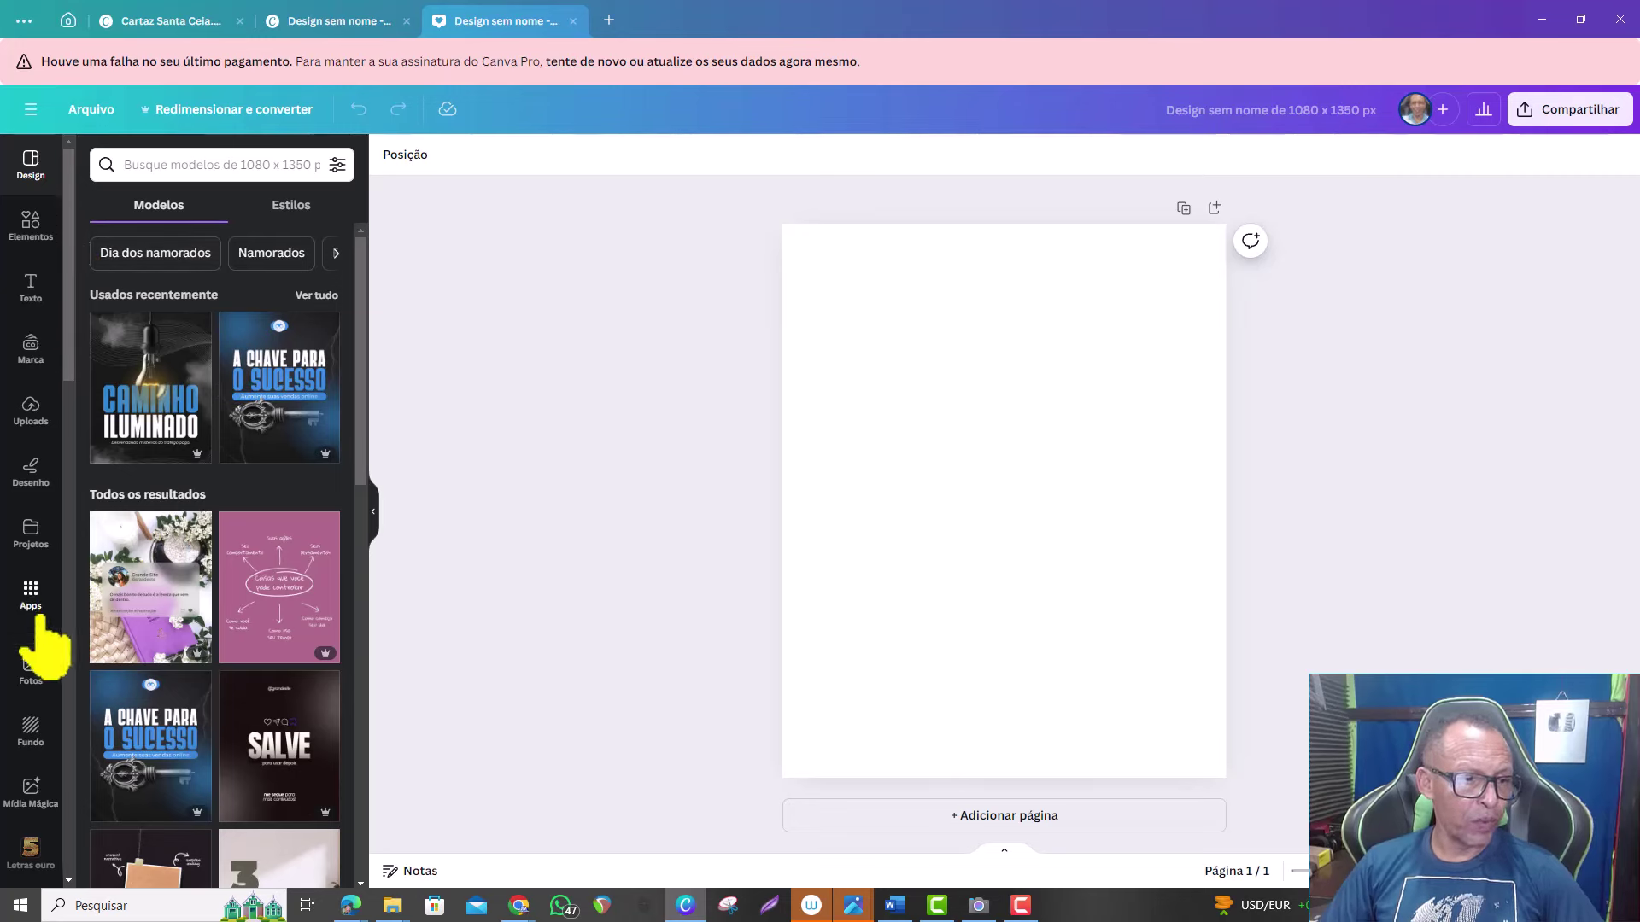
# - Add the dark blue FUNDO AZUL photo, rotate it vertical, and set it as the page background
pyautogui.click(32, 671)
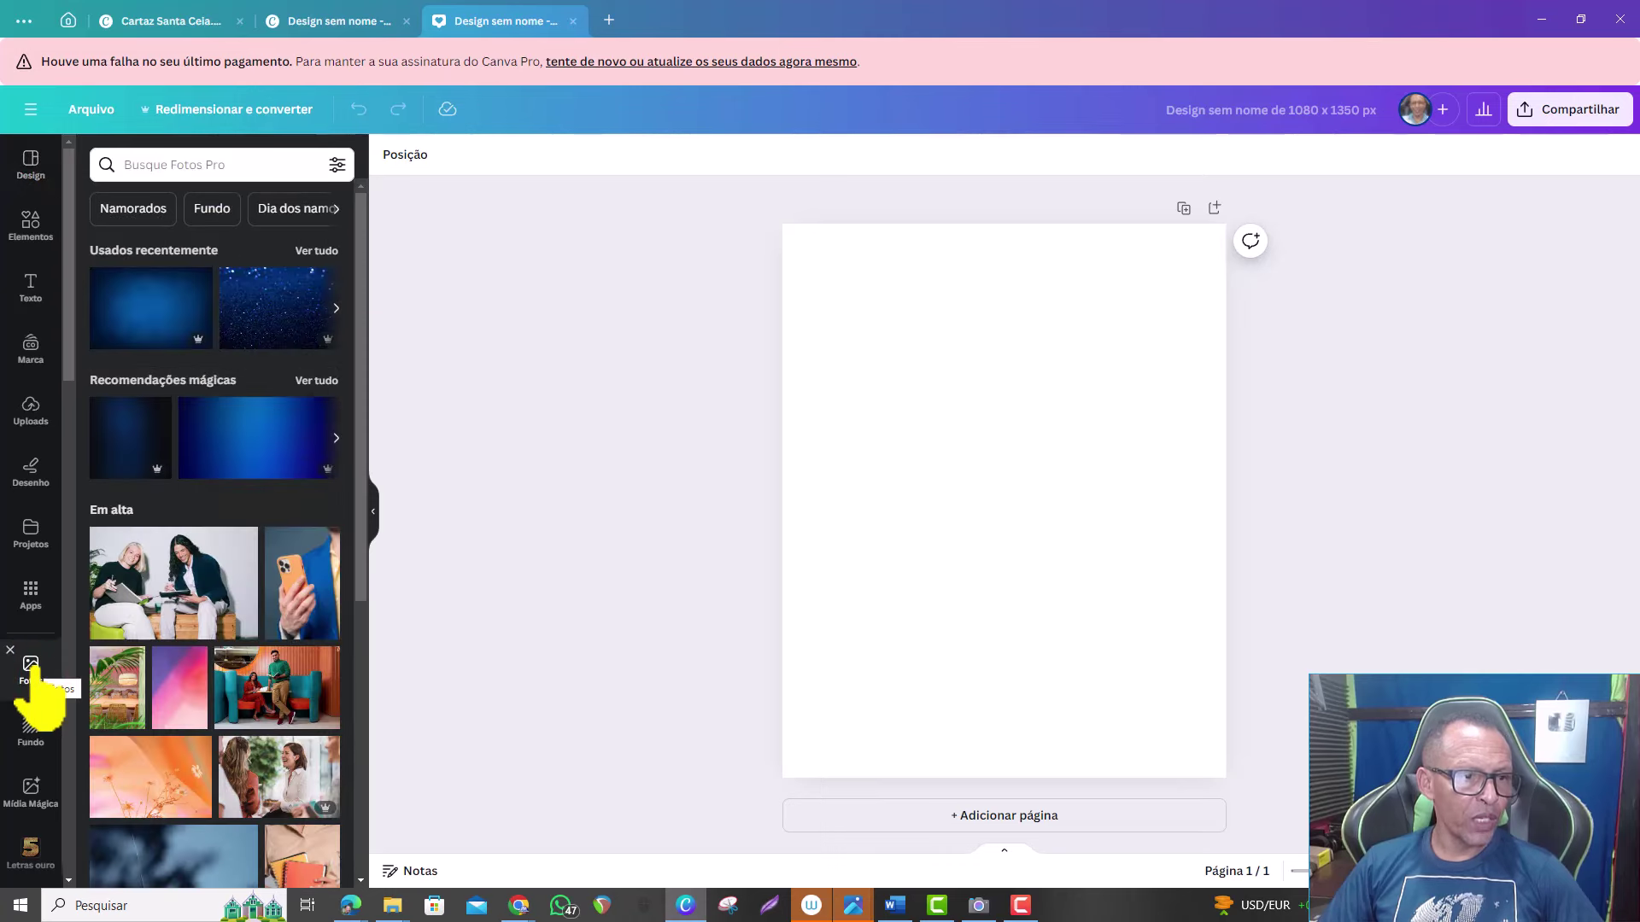
pyautogui.click(245, 164)
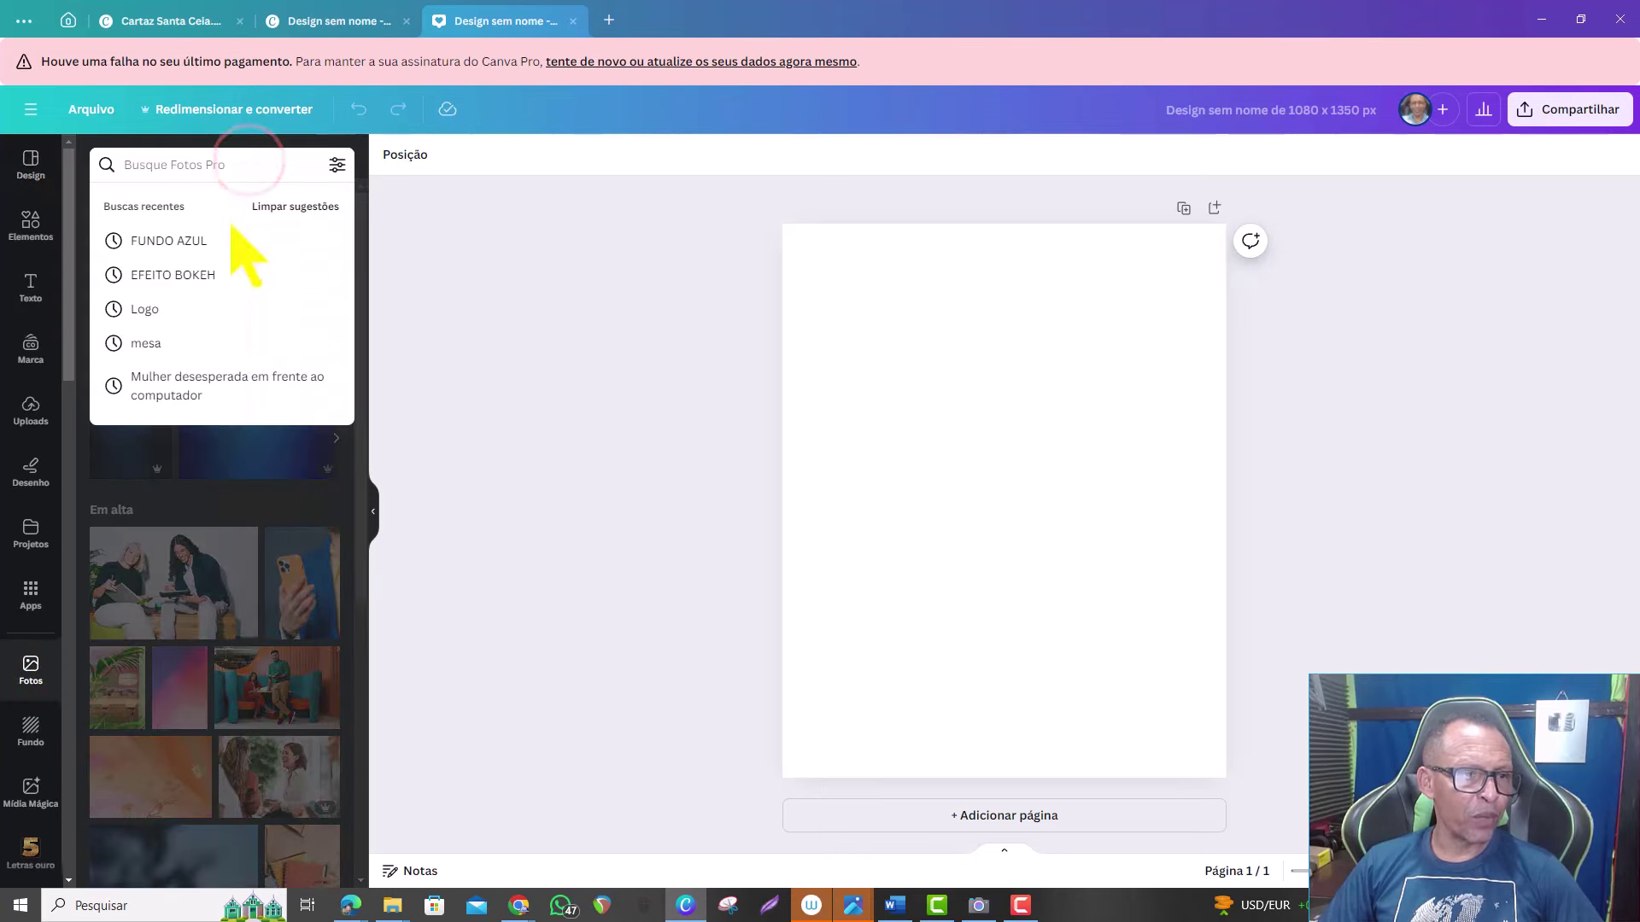
pyautogui.click(157, 242)
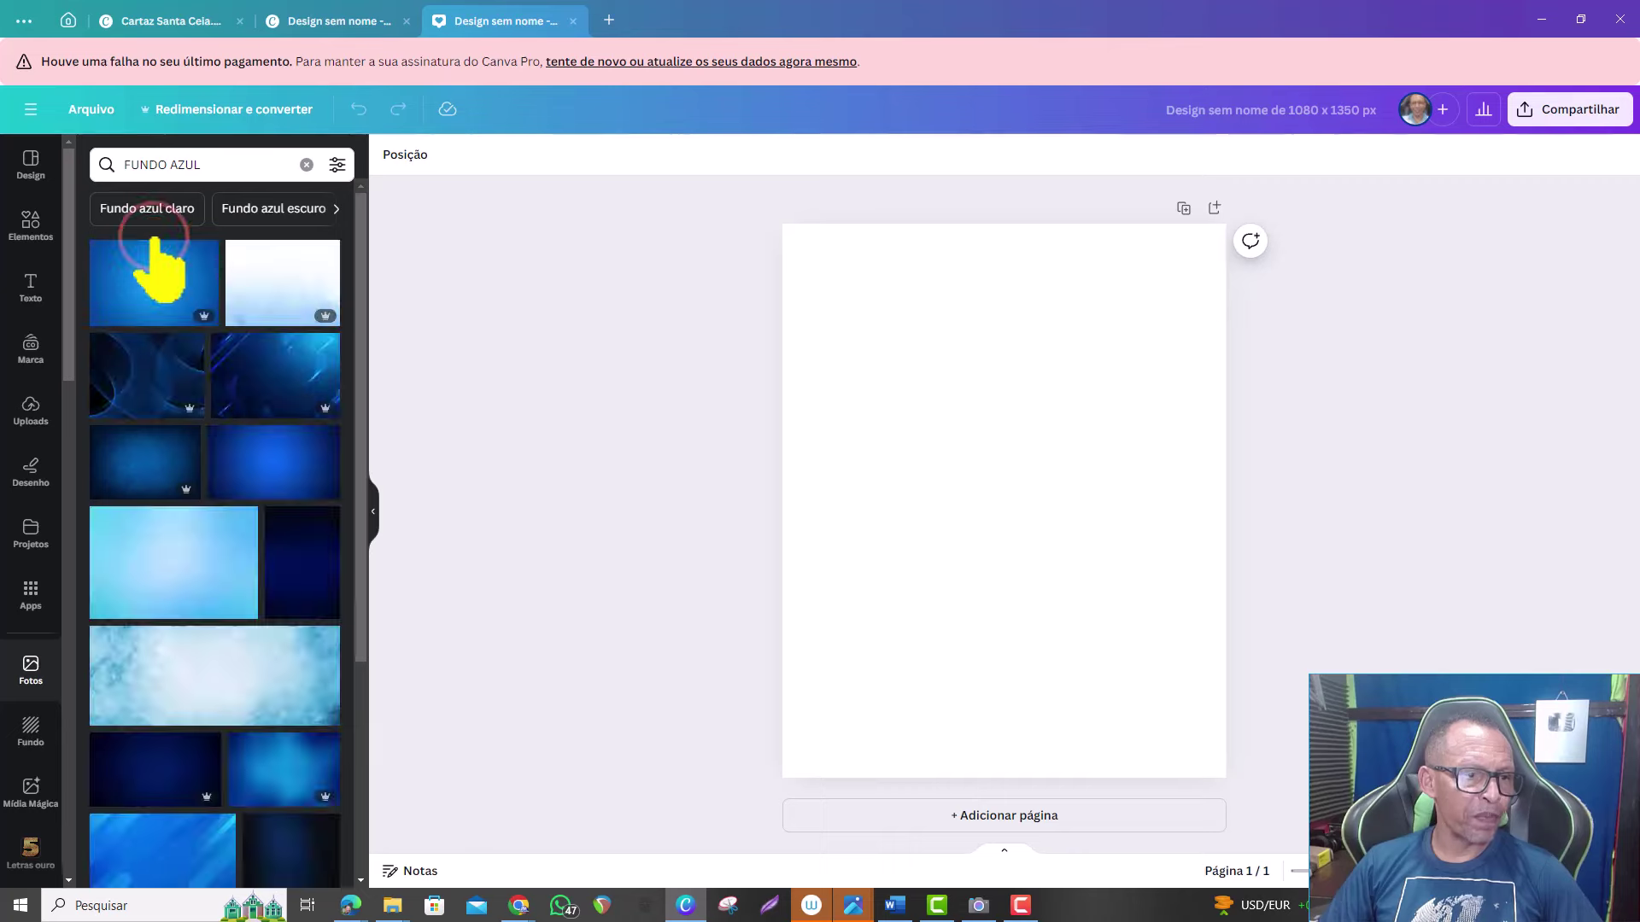
pyautogui.click(128, 477)
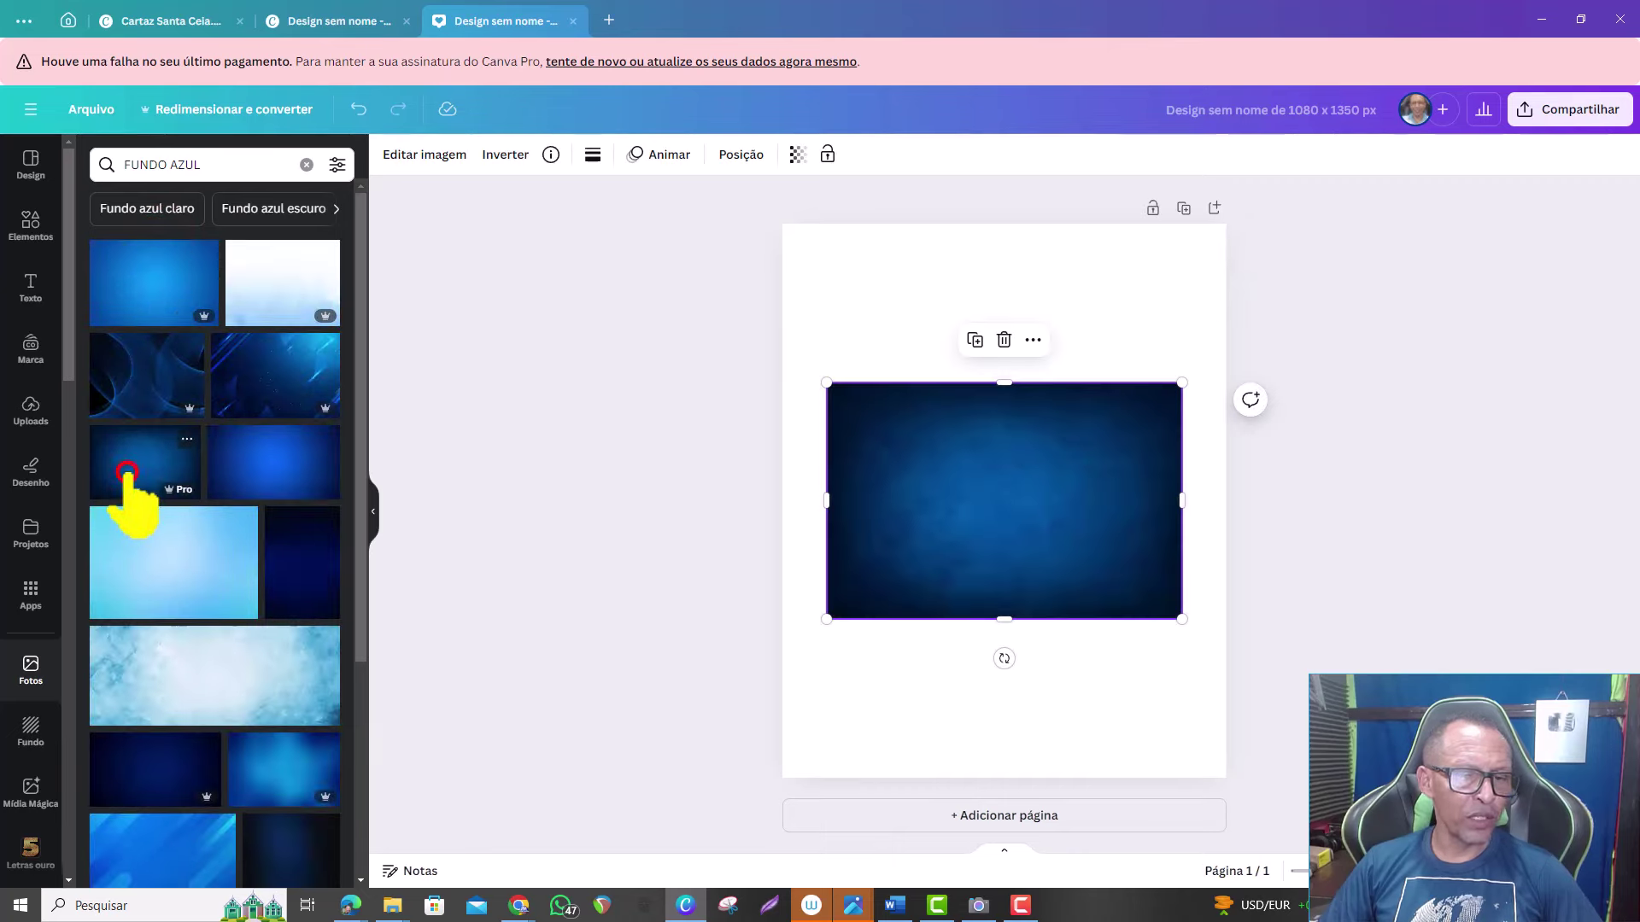
pyautogui.moveTo(1004, 658); pyautogui.dragTo(1072, 507)
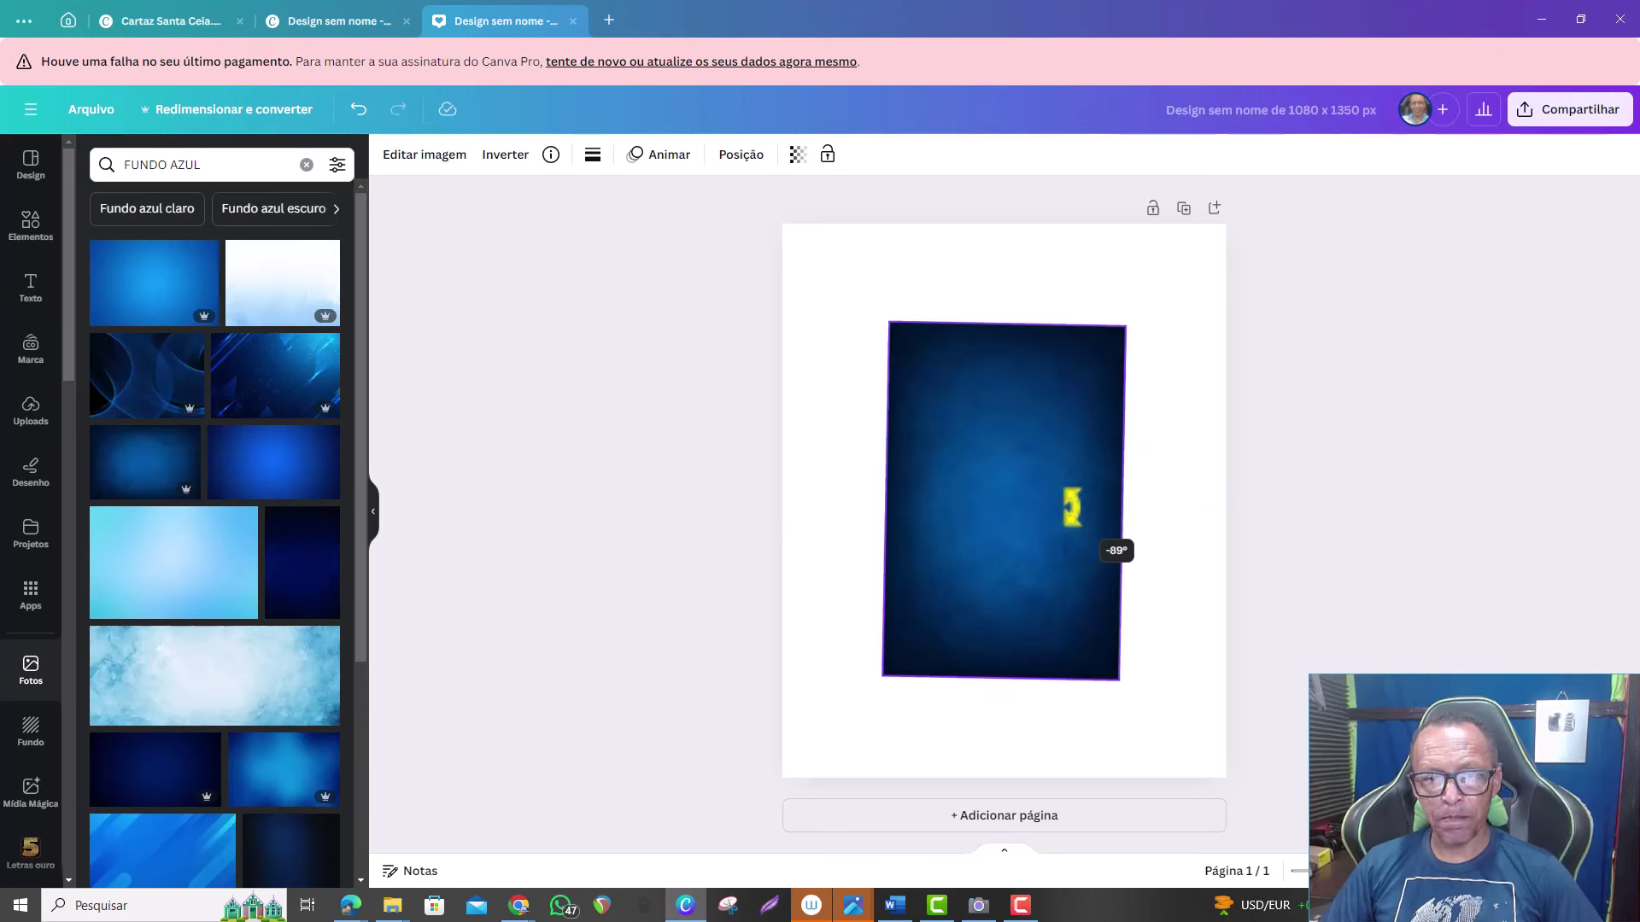
pyautogui.moveTo(1072, 508); pyautogui.dragTo(1073, 505)
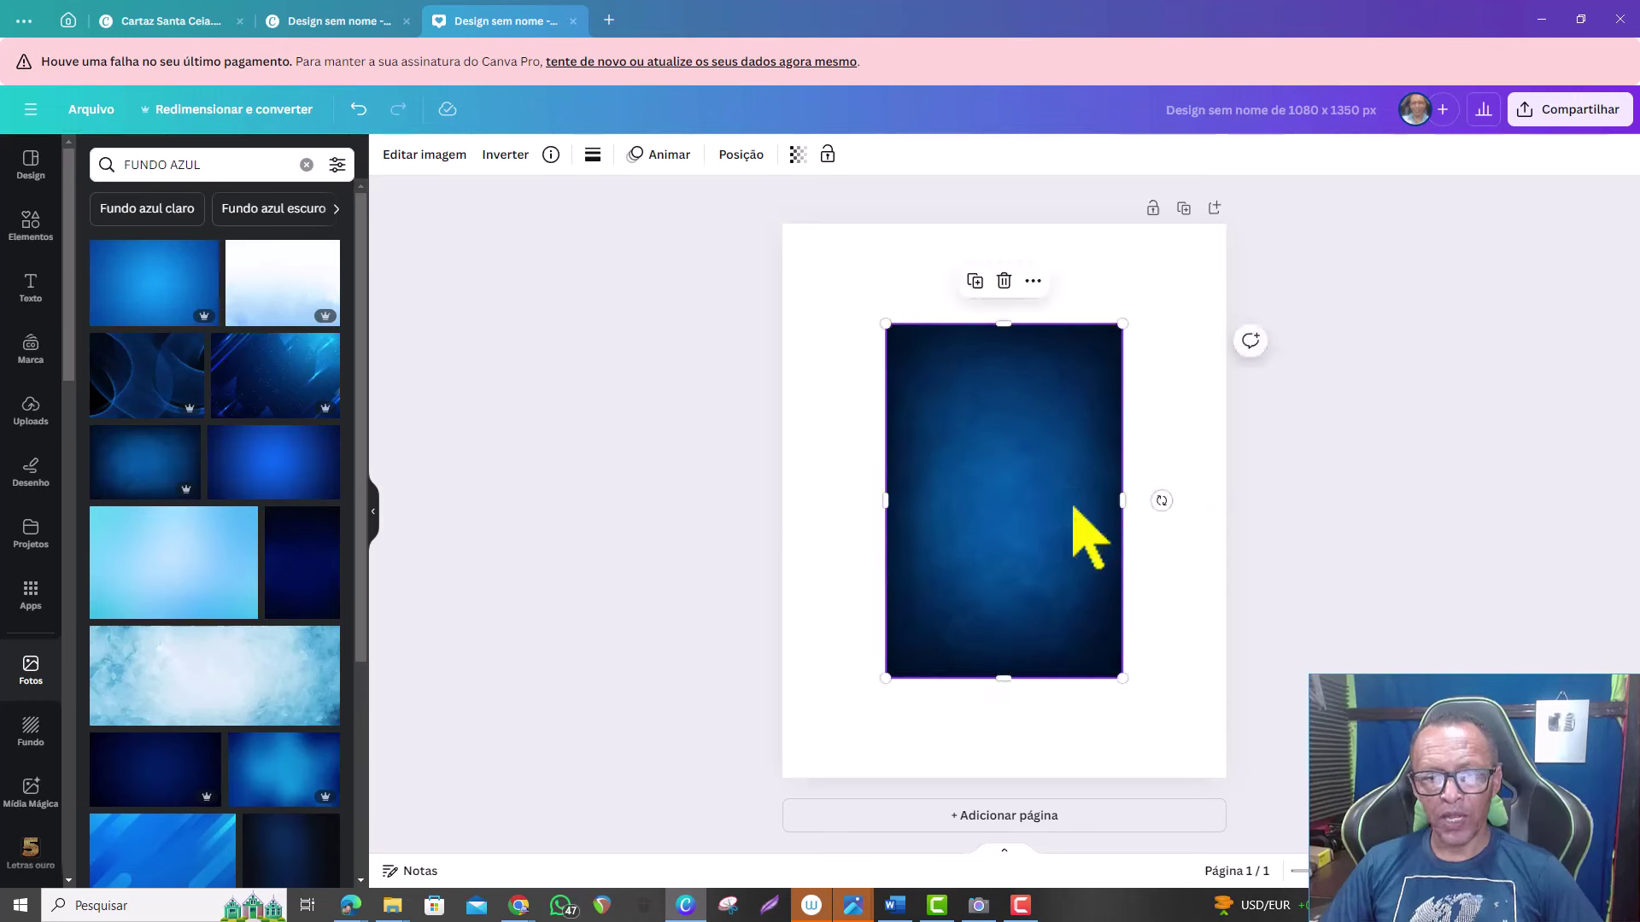
pyautogui.rightClick(1013, 463)
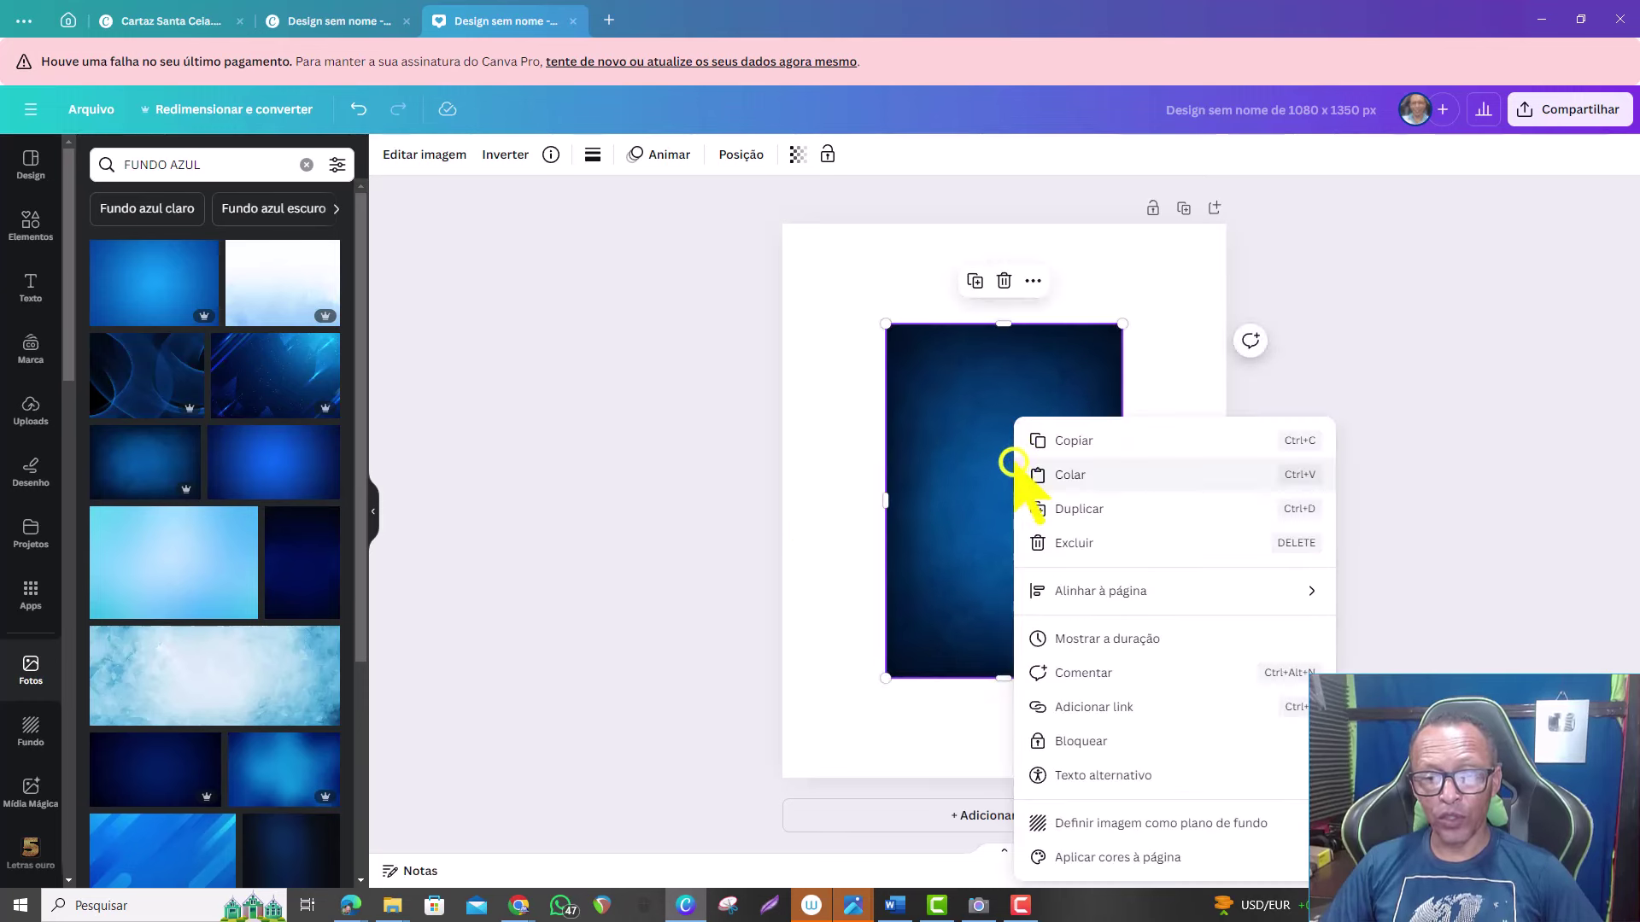
pyautogui.click(1133, 823)
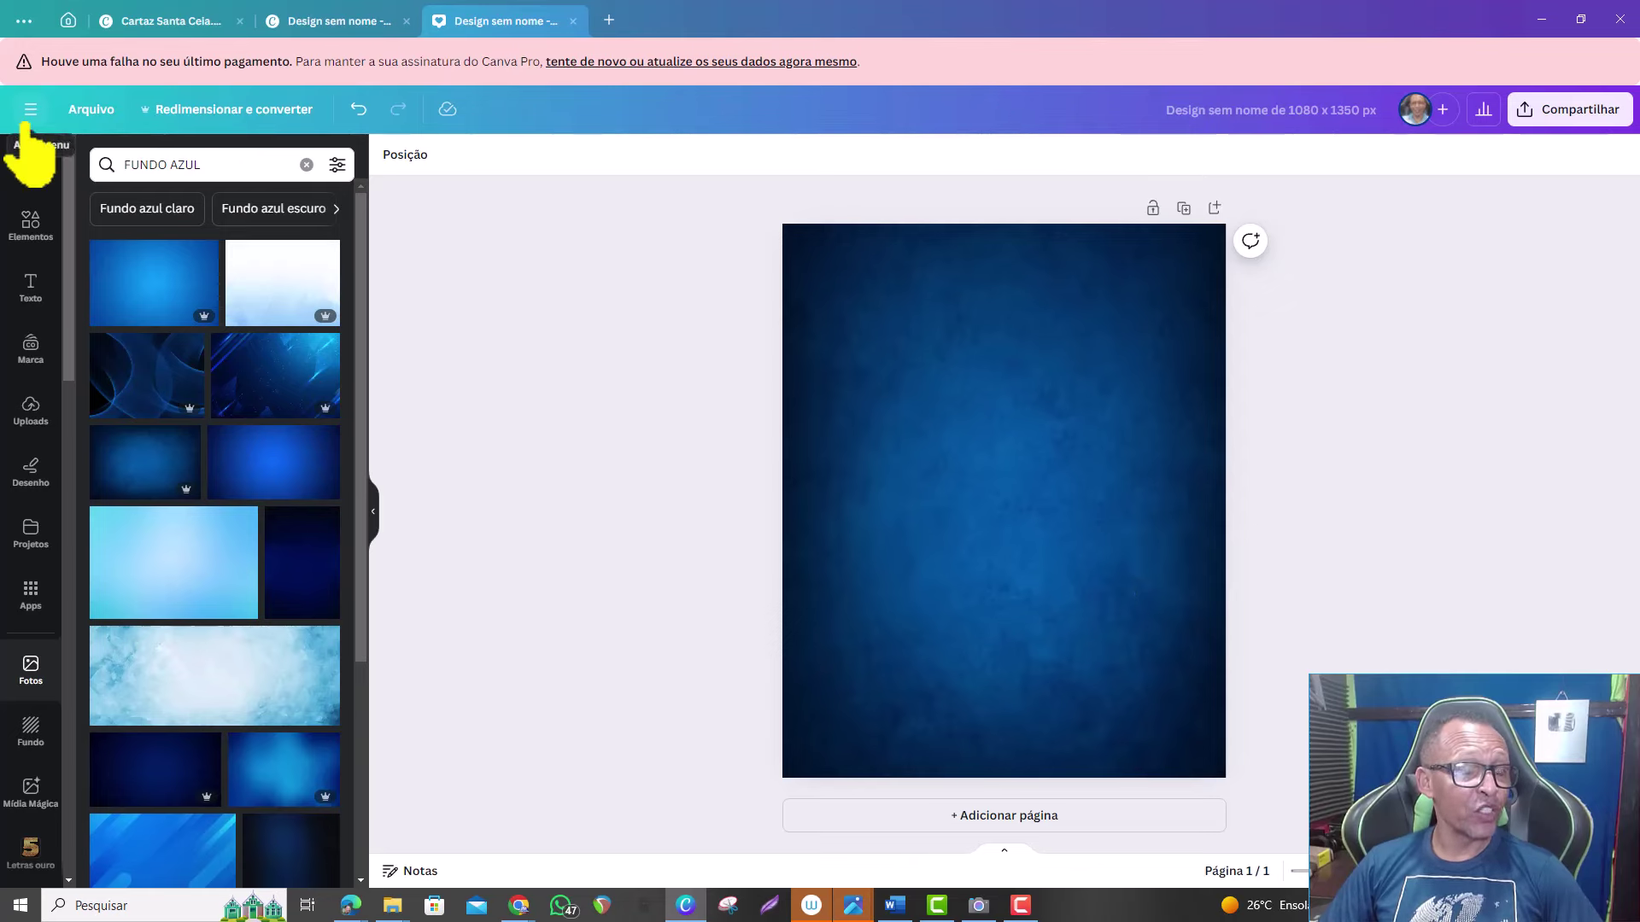
# - Search the elements for 'iluminação' and browse all the lighting graphics
pyautogui.click(28, 220)
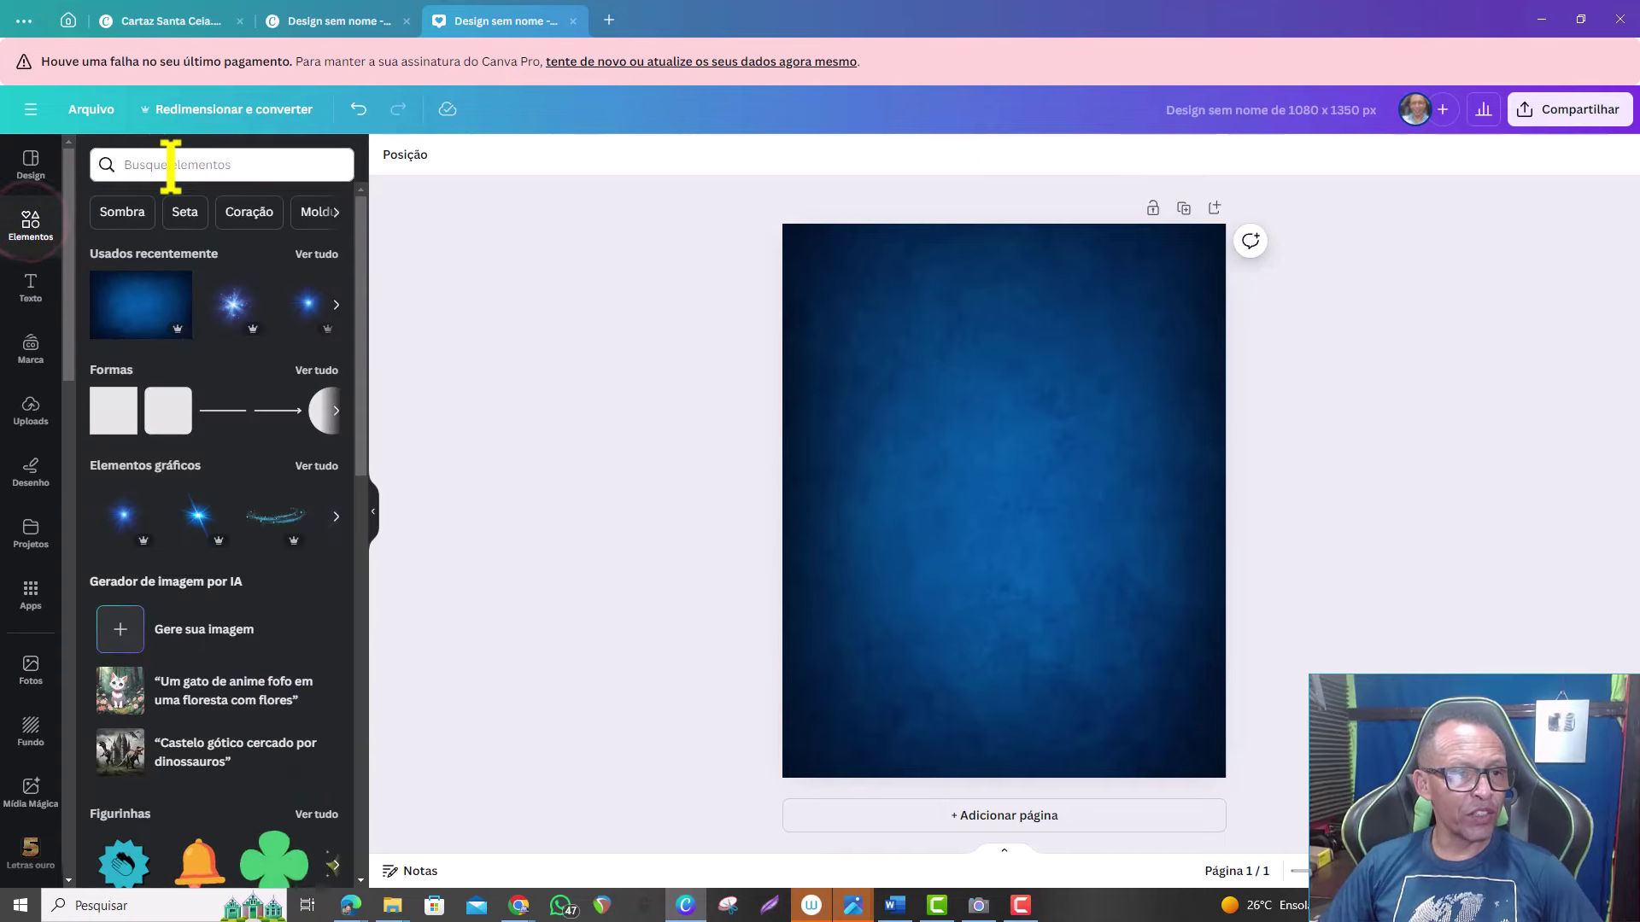
pyautogui.click(170, 164)
pyautogui.click(170, 164)
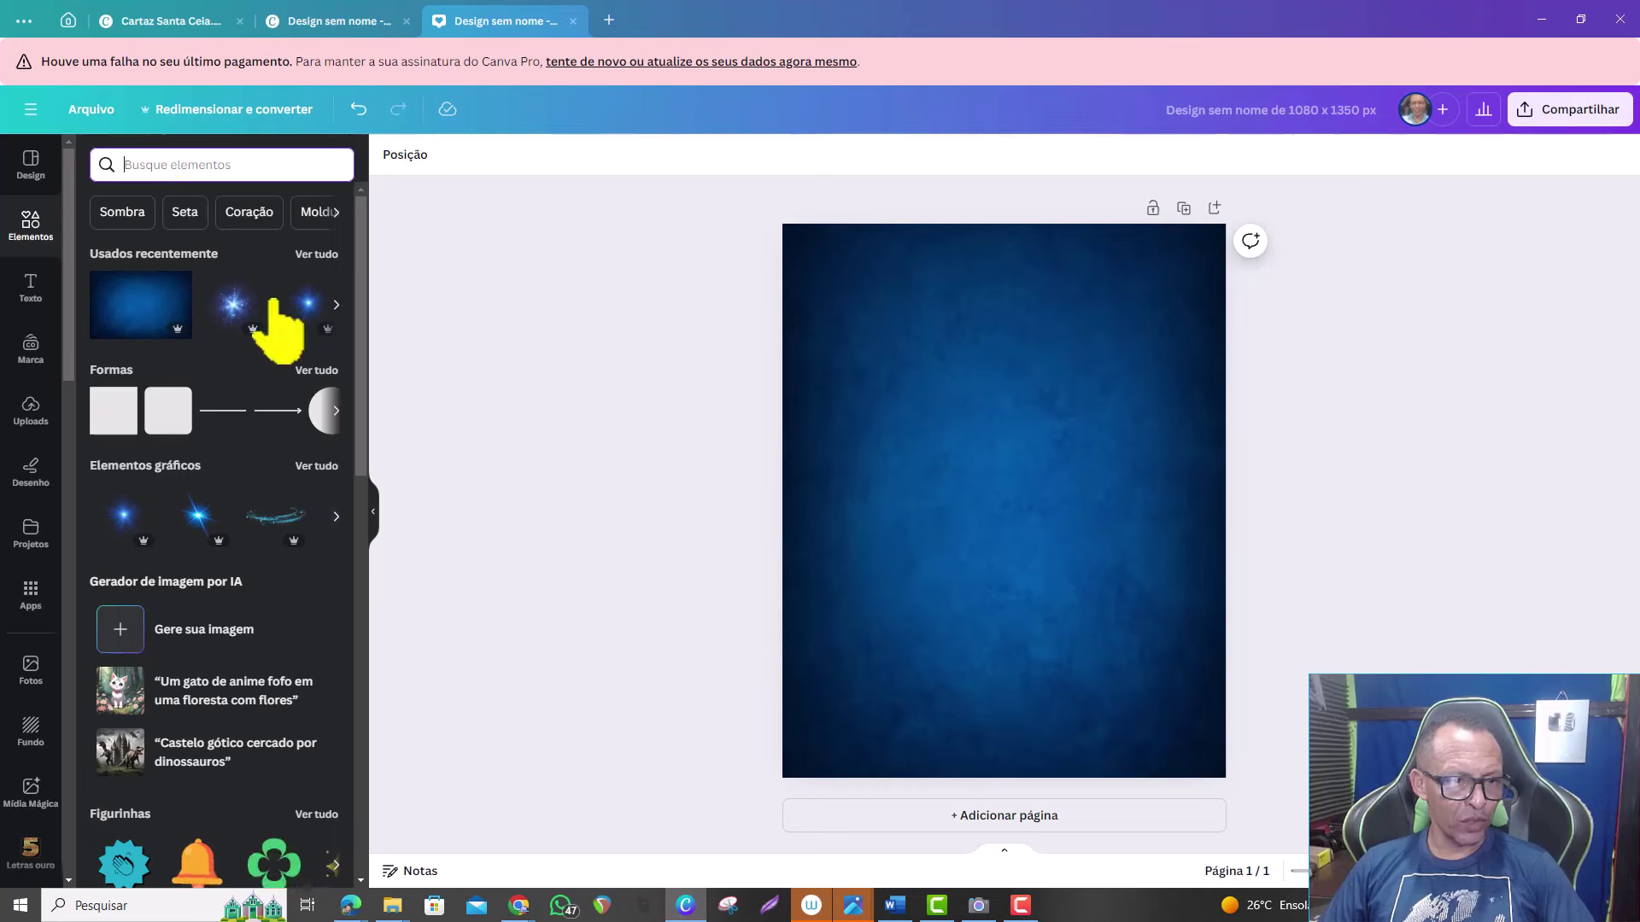
pyautogui.click(130, 167)
pyautogui.write('i')
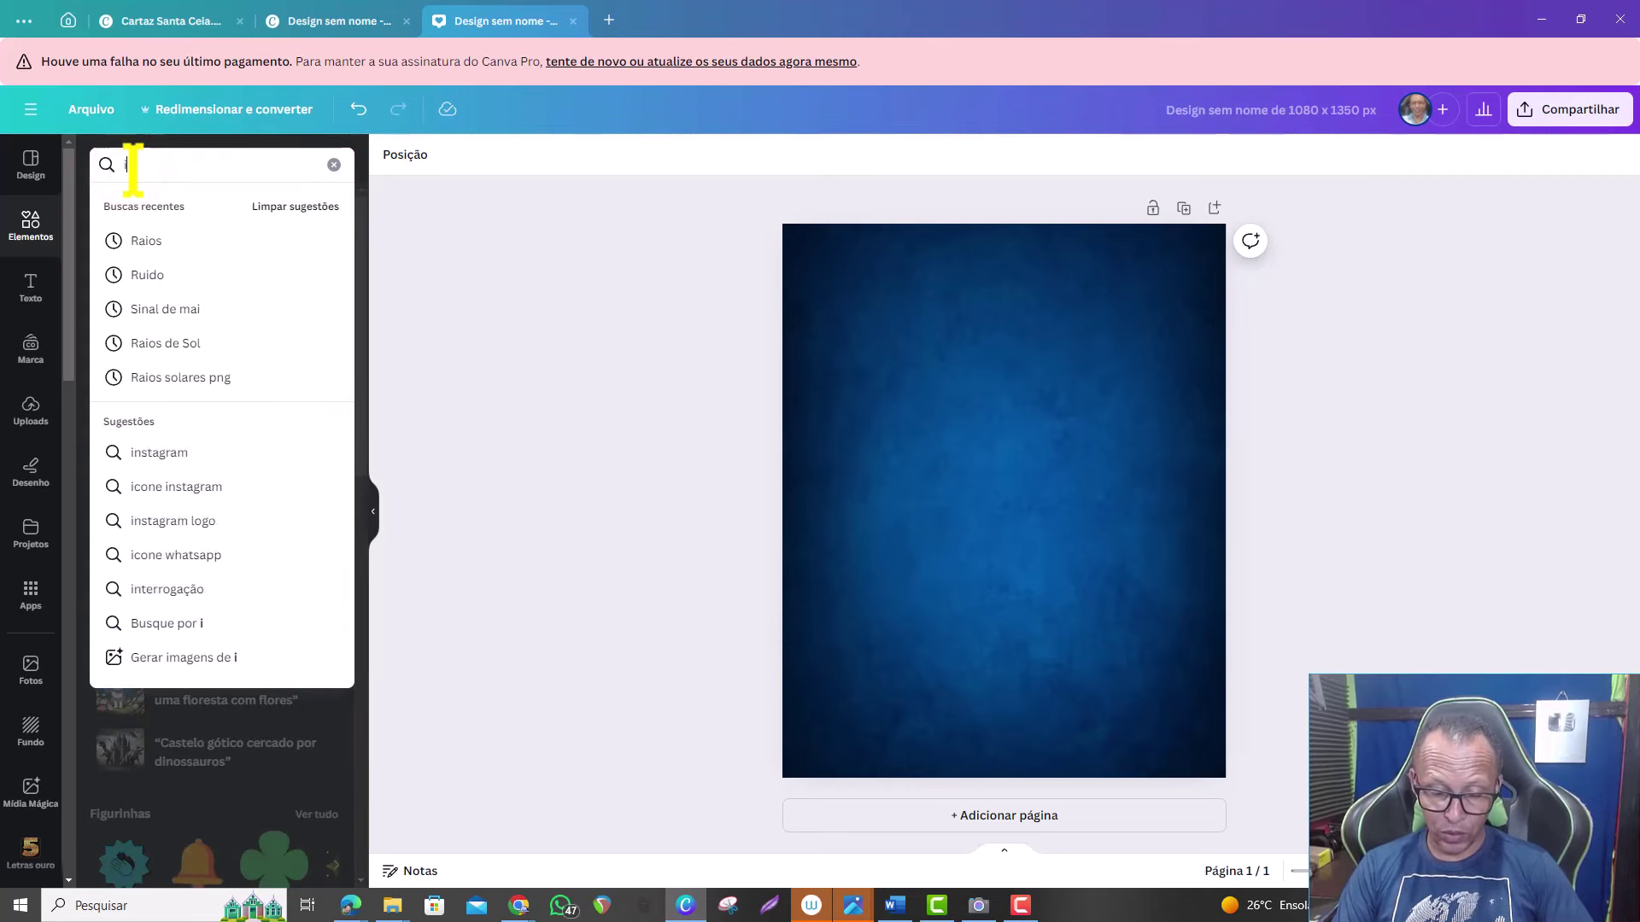
pyautogui.write('LU')
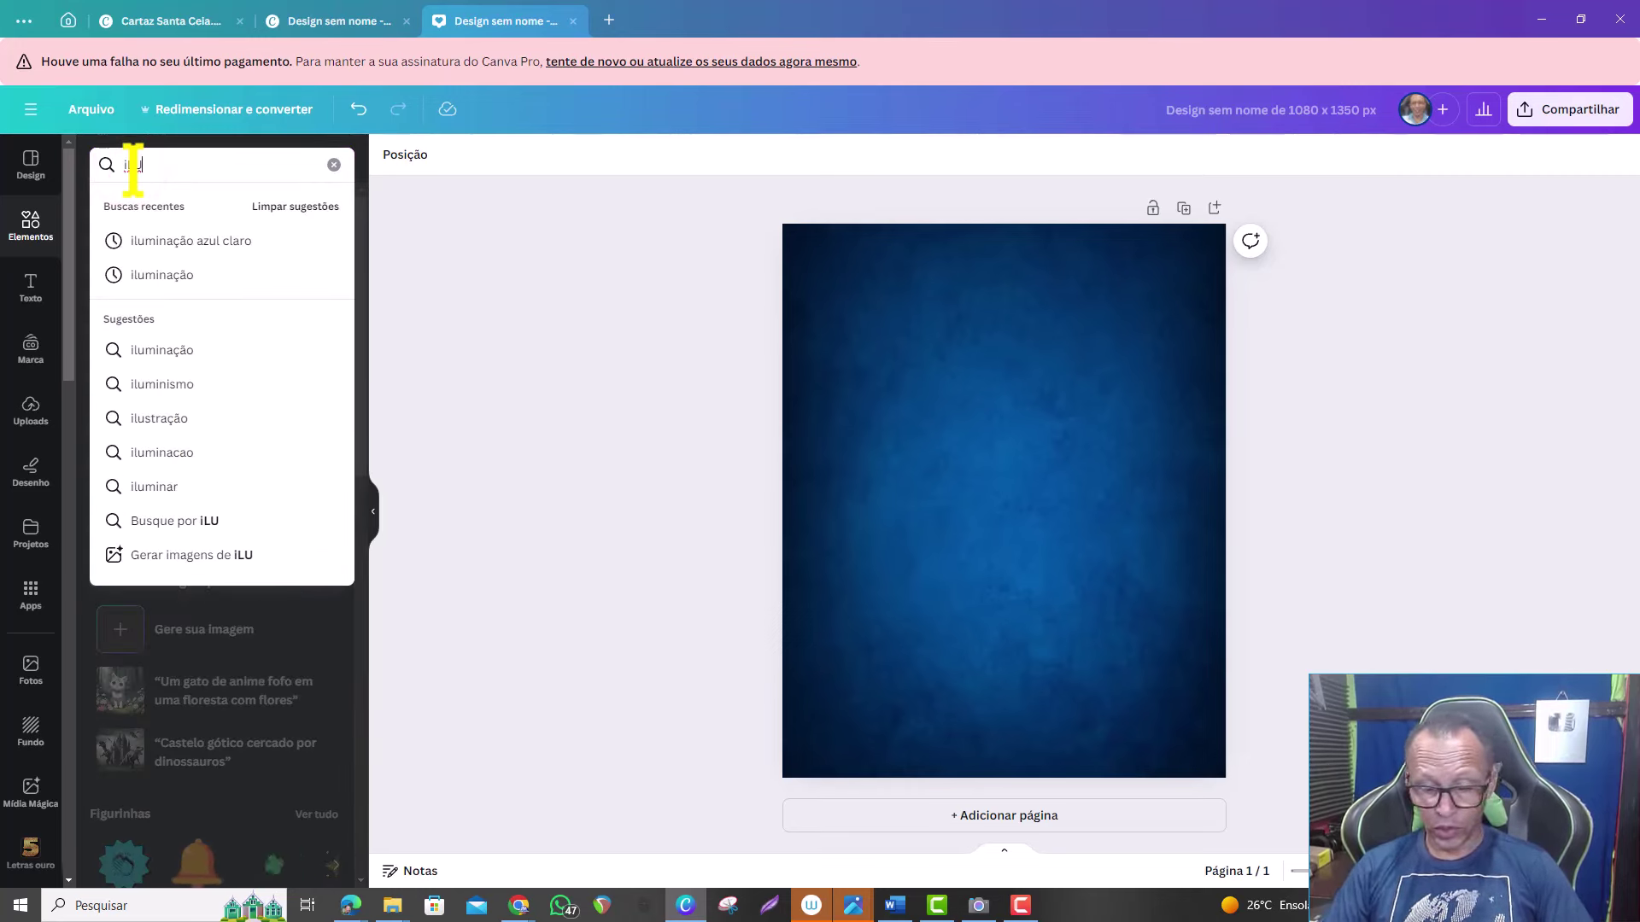
pyautogui.click(148, 275)
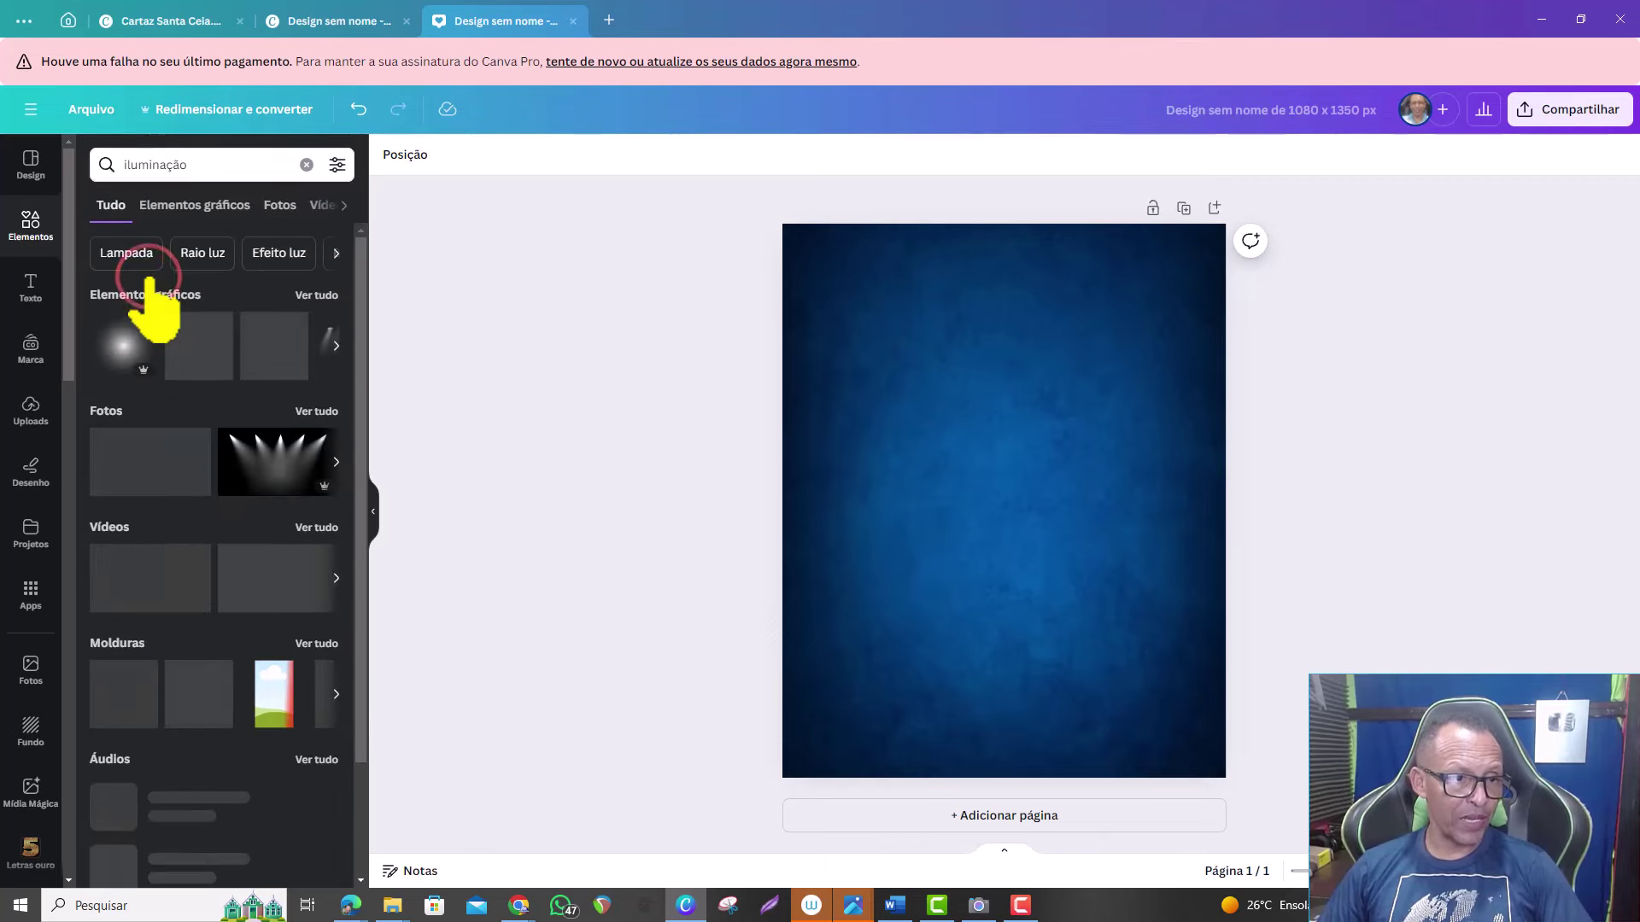
pyautogui.click(316, 294)
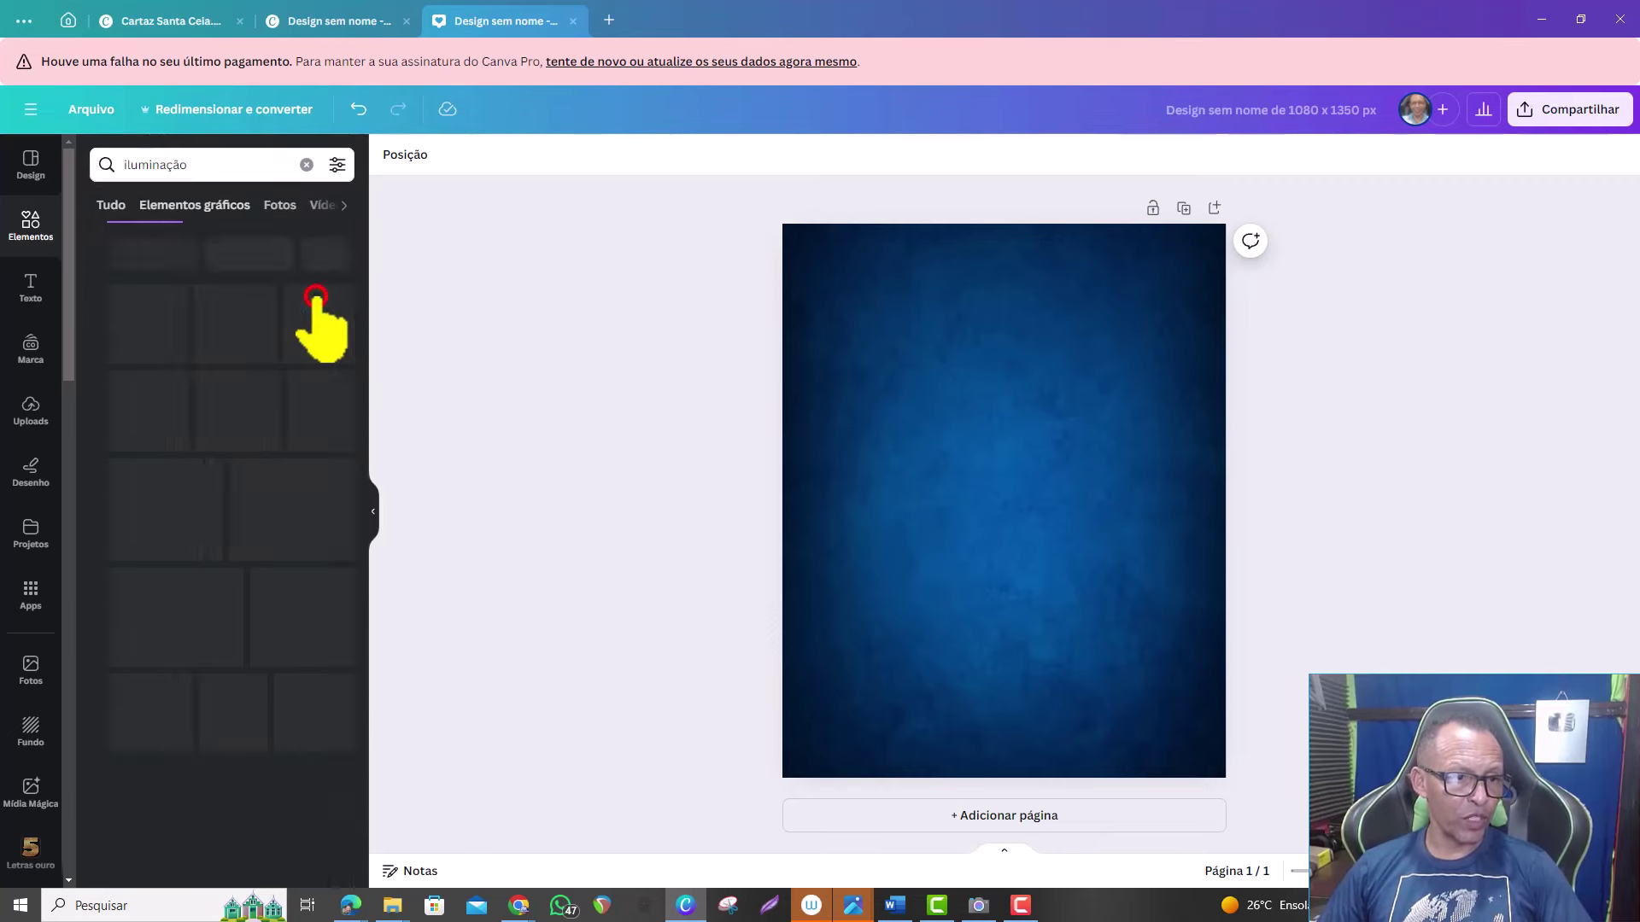
pyautogui.scroll(-3, 271, 660)
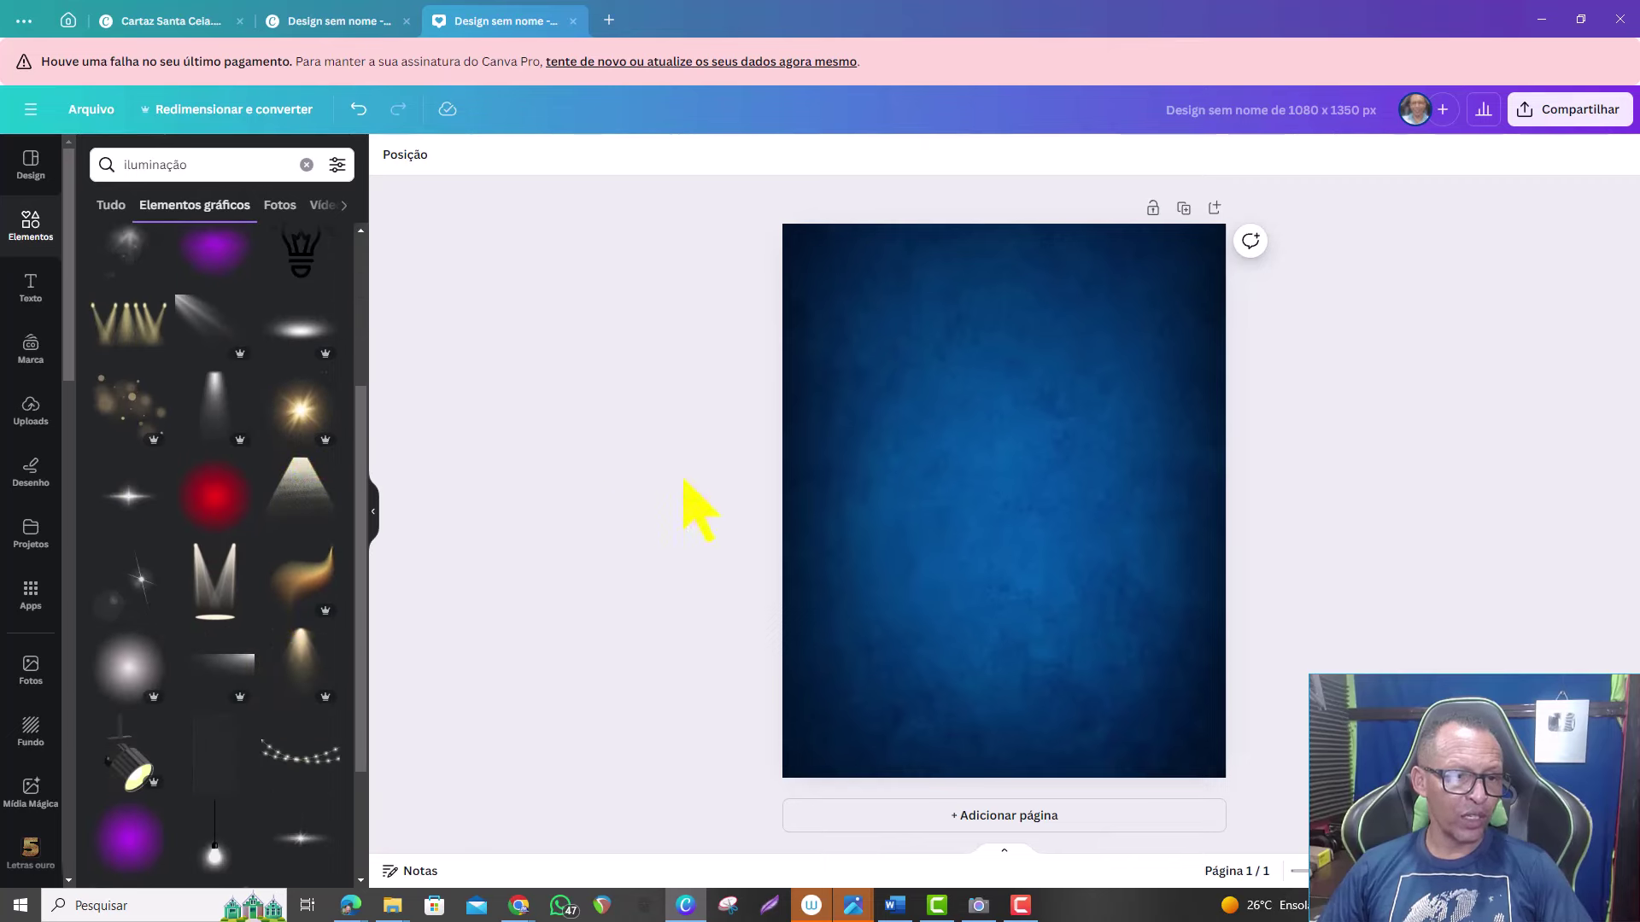
pyautogui.scroll(-2, 227, 544)
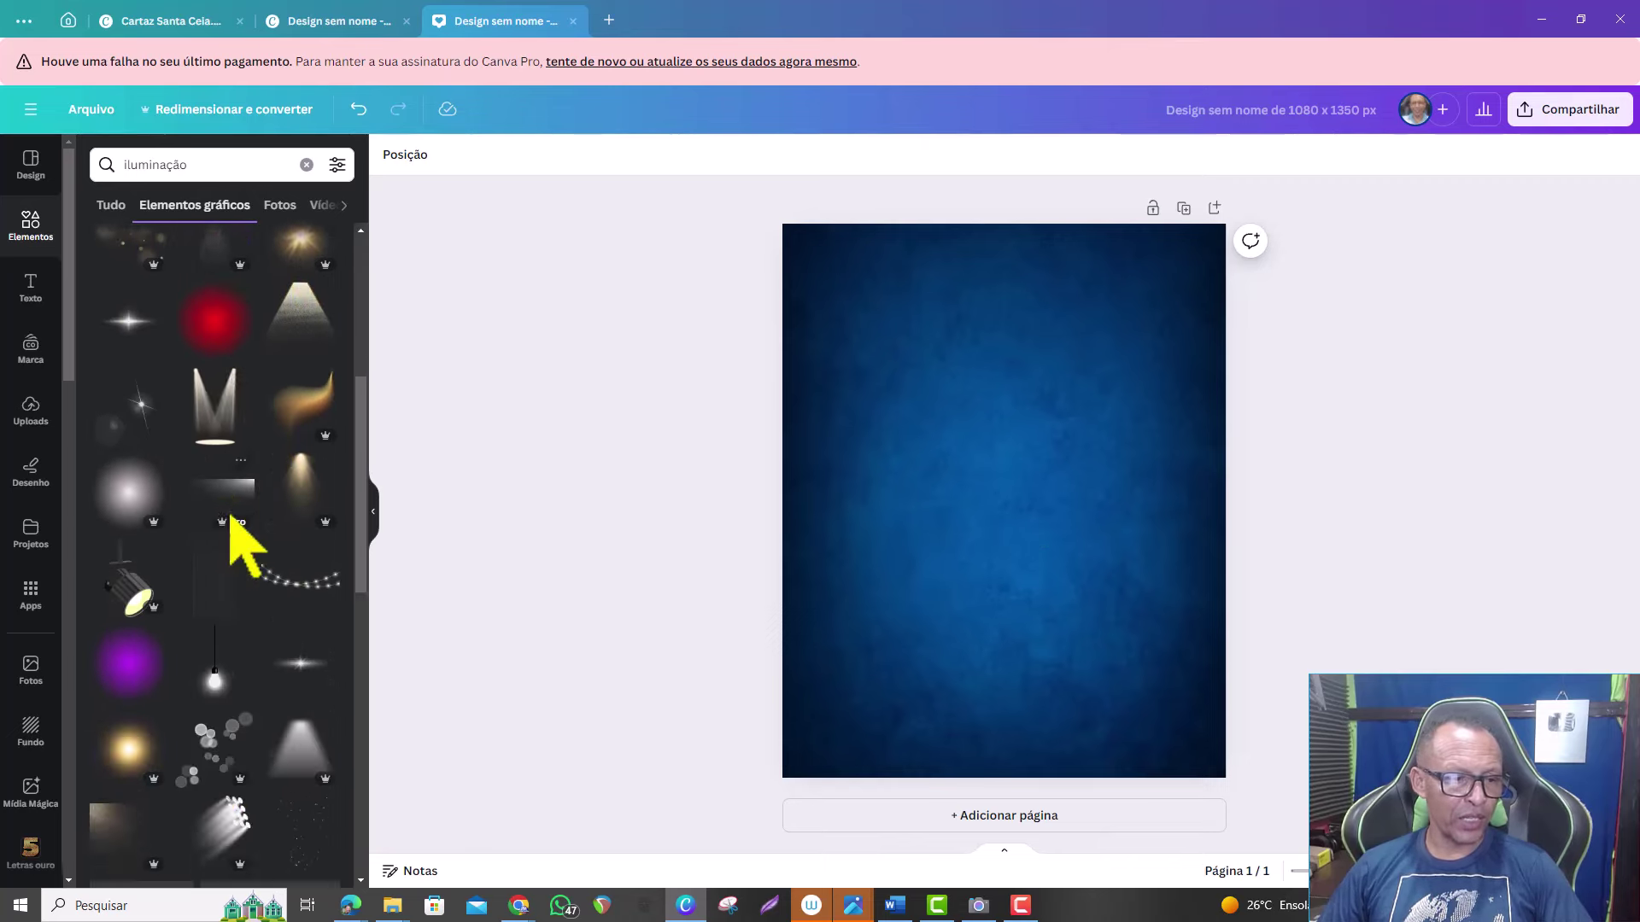
pyautogui.scroll(-3, 227, 542)
pyautogui.scroll(-1, 231, 542)
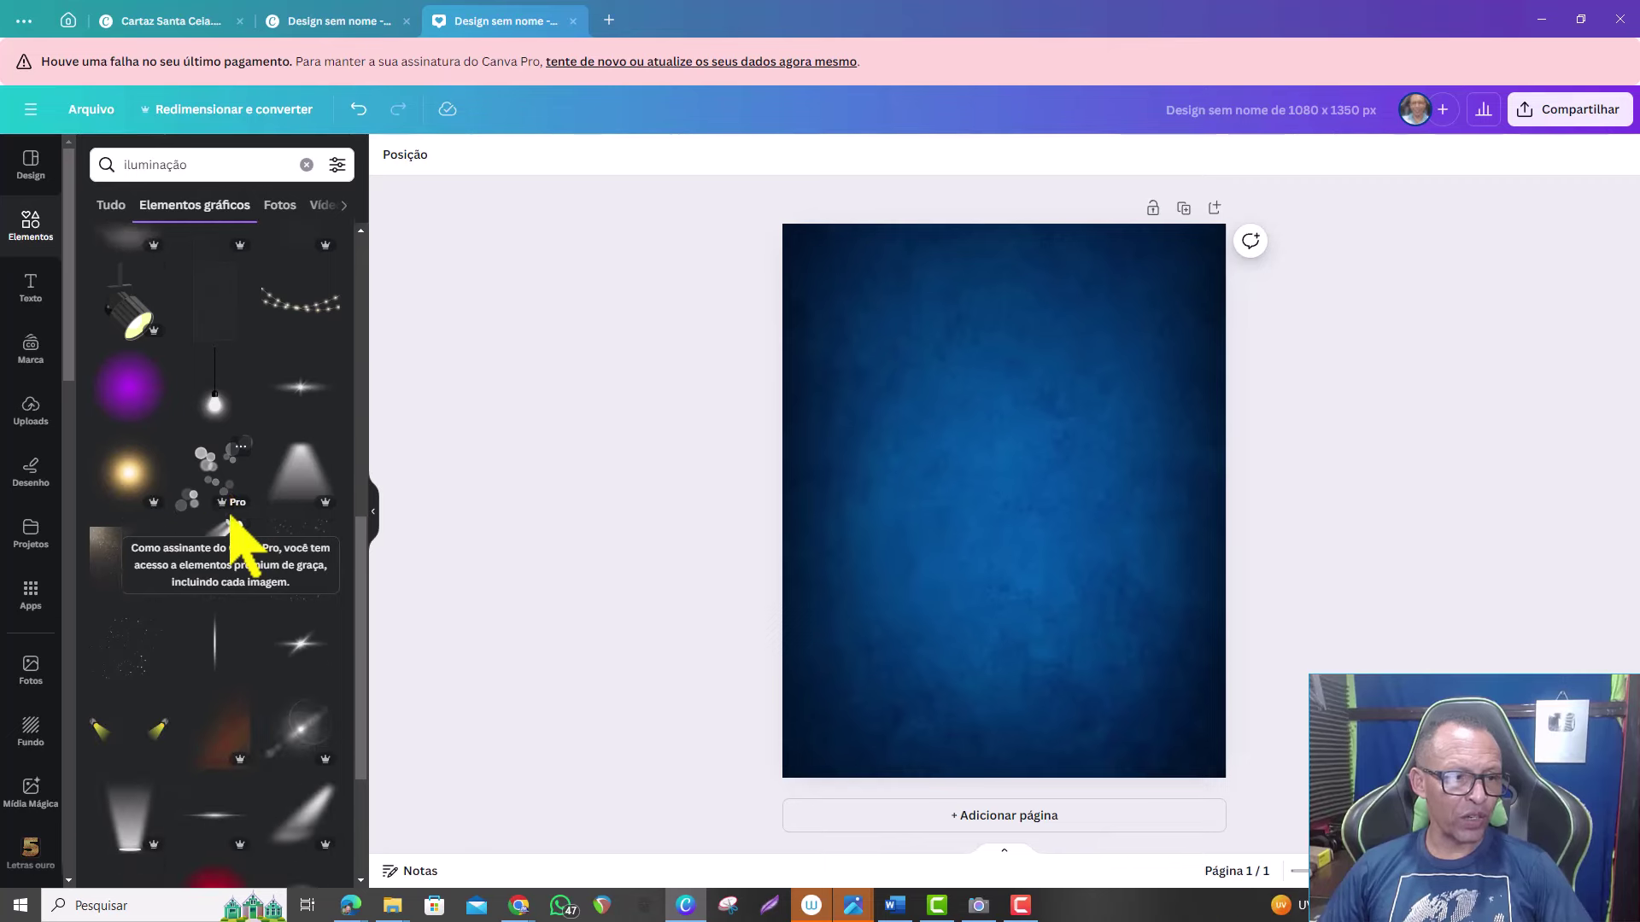
# - Add the golden glow graphic at the page centre, removing an extra second copy
pyautogui.click(123, 403)
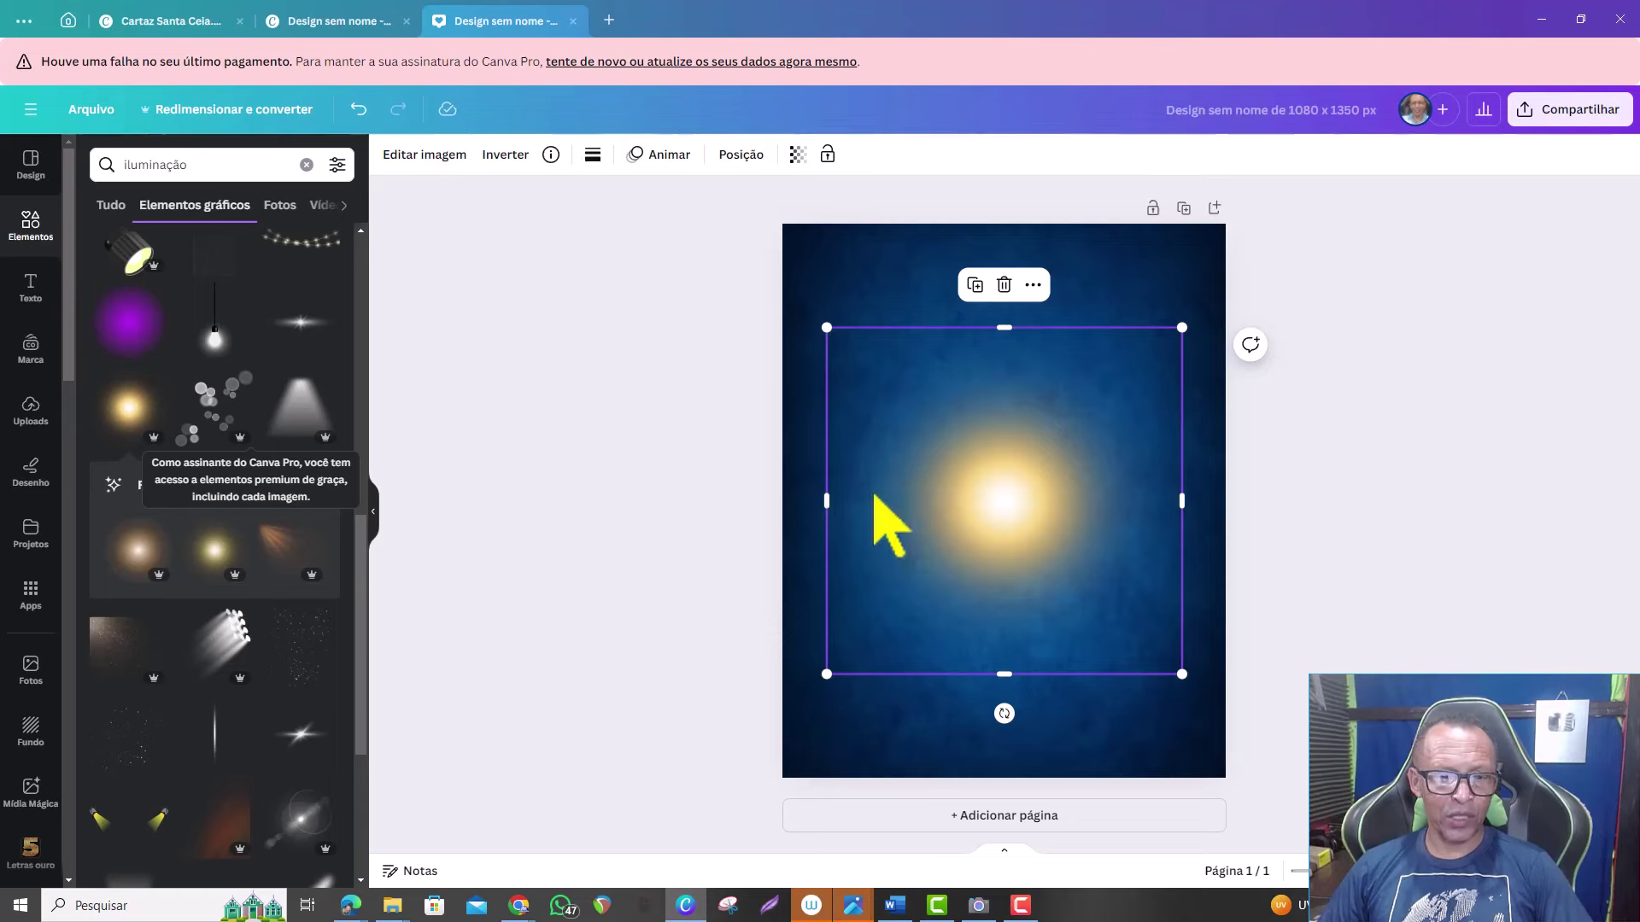
pyautogui.click(213, 551)
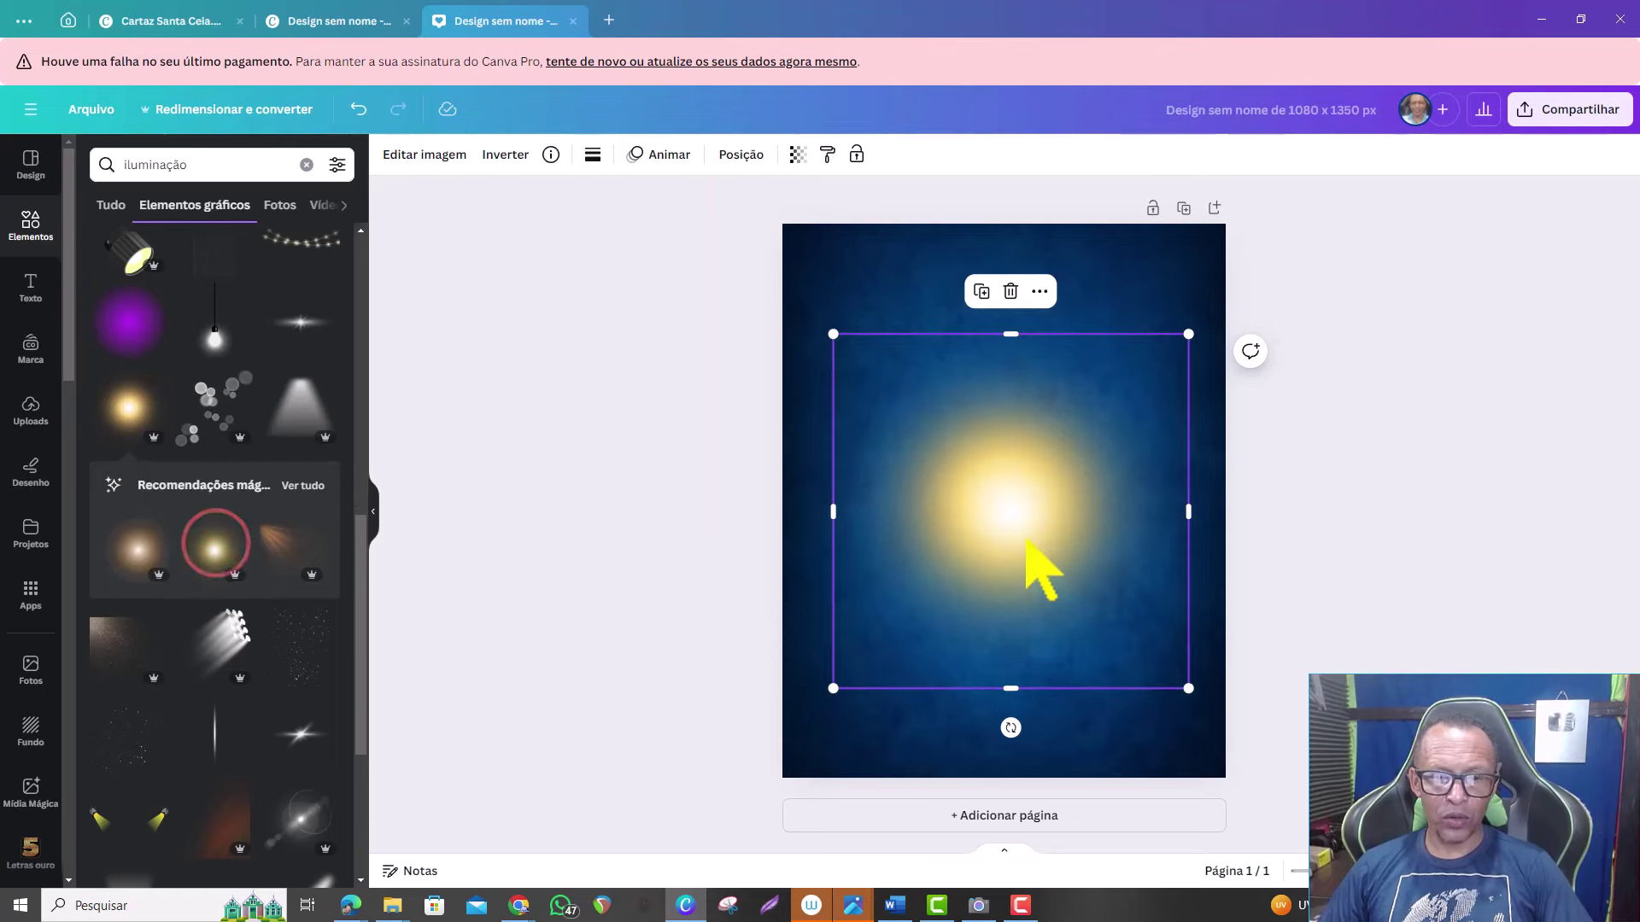
pyautogui.moveTo(1025, 538); pyautogui.dragTo(879, 366)
pyautogui.press('Delete')
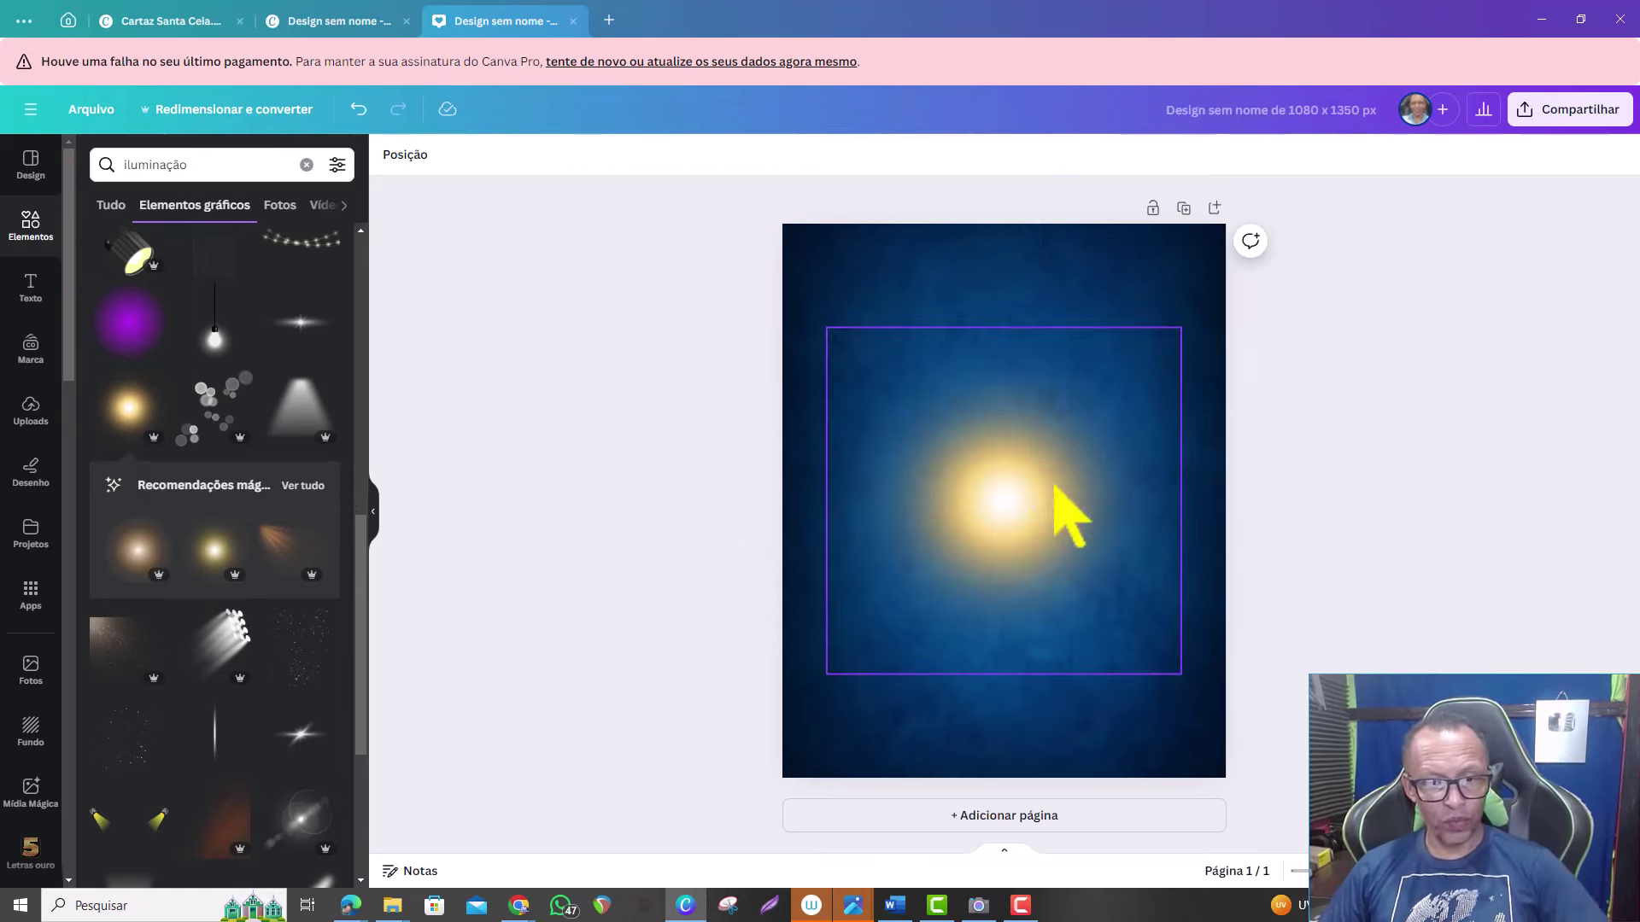
pyautogui.click(1028, 494)
pyautogui.scroll(-3, 307, 546)
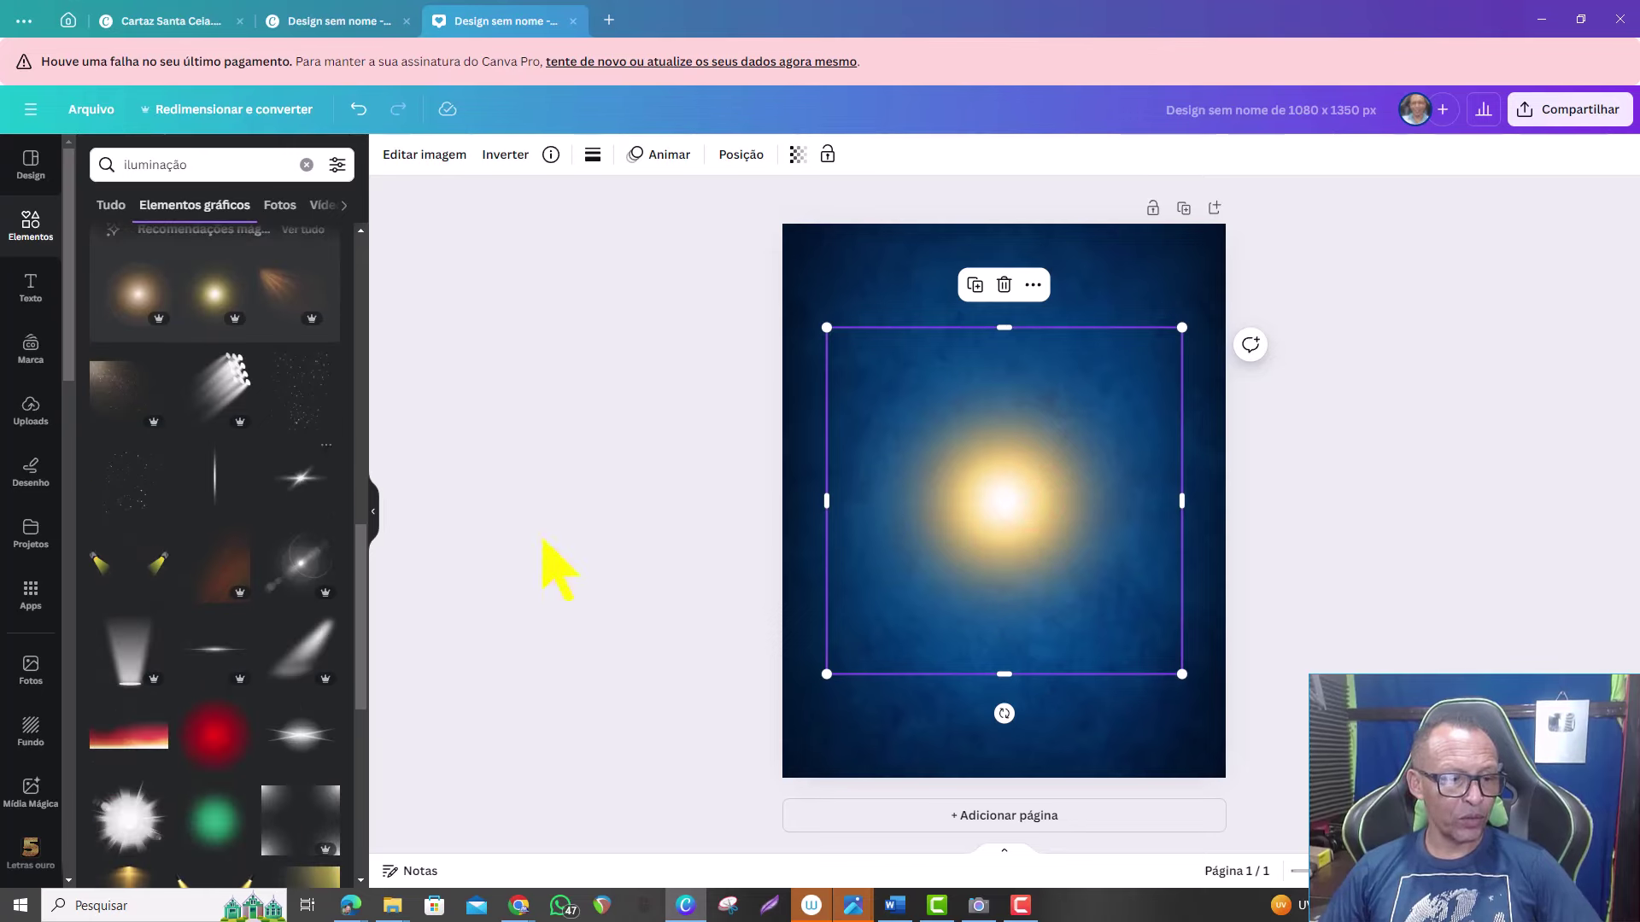
pyautogui.scroll(5, 269, 495)
pyautogui.scroll(5, 269, 495)
# - Tint the centre glow with the Hortelã duotone preset and enlarge it
pyautogui.click(427, 156)
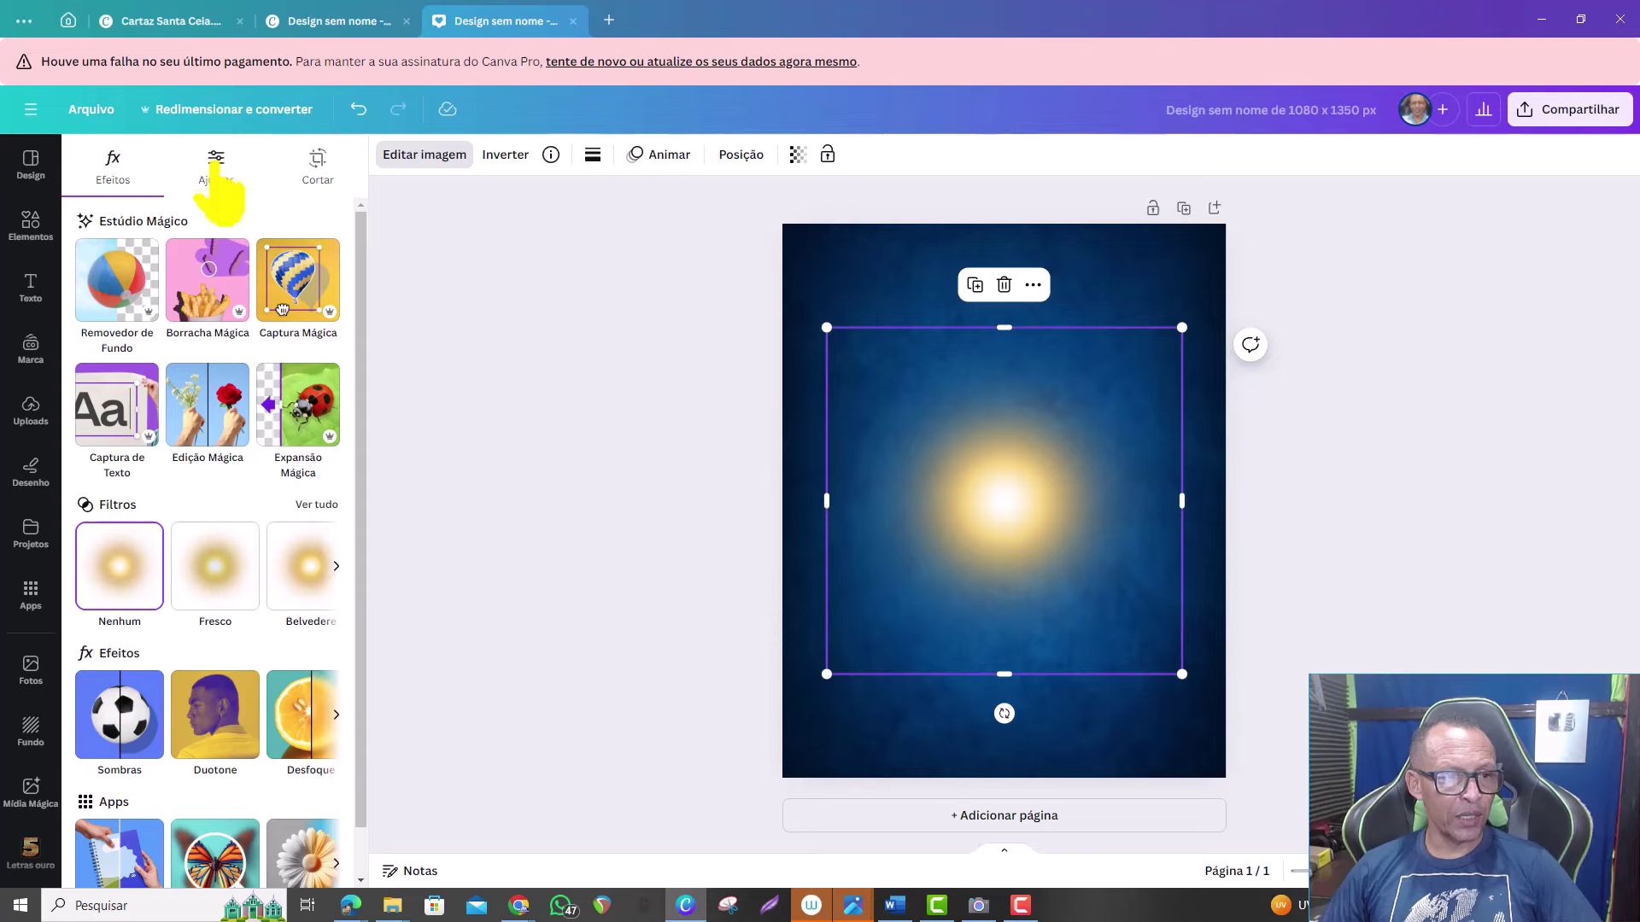
pyautogui.click(236, 743)
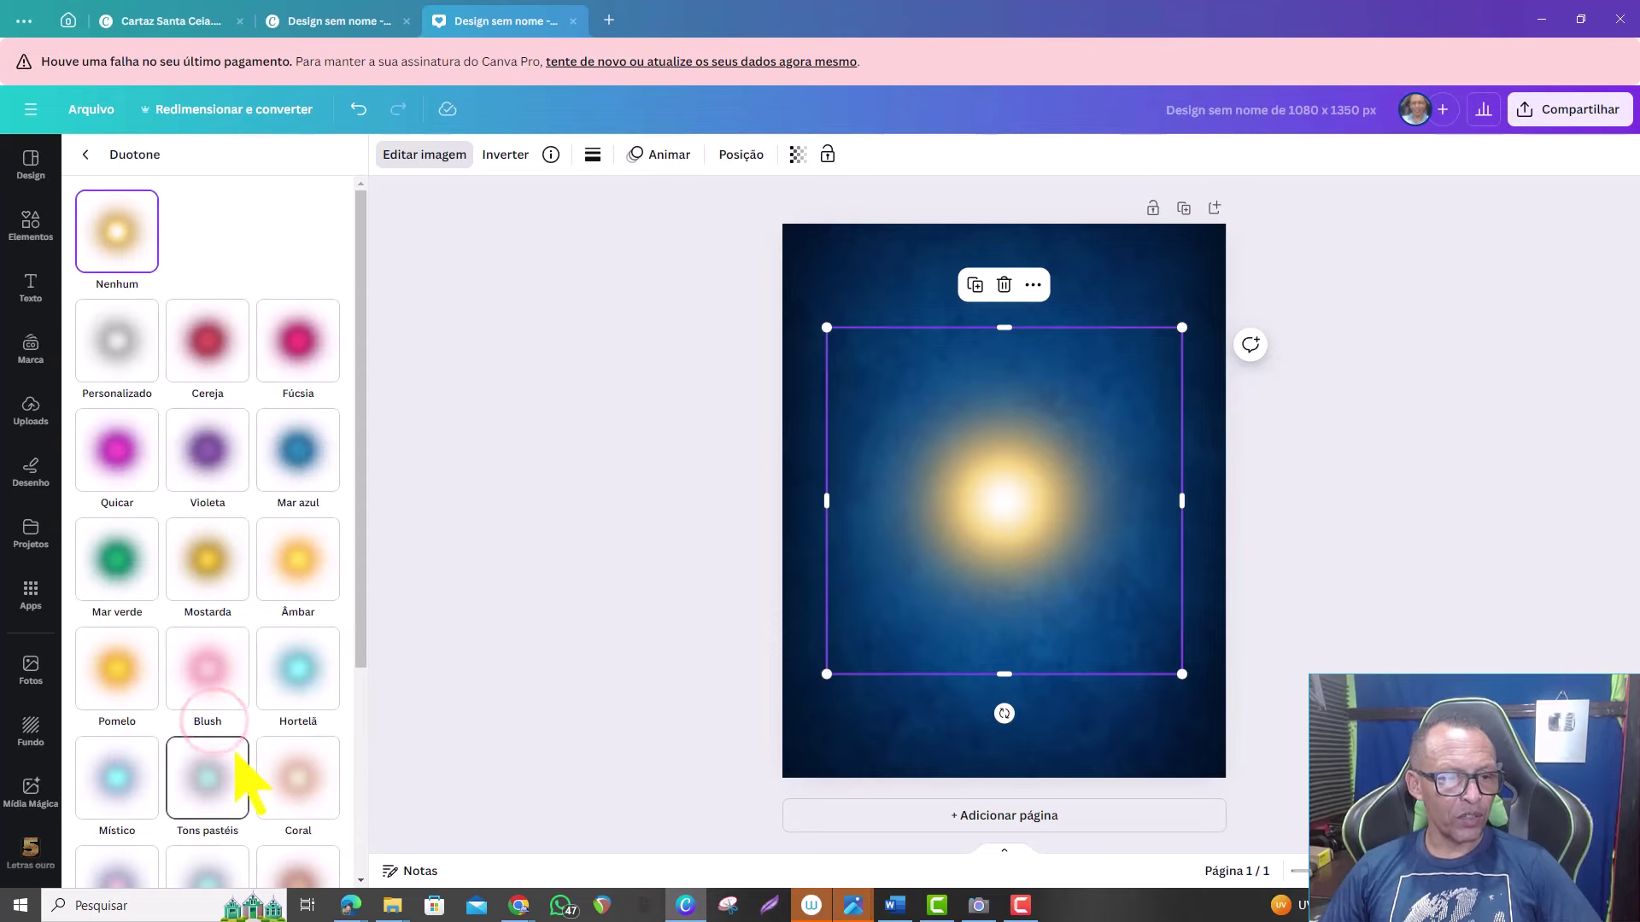
pyautogui.click(299, 671)
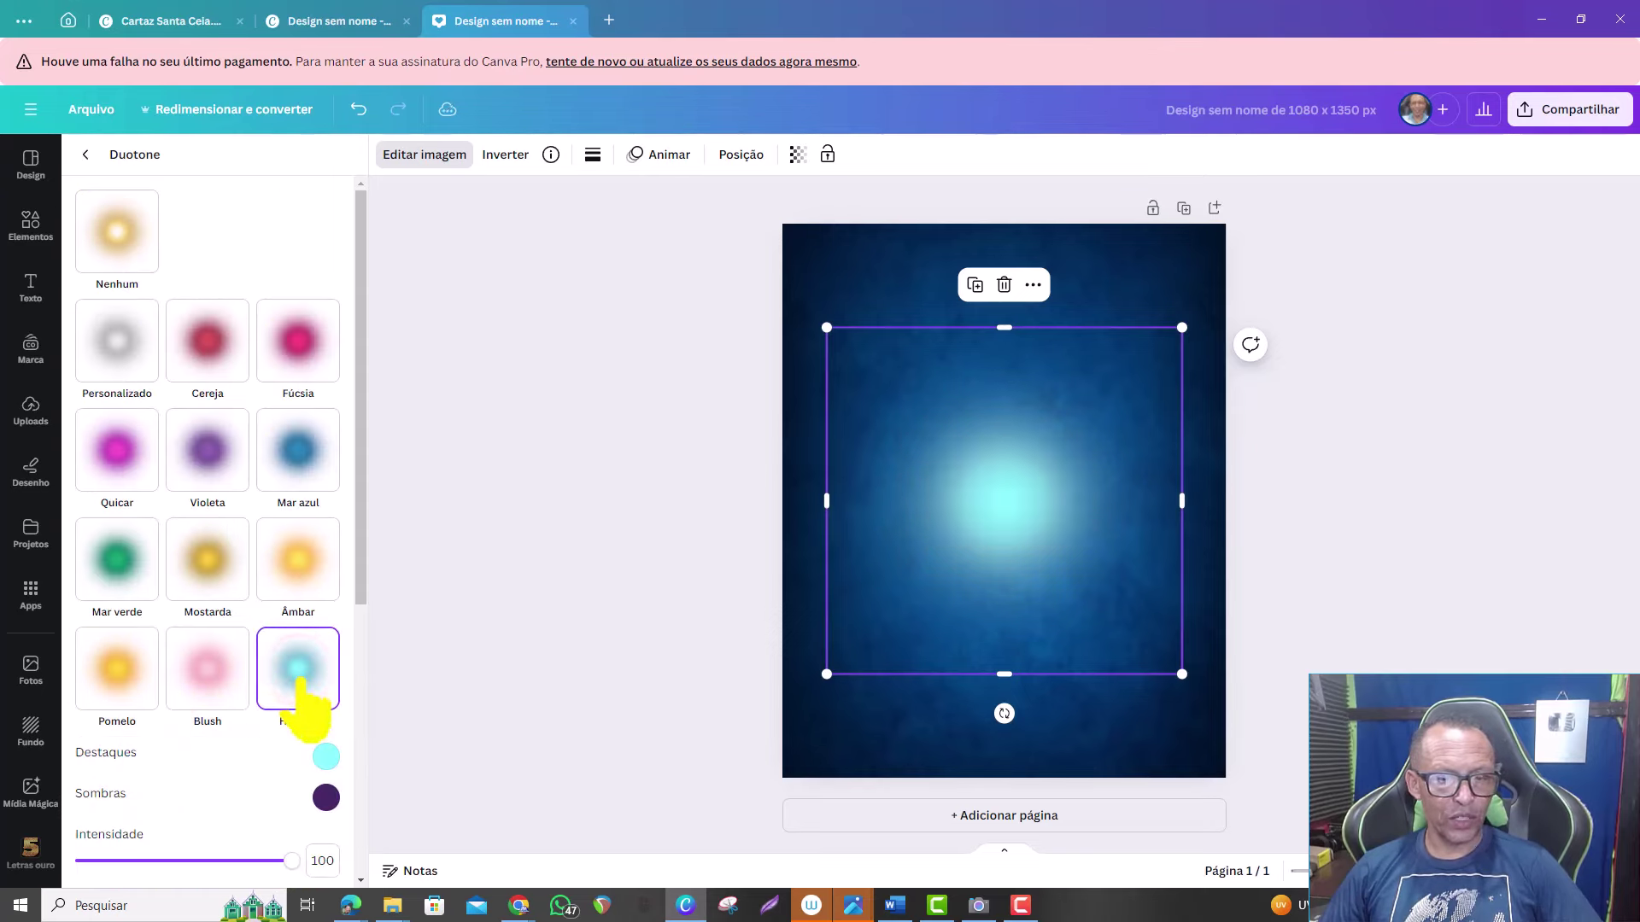
pyautogui.moveTo(1179, 329); pyautogui.dragTo(1227, 283)
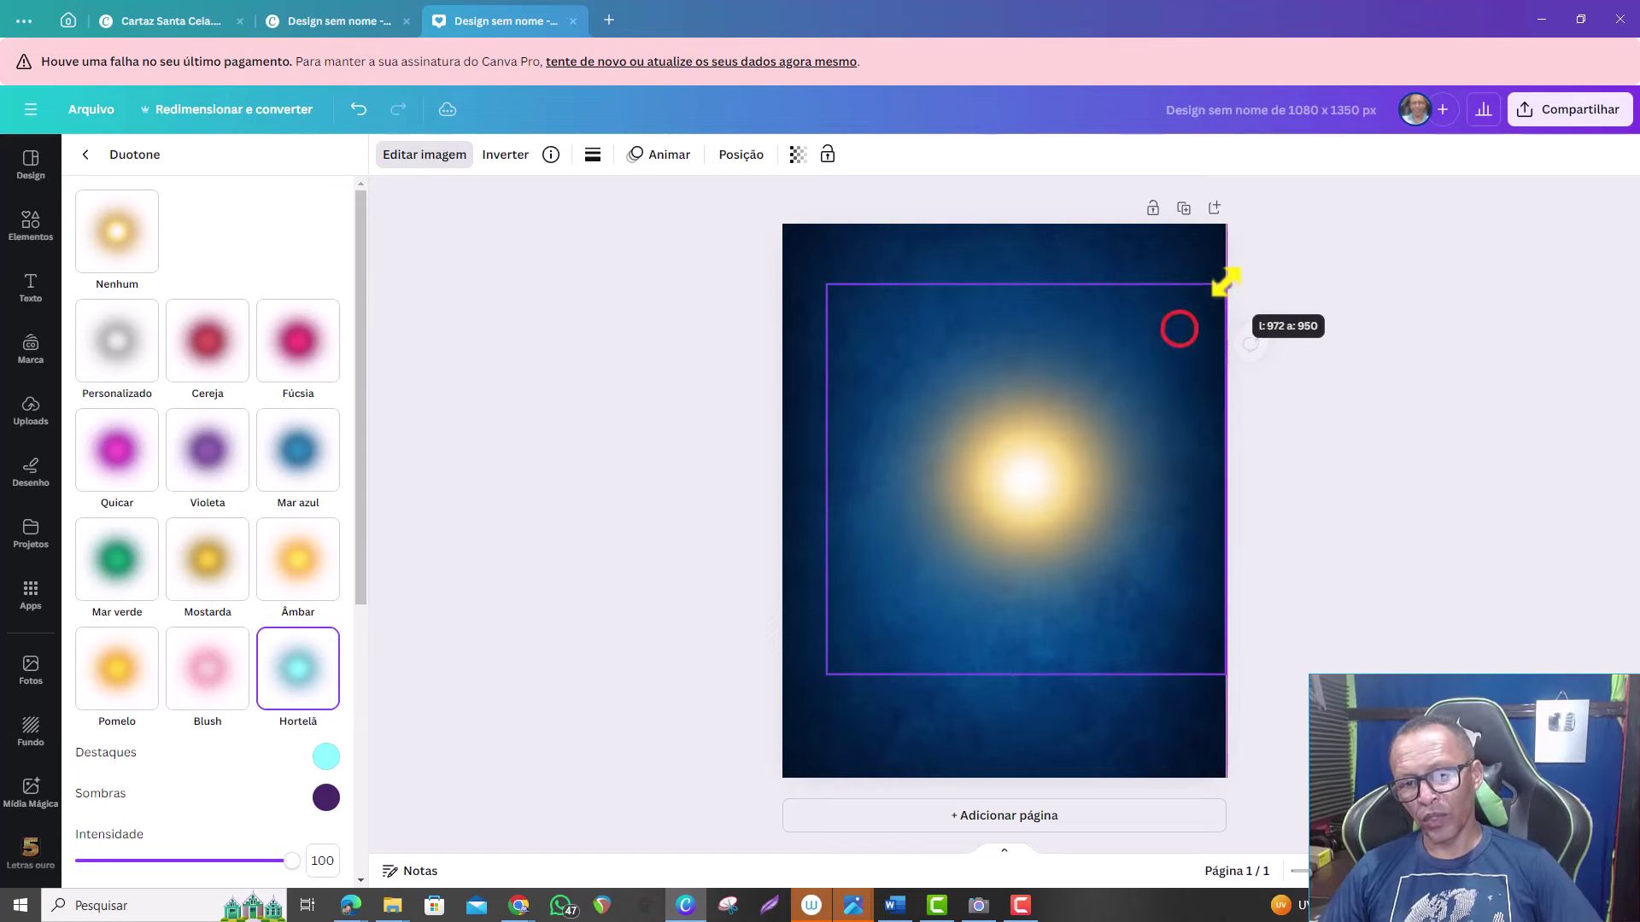
pyautogui.moveTo(826, 674); pyautogui.dragTo(793, 707)
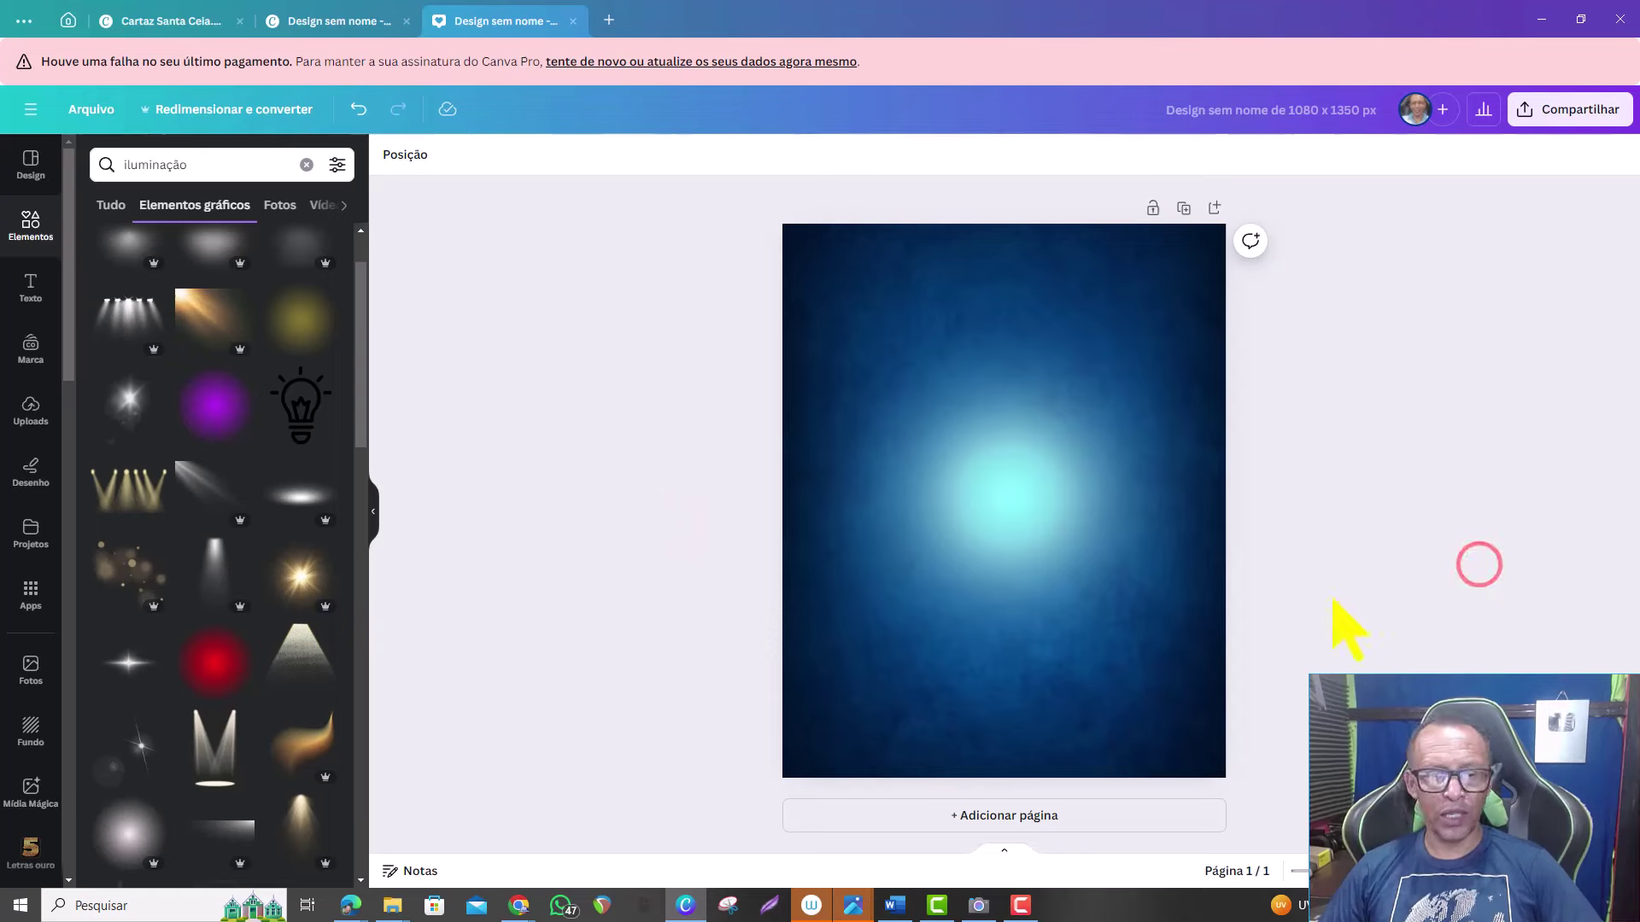
pyautogui.click(1074, 510)
# - Add the blue starburst graphic from recently used elements
pyautogui.scroll(2, 205, 546)
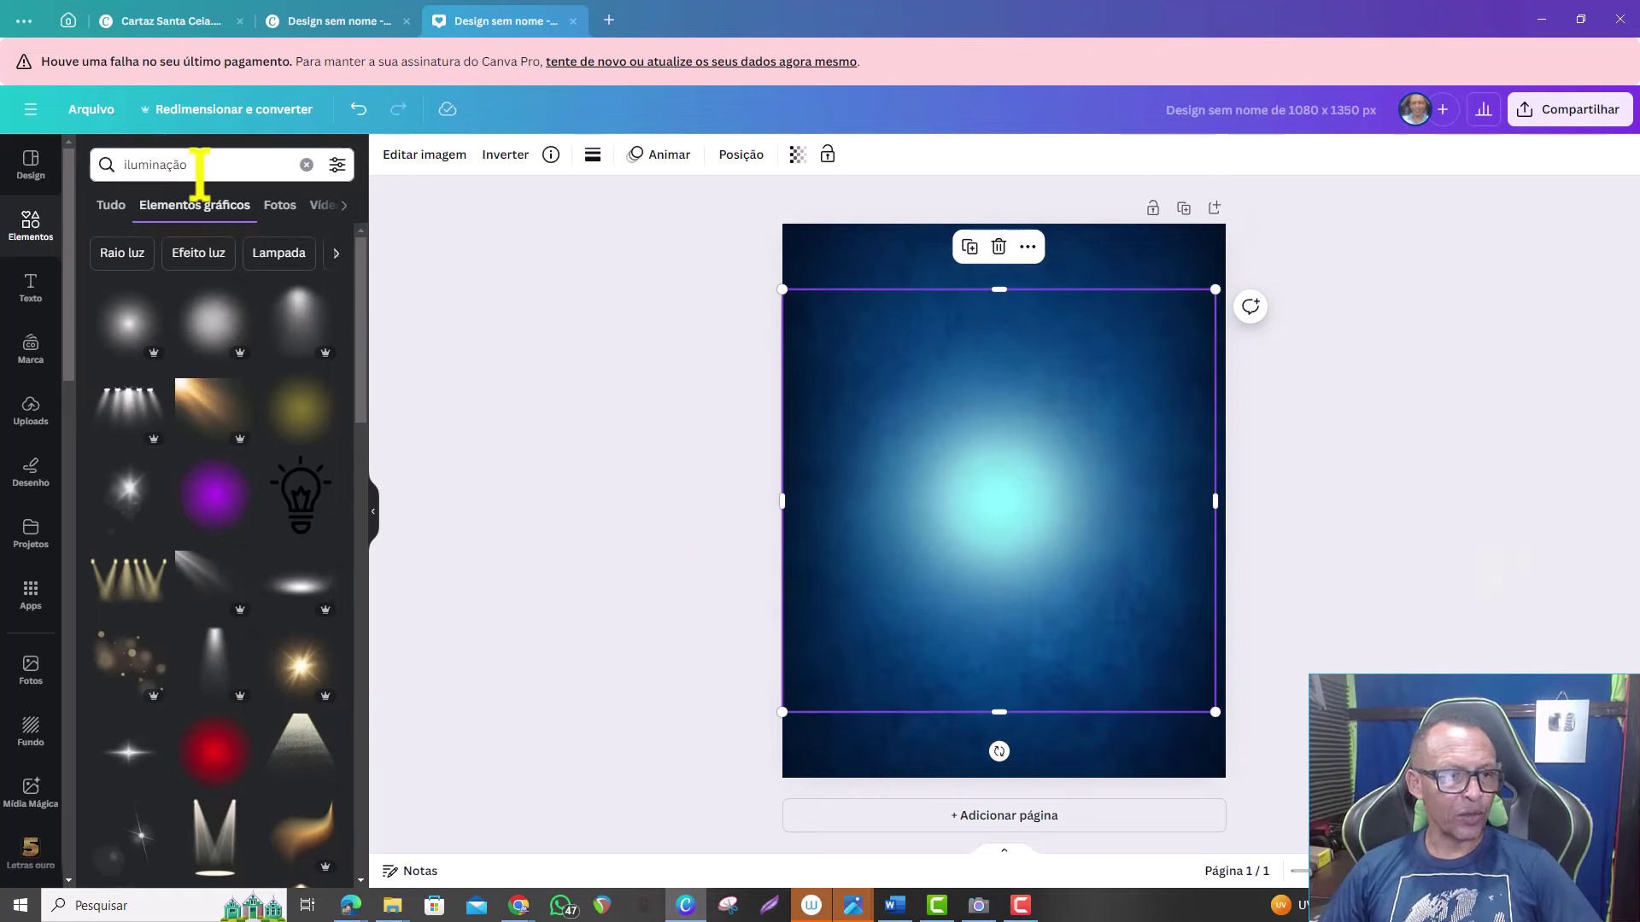
pyautogui.click(305, 164)
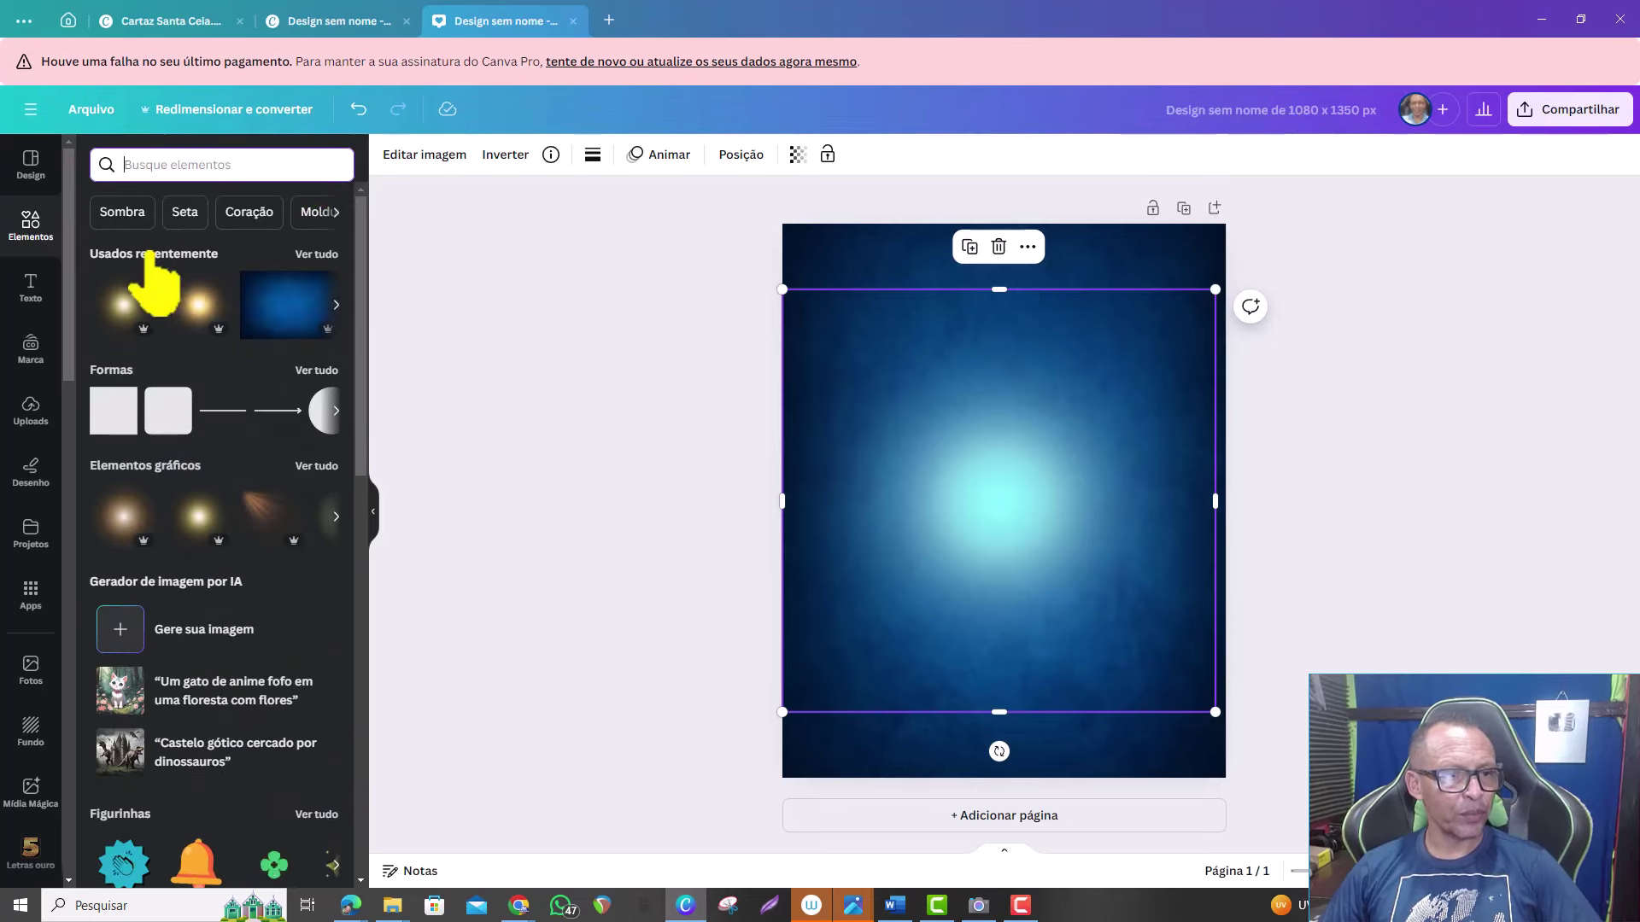
pyautogui.click(314, 253)
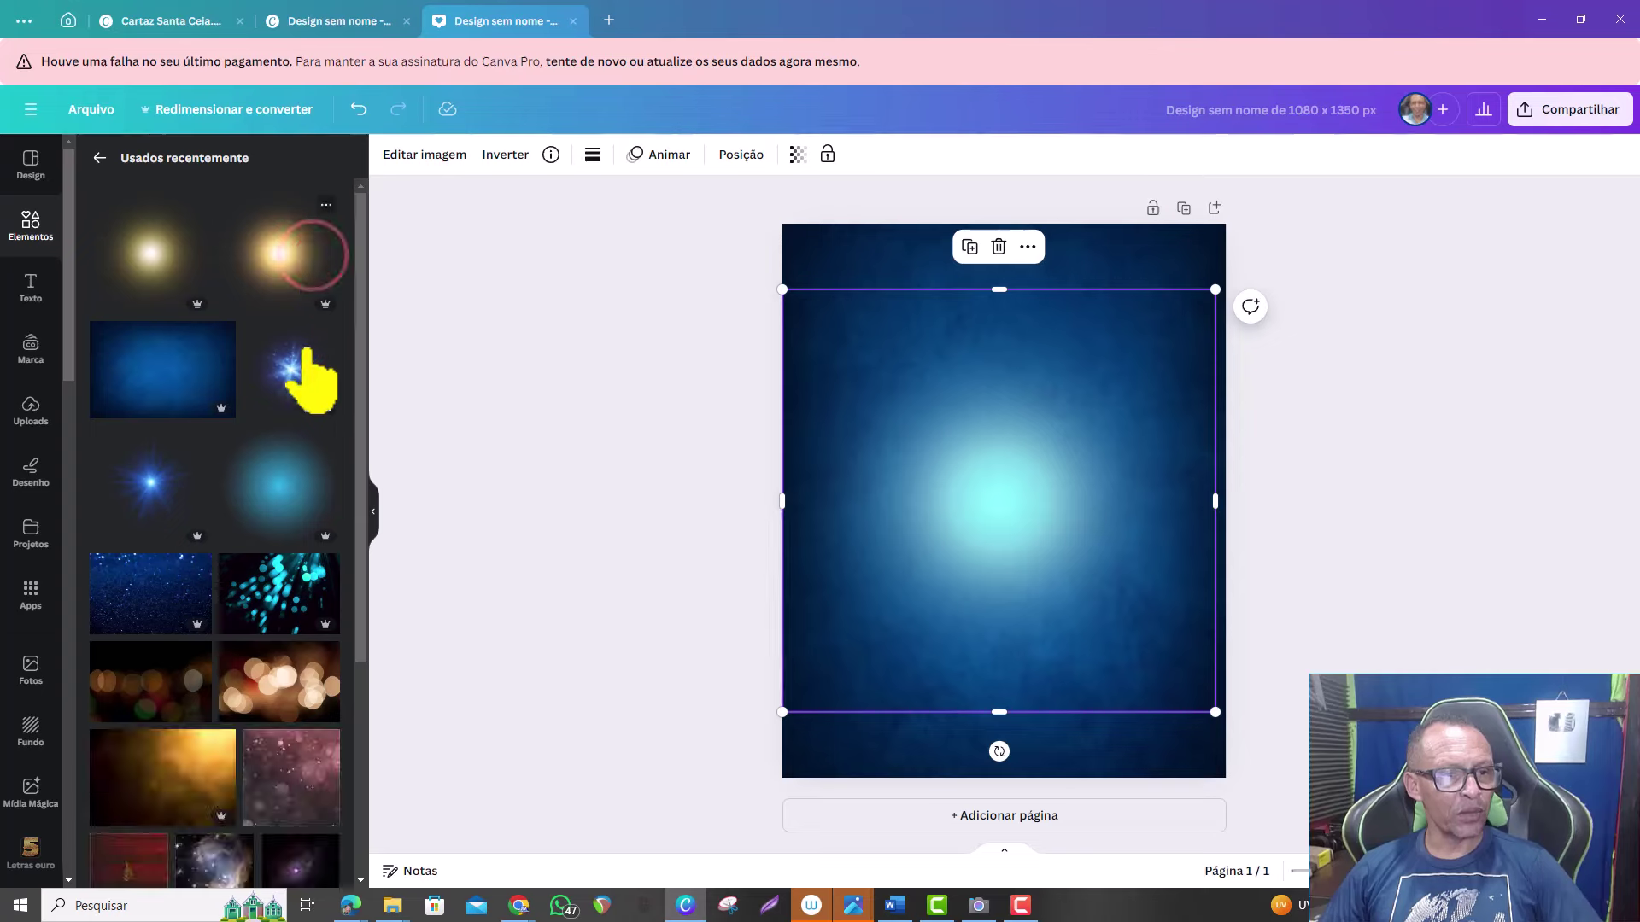
pyautogui.click(153, 475)
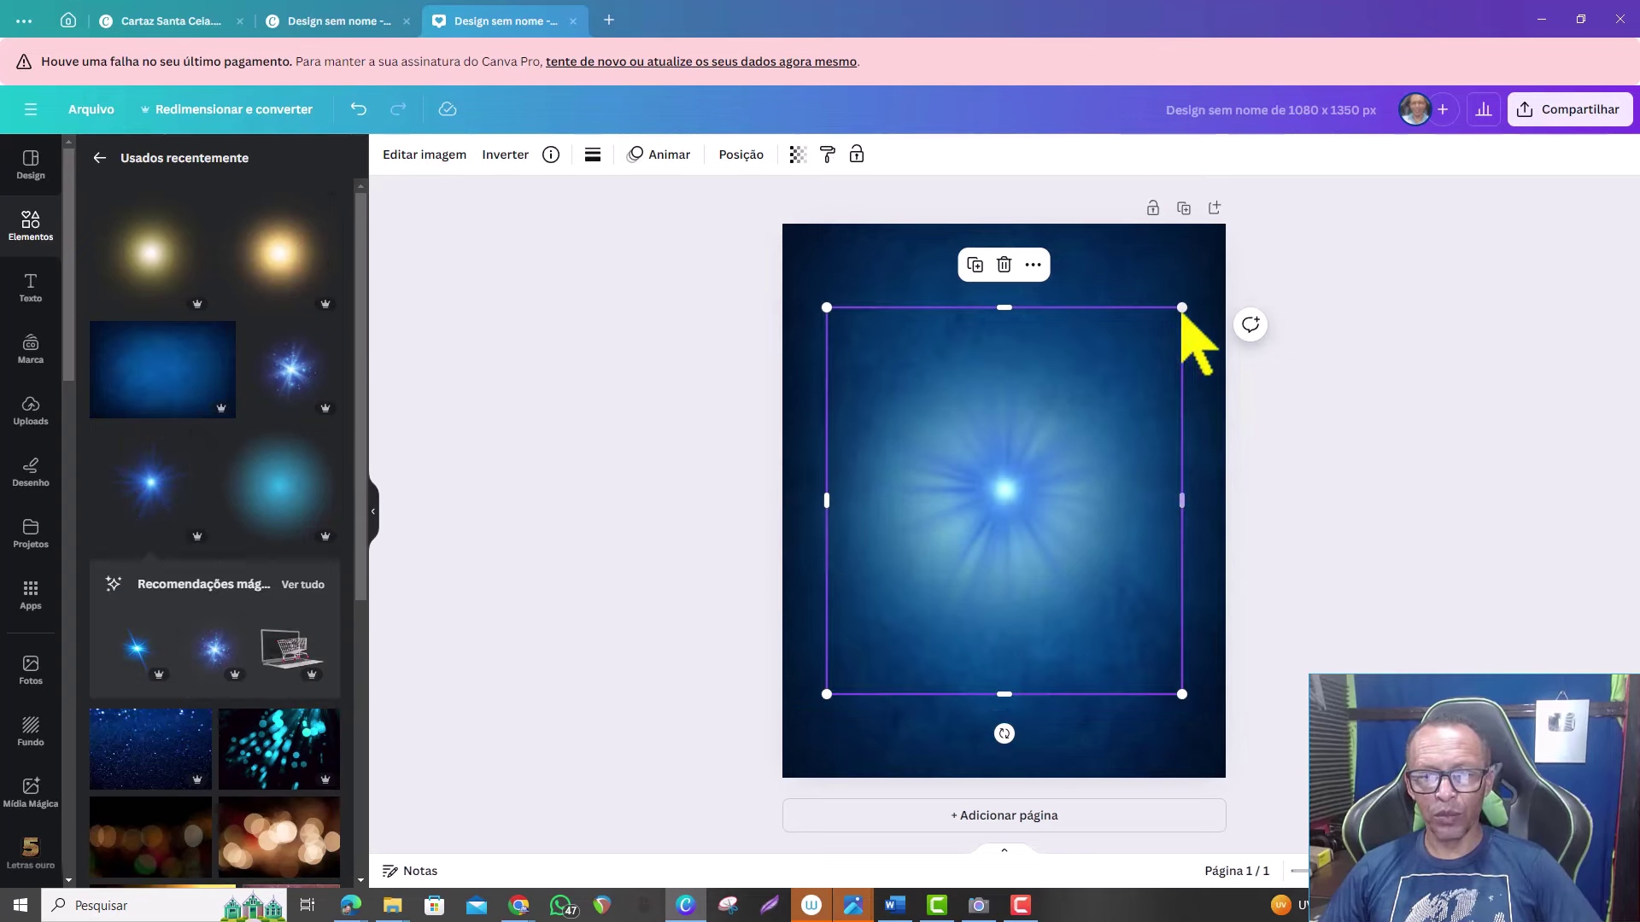
# - Replace the starburst with the blue sparkle burst, enlarged and centred on the page
pyautogui.moveTo(1182, 308); pyautogui.dragTo(1259, 223)
pyautogui.moveTo(1077, 428)
pyautogui.mouseDown()
pyautogui.moveTo(1018, 550)
pyautogui.moveTo(1037, 421)
pyautogui.mouseUp()
pyautogui.click(1004, 216)
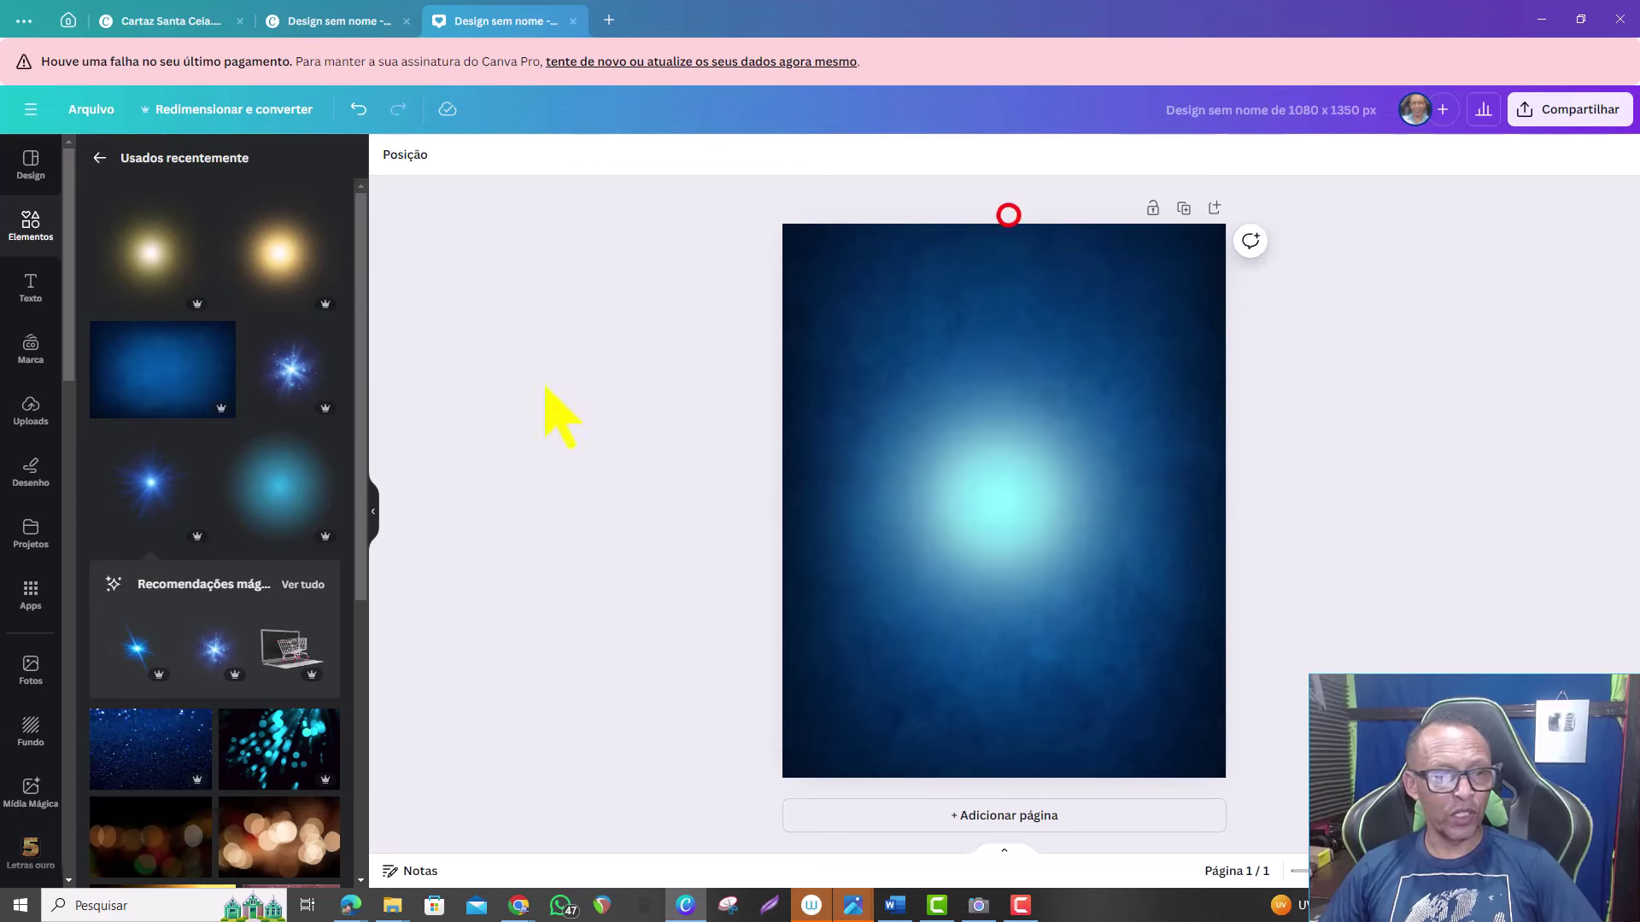
pyautogui.click(292, 369)
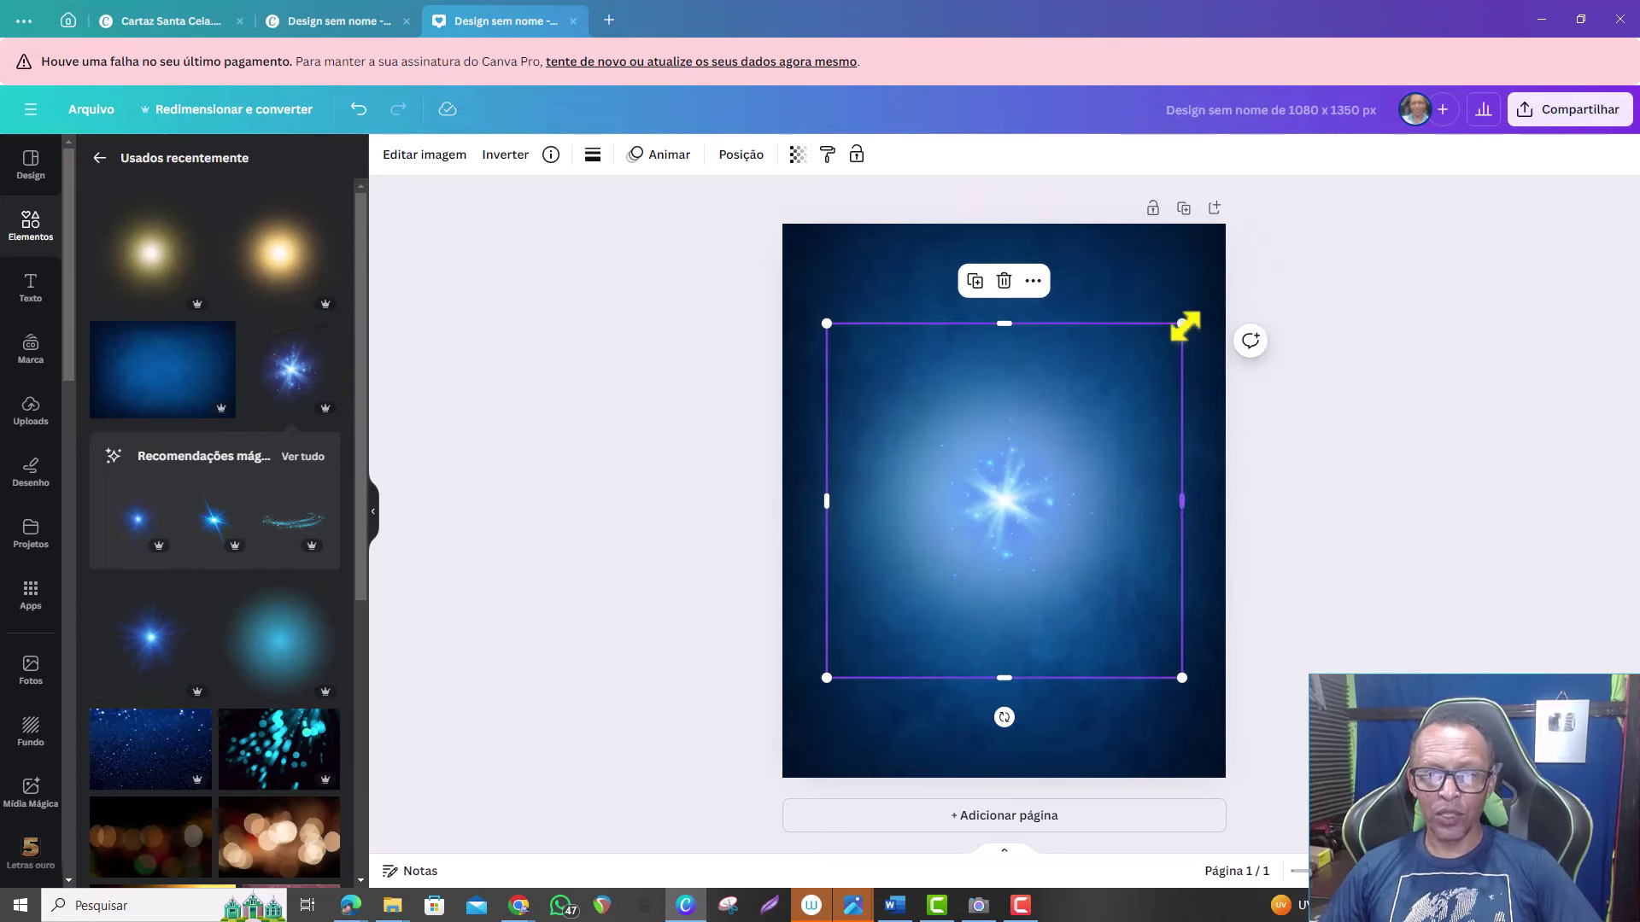
pyautogui.moveTo(1183, 323); pyautogui.dragTo(1282, 224)
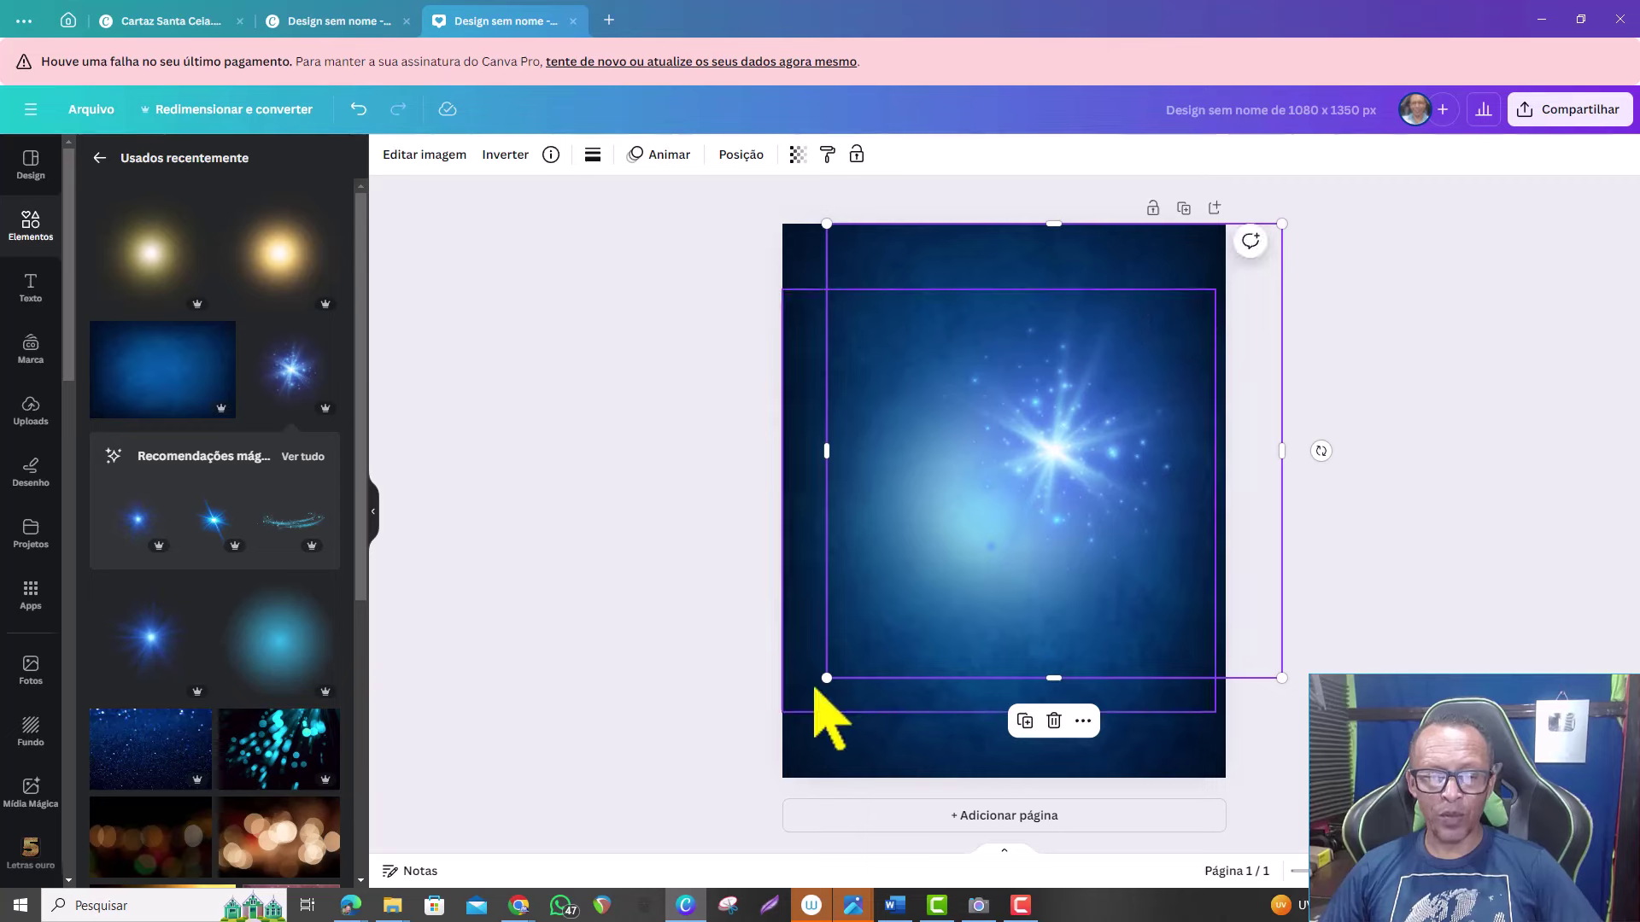
pyautogui.moveTo(826, 677); pyautogui.dragTo(722, 777)
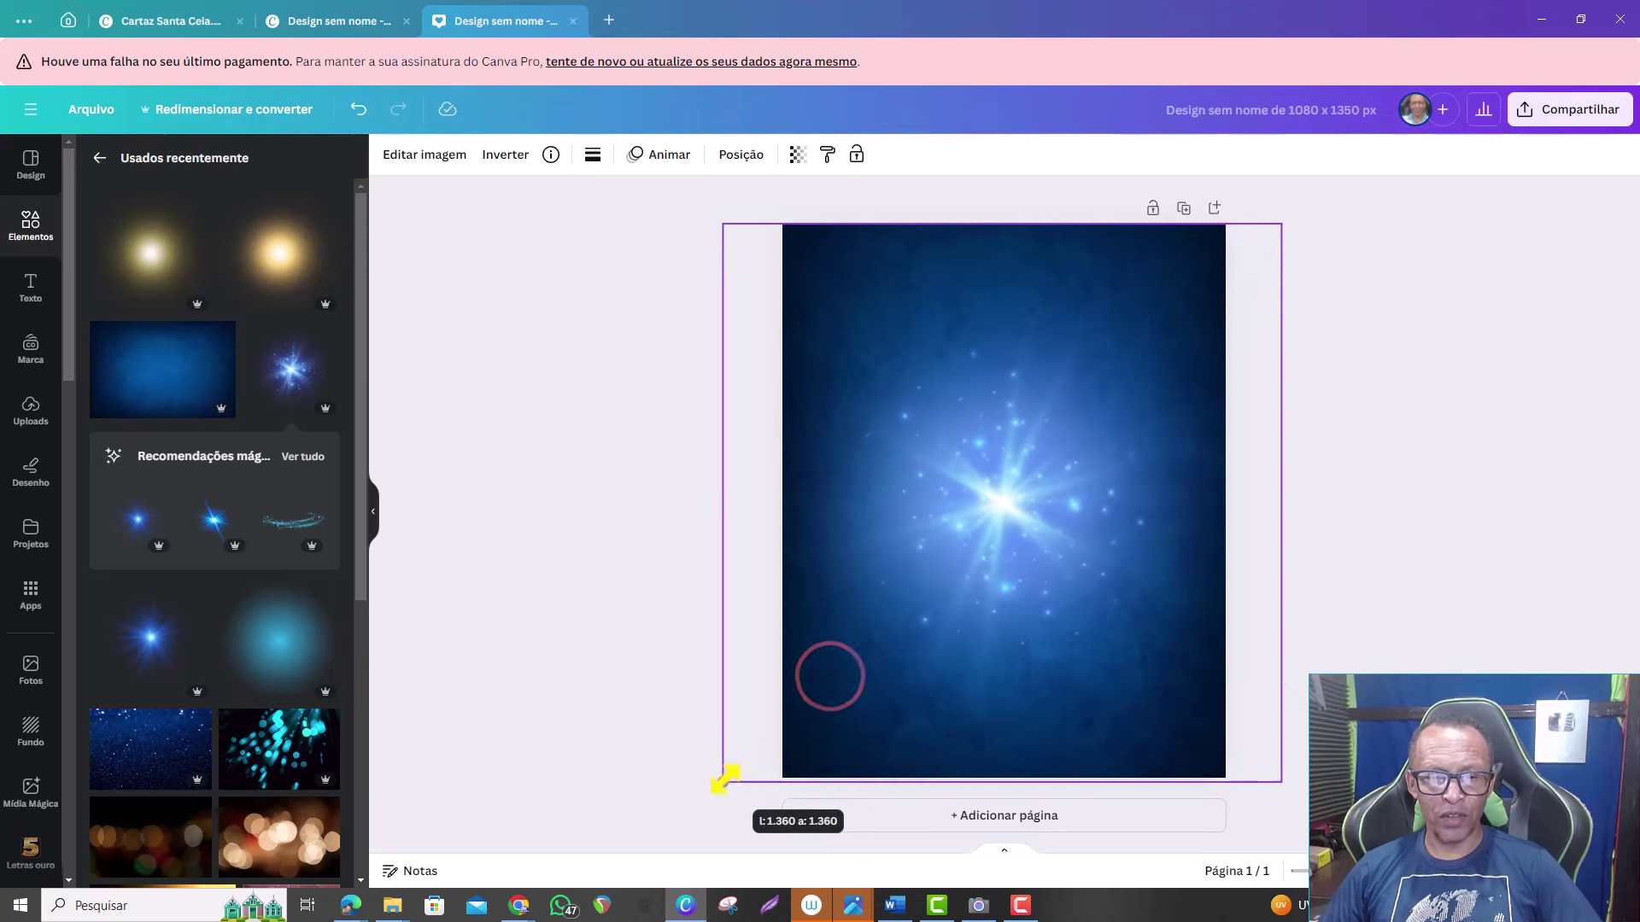
pyautogui.moveTo(991, 529); pyautogui.dragTo(996, 537)
pyautogui.click(591, 361)
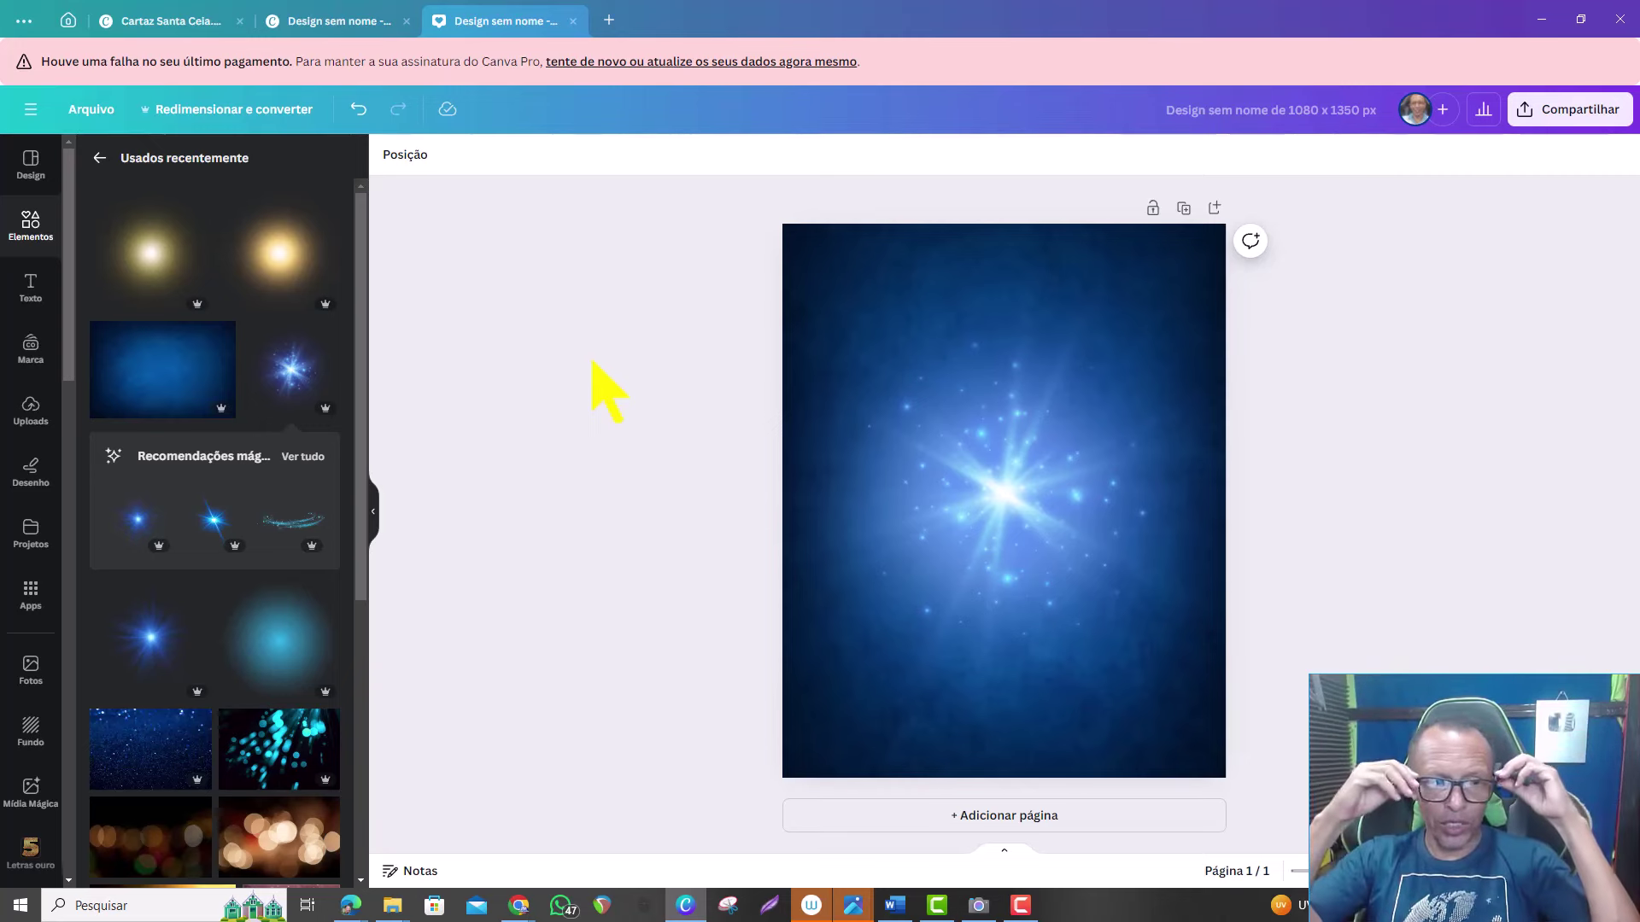
# - Add another cyan glow graphic from the recently used elements
pyautogui.click(591, 361)
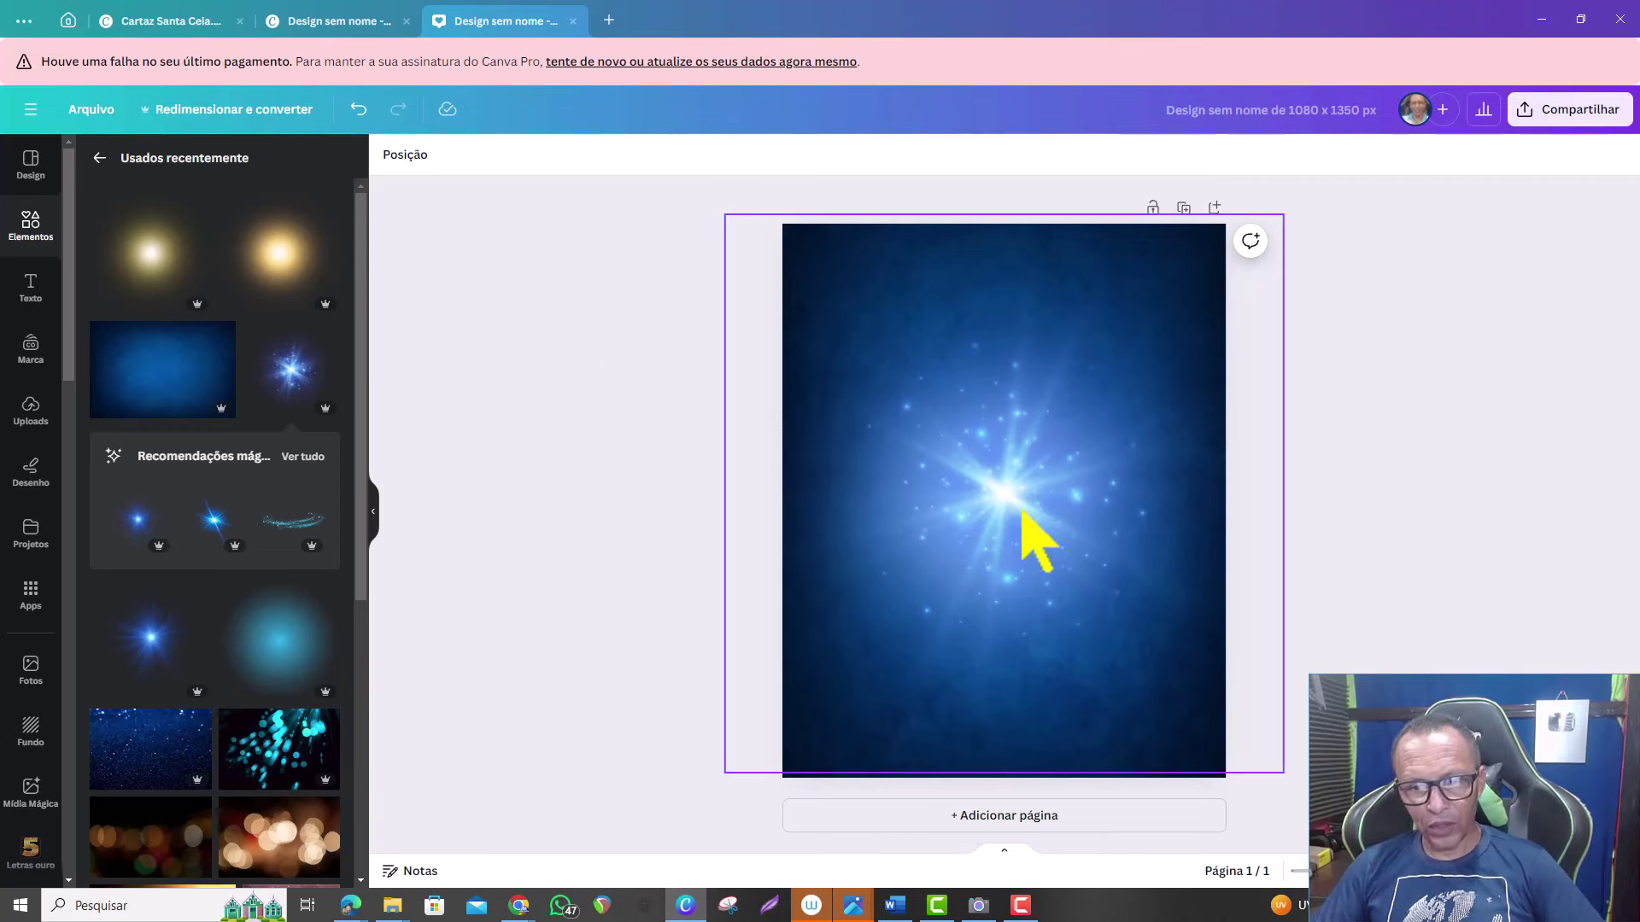
pyautogui.scroll(-2, 256, 626)
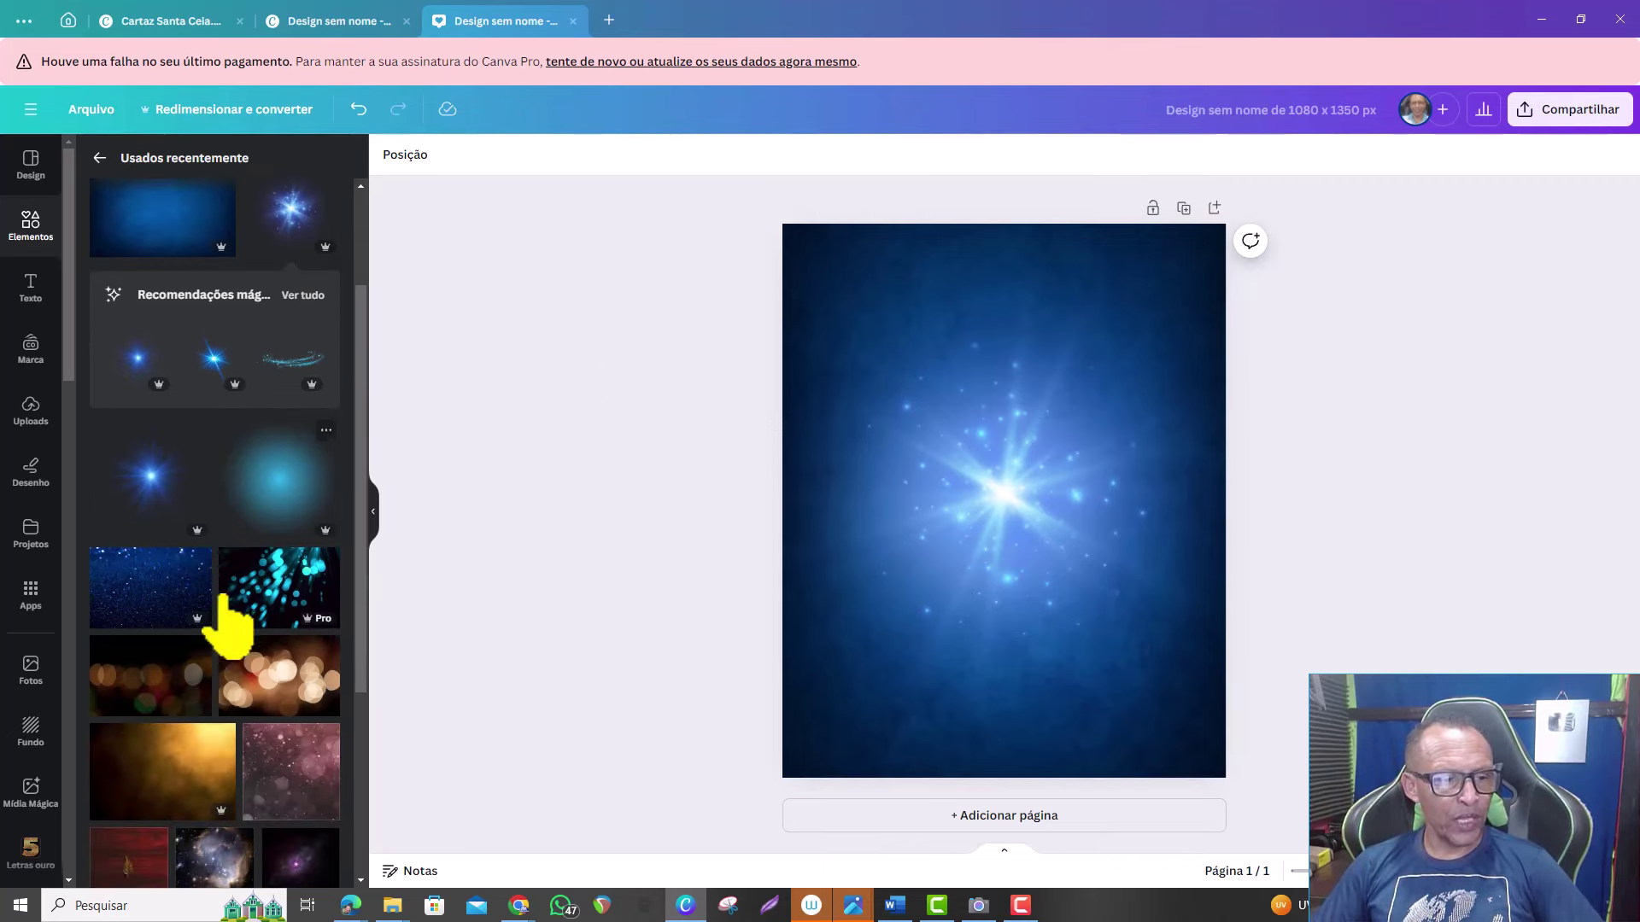
pyautogui.moveTo(150, 468)
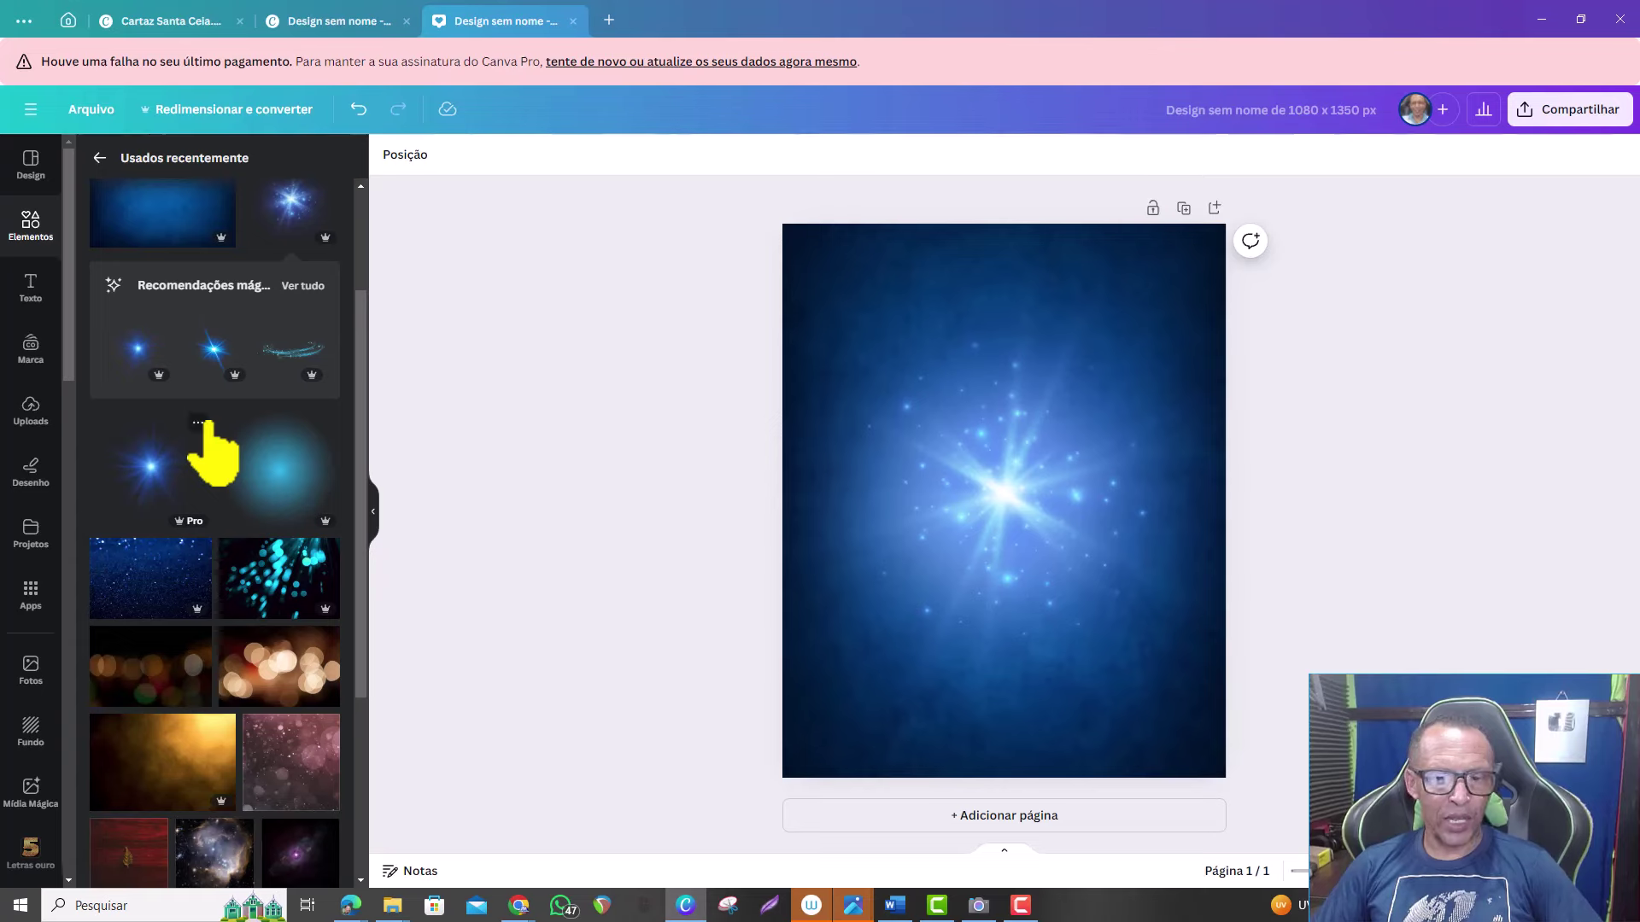
pyautogui.scroll(1, 209, 452)
pyautogui.click(262, 551)
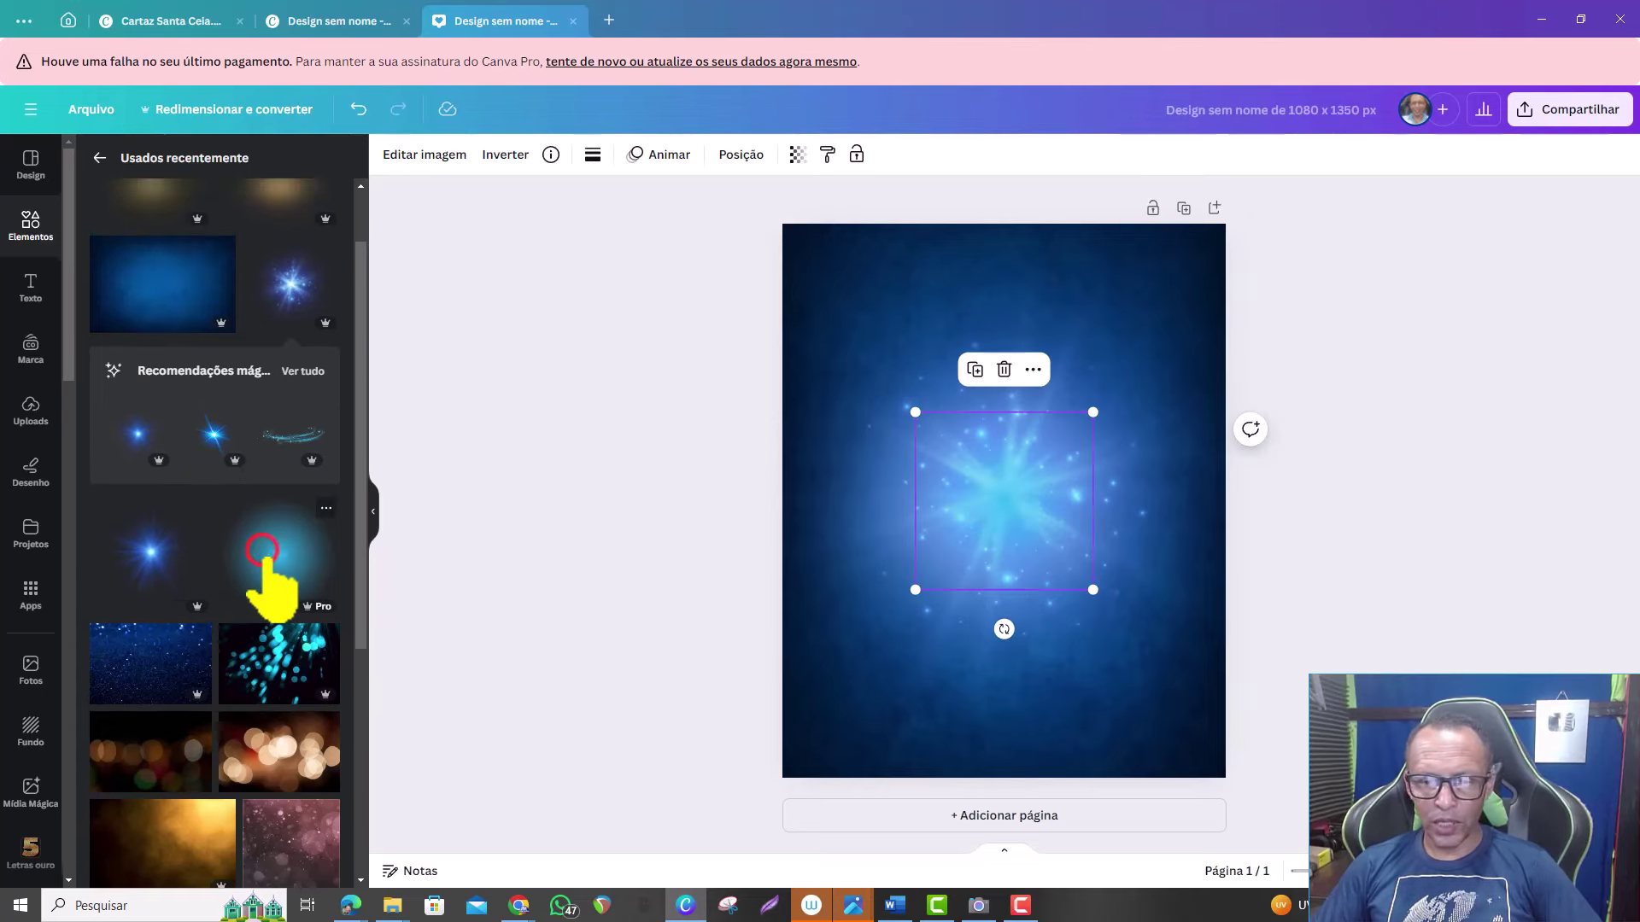
pyautogui.click(1005, 536)
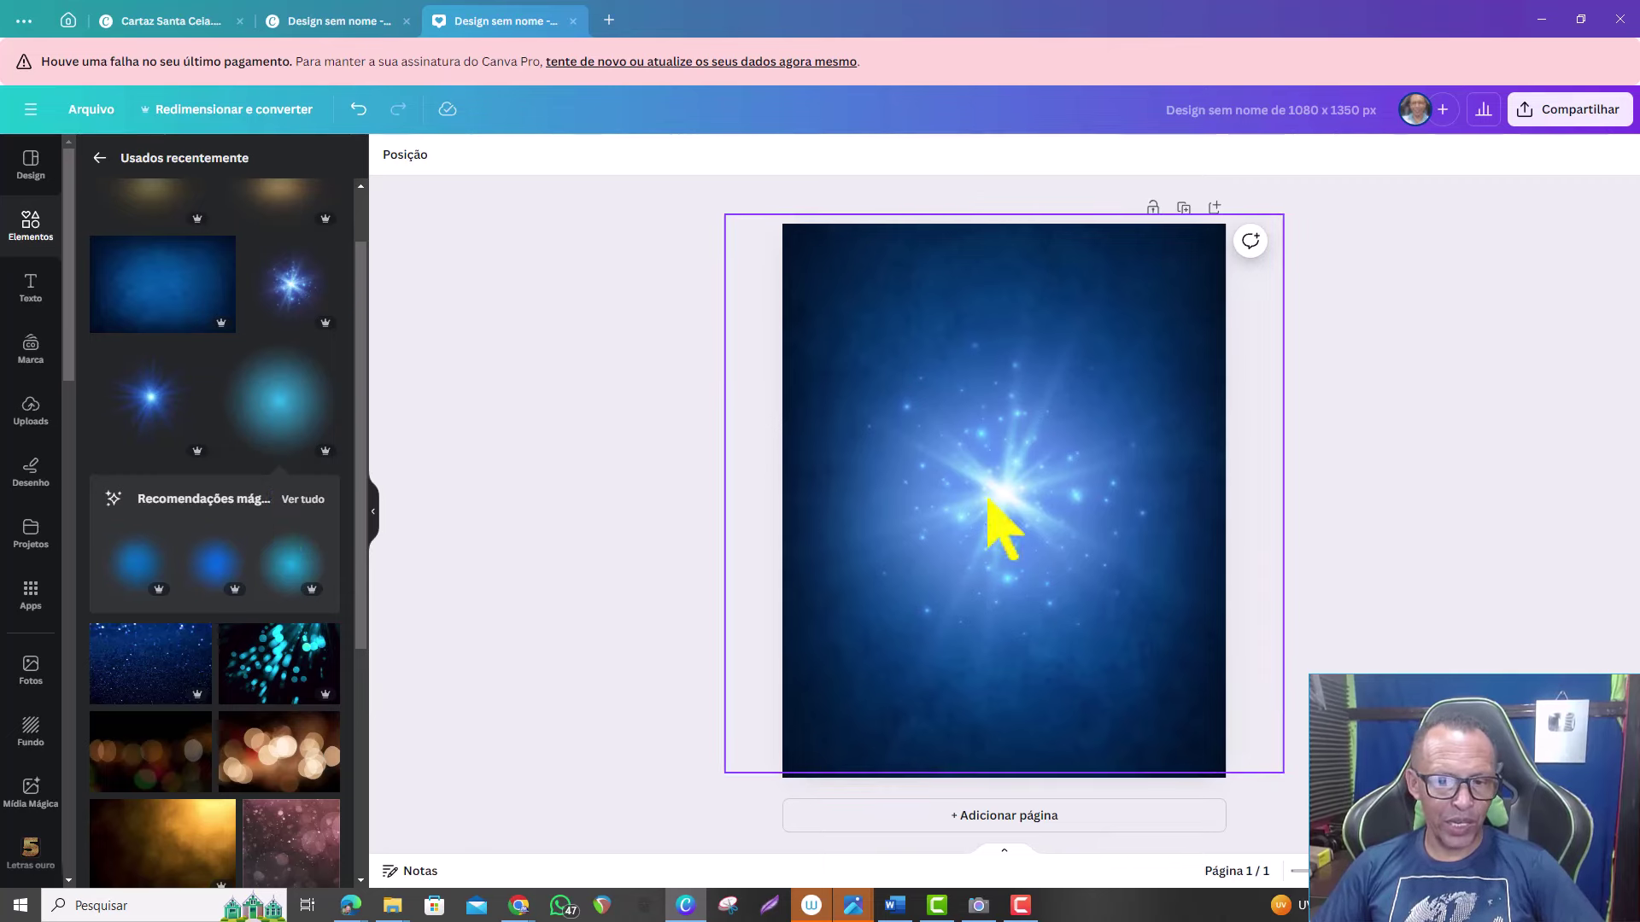
pyautogui.scroll(-3, 201, 494)
pyautogui.scroll(4, 213, 542)
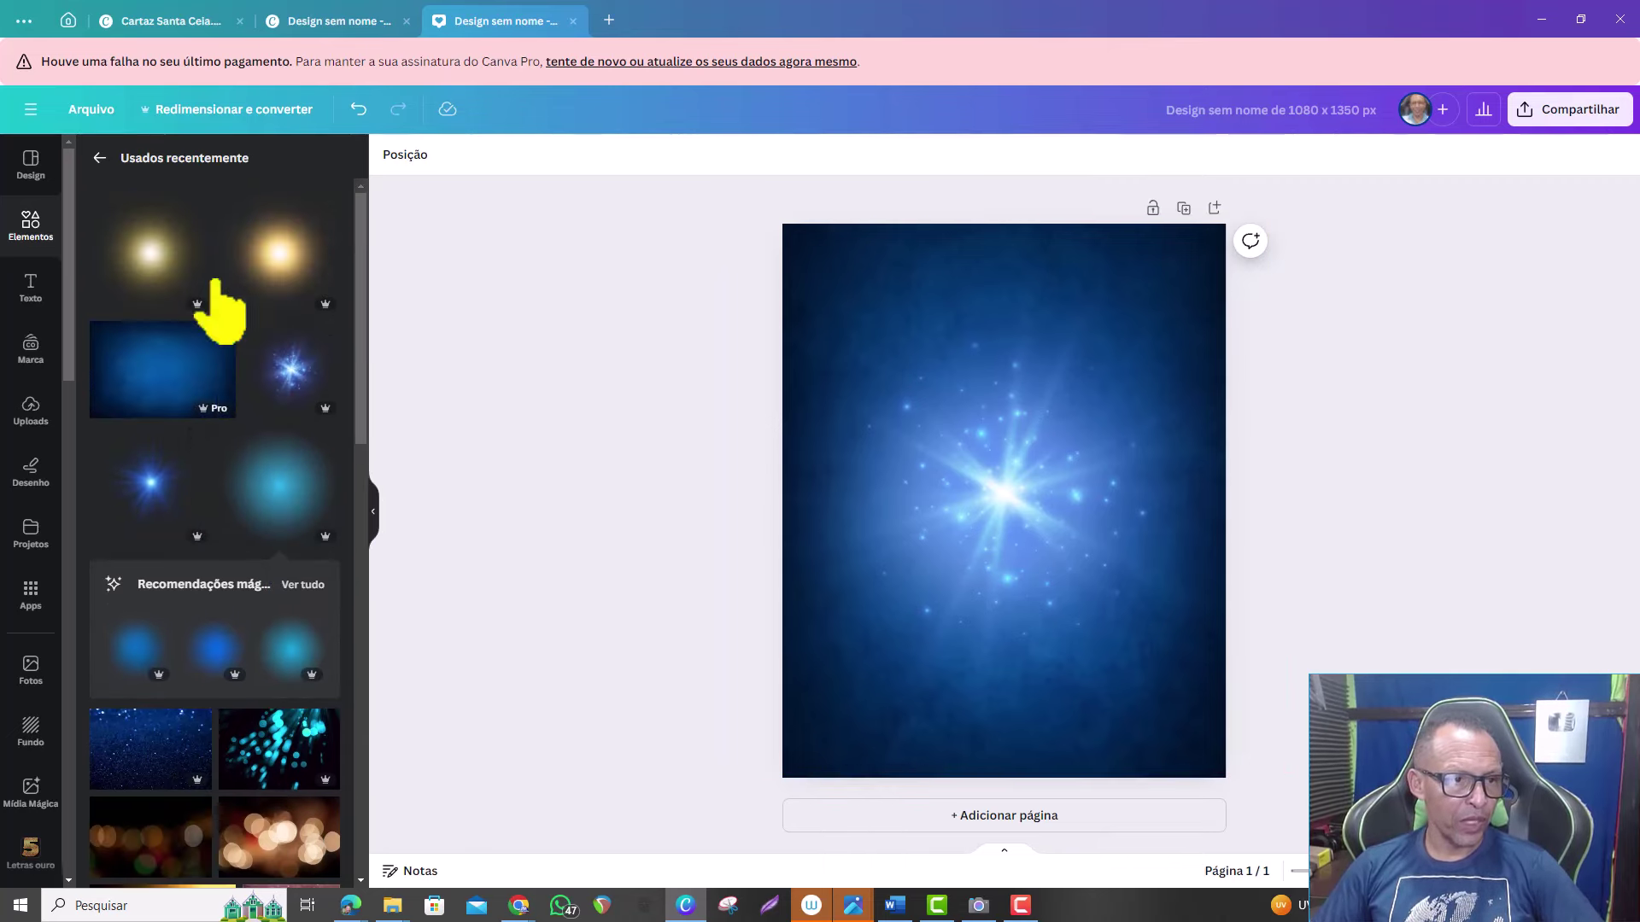
# - Add a 'BLUR WHETE' white blur glow, shrunk and centred on the sparkle burst's core
pyautogui.click(99, 157)
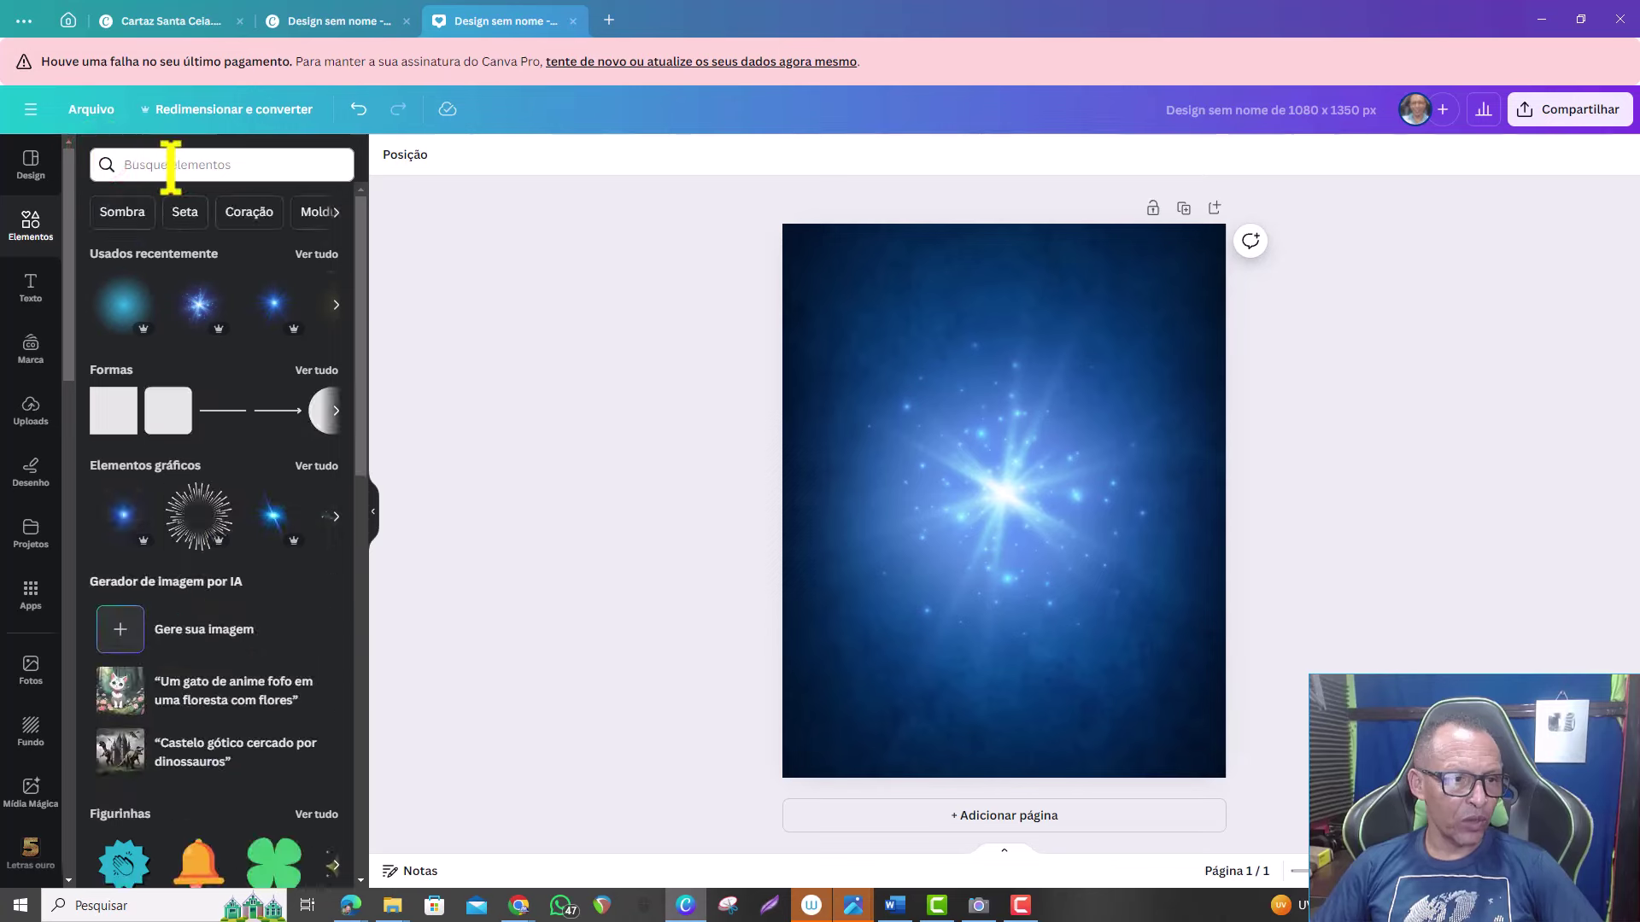
pyautogui.click(171, 165)
pyautogui.write('B')
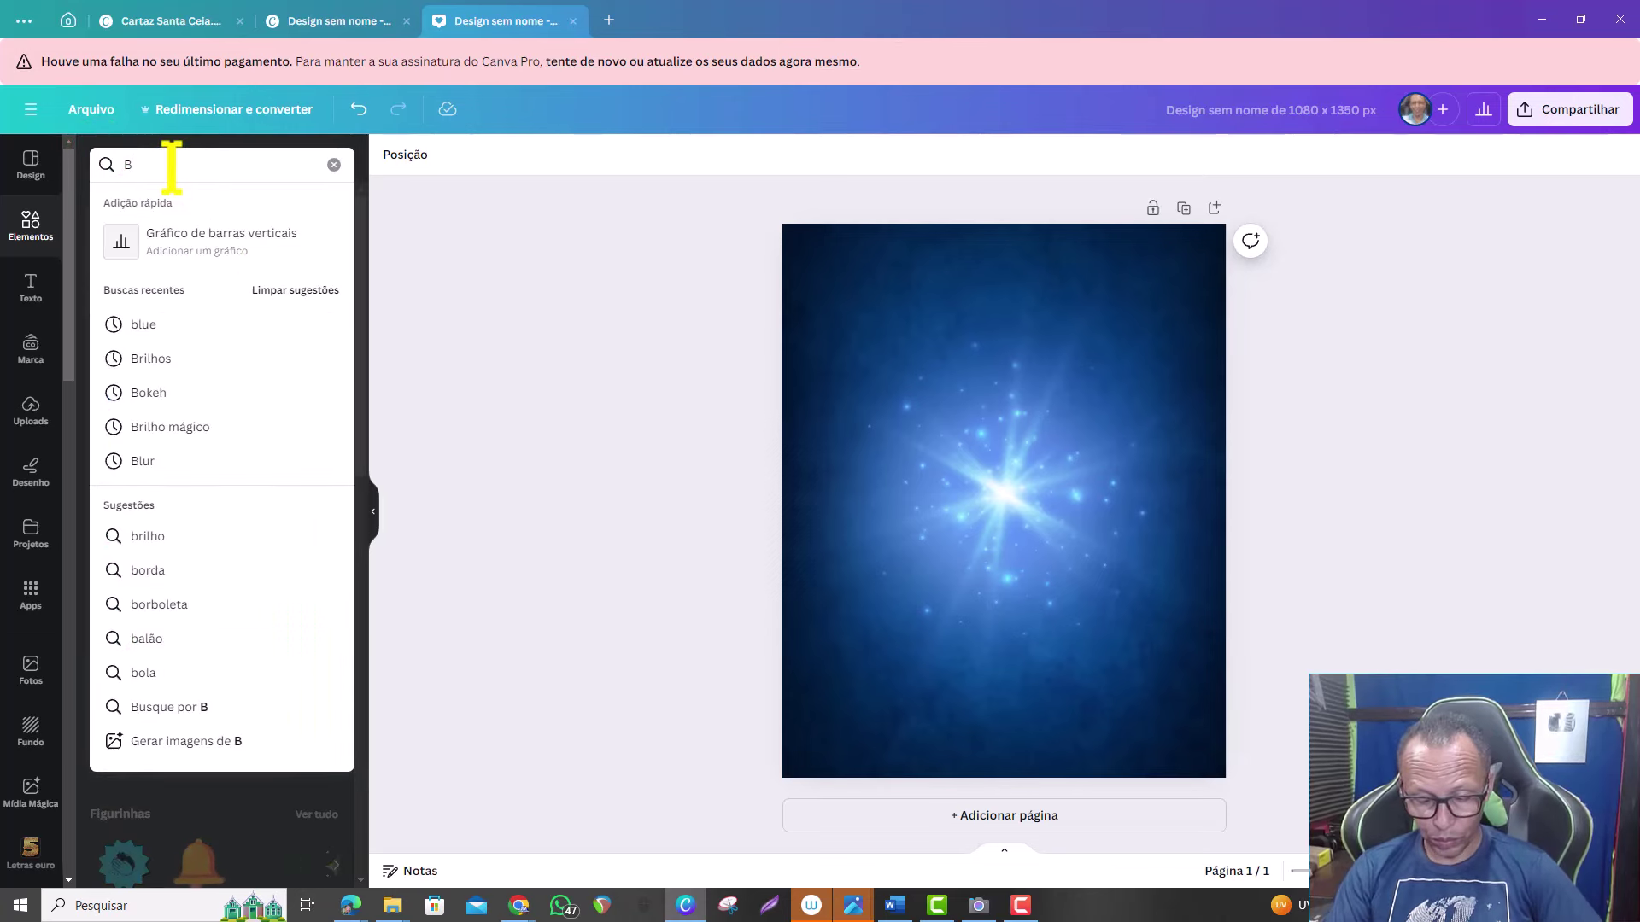
pyautogui.write('L')
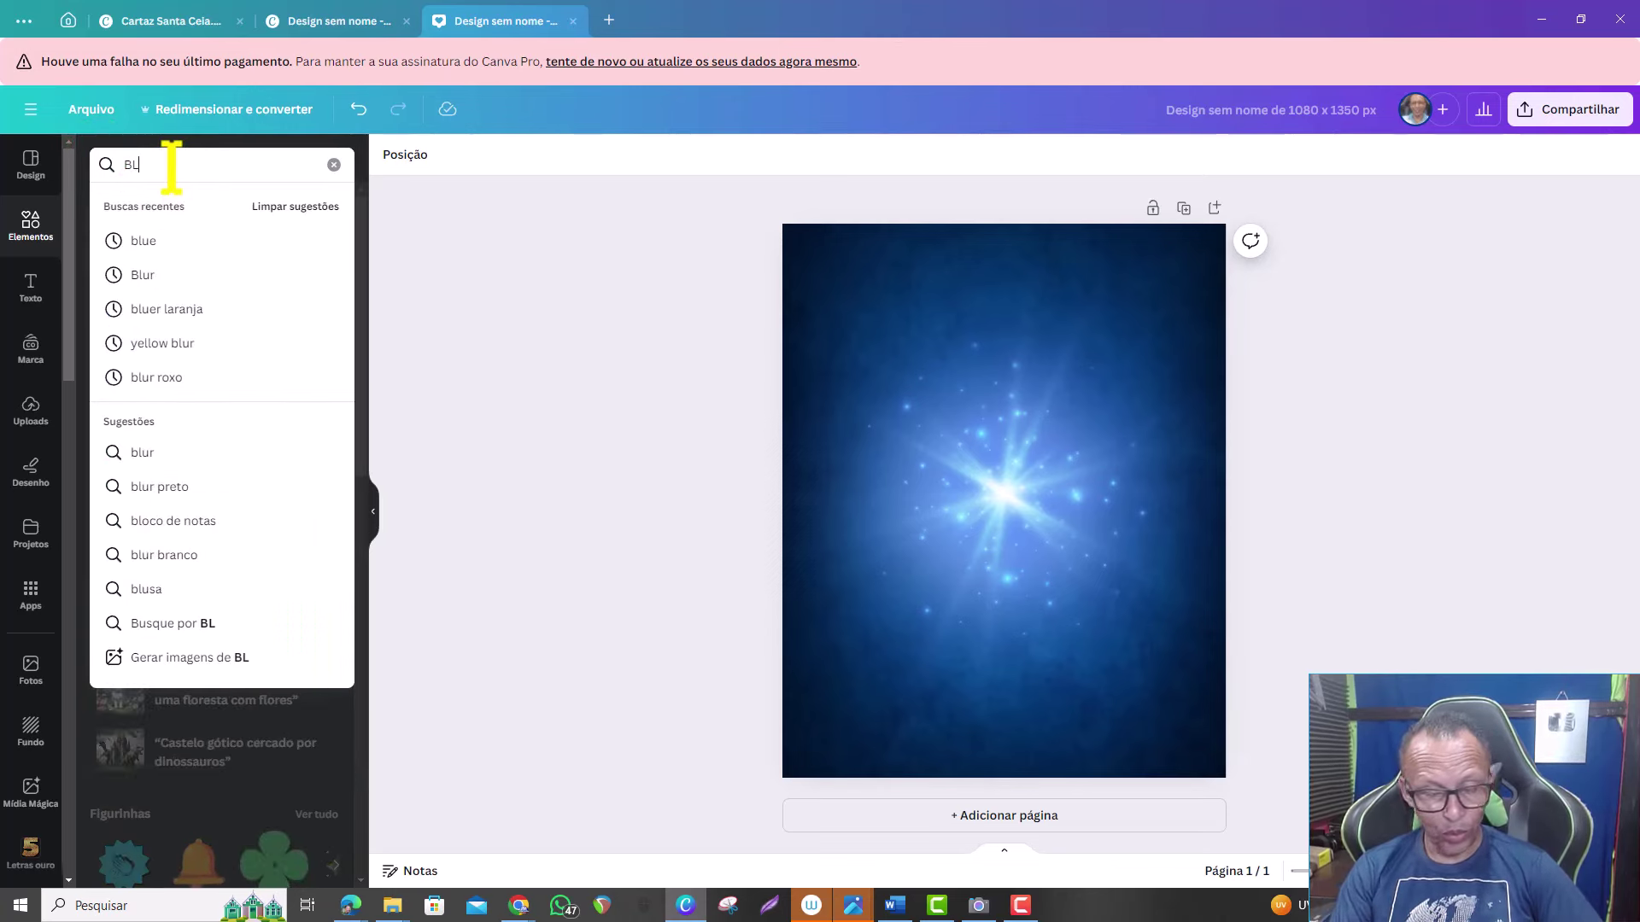
pyautogui.write('UR')
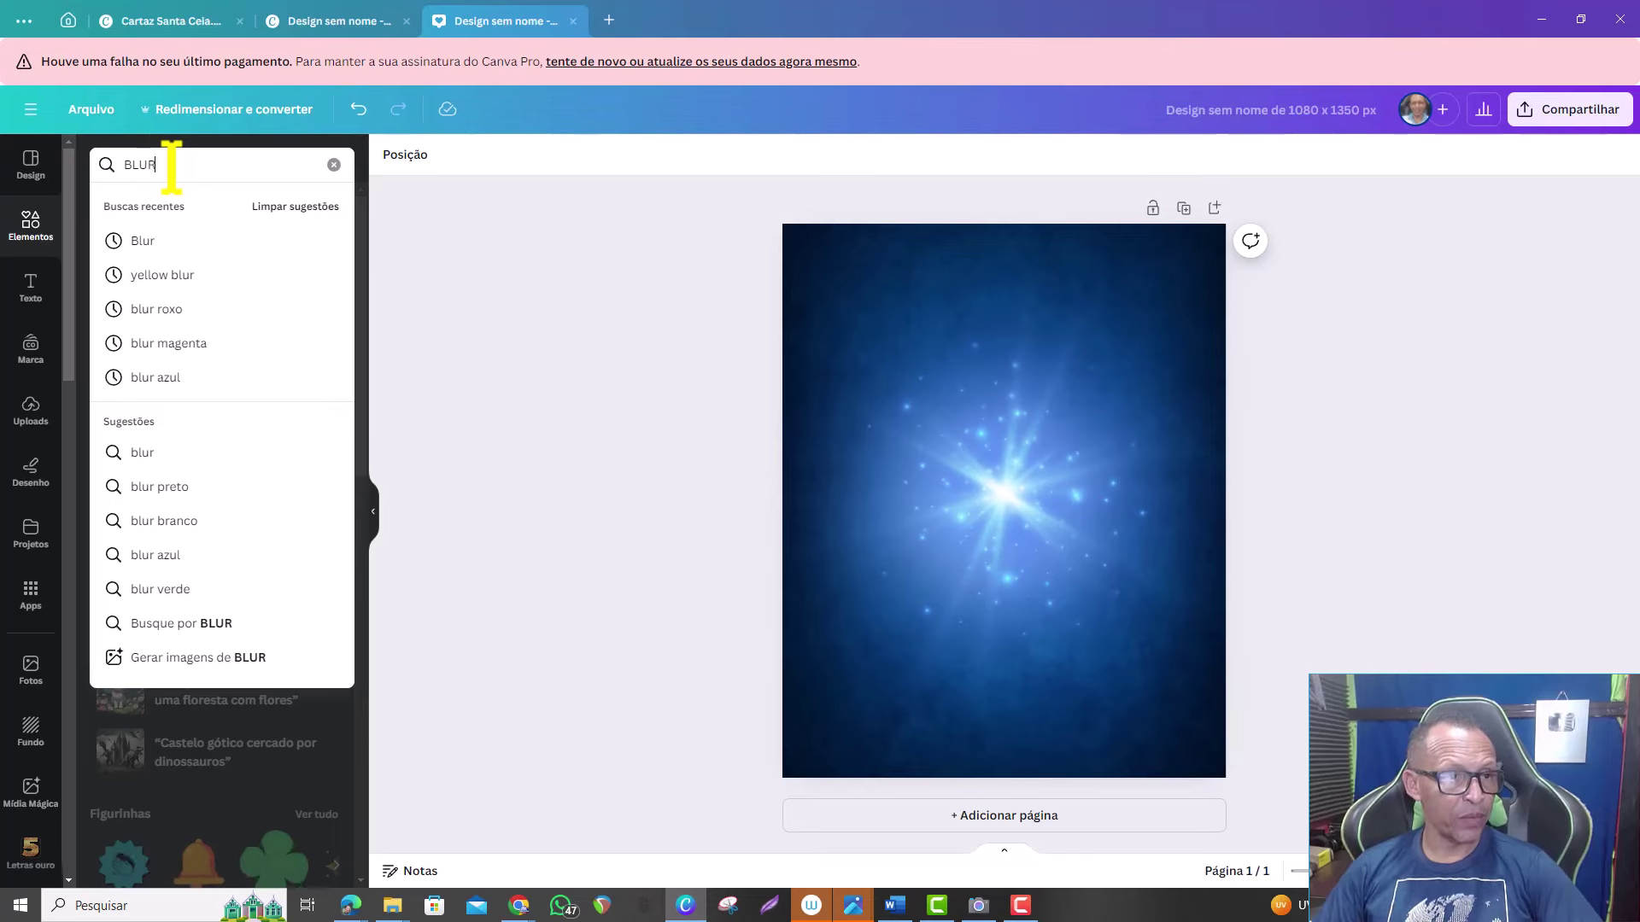
pyautogui.write(' WHETE')
pyautogui.press('Return')
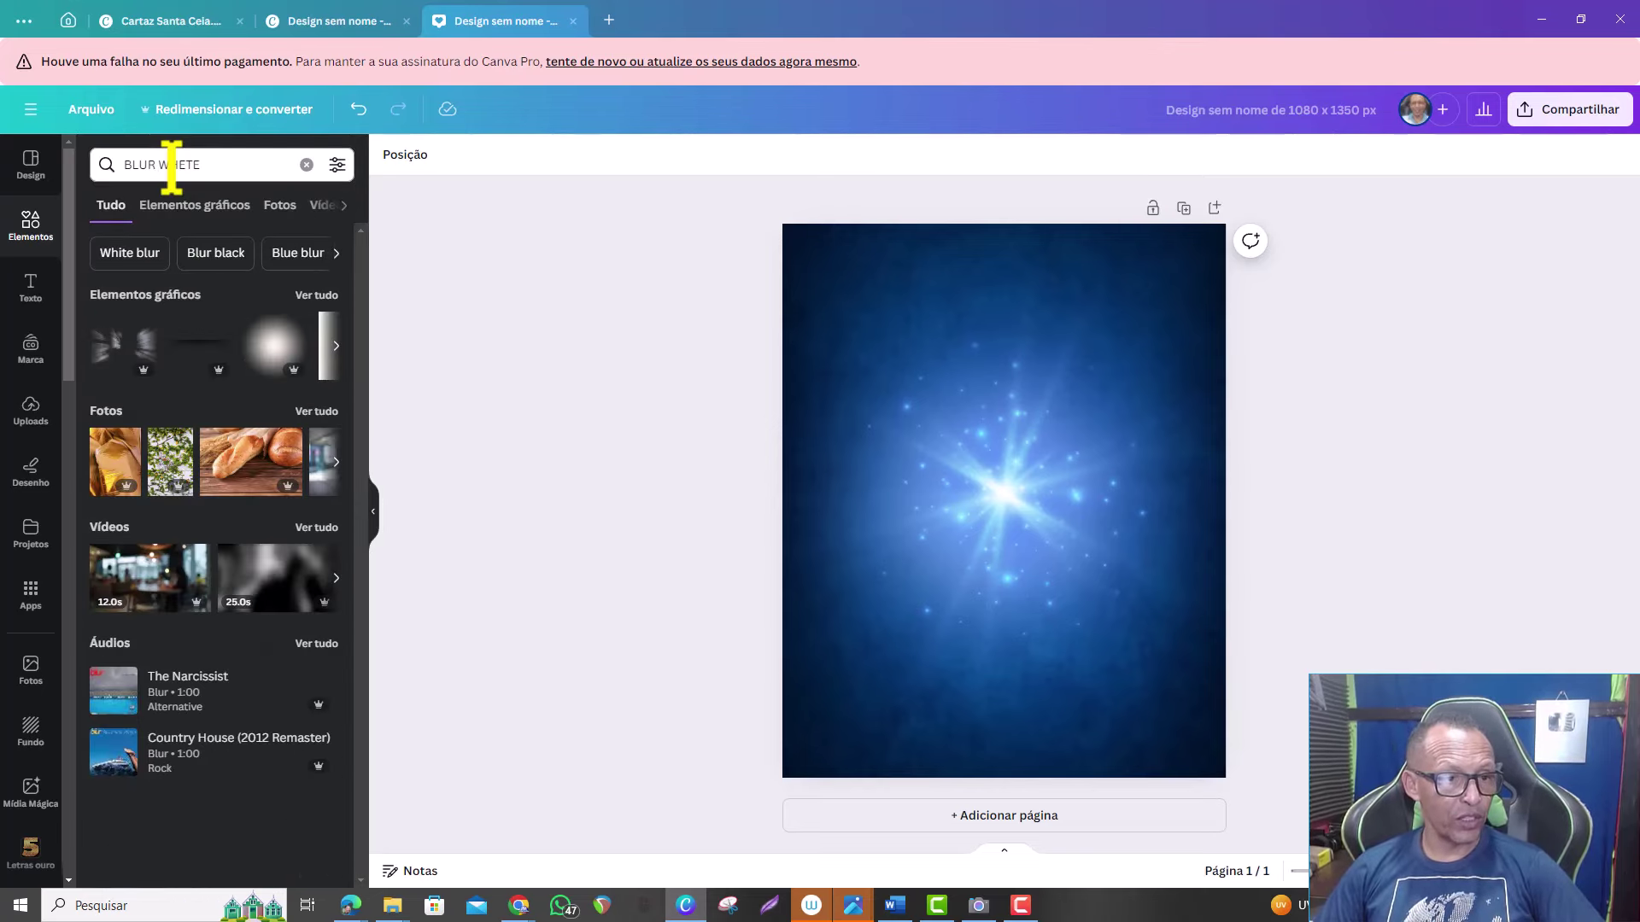
pyautogui.click(272, 333)
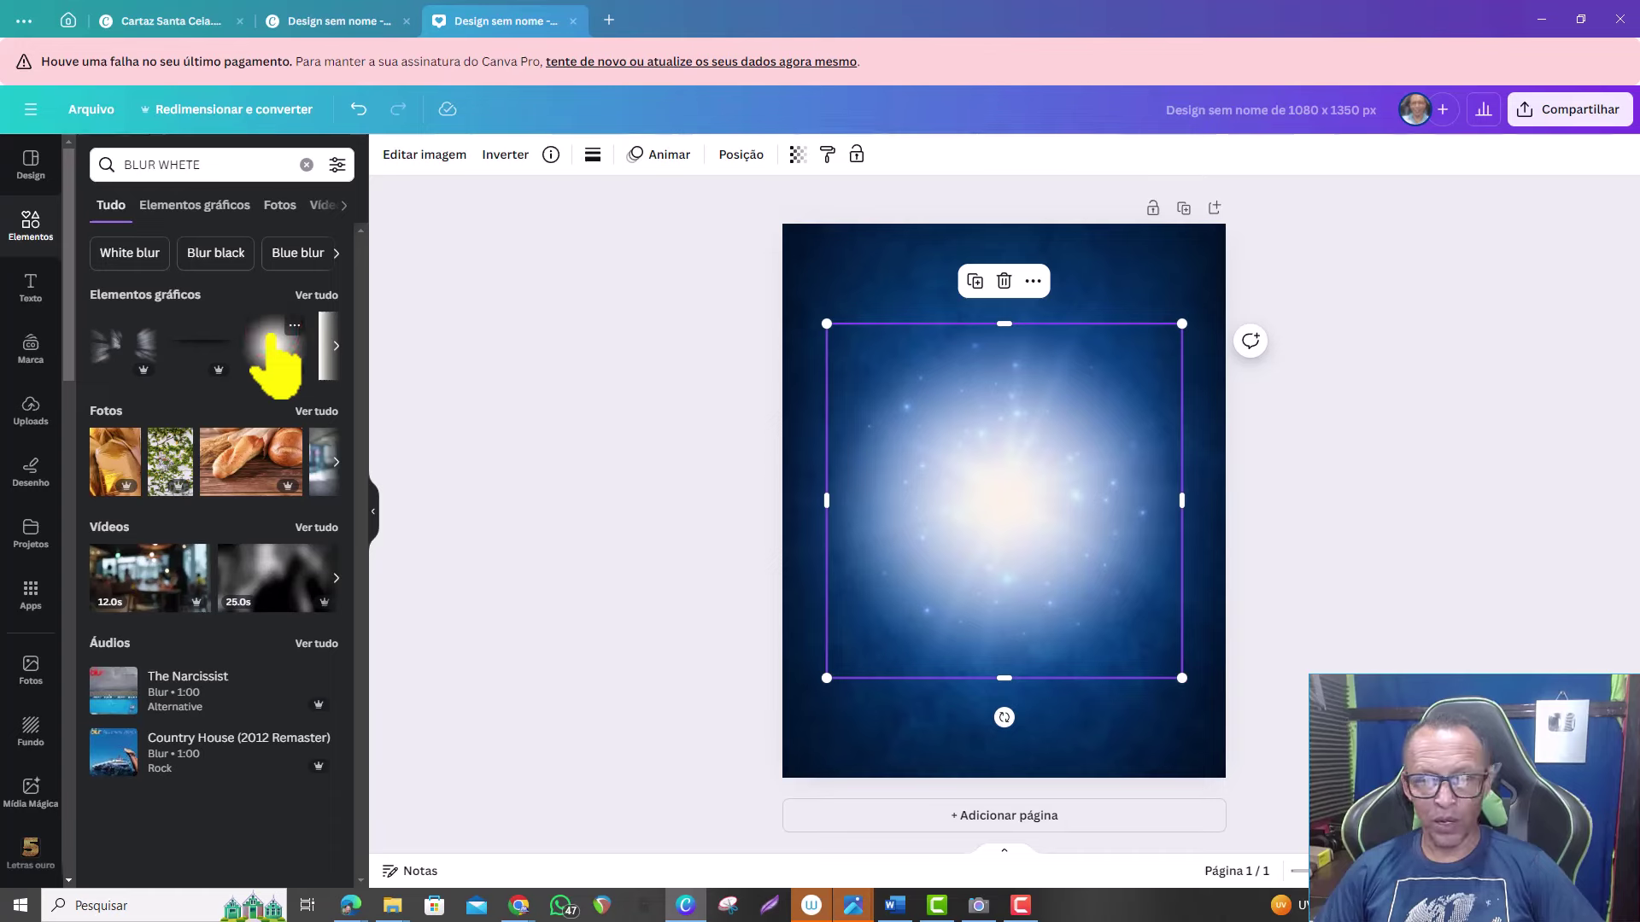
pyautogui.moveTo(1182, 324); pyautogui.dragTo(996, 493)
pyautogui.moveTo(894, 577); pyautogui.dragTo(983, 488)
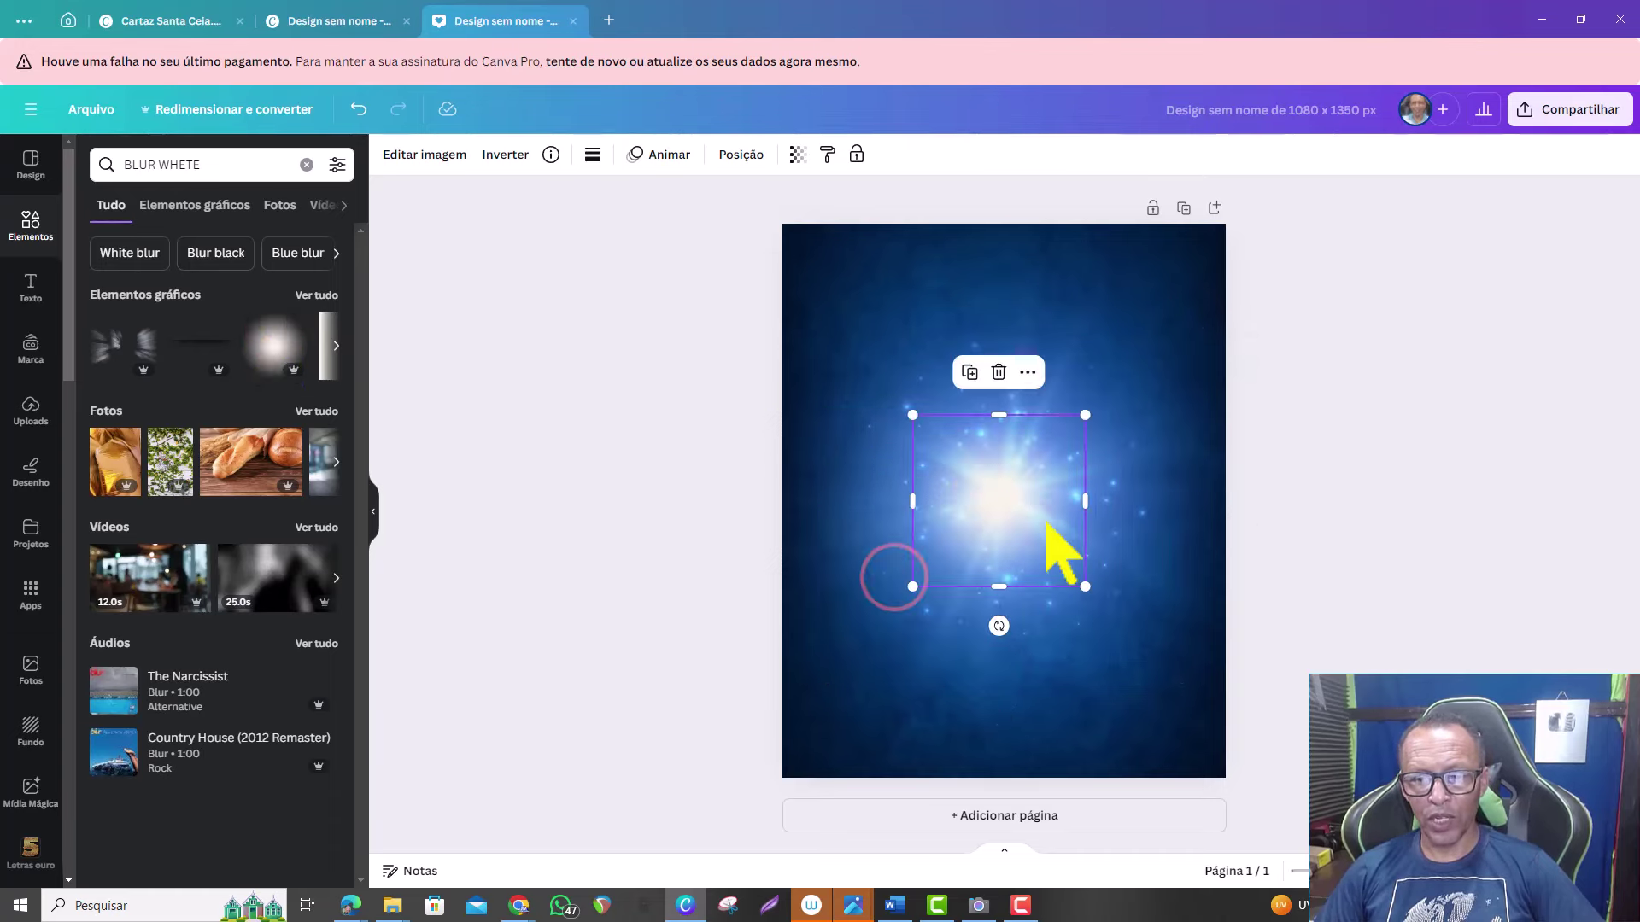
pyautogui.click(626, 366)
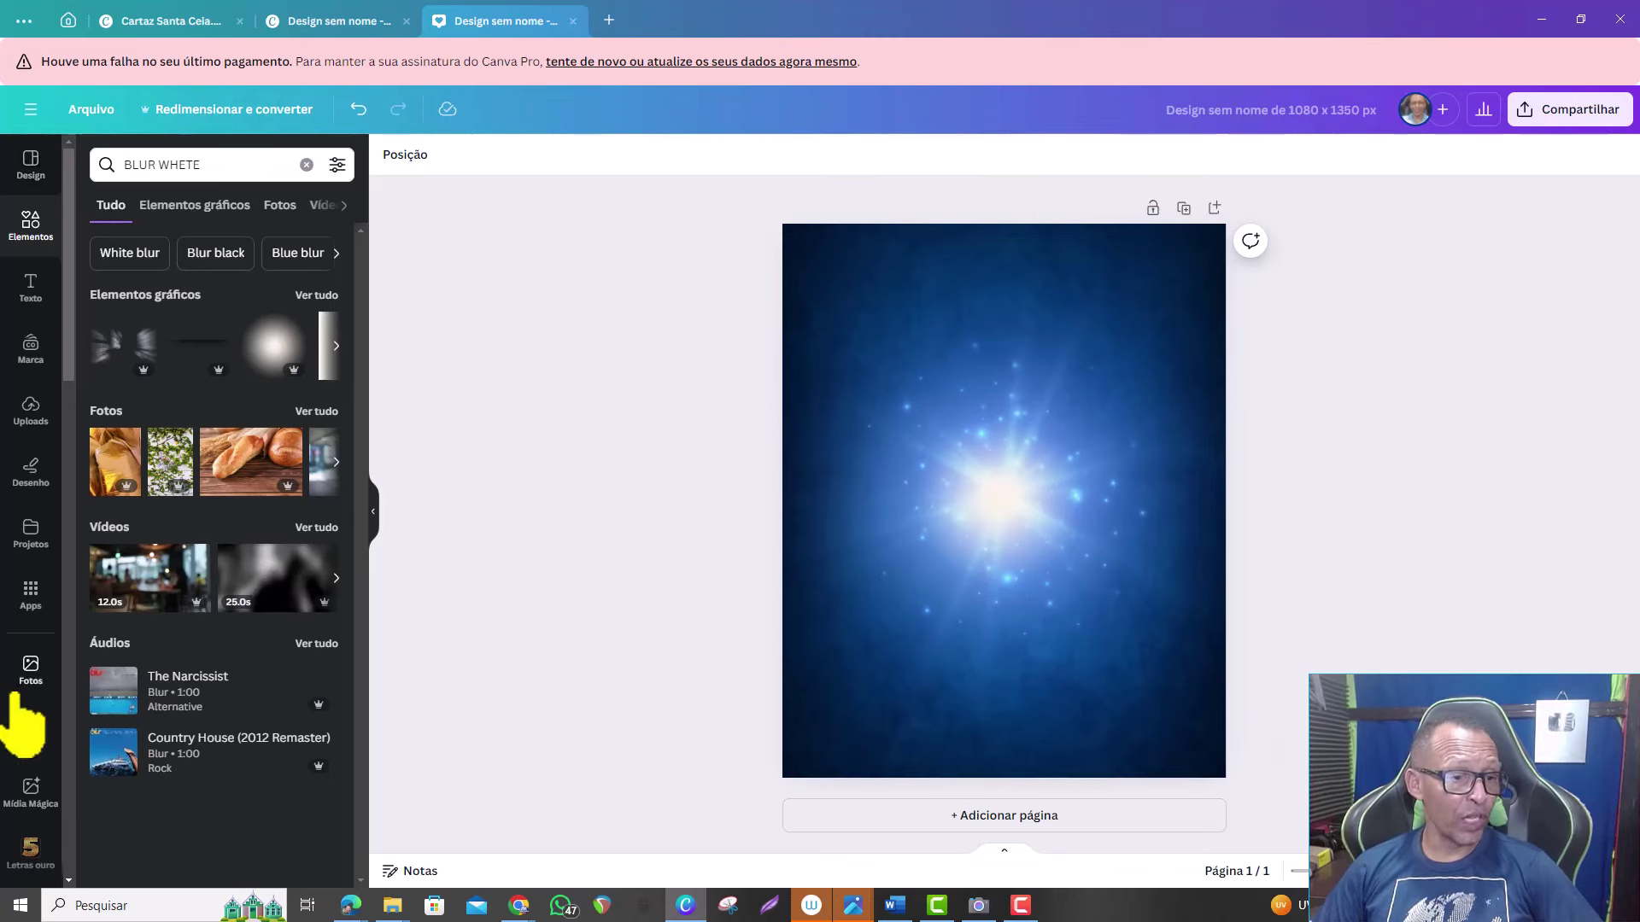
# - Find and open the FontFrame app from Apps
pyautogui.click(31, 589)
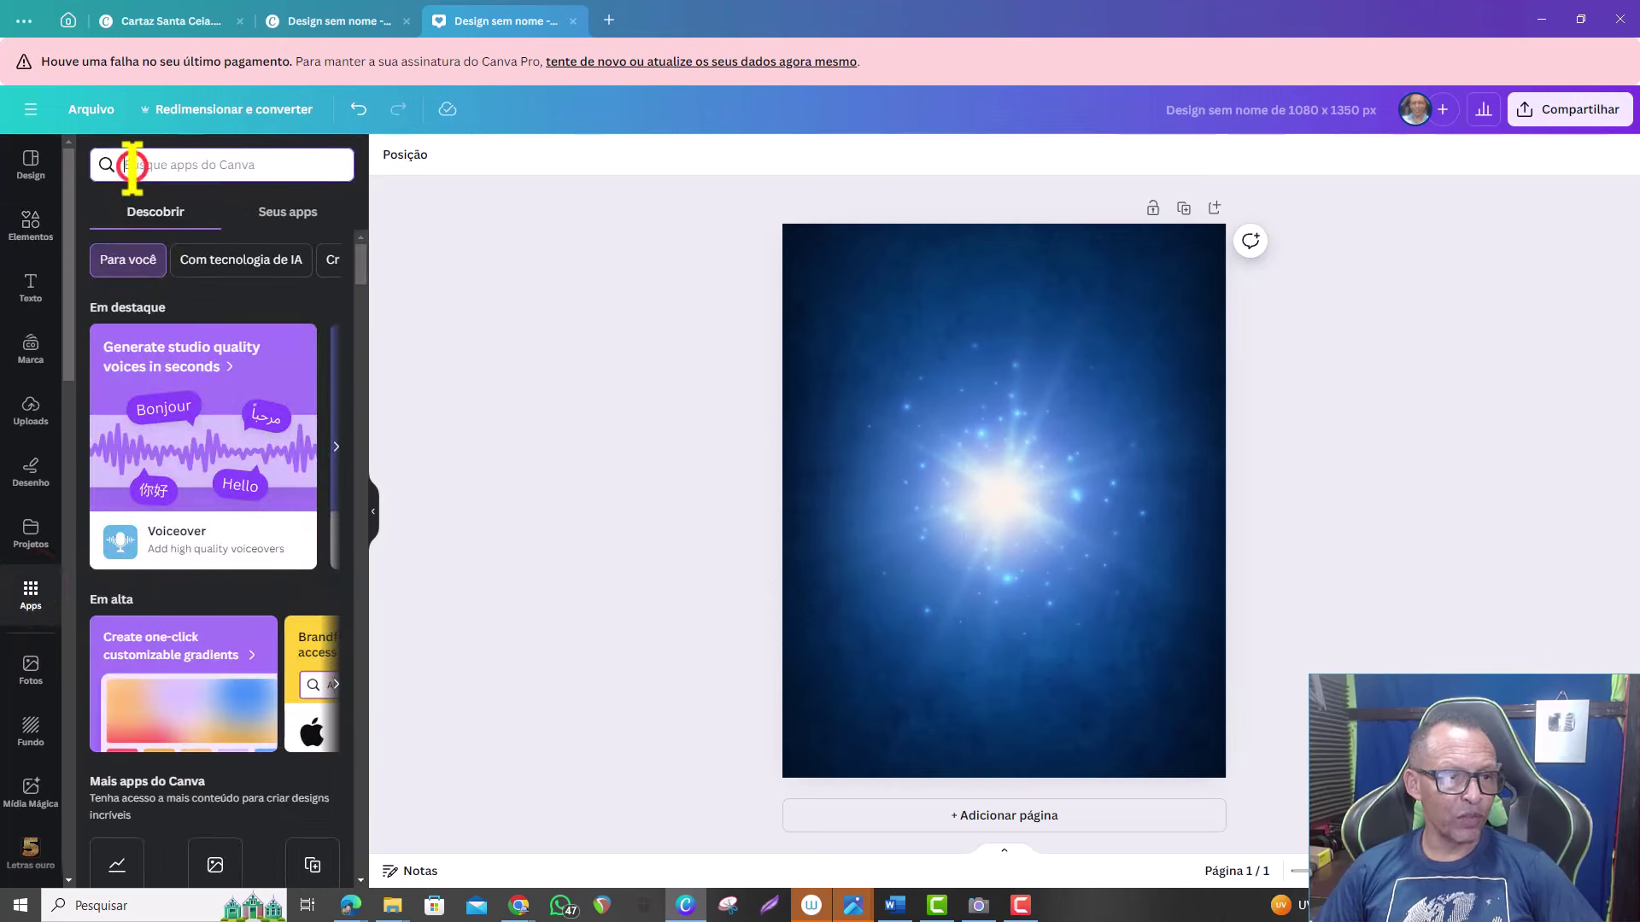
pyautogui.write('FONT')
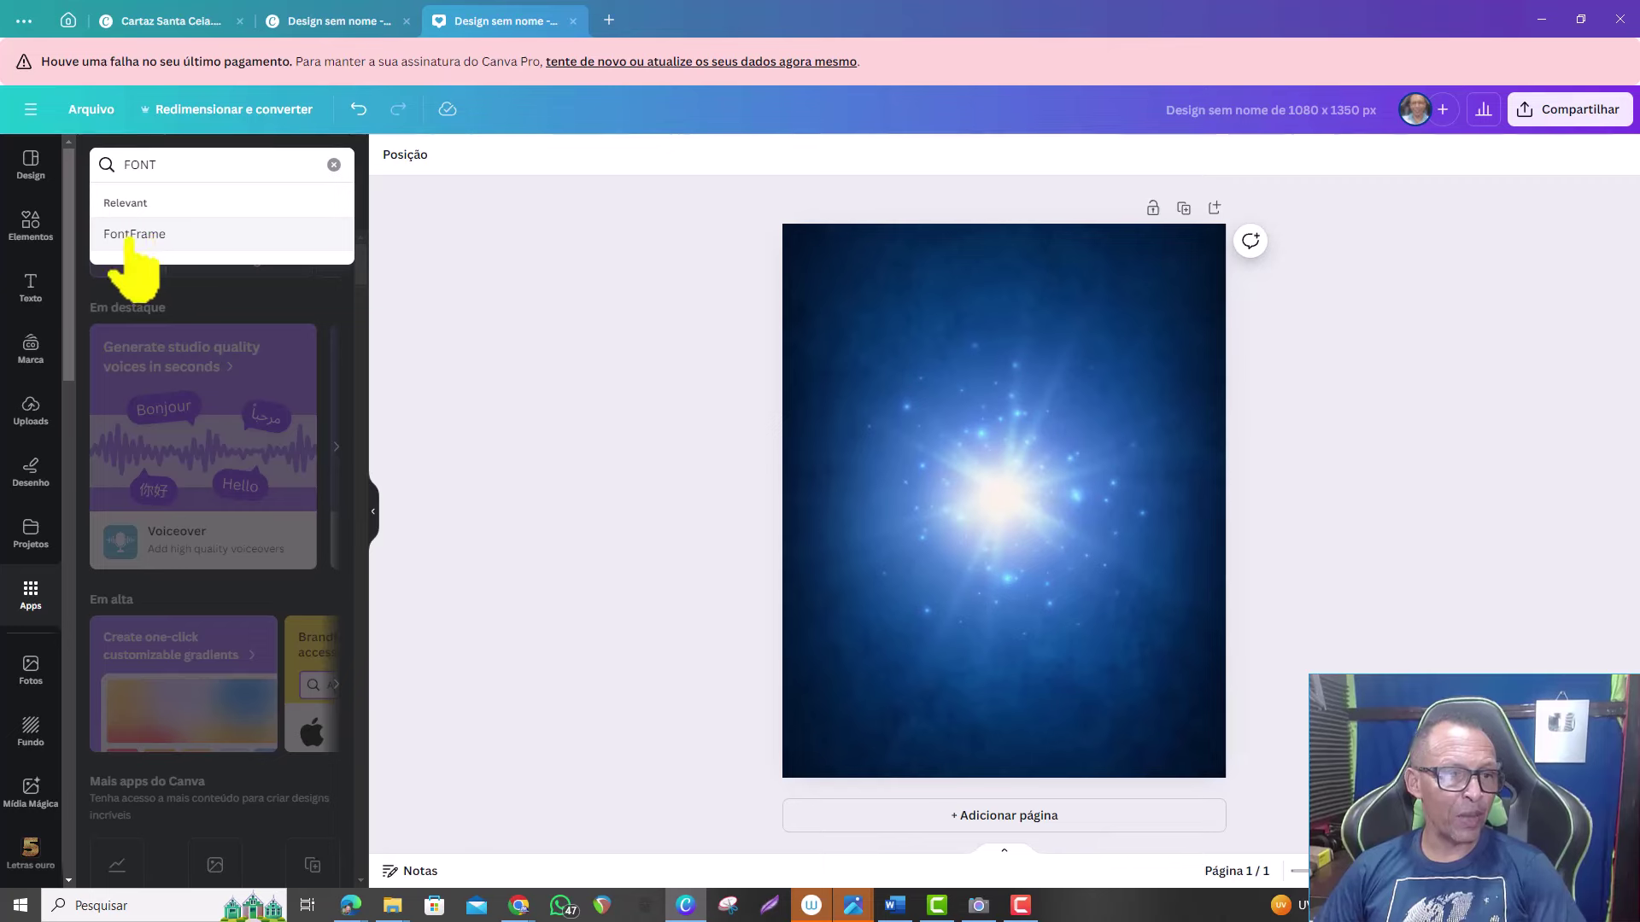
pyautogui.click(128, 234)
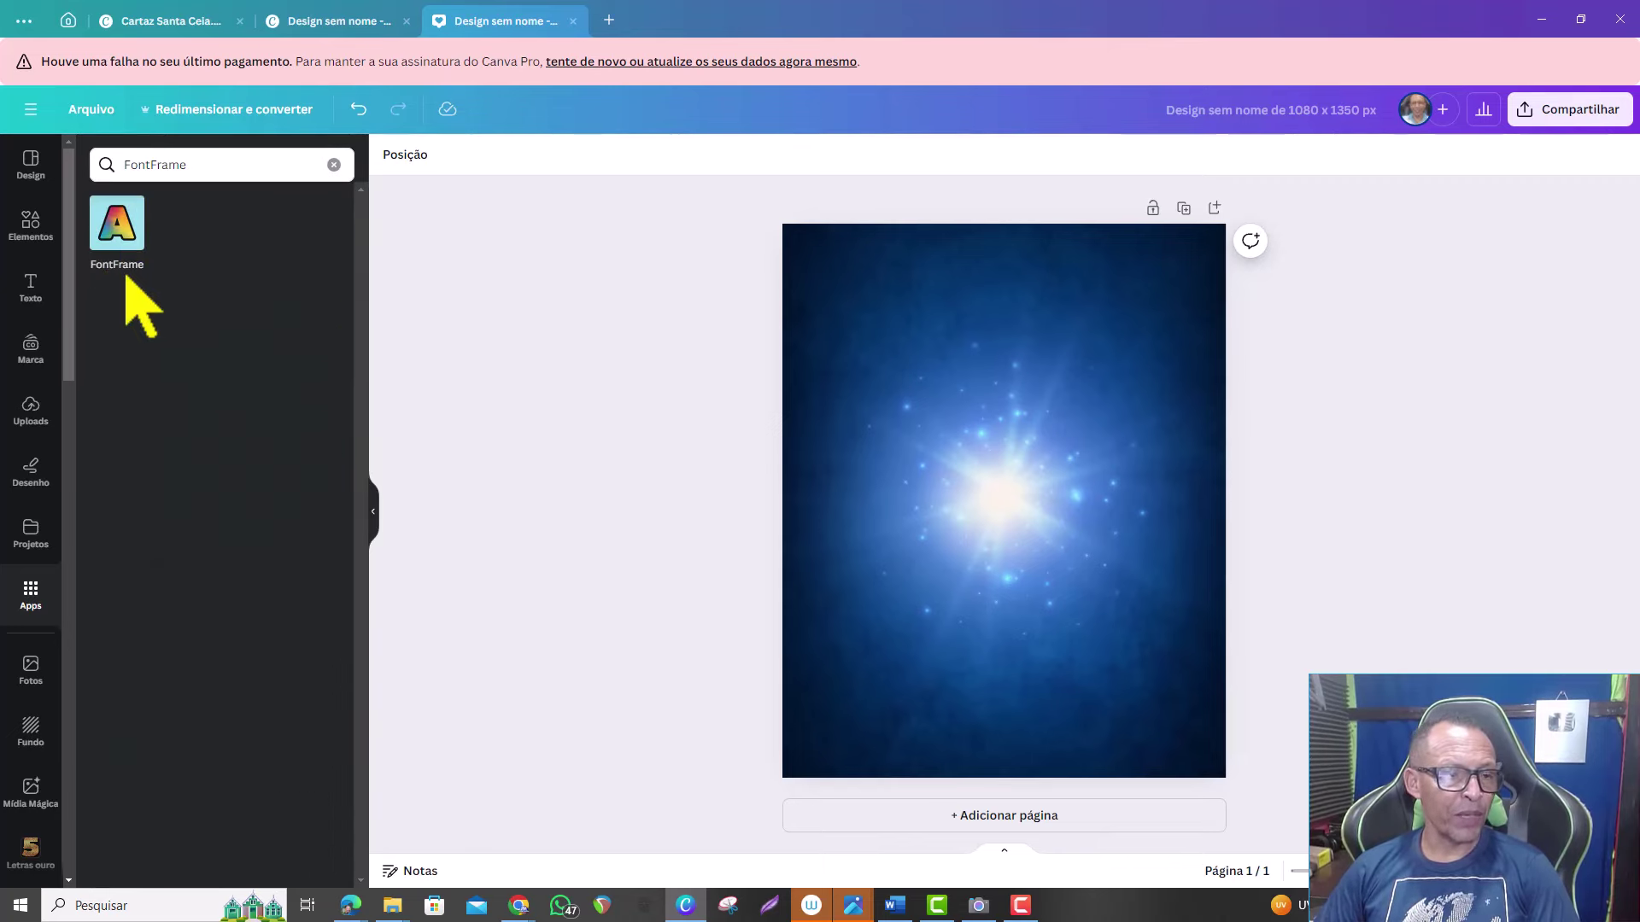
pyautogui.click(119, 229)
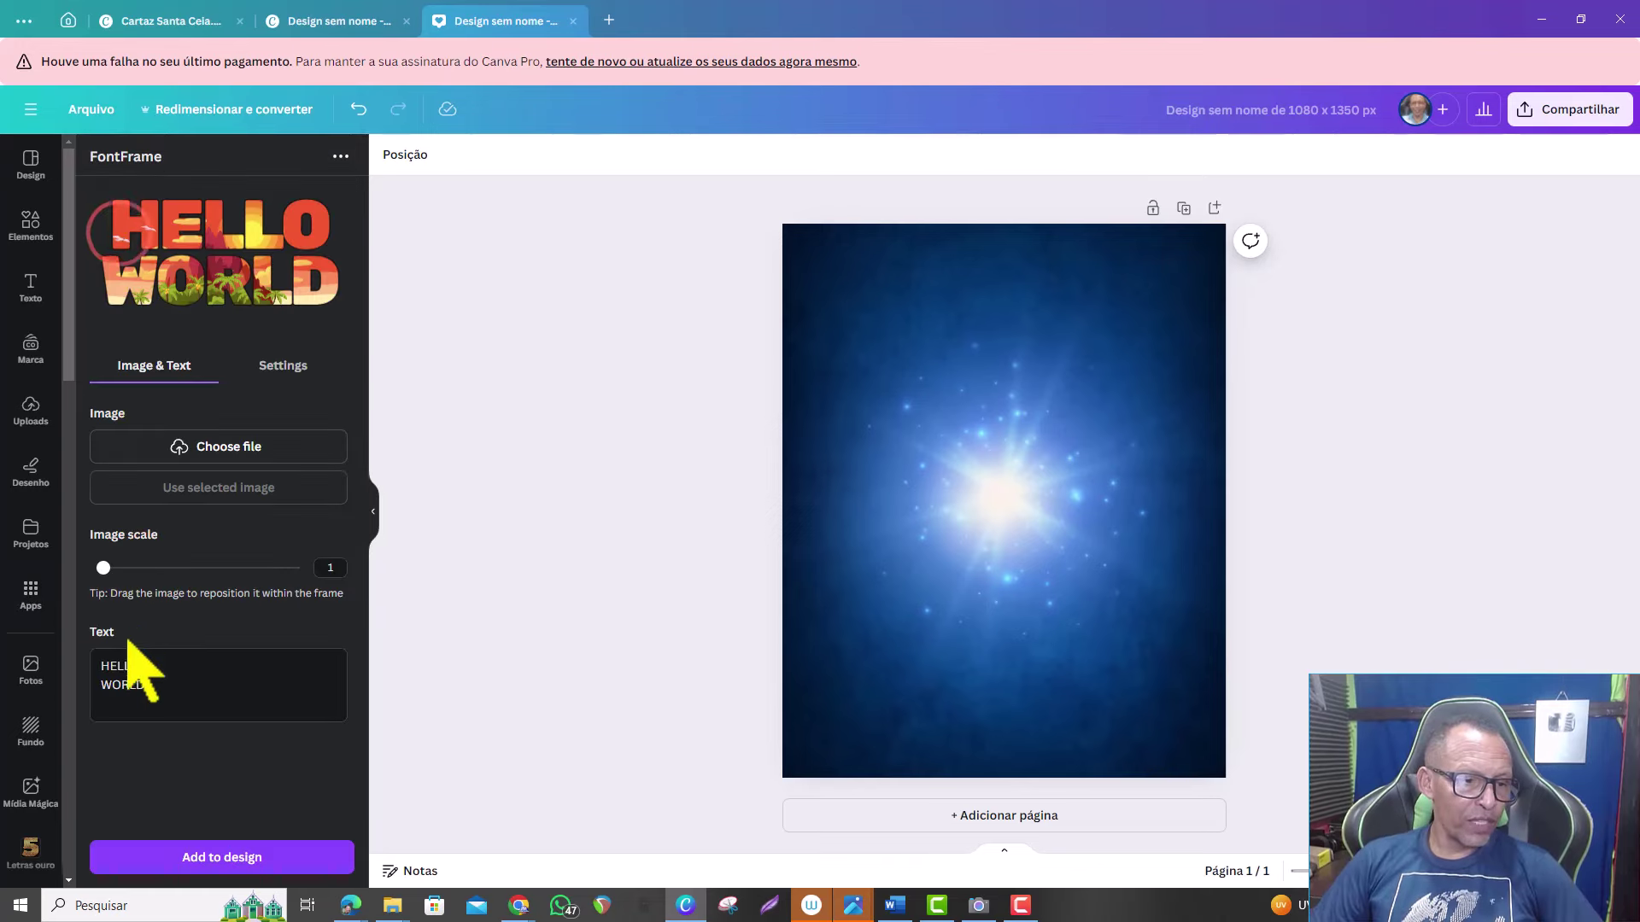
# - Replace HELLO WORLD with GOLD and bring up the font list in Settings
pyautogui.moveTo(100, 672); pyautogui.dragTo(164, 688)
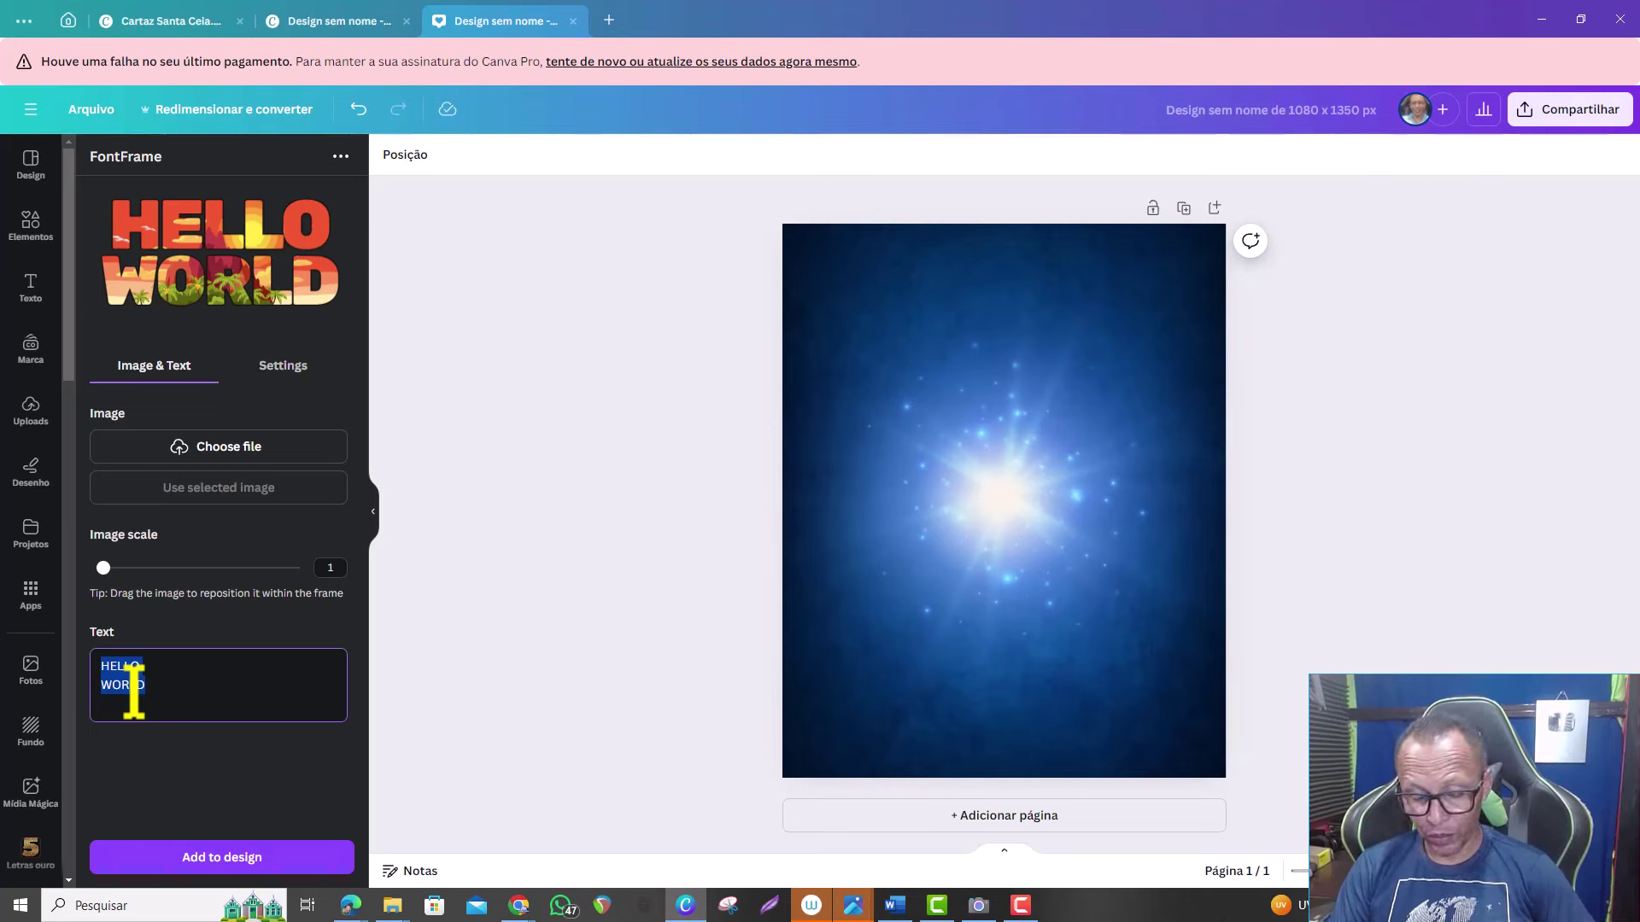
pyautogui.write('GOLD')
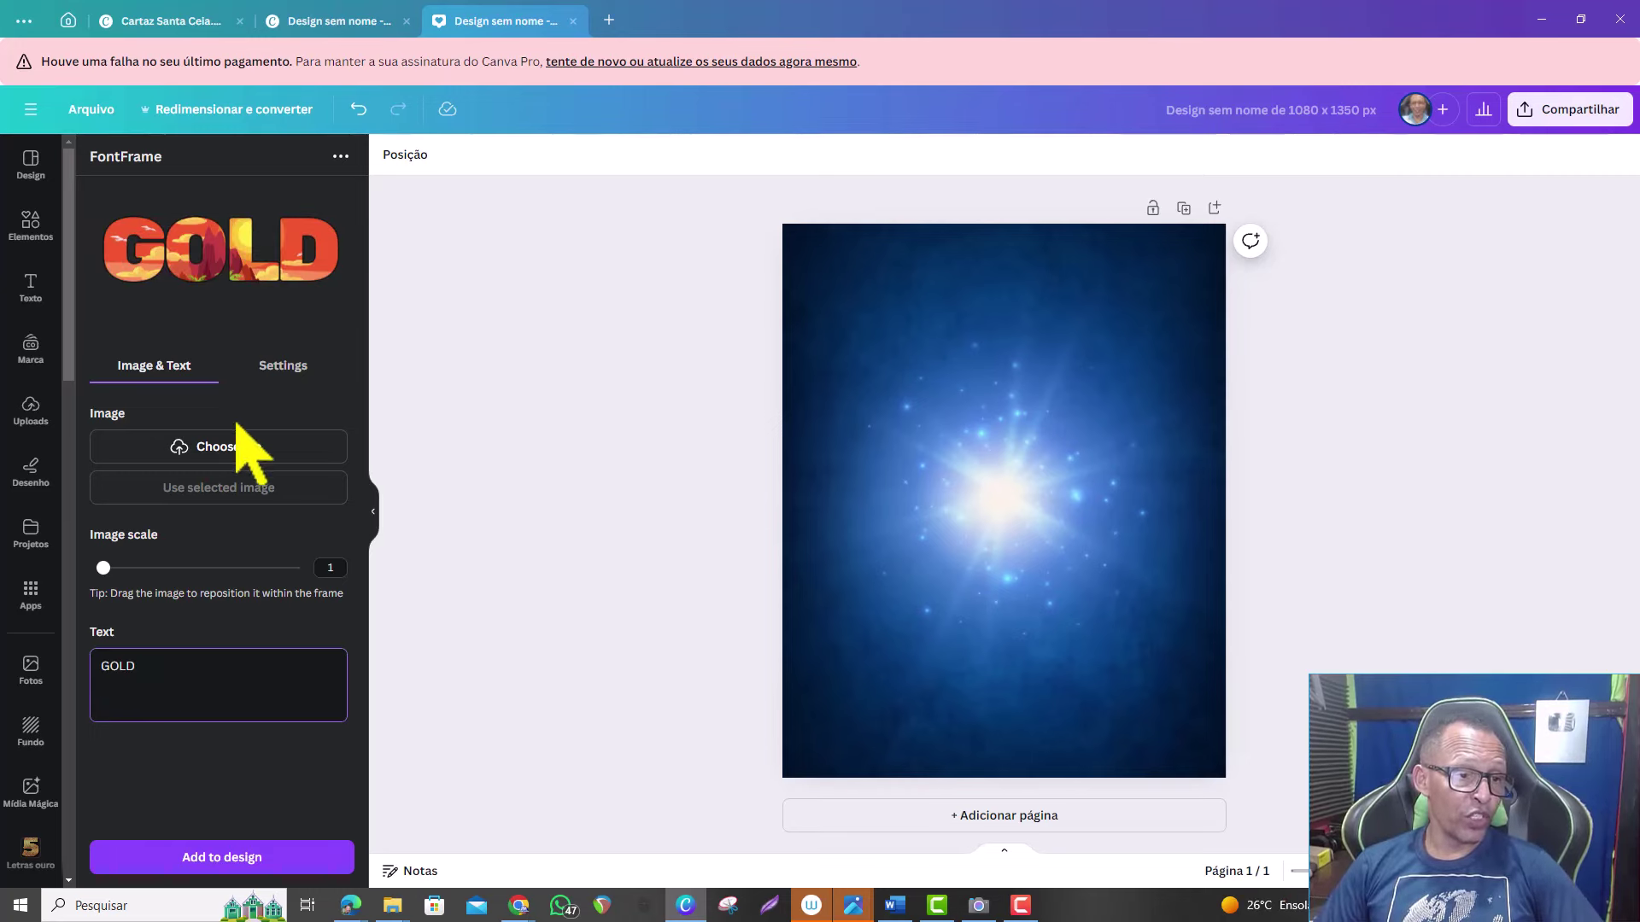
pyautogui.click(278, 365)
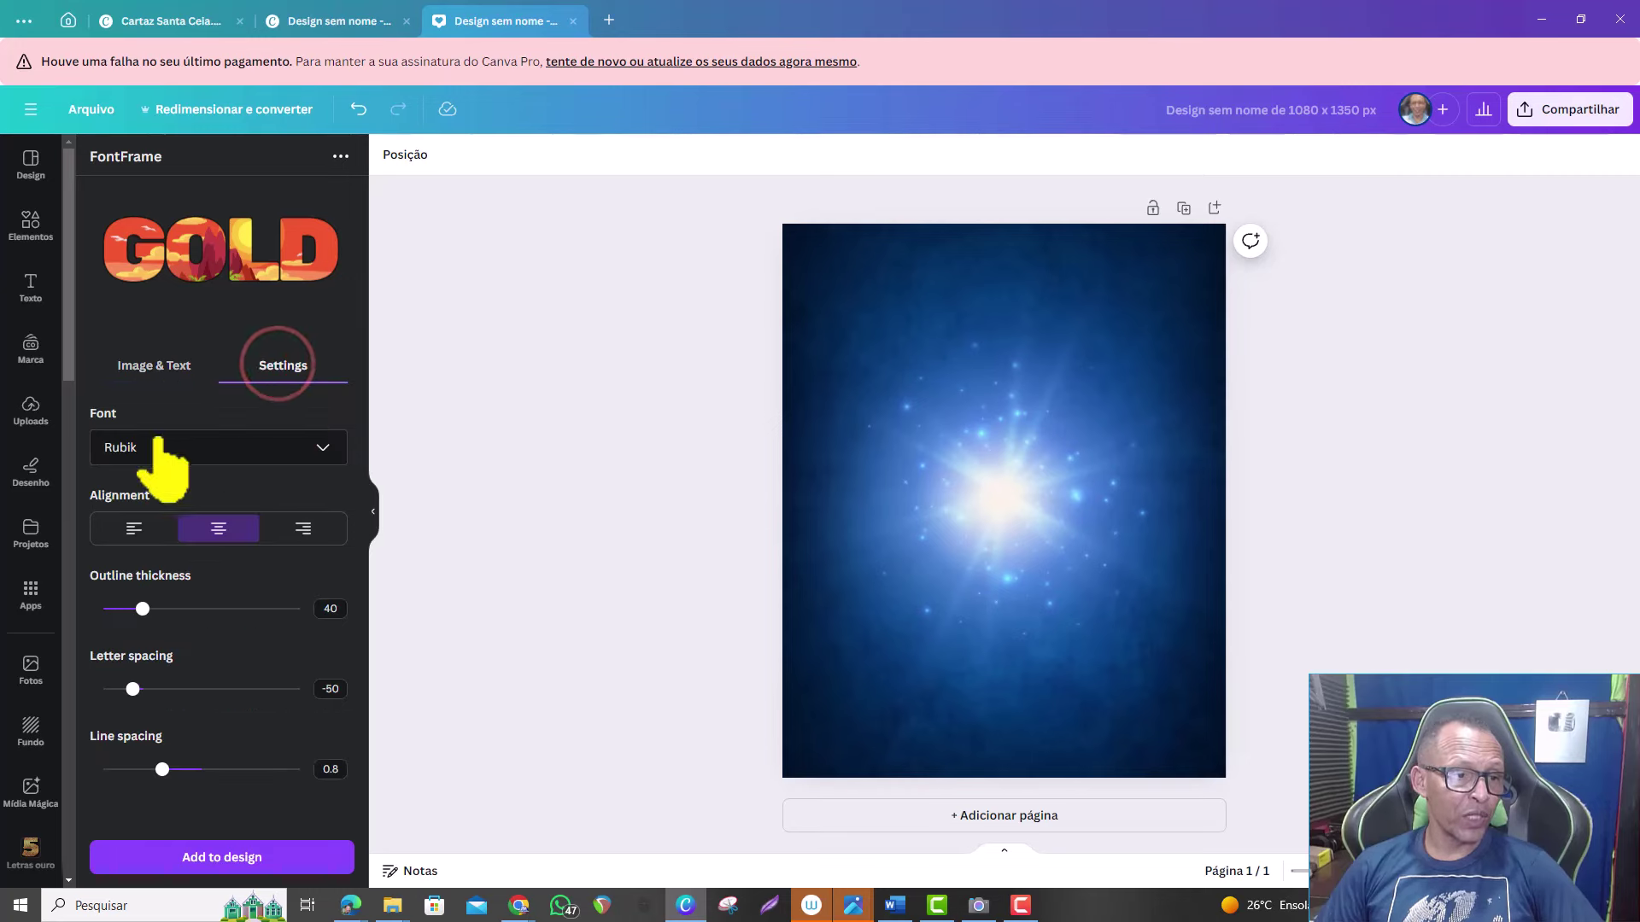
pyautogui.click(309, 451)
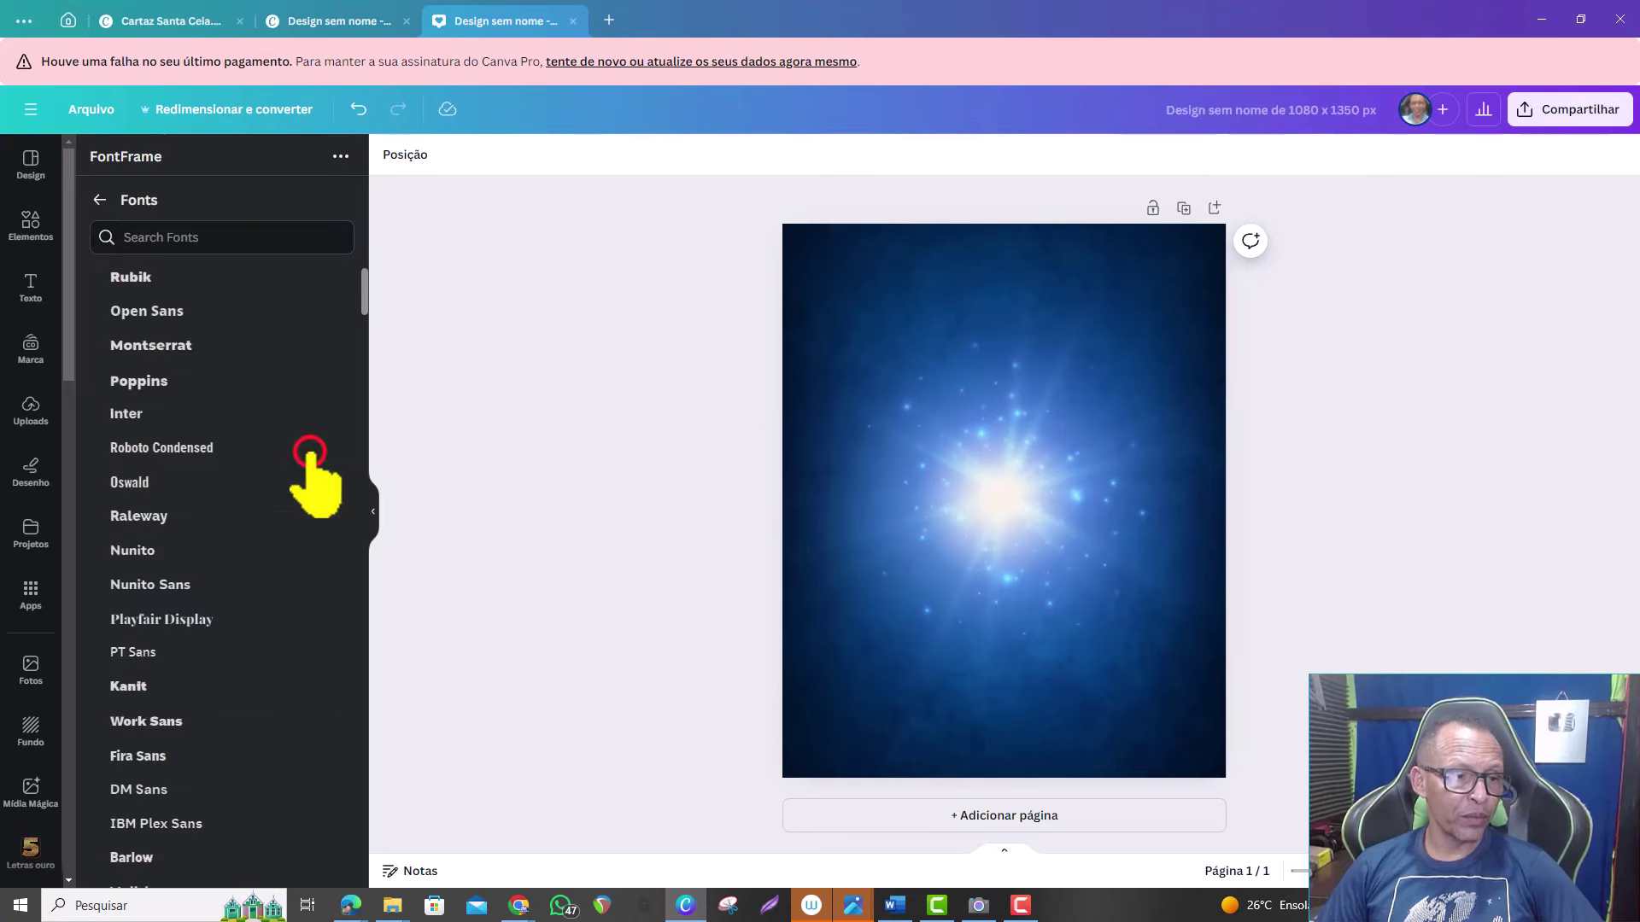
pyautogui.click(246, 237)
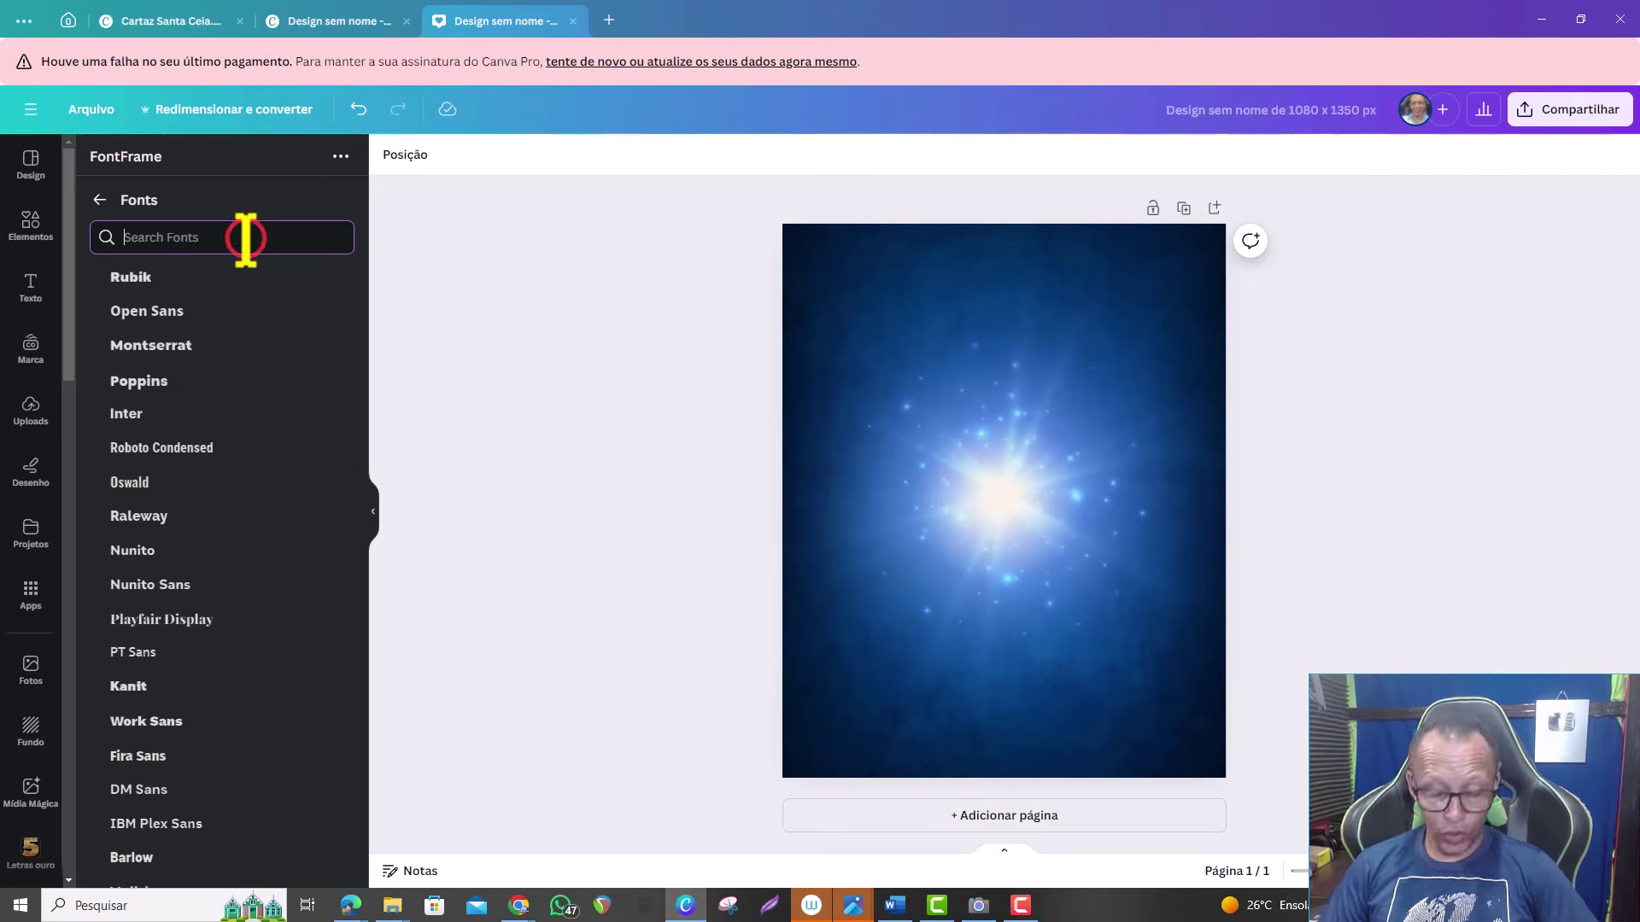
# - Choose Montserrat and fill the GOLD lettering with the striped istockphoto gold texture
pyautogui.write('montse')
pyautogui.click(136, 275)
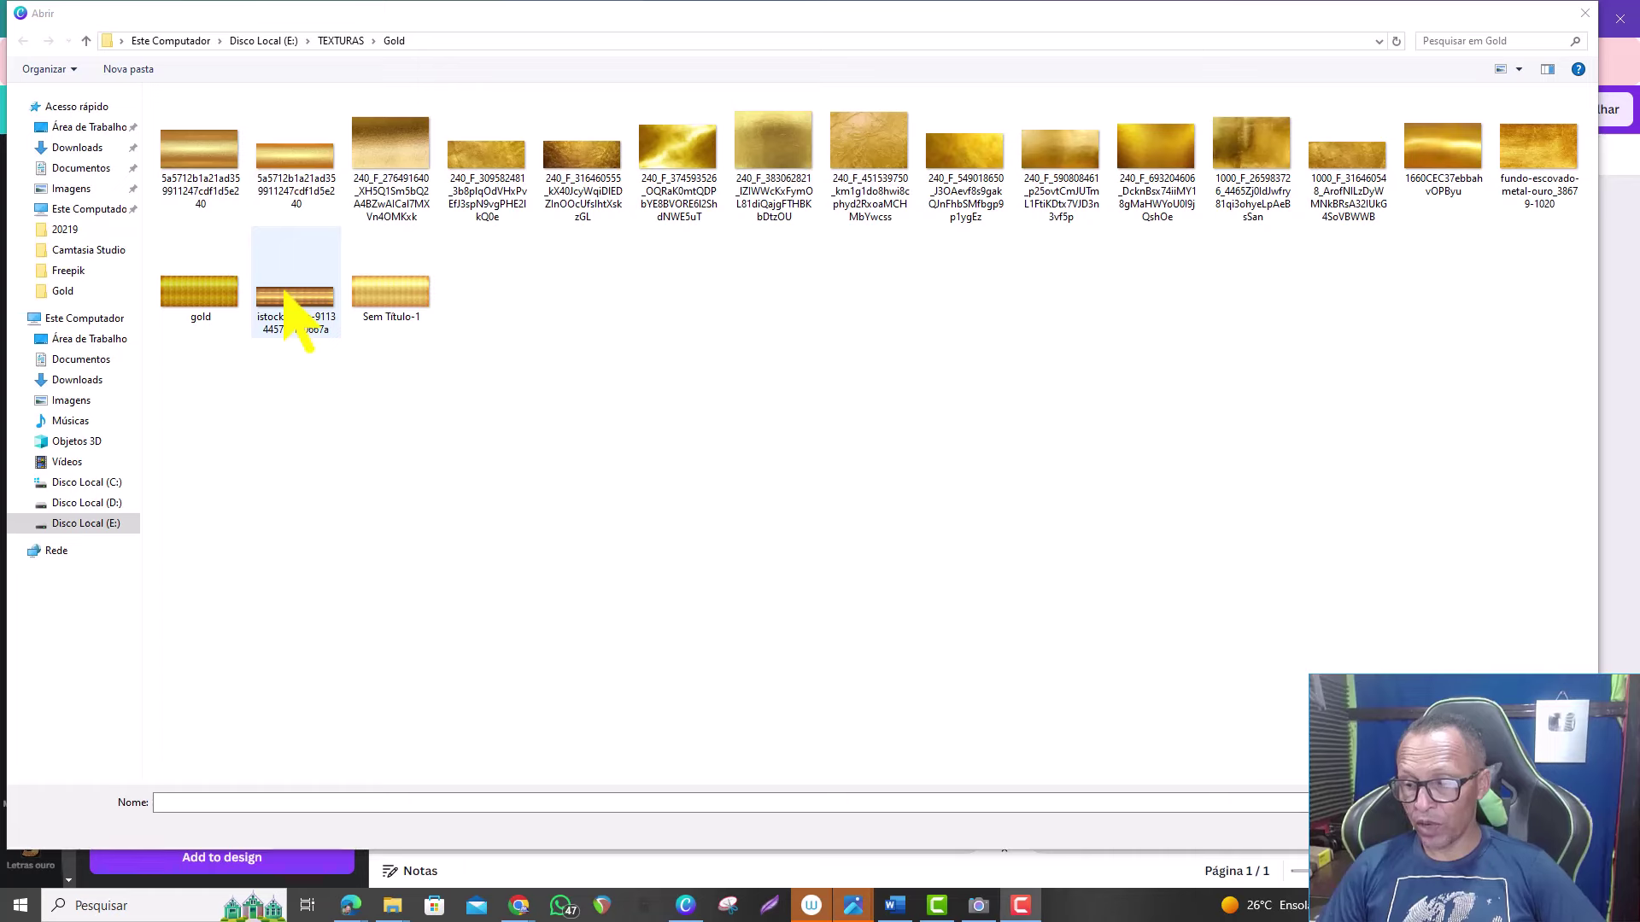
pyautogui.click(281, 291)
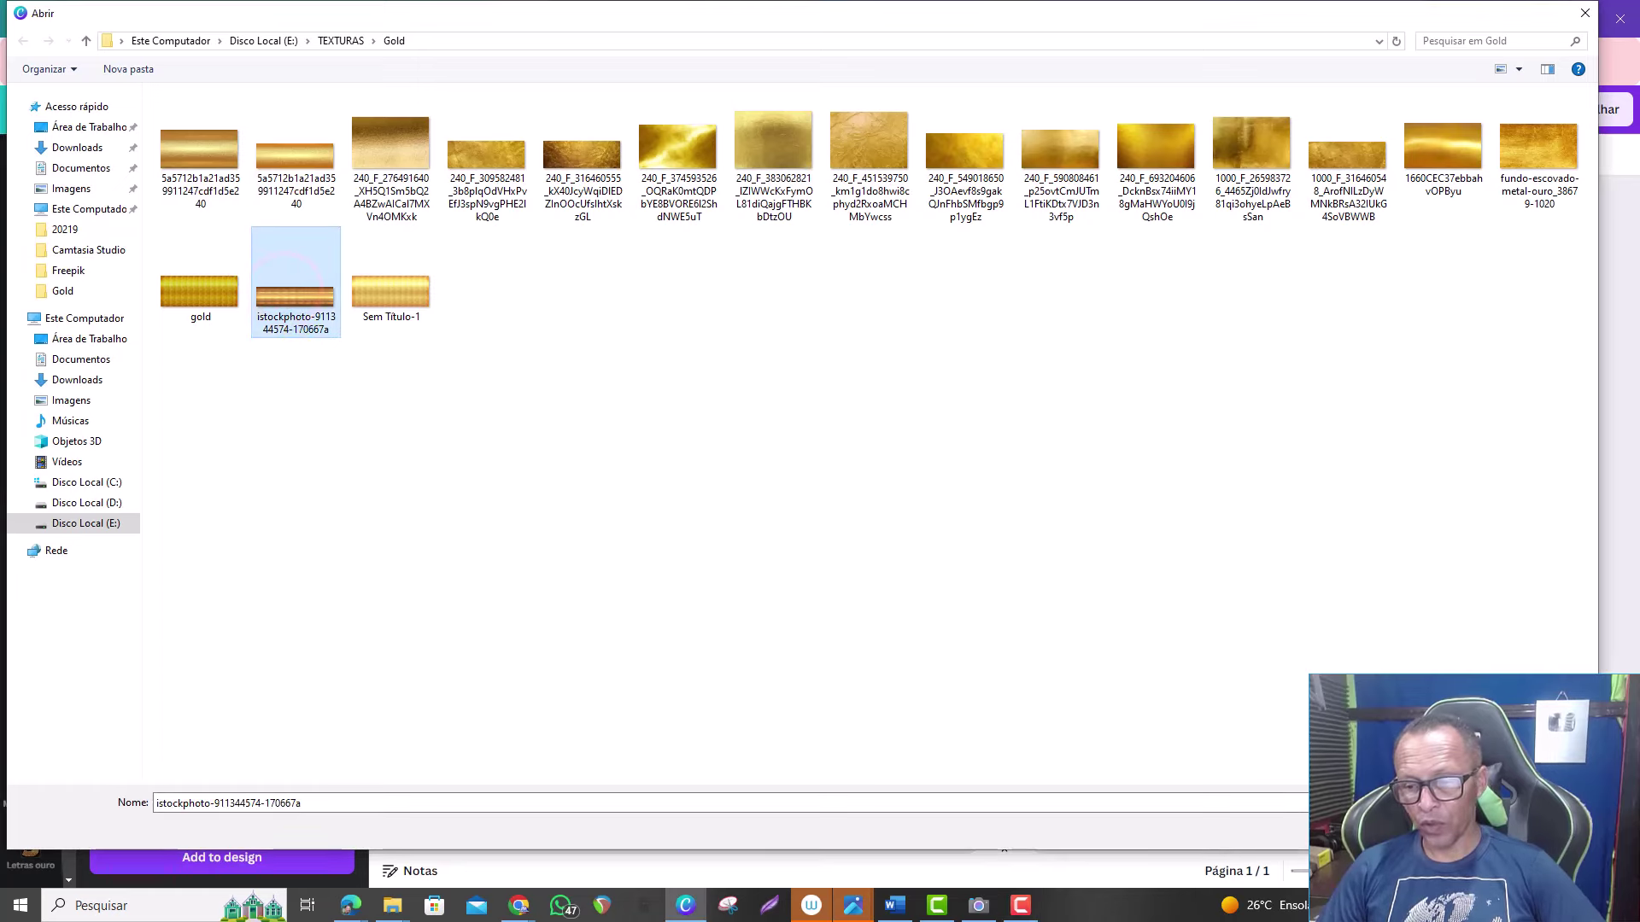
pyautogui.doubleClick(282, 291)
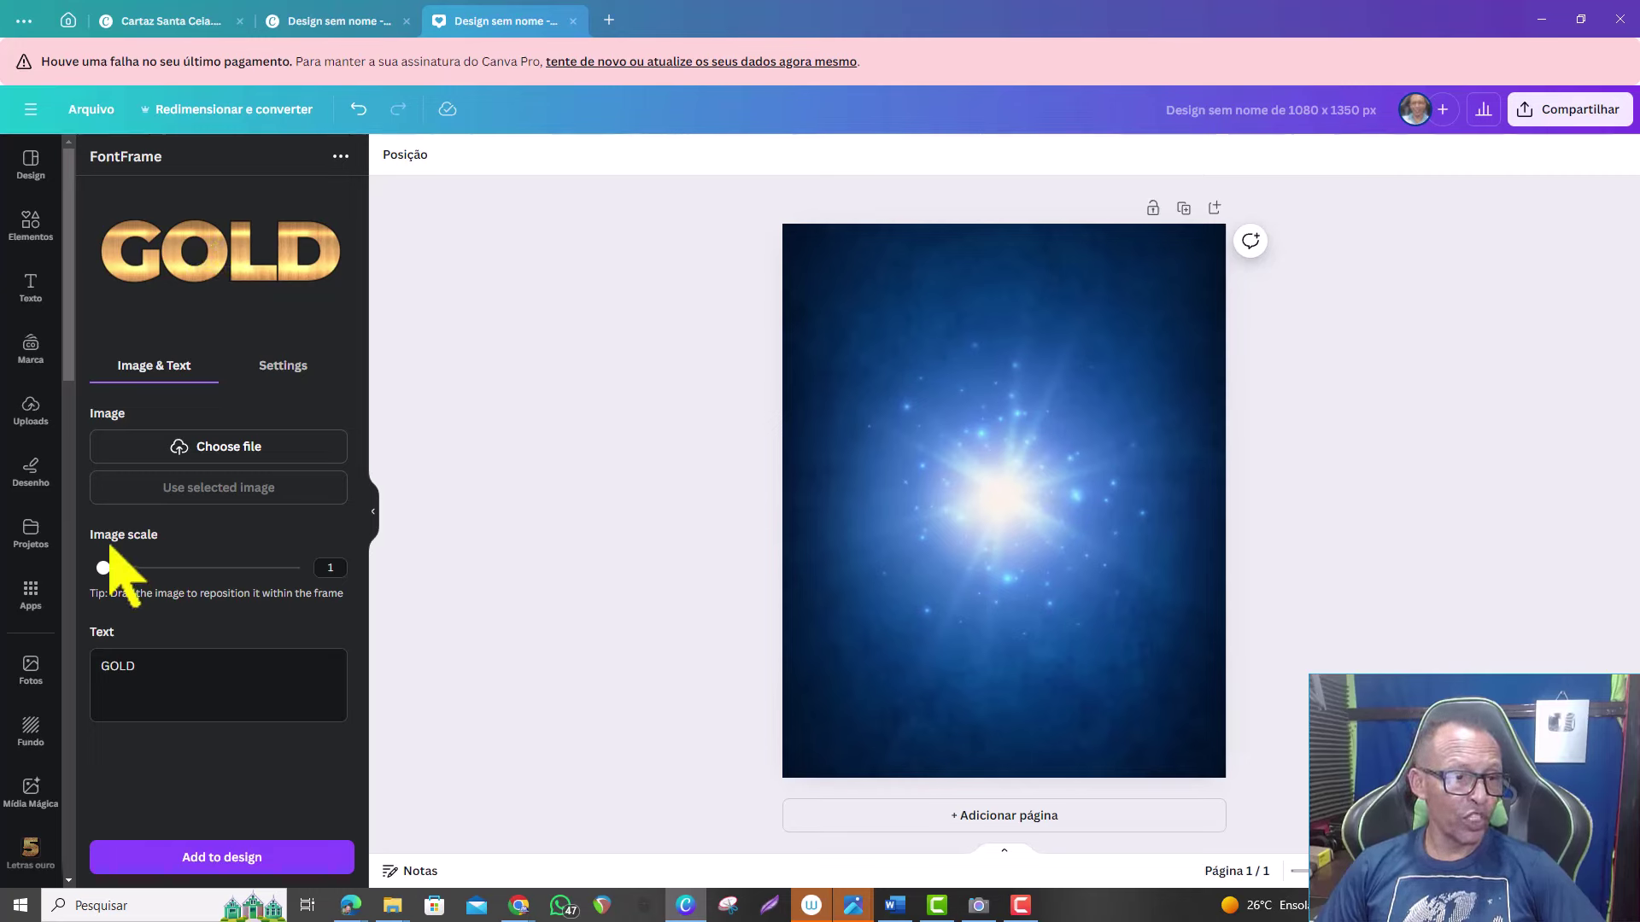
# - Raise the outline thickness to 74, add GOLD to the design, then enlarge and centre it
pyautogui.click(284, 365)
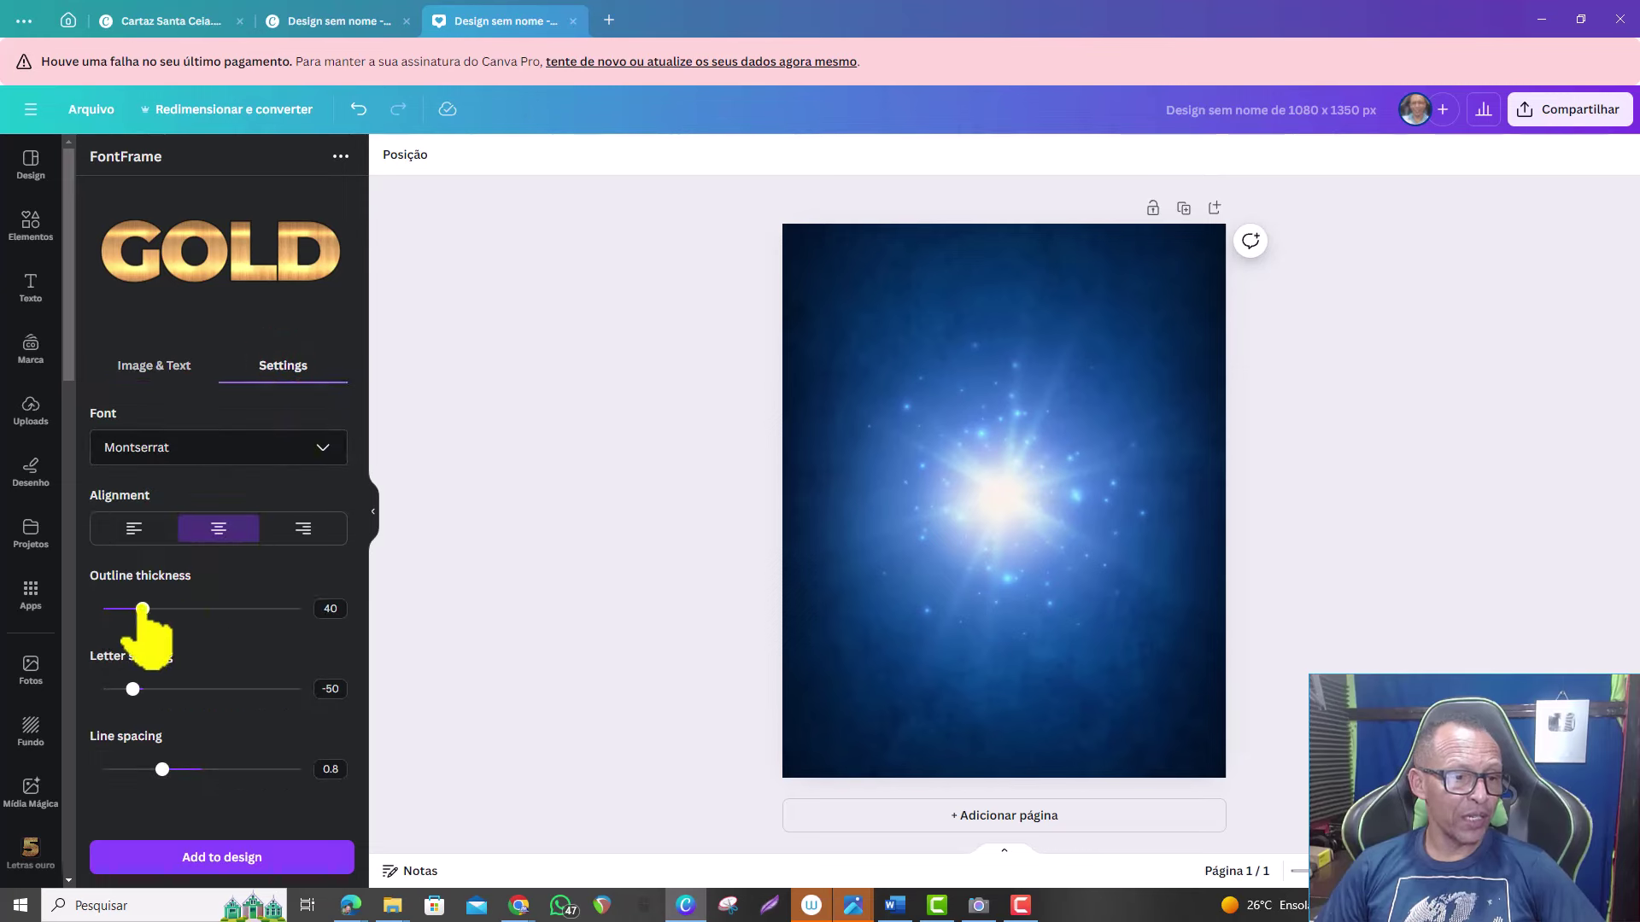
pyautogui.moveTo(142, 608); pyautogui.dragTo(169, 609)
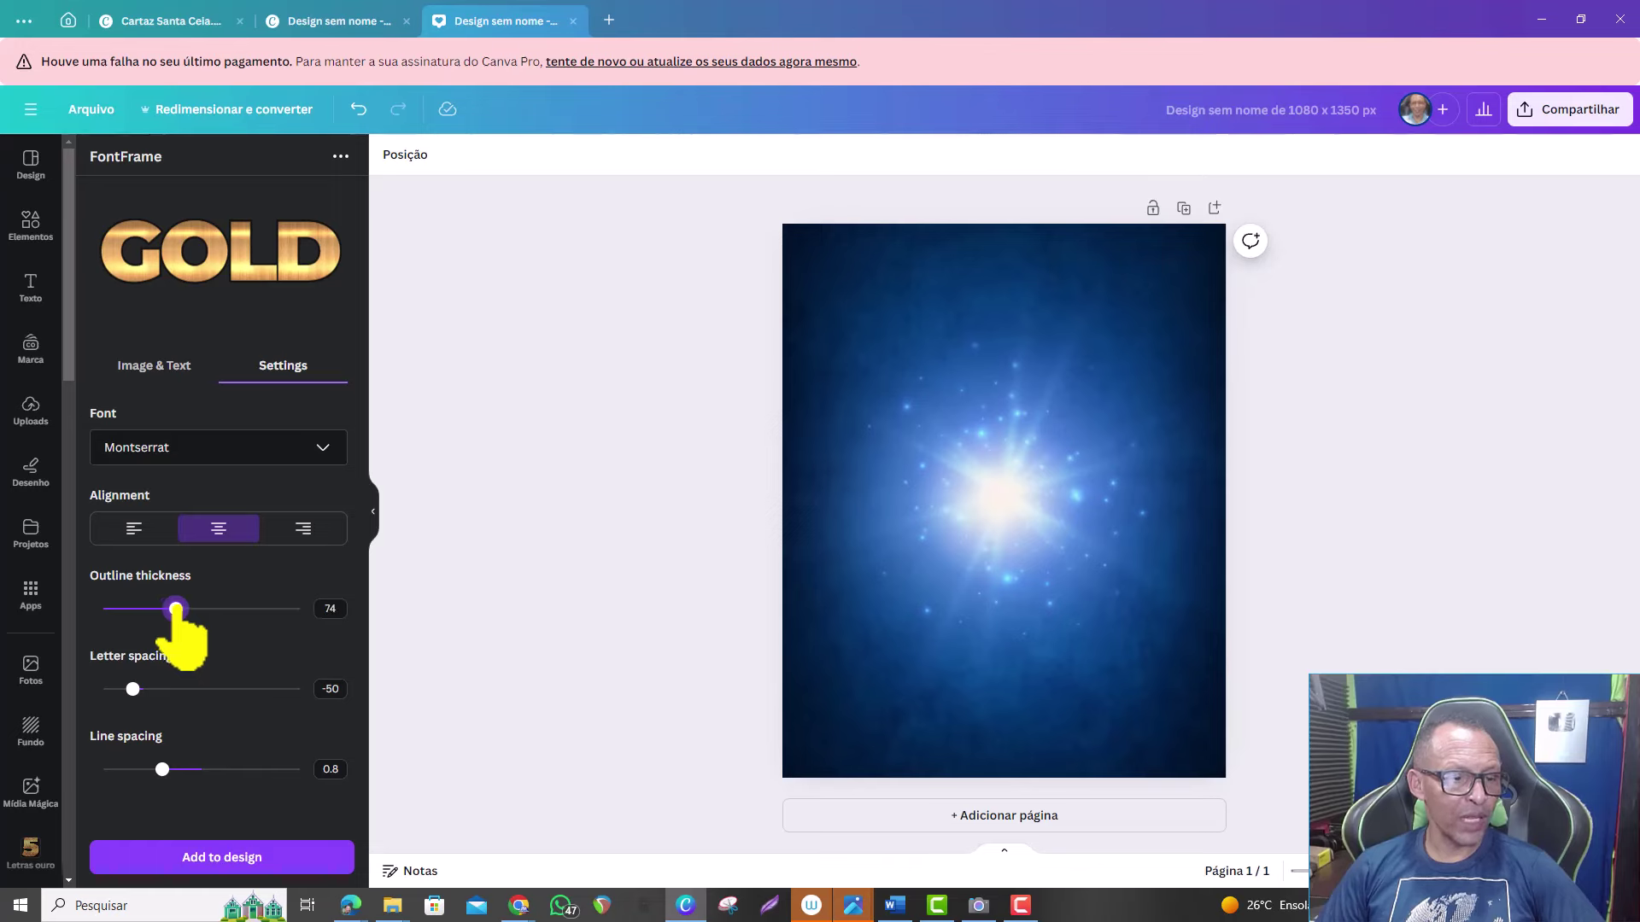
pyautogui.click(229, 858)
pyautogui.moveTo(1092, 549); pyautogui.dragTo(1325, 679)
pyautogui.moveTo(1133, 560); pyautogui.dragTo(1022, 510)
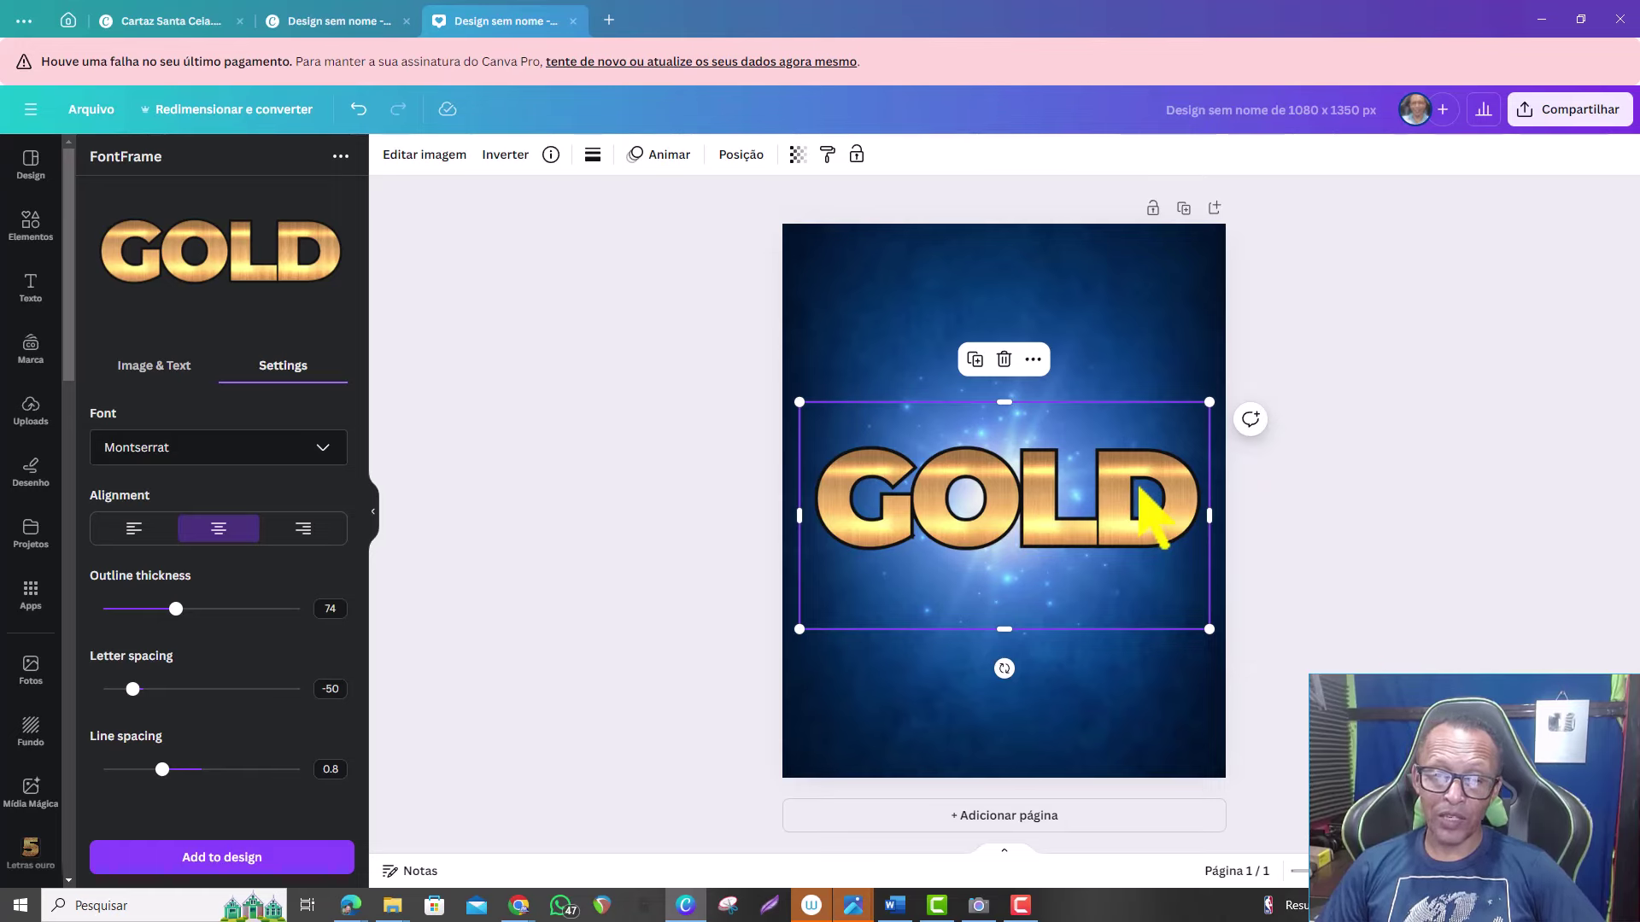
# - Apply the Belvedere photo filter to GOLD, then bring up the Sombras shadow styles
pyautogui.click(406, 159)
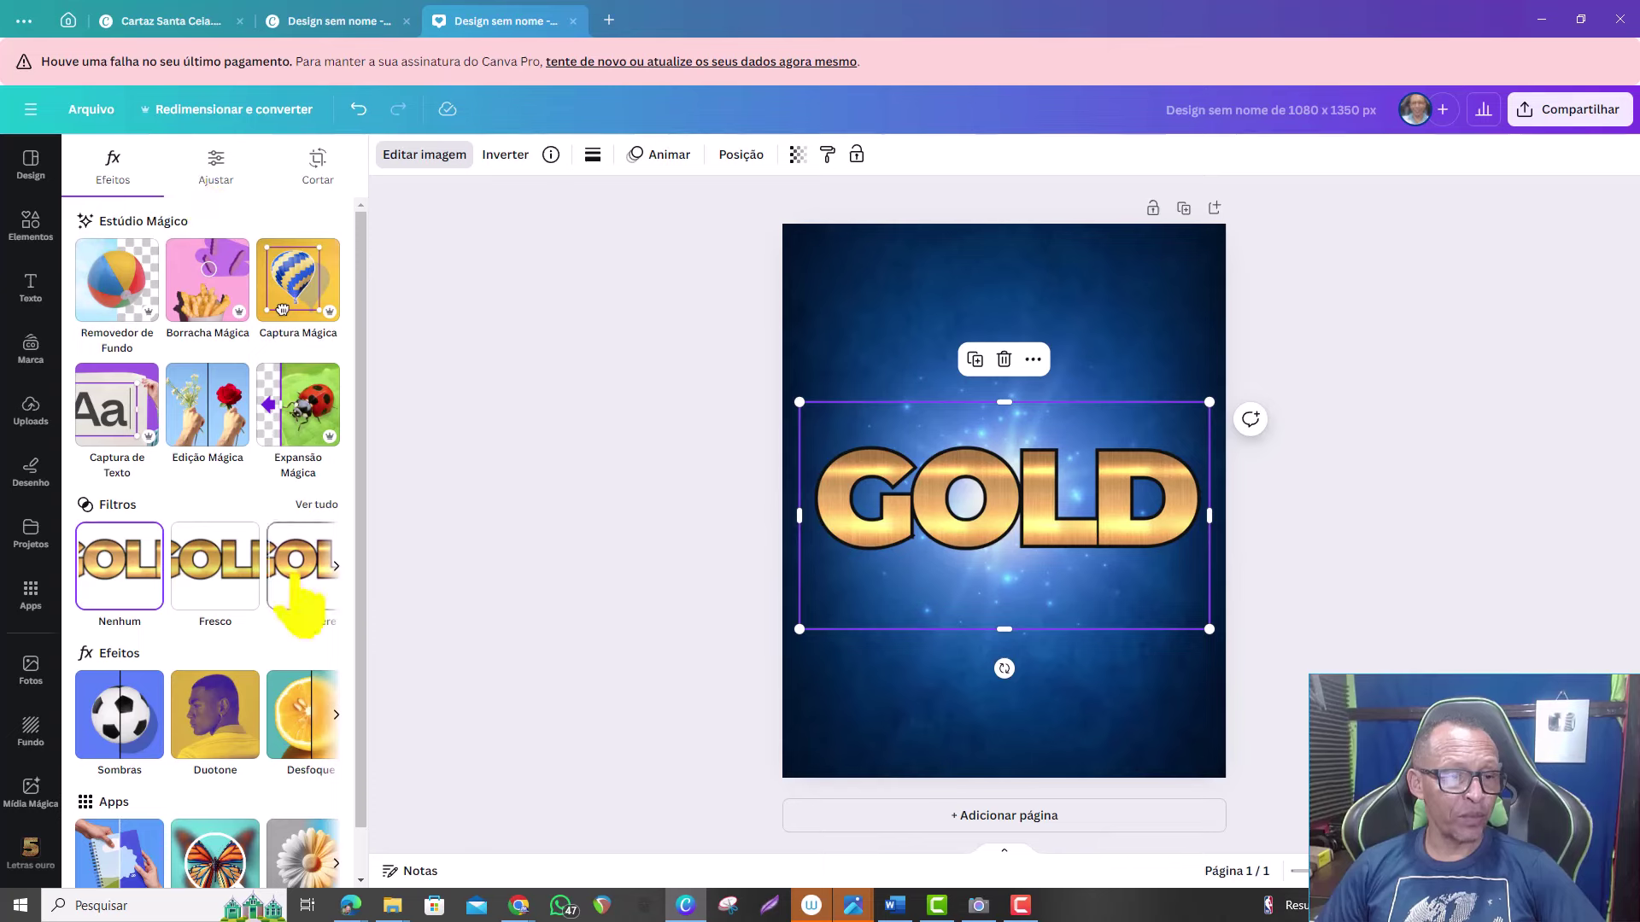
pyautogui.click(315, 504)
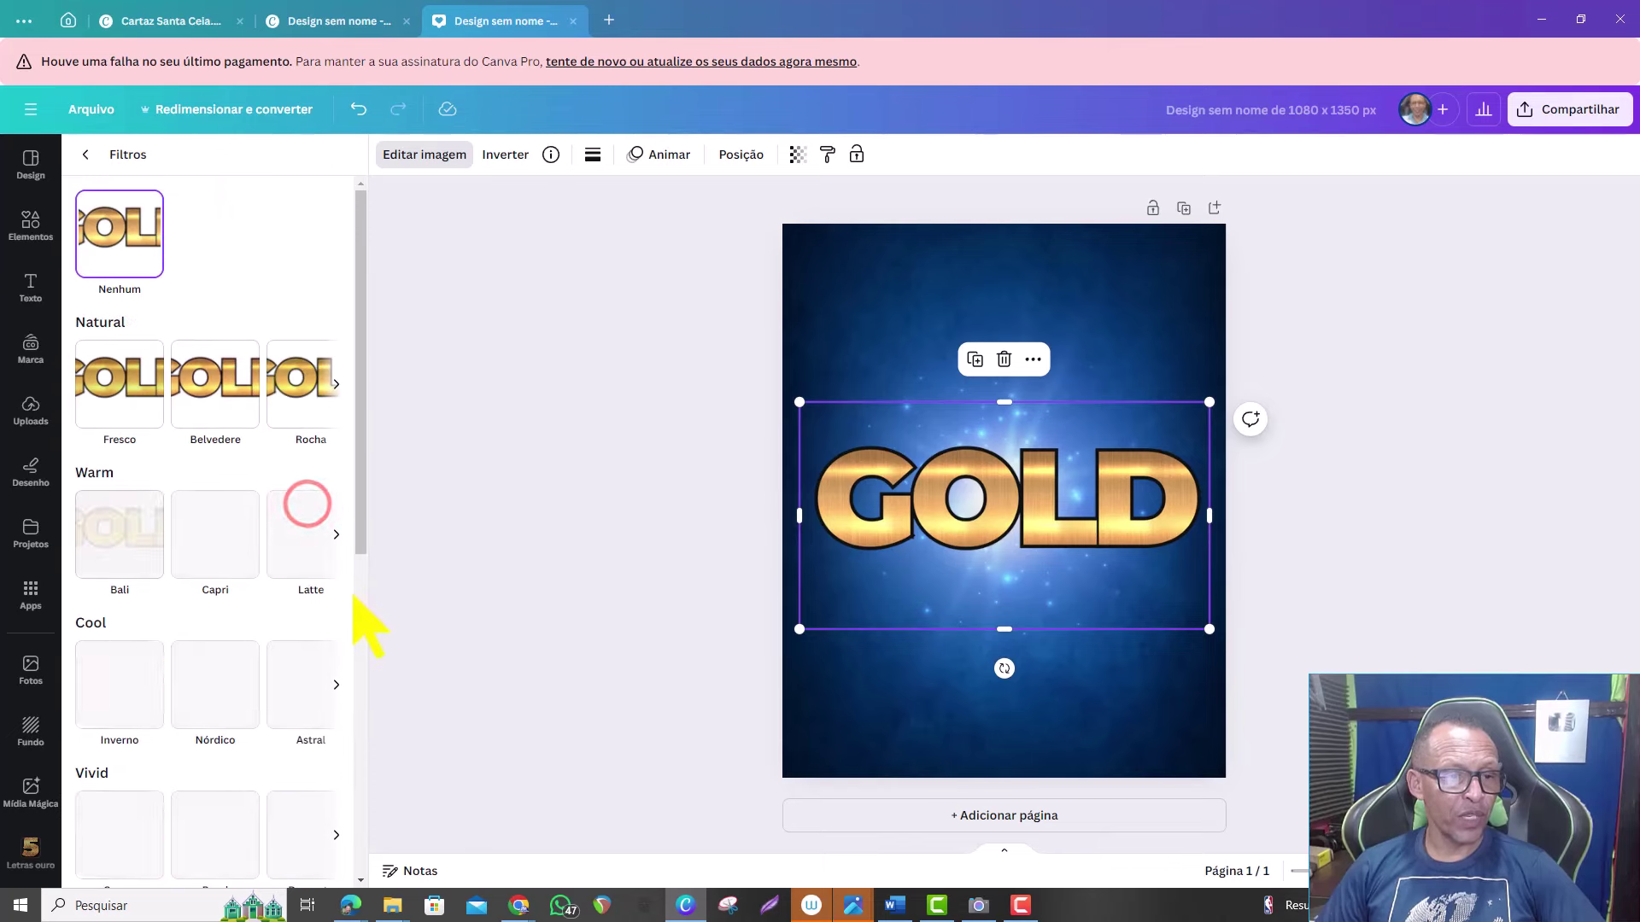
pyautogui.click(209, 393)
pyautogui.click(85, 155)
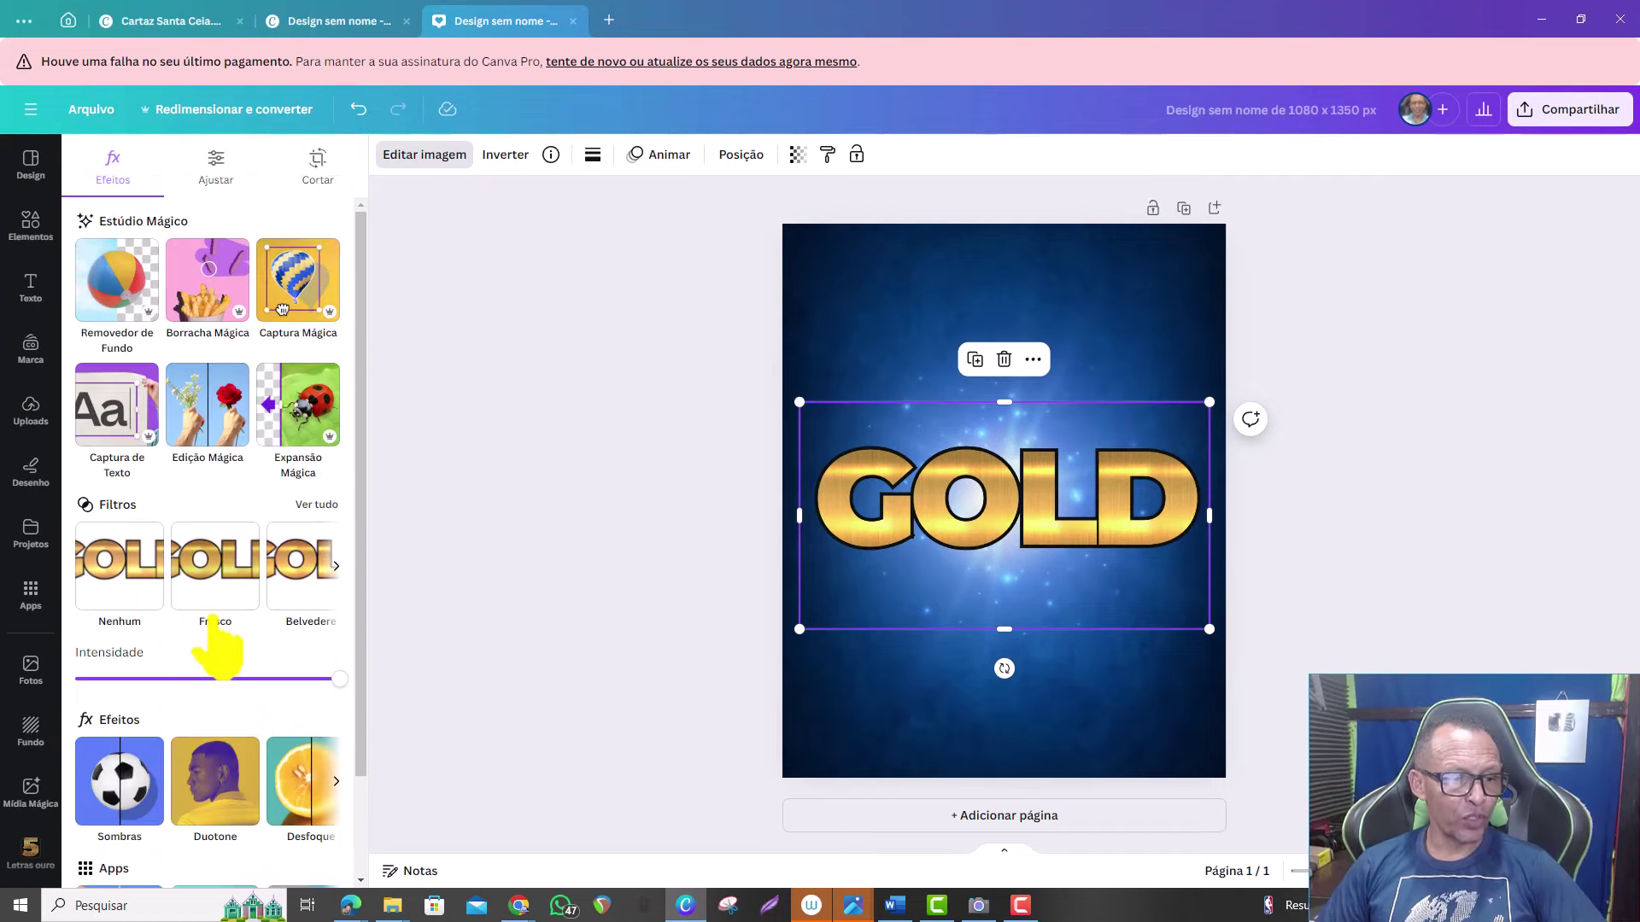
pyautogui.click(119, 777)
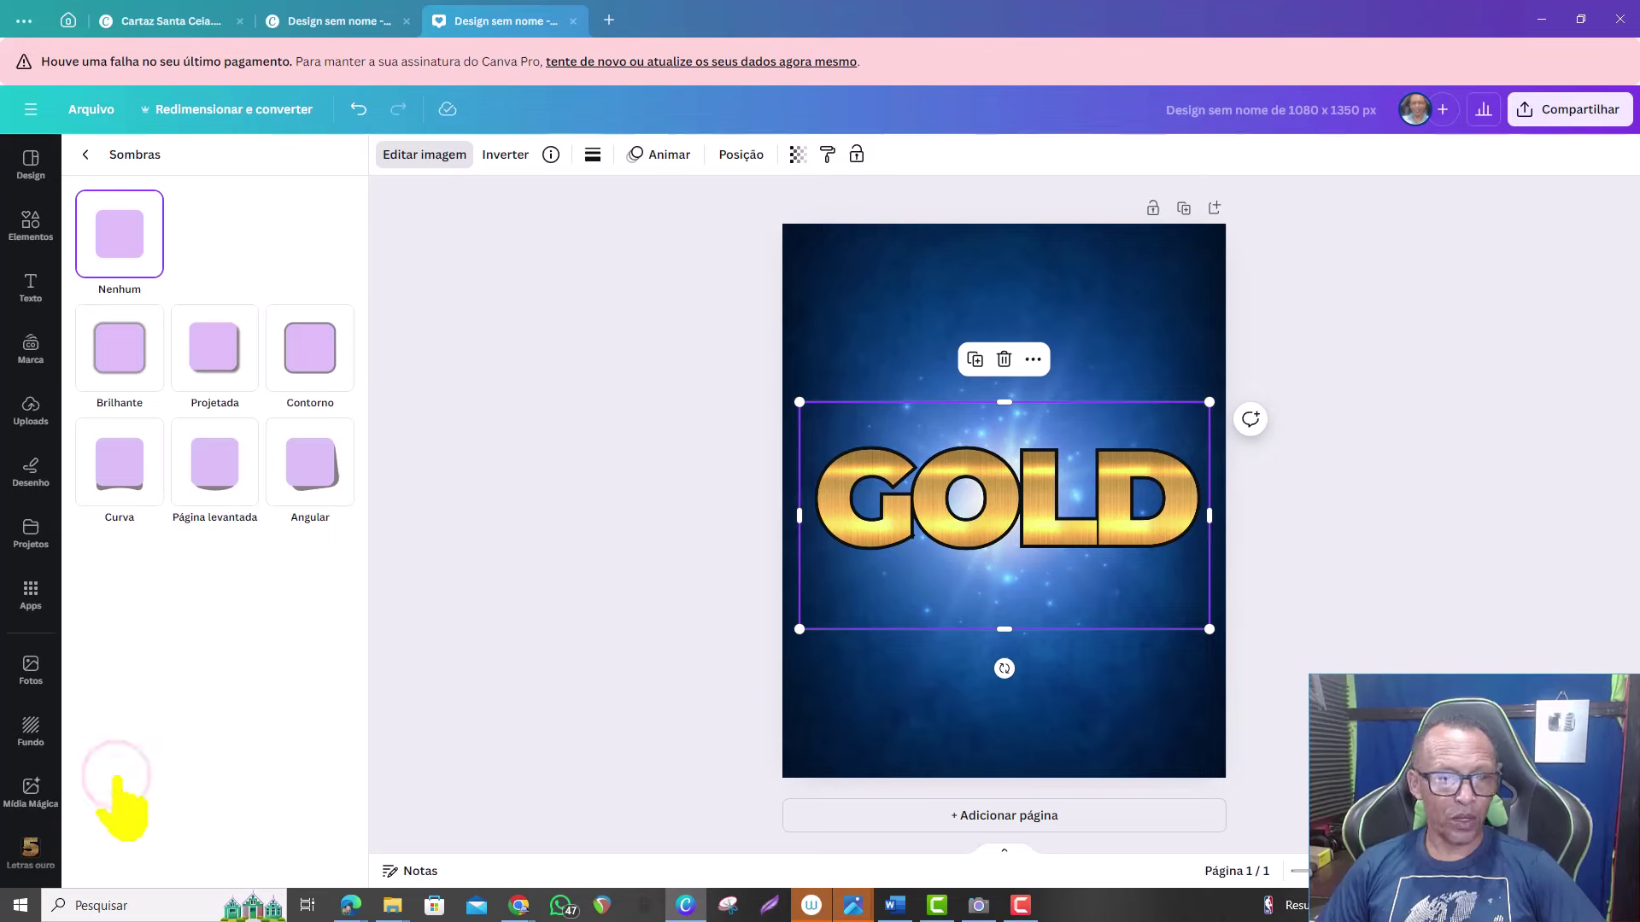
# - Give GOLD the Projetada drop shadow, nudge it lower, and check the shadow colour
pyautogui.click(214, 350)
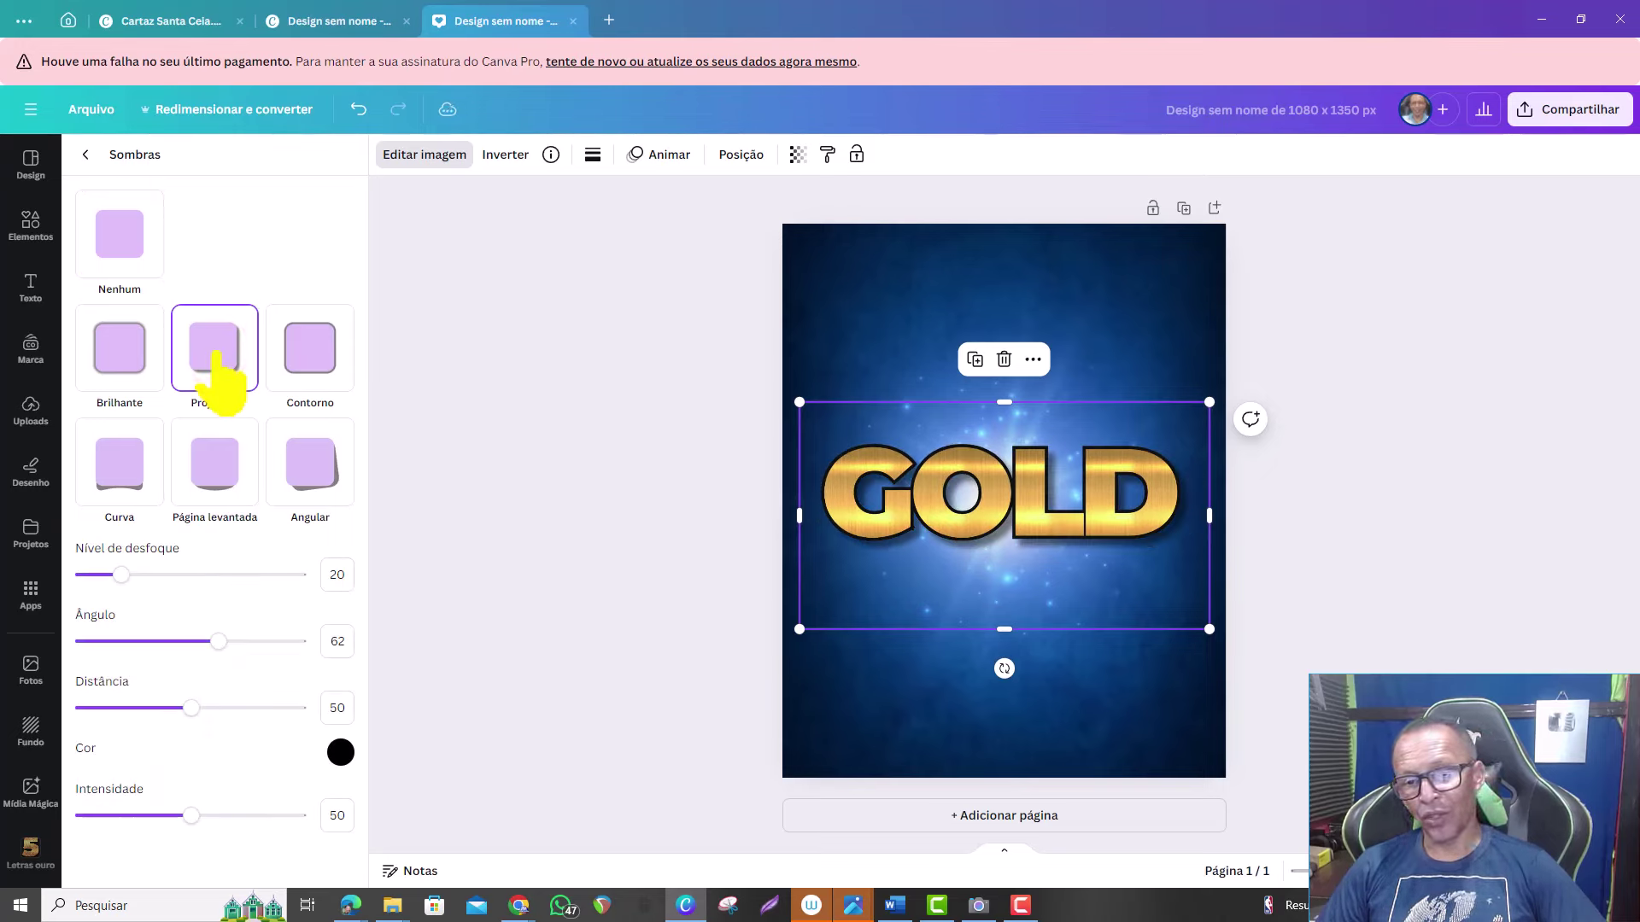
pyautogui.moveTo(1063, 525); pyautogui.dragTo(1063, 584)
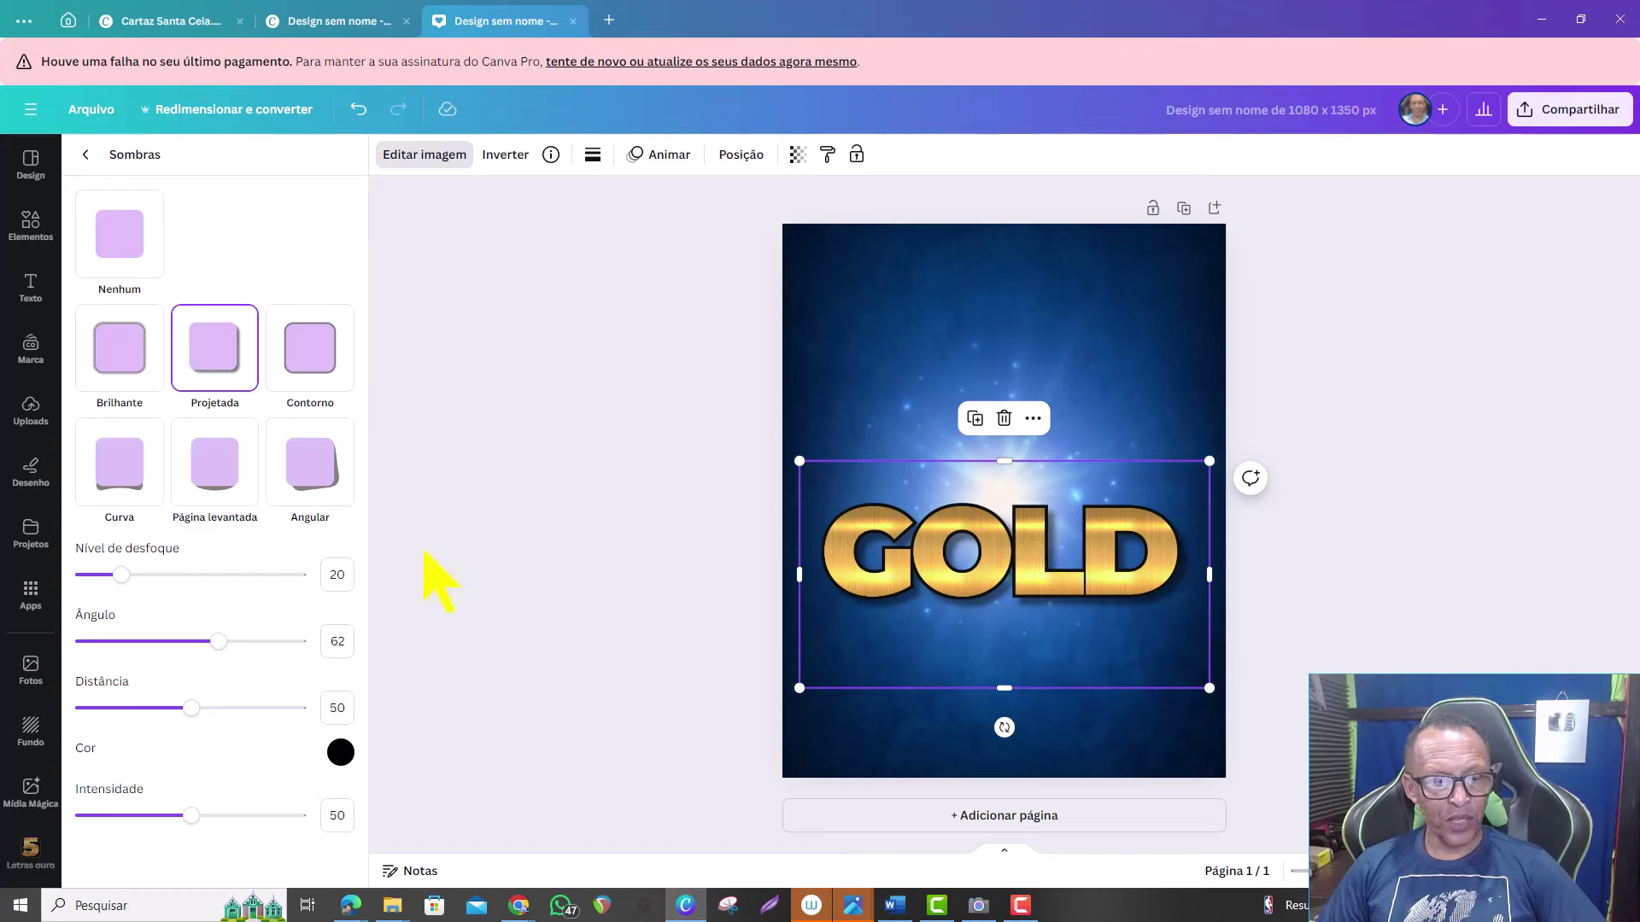
pyautogui.click(340, 752)
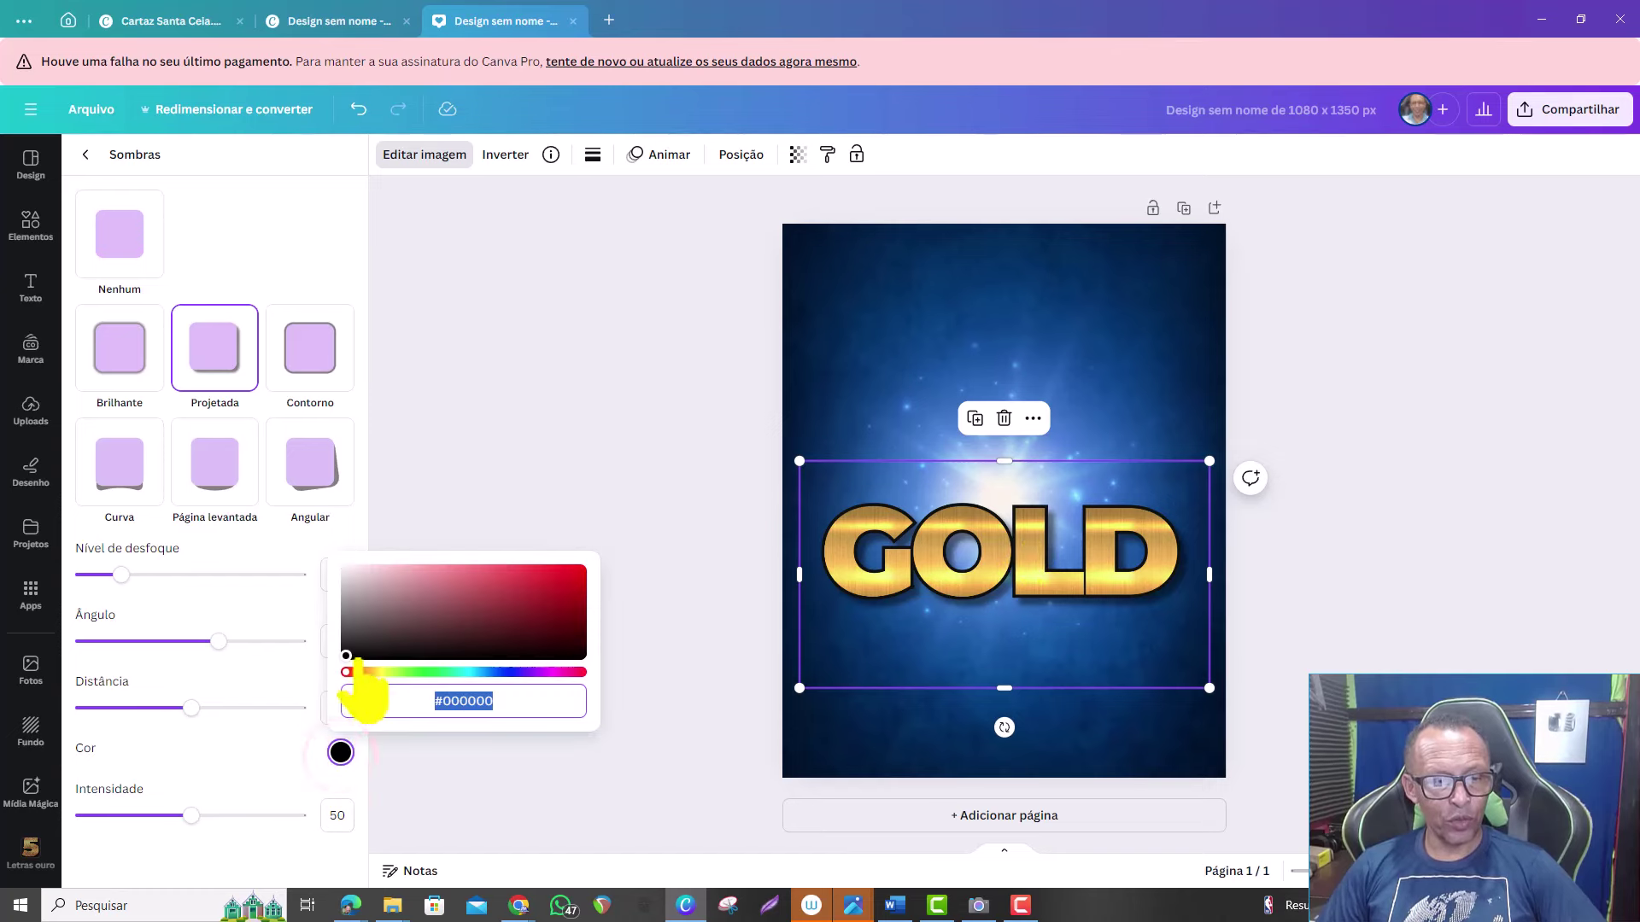
pyautogui.click(443, 469)
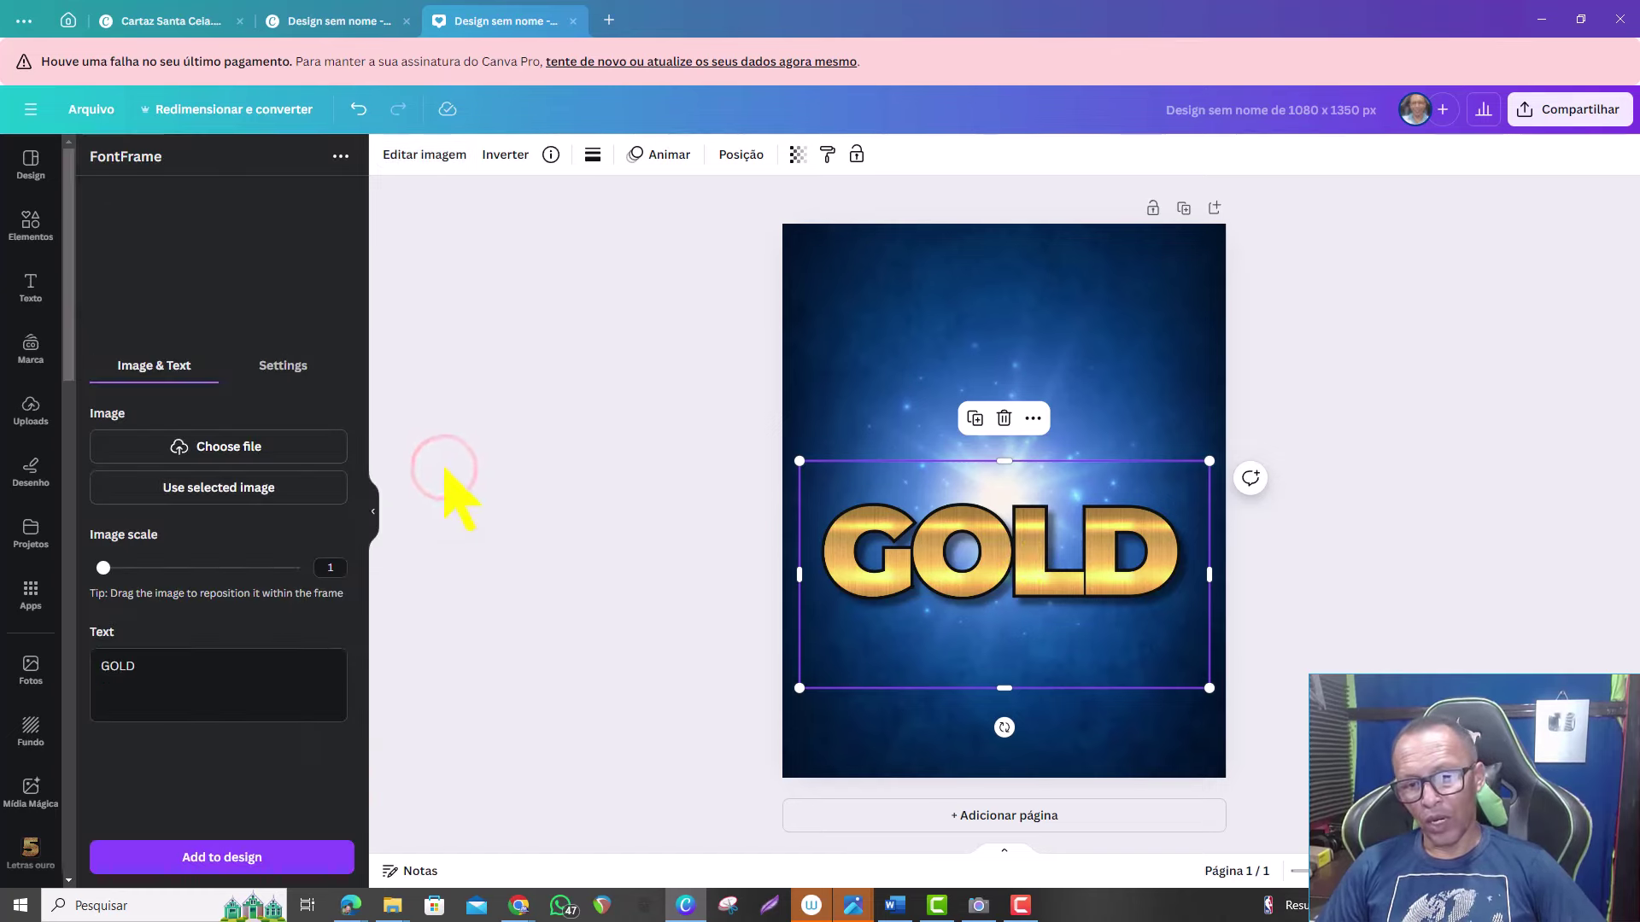
# - Replace the FontFrame lettering text GOLD with 'Texto'
pyautogui.click(546, 381)
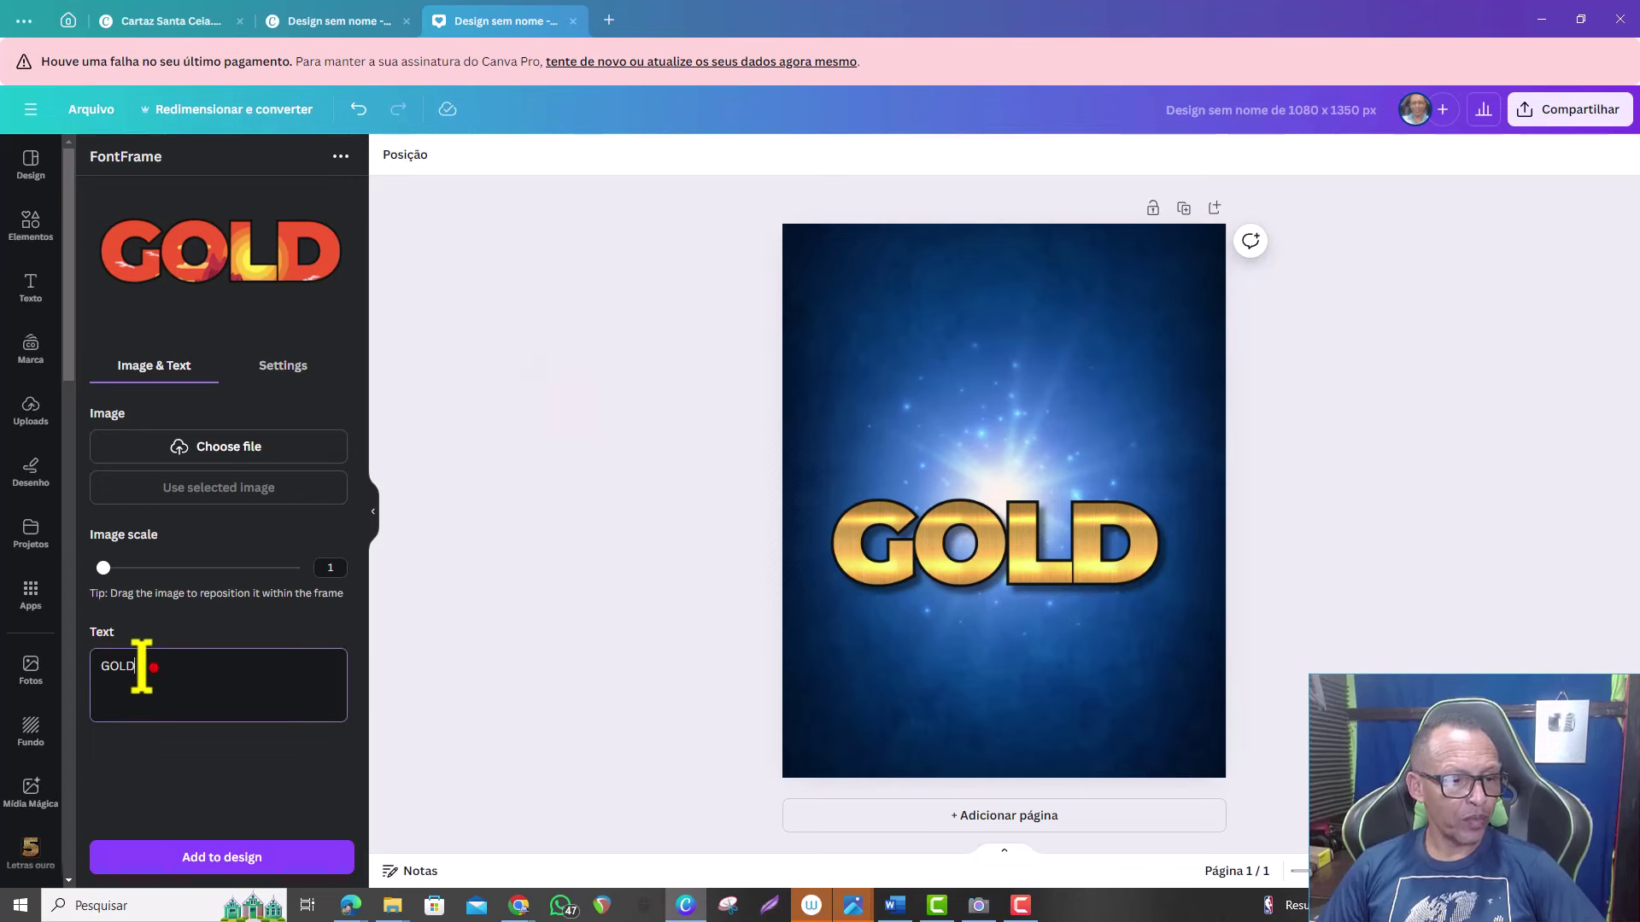
pyautogui.moveTo(141, 666); pyautogui.dragTo(81, 688)
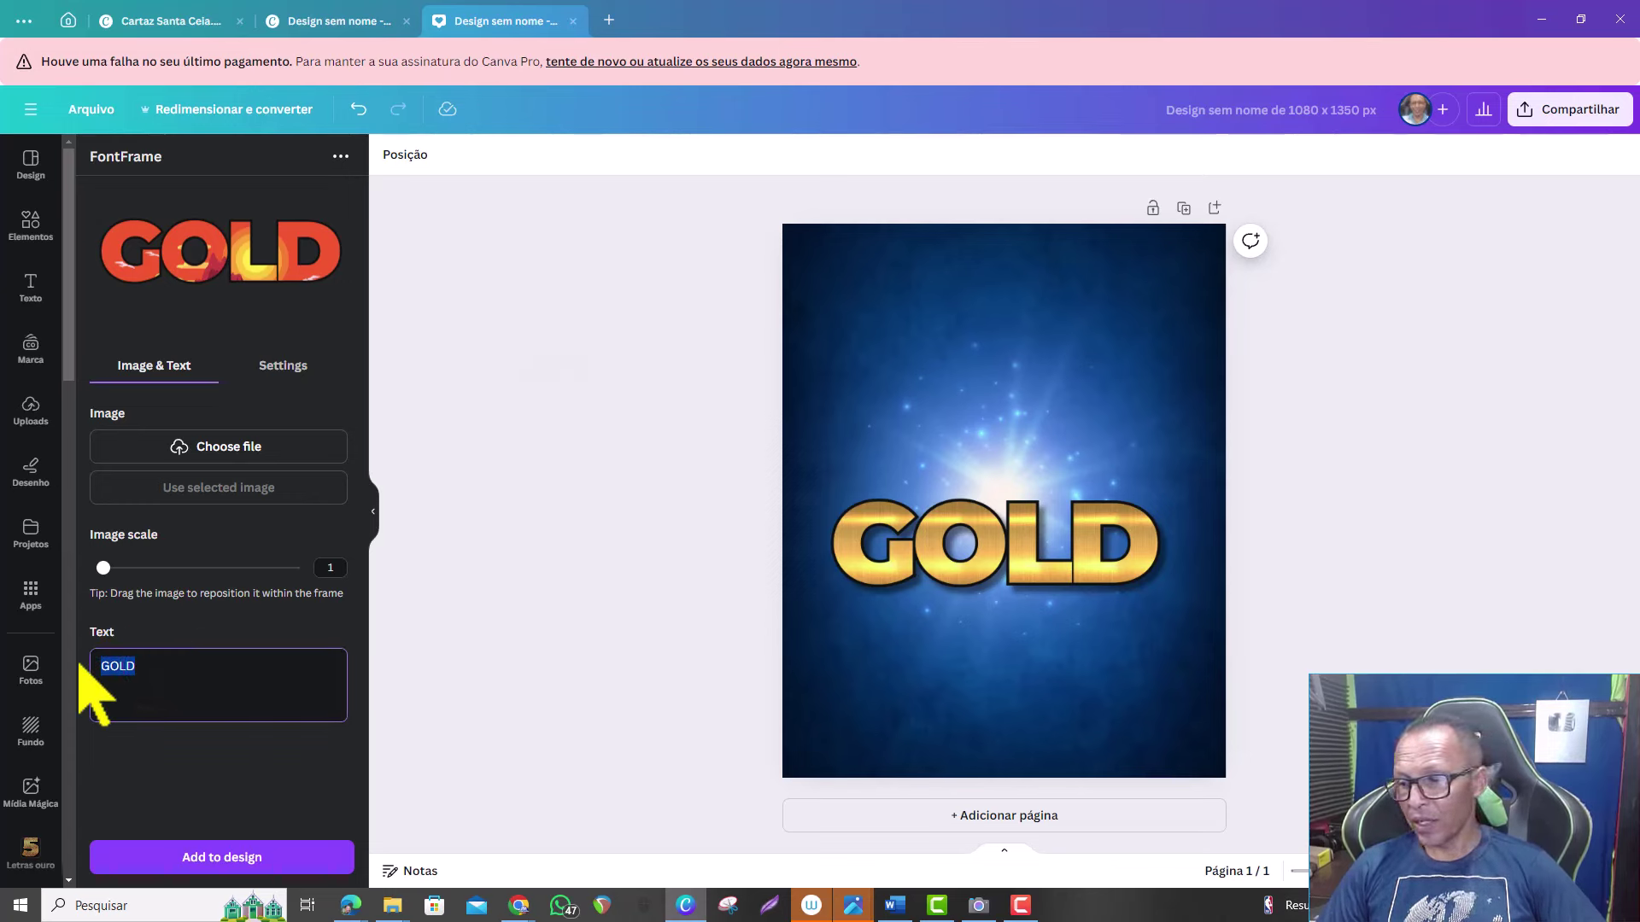
pyautogui.click(143, 674)
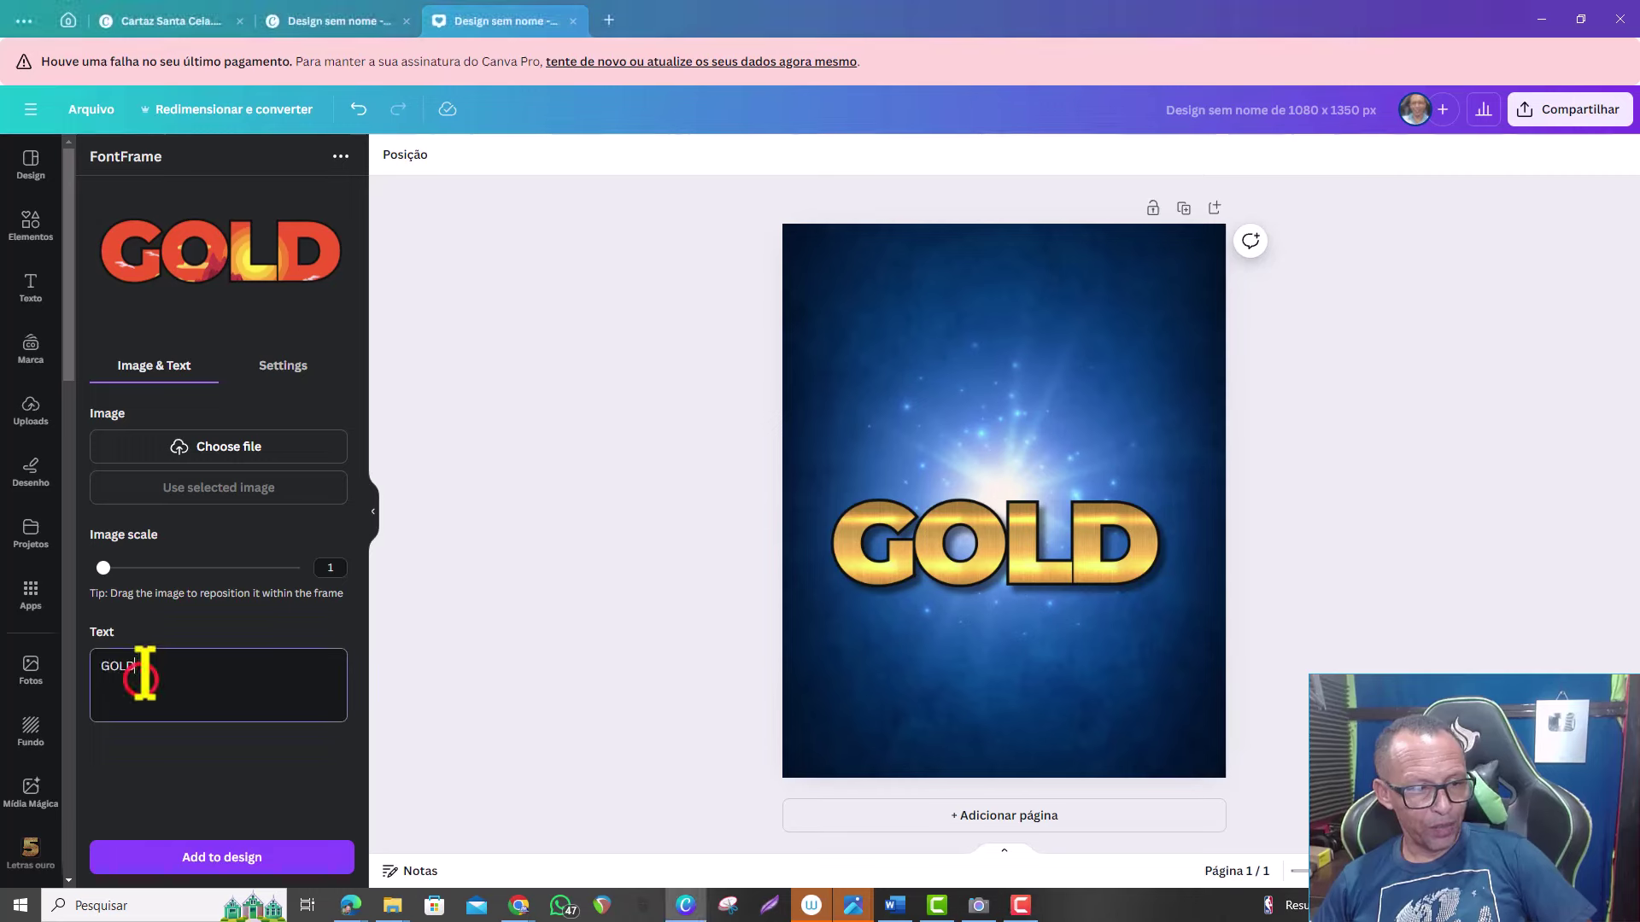
pyautogui.moveTo(143, 674); pyautogui.dragTo(89, 673)
pyautogui.write('Texto')
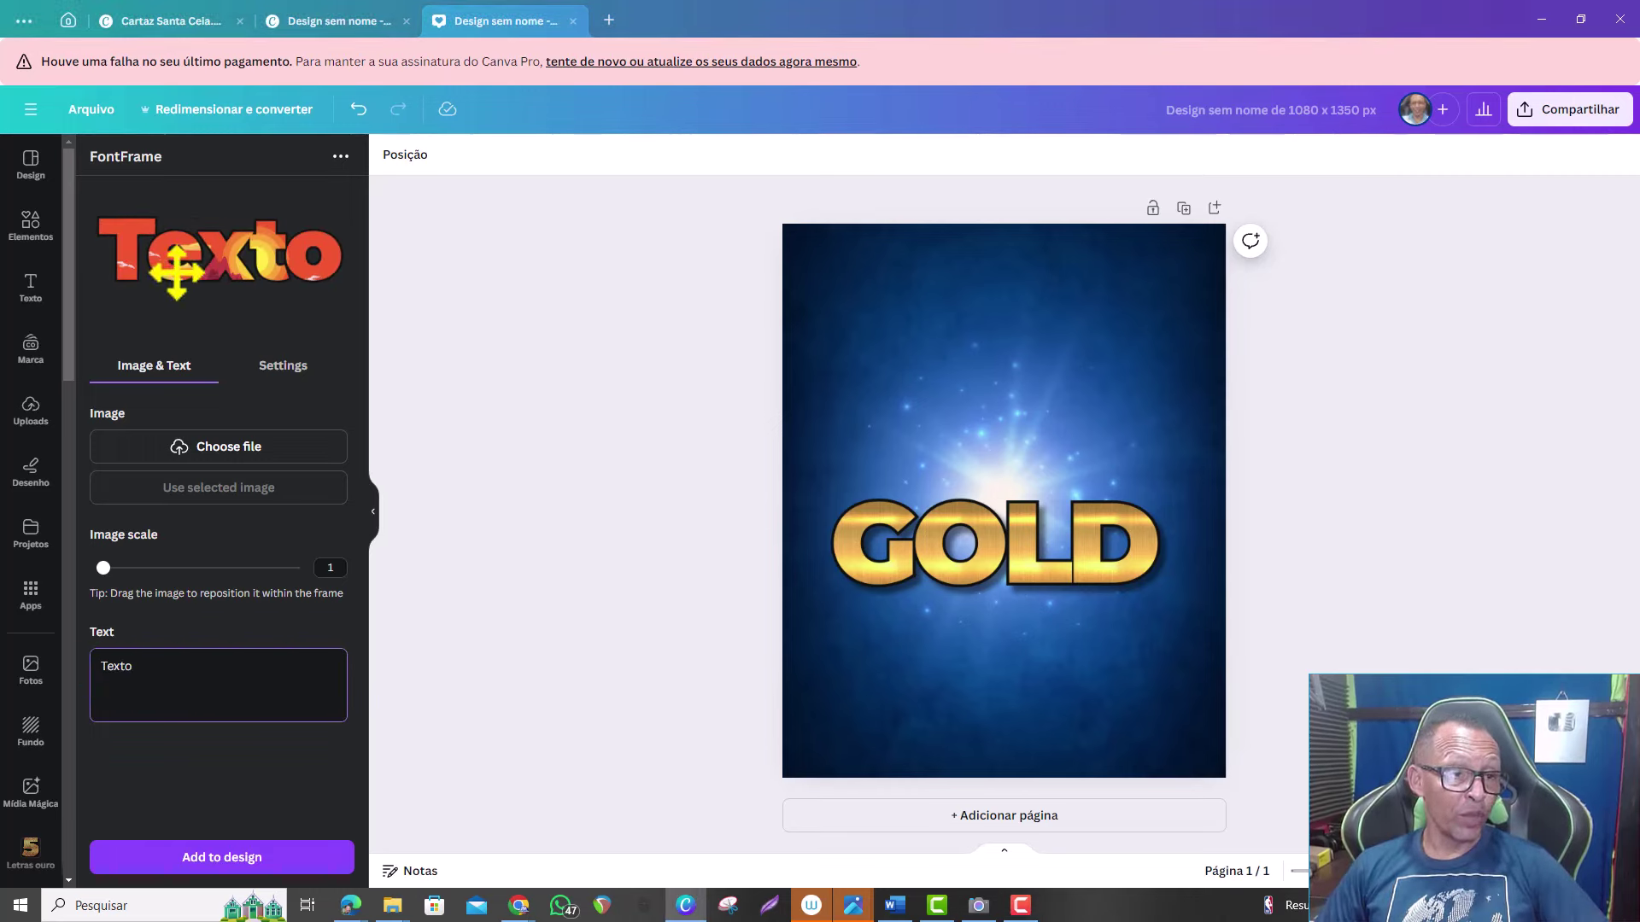
# - Set the lettering font to the Lobster script
pyautogui.click(283, 366)
pyautogui.click(218, 418)
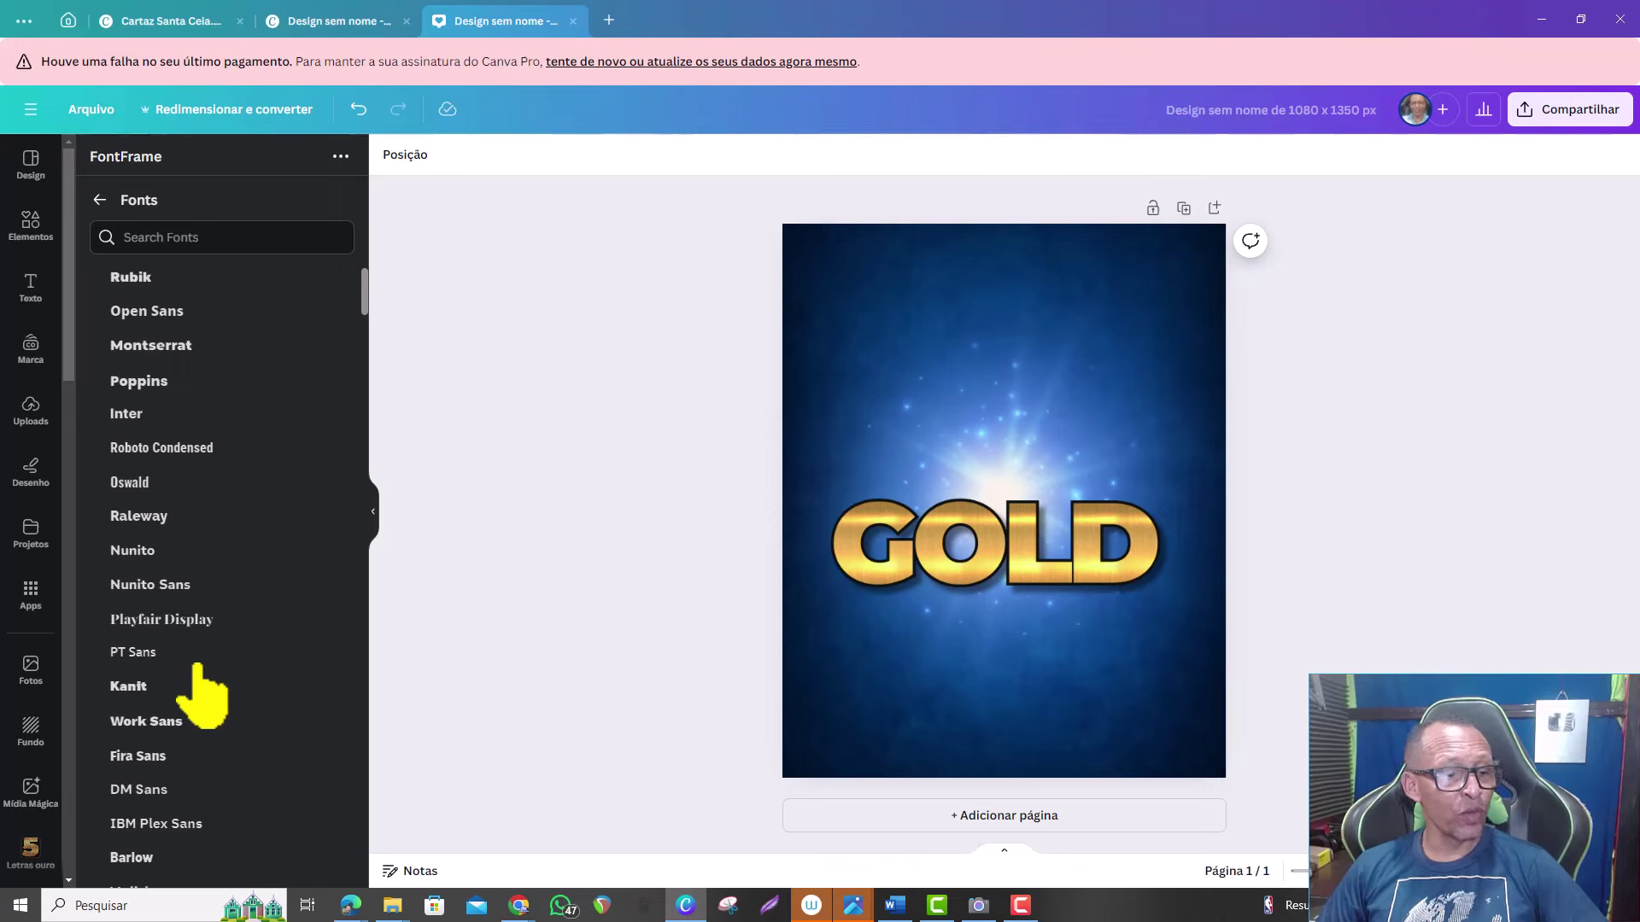
pyautogui.scroll(-2, 183, 603)
pyautogui.scroll(-2, 183, 589)
pyautogui.scroll(-2, 183, 598)
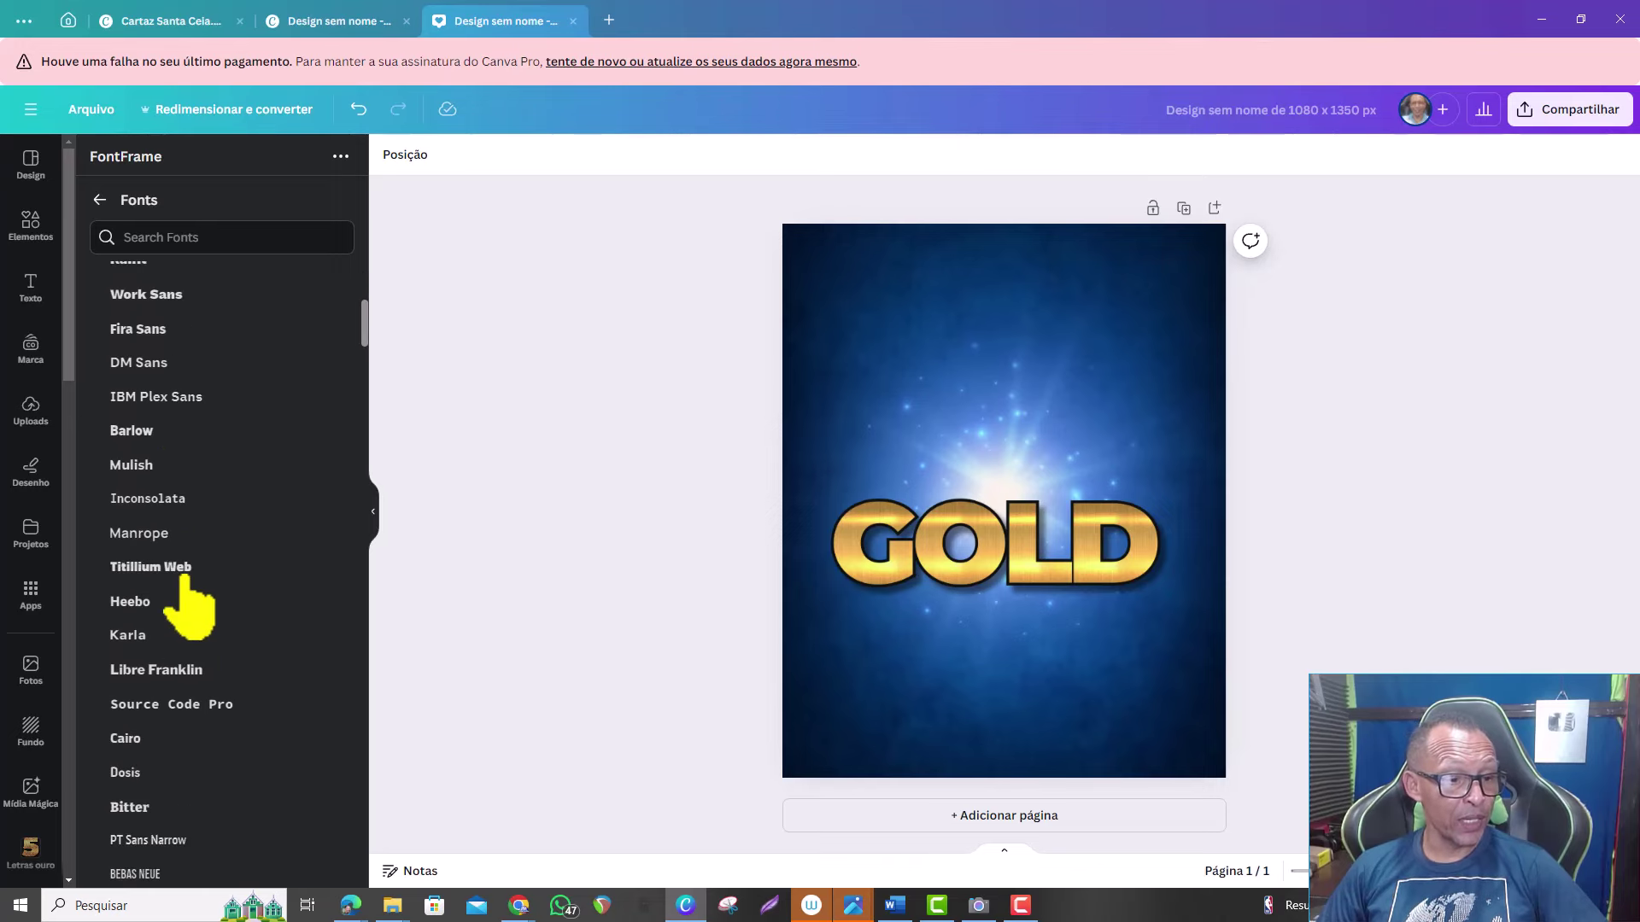
pyautogui.scroll(-1, 183, 598)
pyautogui.scroll(-2, 183, 598)
pyautogui.scroll(-1, 183, 598)
pyautogui.scroll(-1, 183, 597)
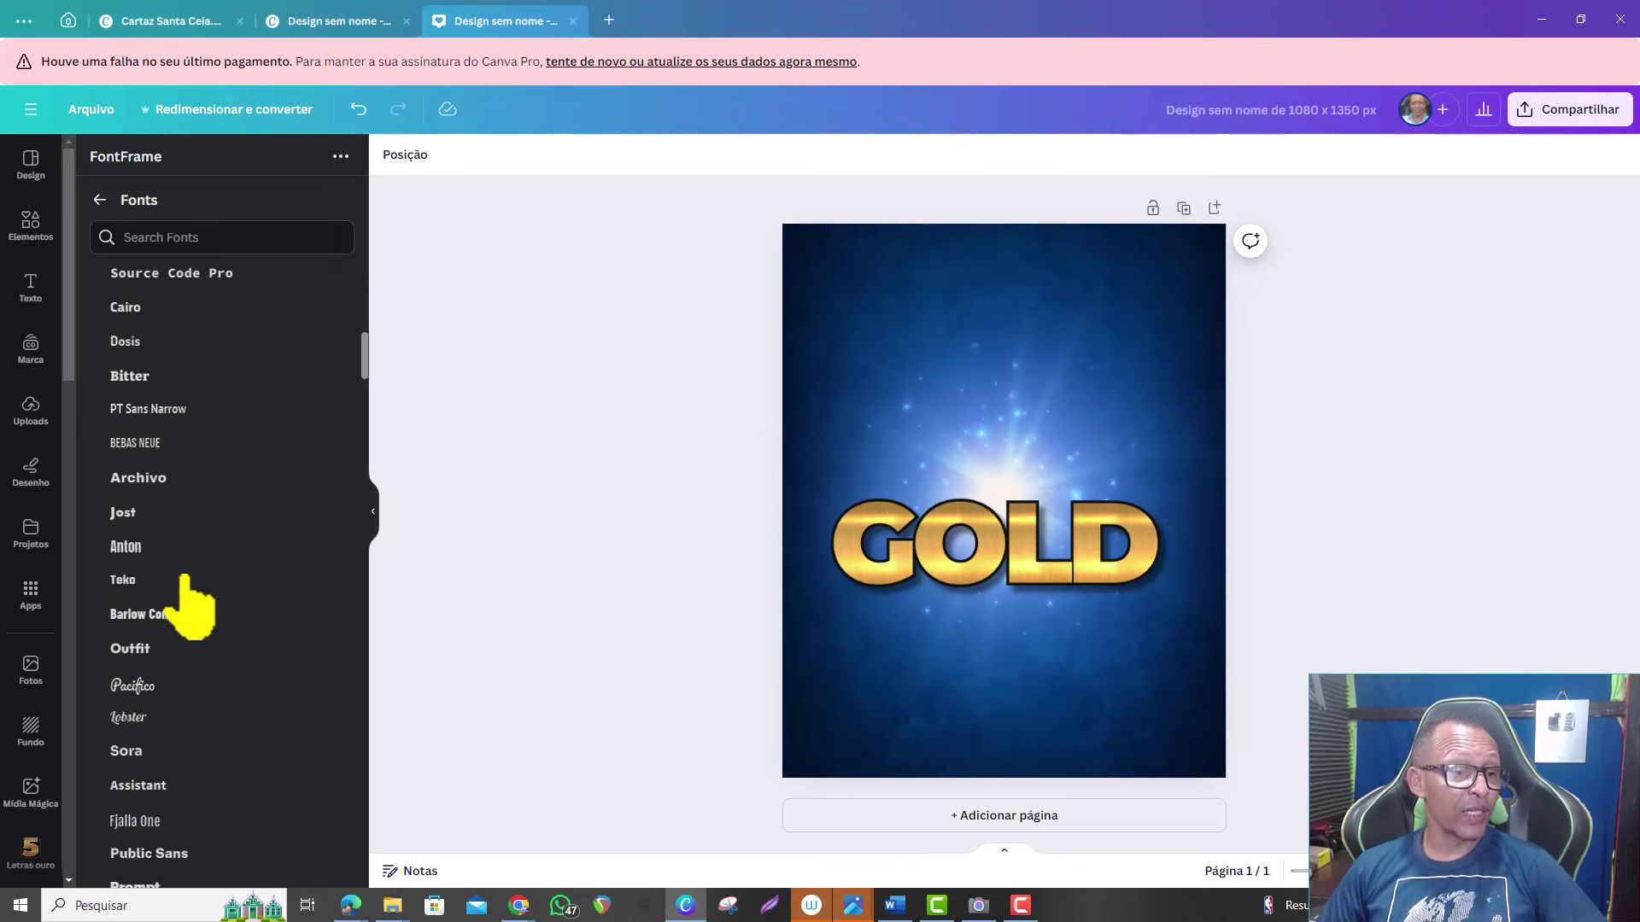
pyautogui.scroll(-1, 183, 598)
pyautogui.scroll(-1, 171, 598)
pyautogui.click(124, 551)
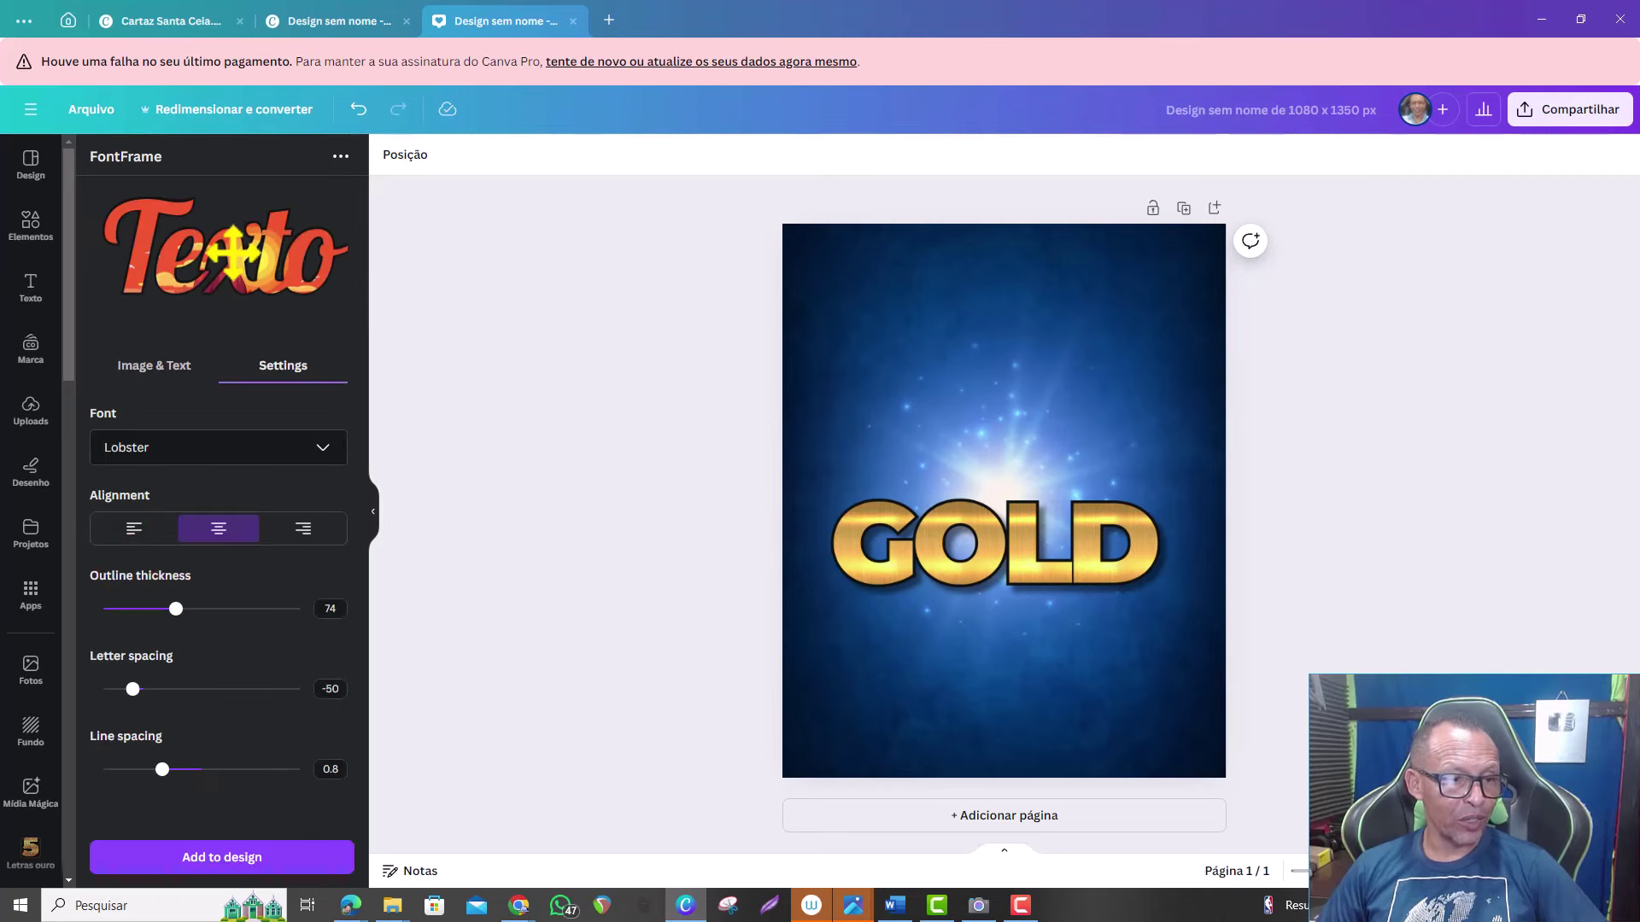
# - Load fundo-escovado-metal-ouro as the texture image for the Texto lettering
pyautogui.click(149, 369)
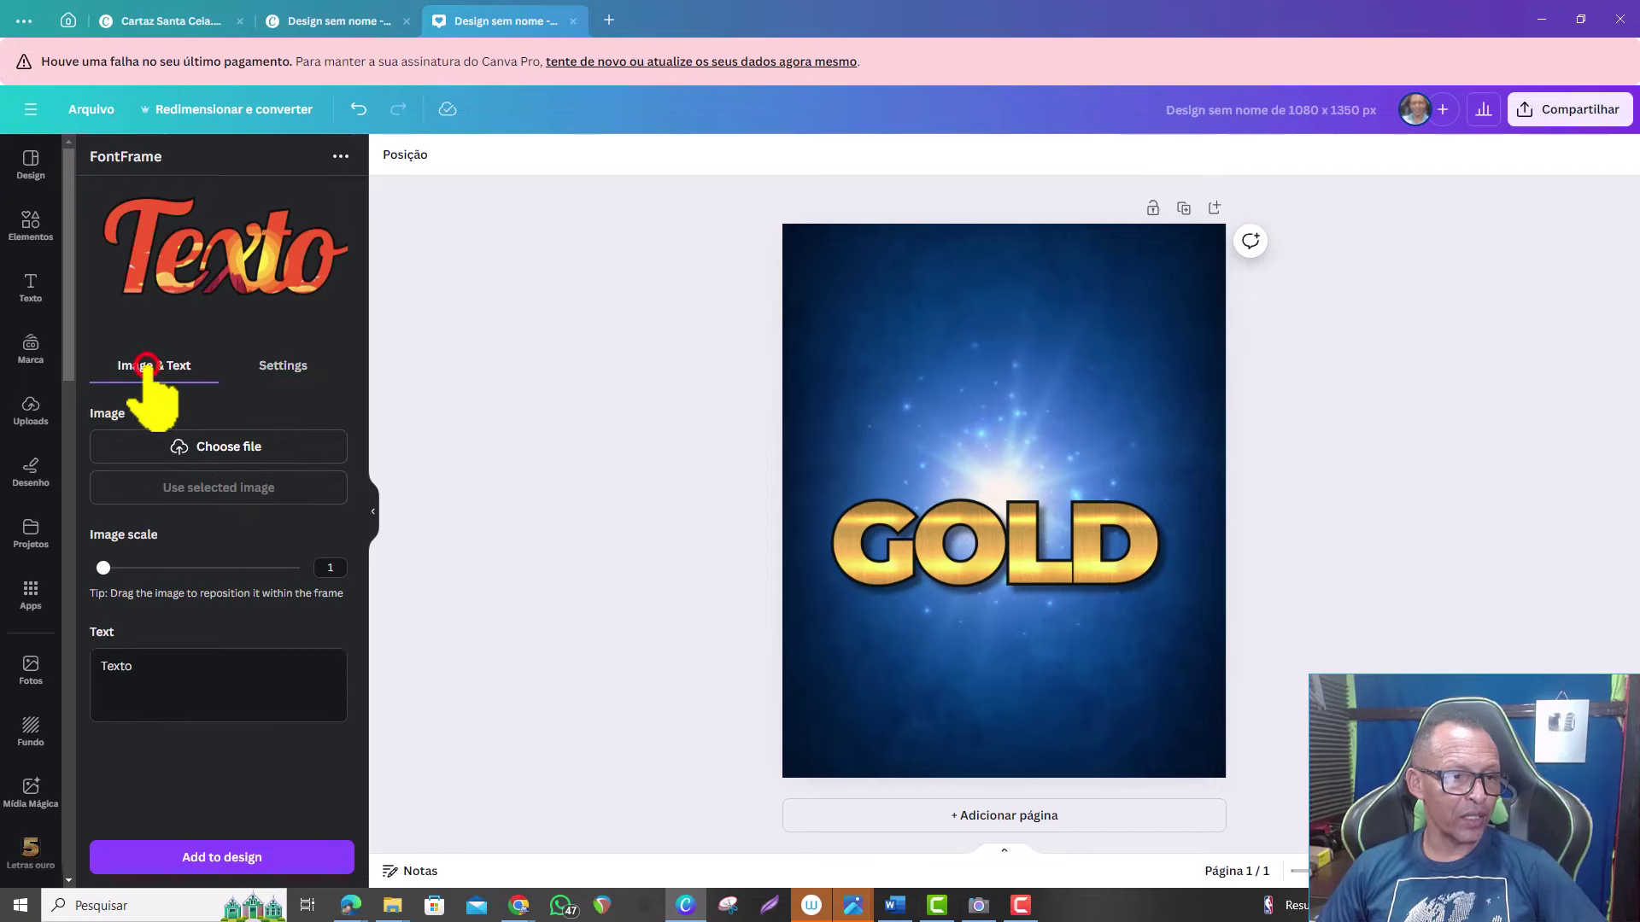
pyautogui.click(215, 447)
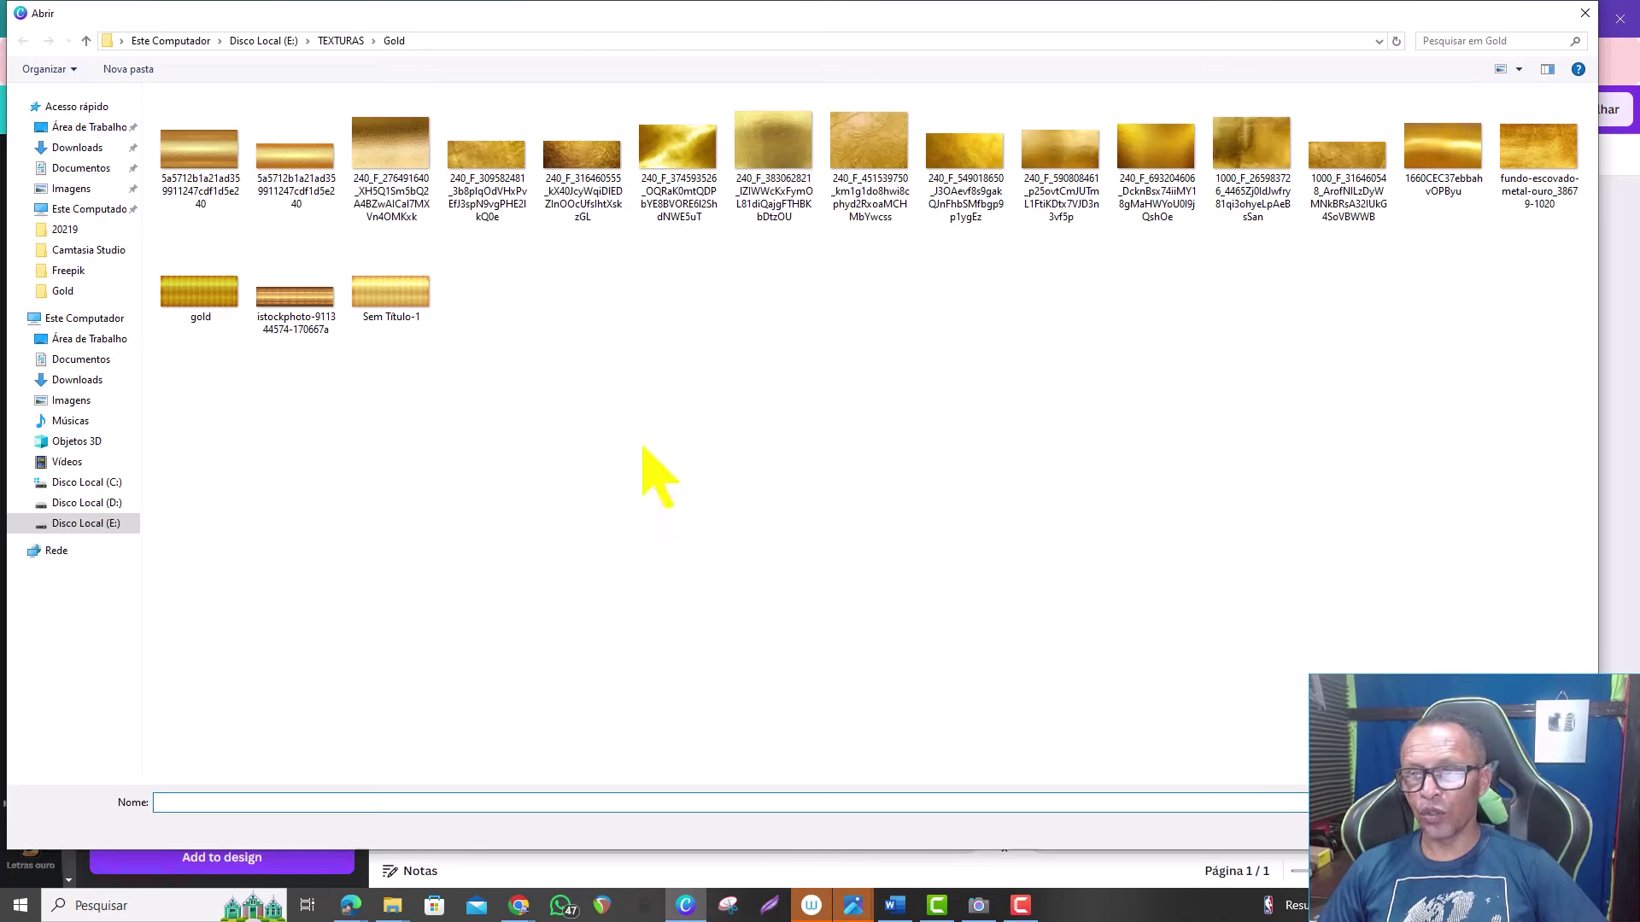
pyautogui.click(1540, 161)
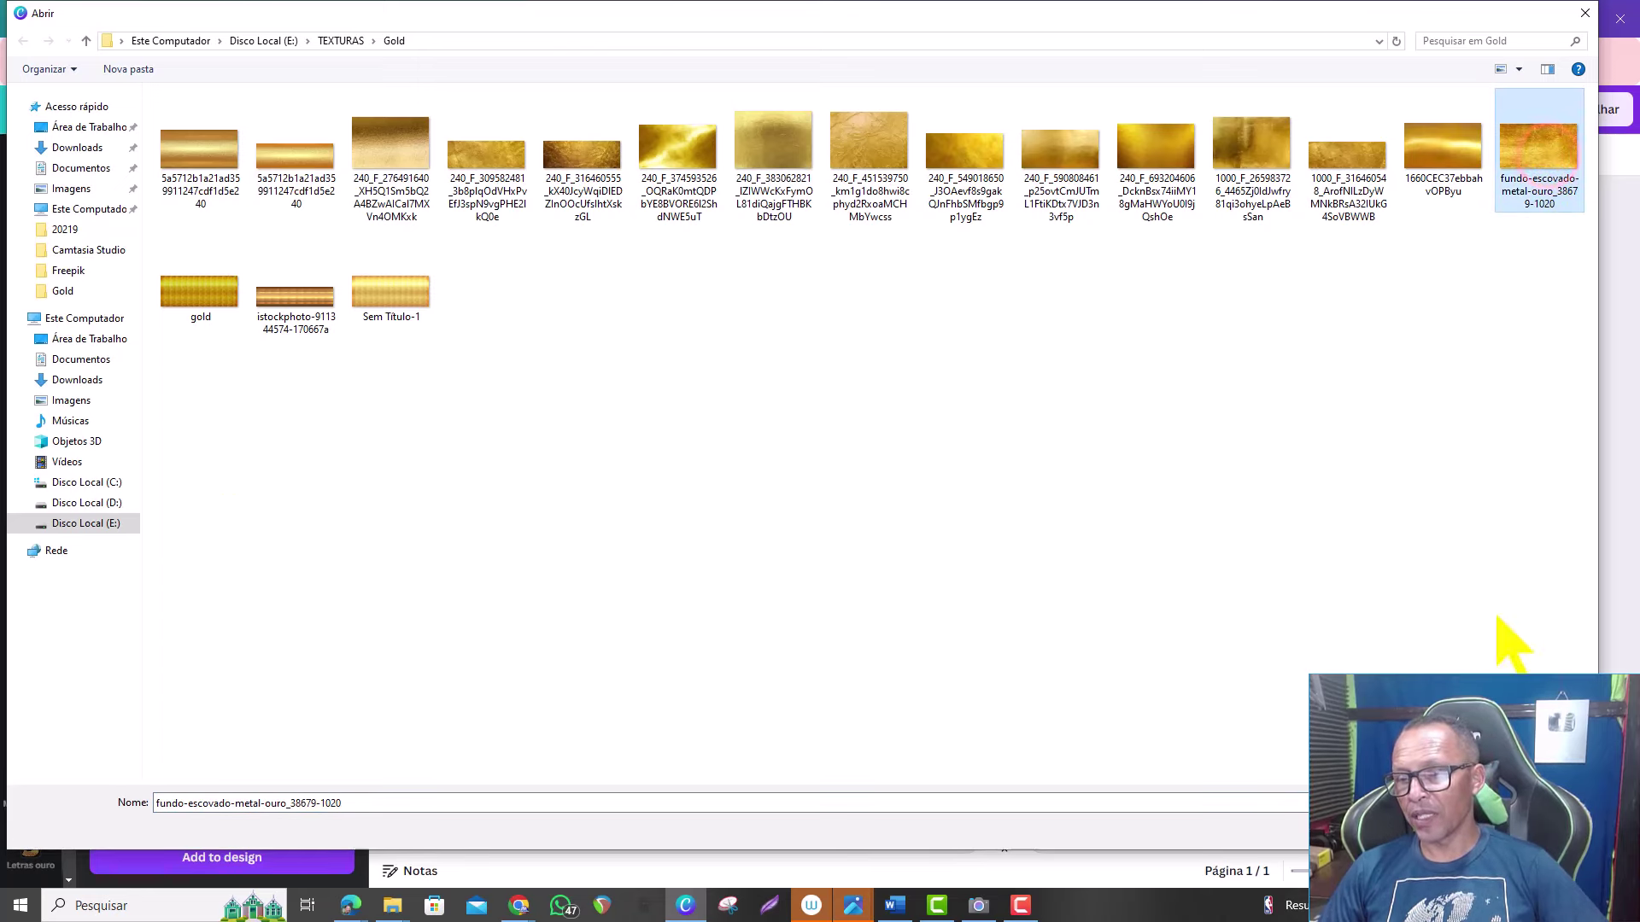
pyautogui.click(1413, 828)
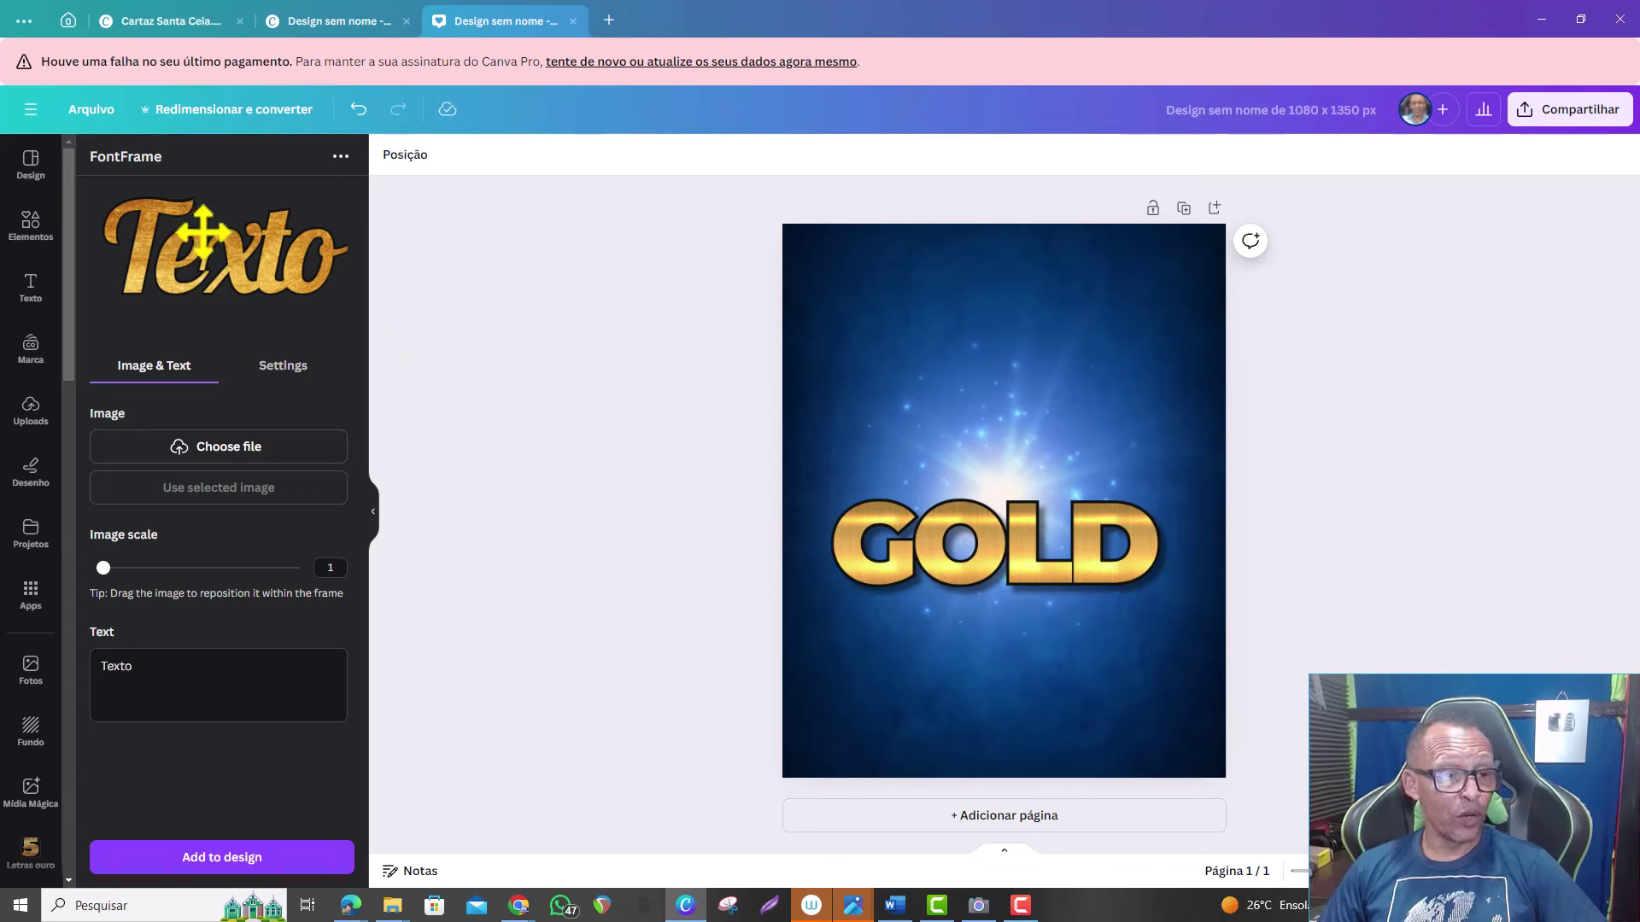
# - Set the texture's Image scale to about 1.2
pyautogui.click(285, 366)
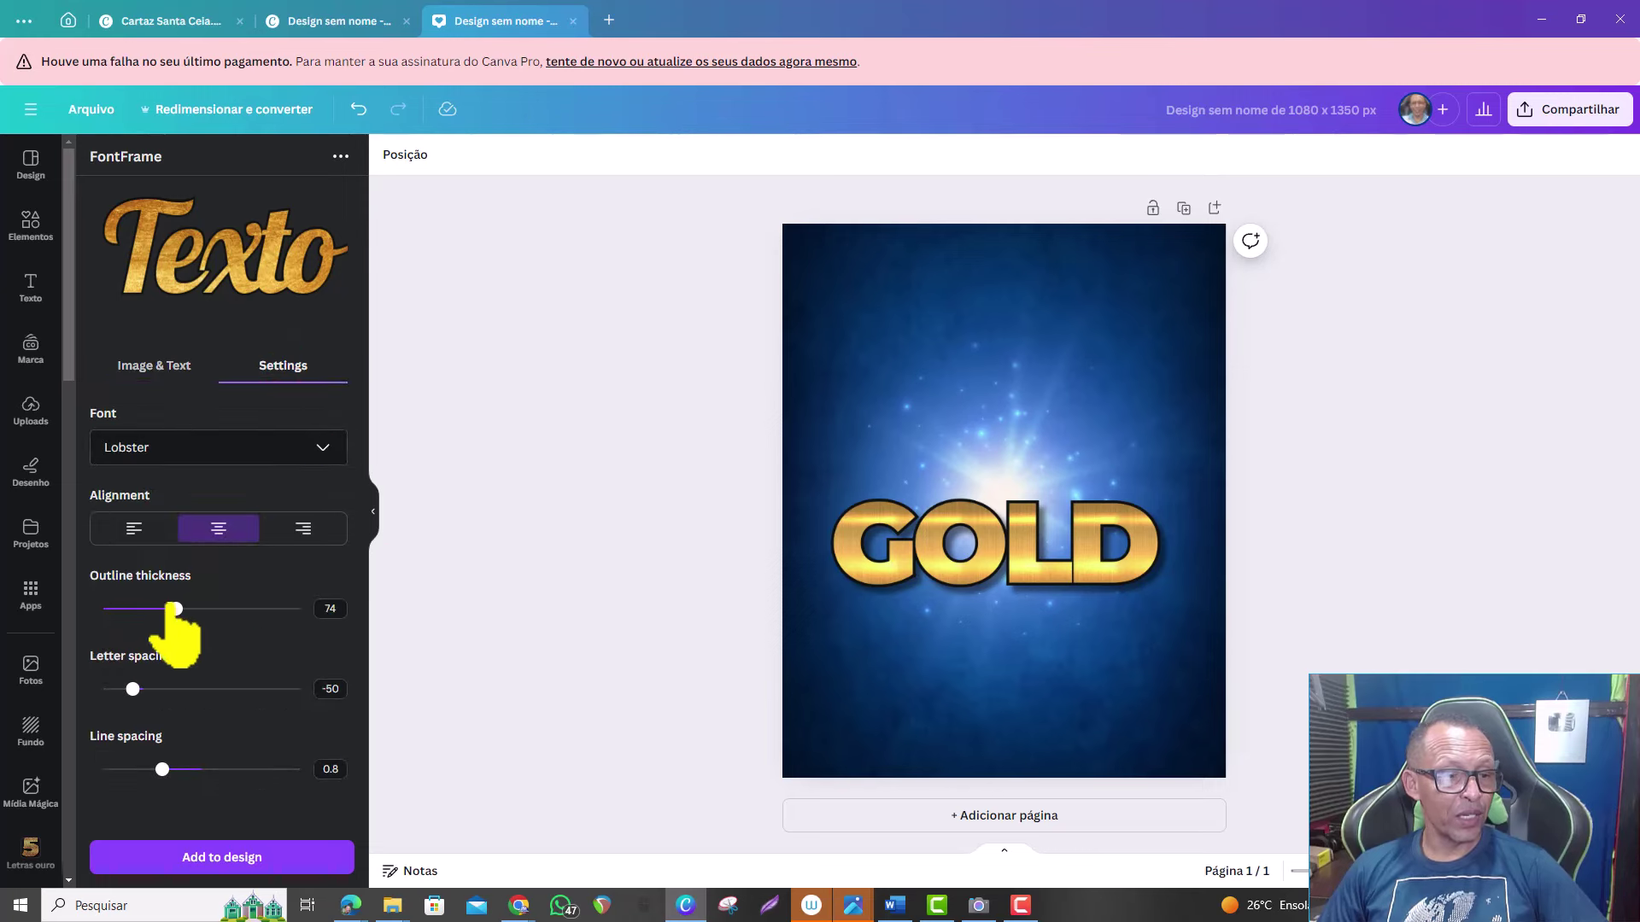
pyautogui.click(139, 367)
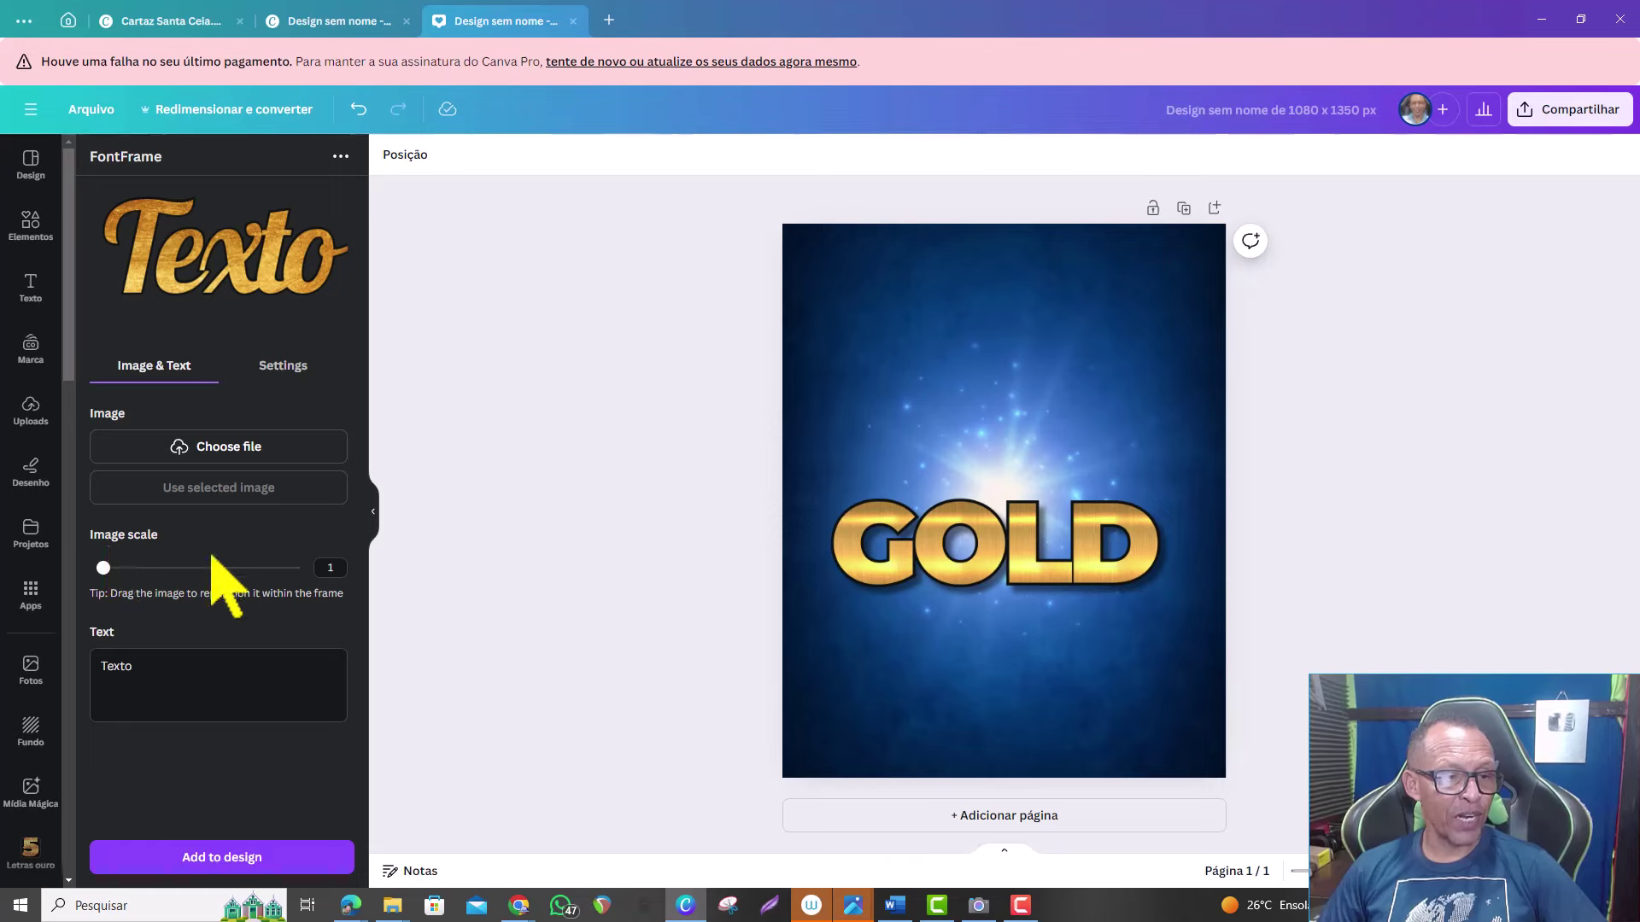
pyautogui.moveTo(105, 568)
pyautogui.mouseDown()
pyautogui.moveTo(350, 589)
pyautogui.moveTo(73, 602)
pyautogui.moveTo(119, 580)
pyautogui.moveTo(113, 568)
pyautogui.mouseUp()
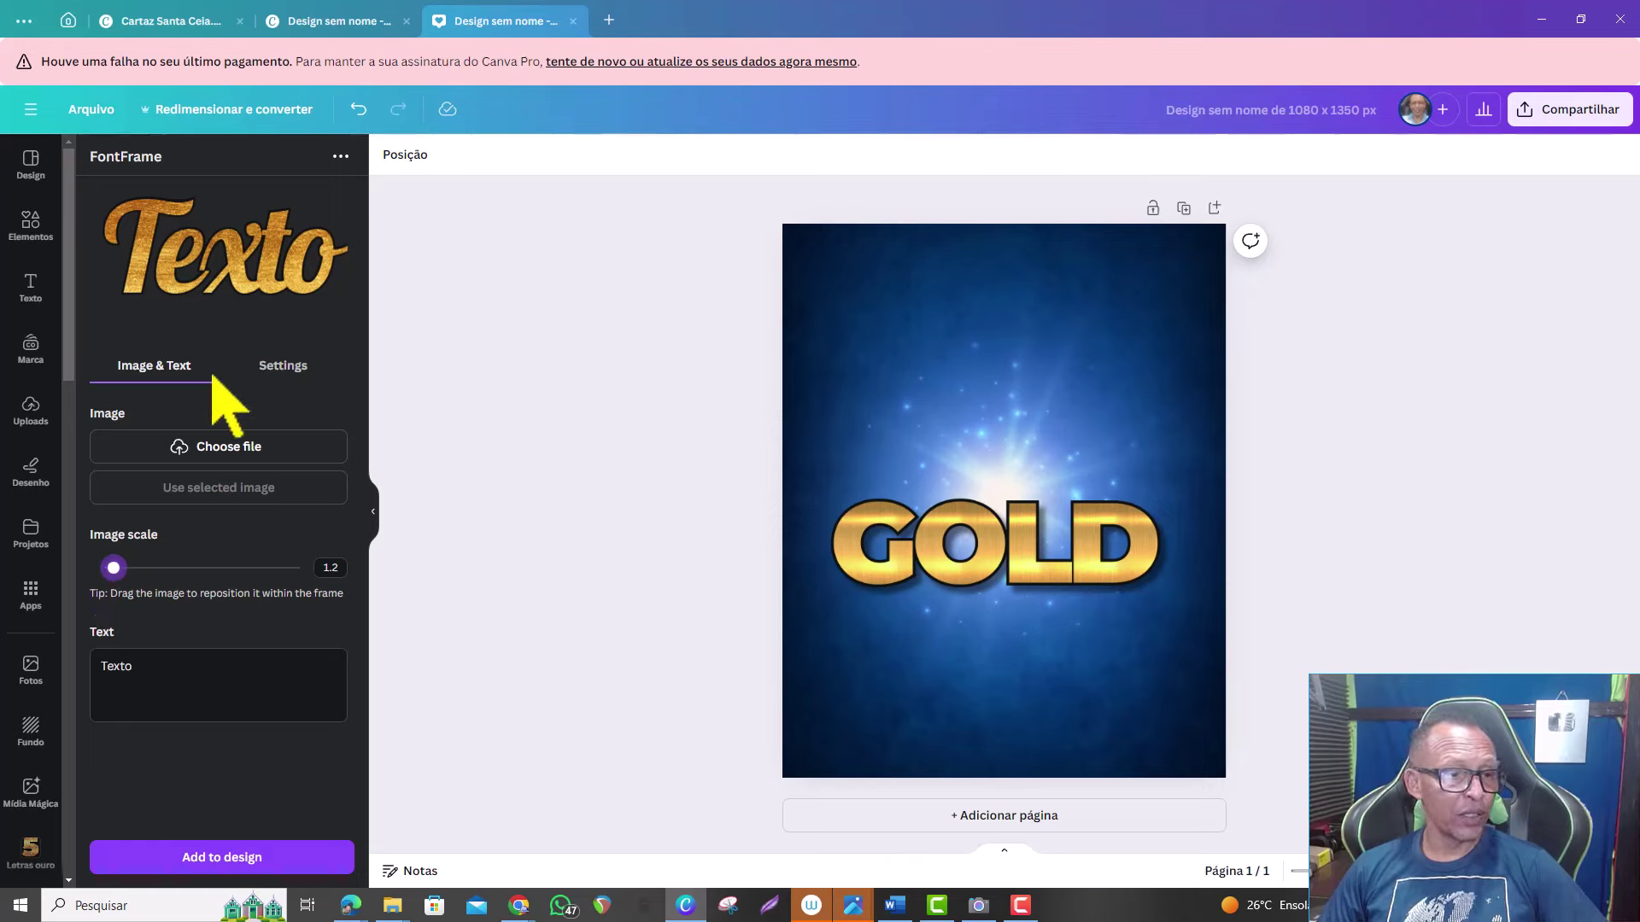
pyautogui.click(261, 366)
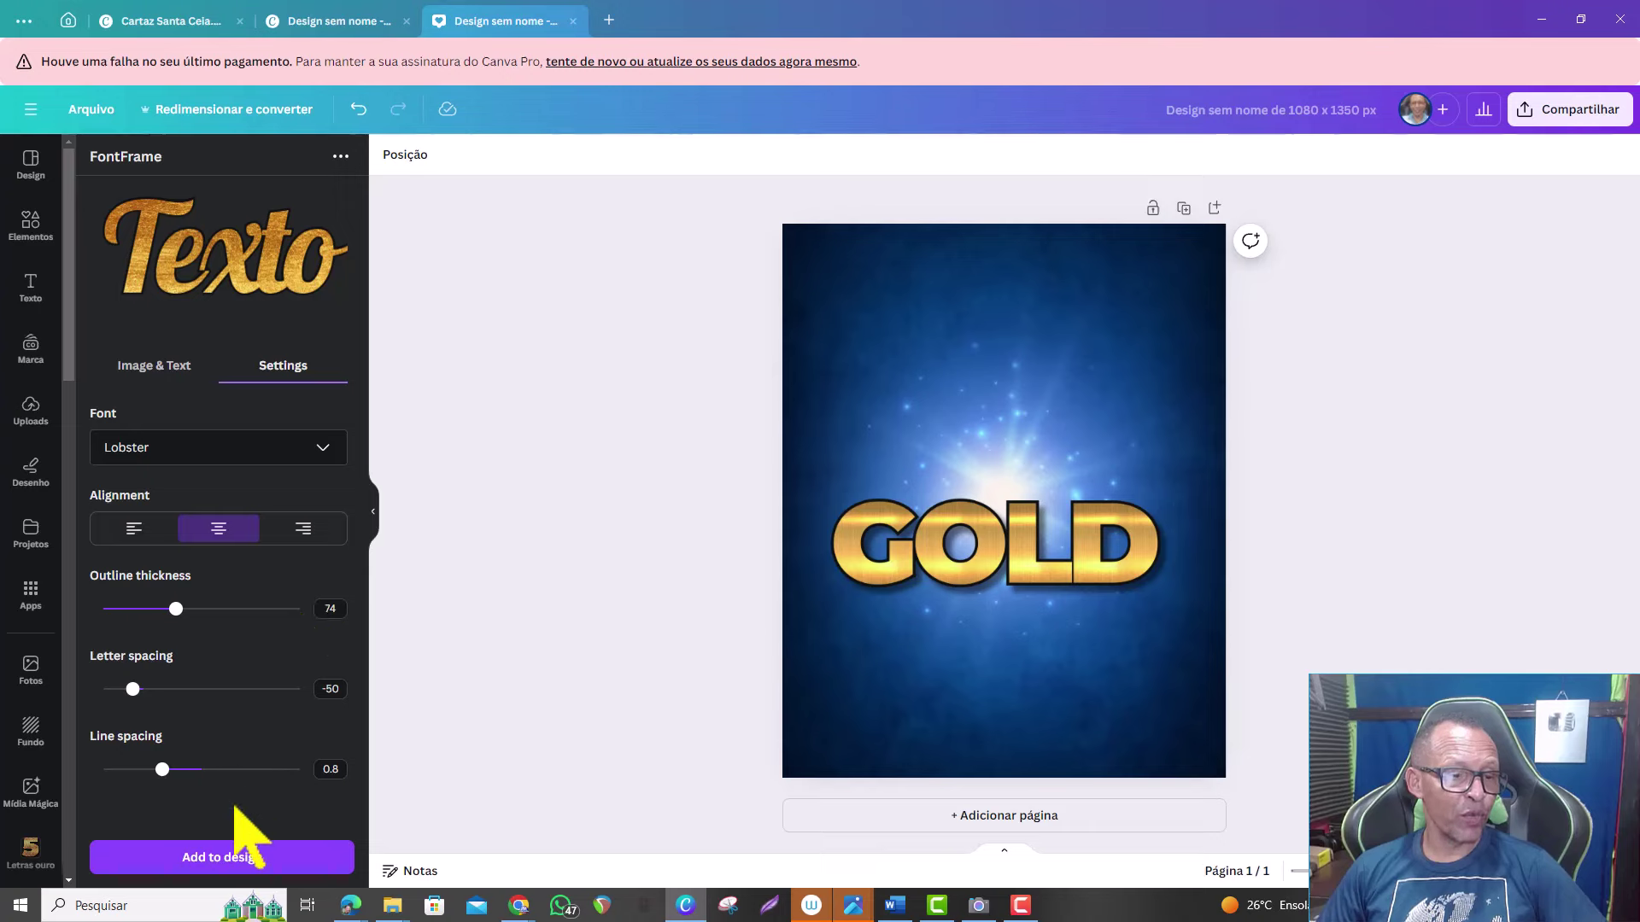
# - Add the Lobster 'Texto' lettering, resize it, and centre it with GOLD on the centre guide
pyautogui.click(213, 857)
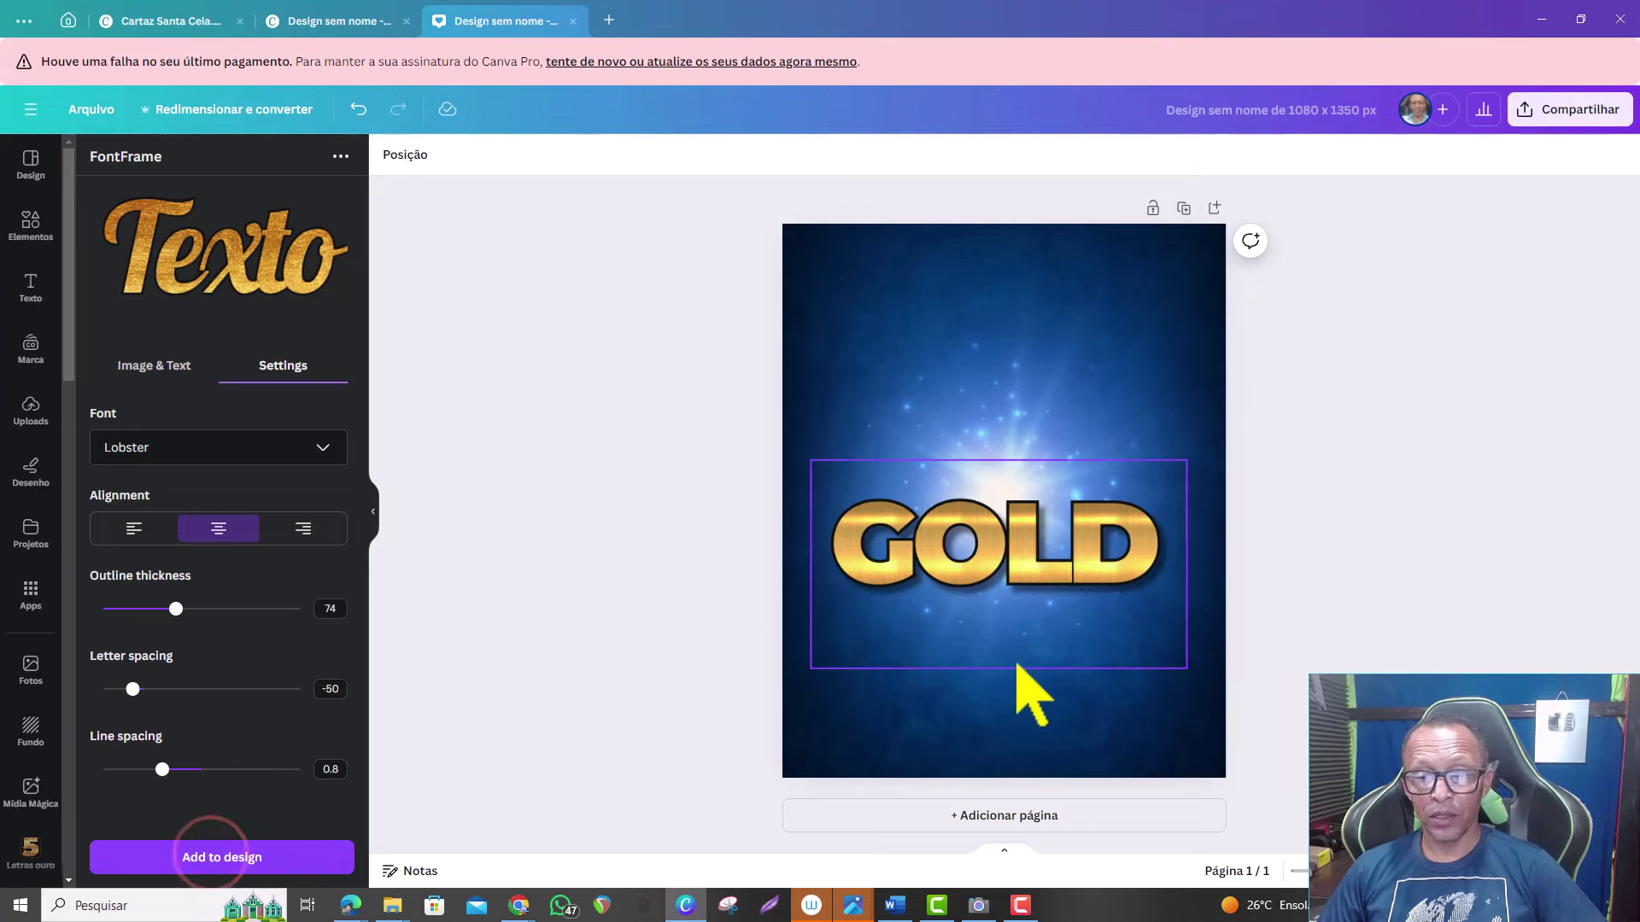
pyautogui.moveTo(1034, 504); pyautogui.dragTo(1003, 396)
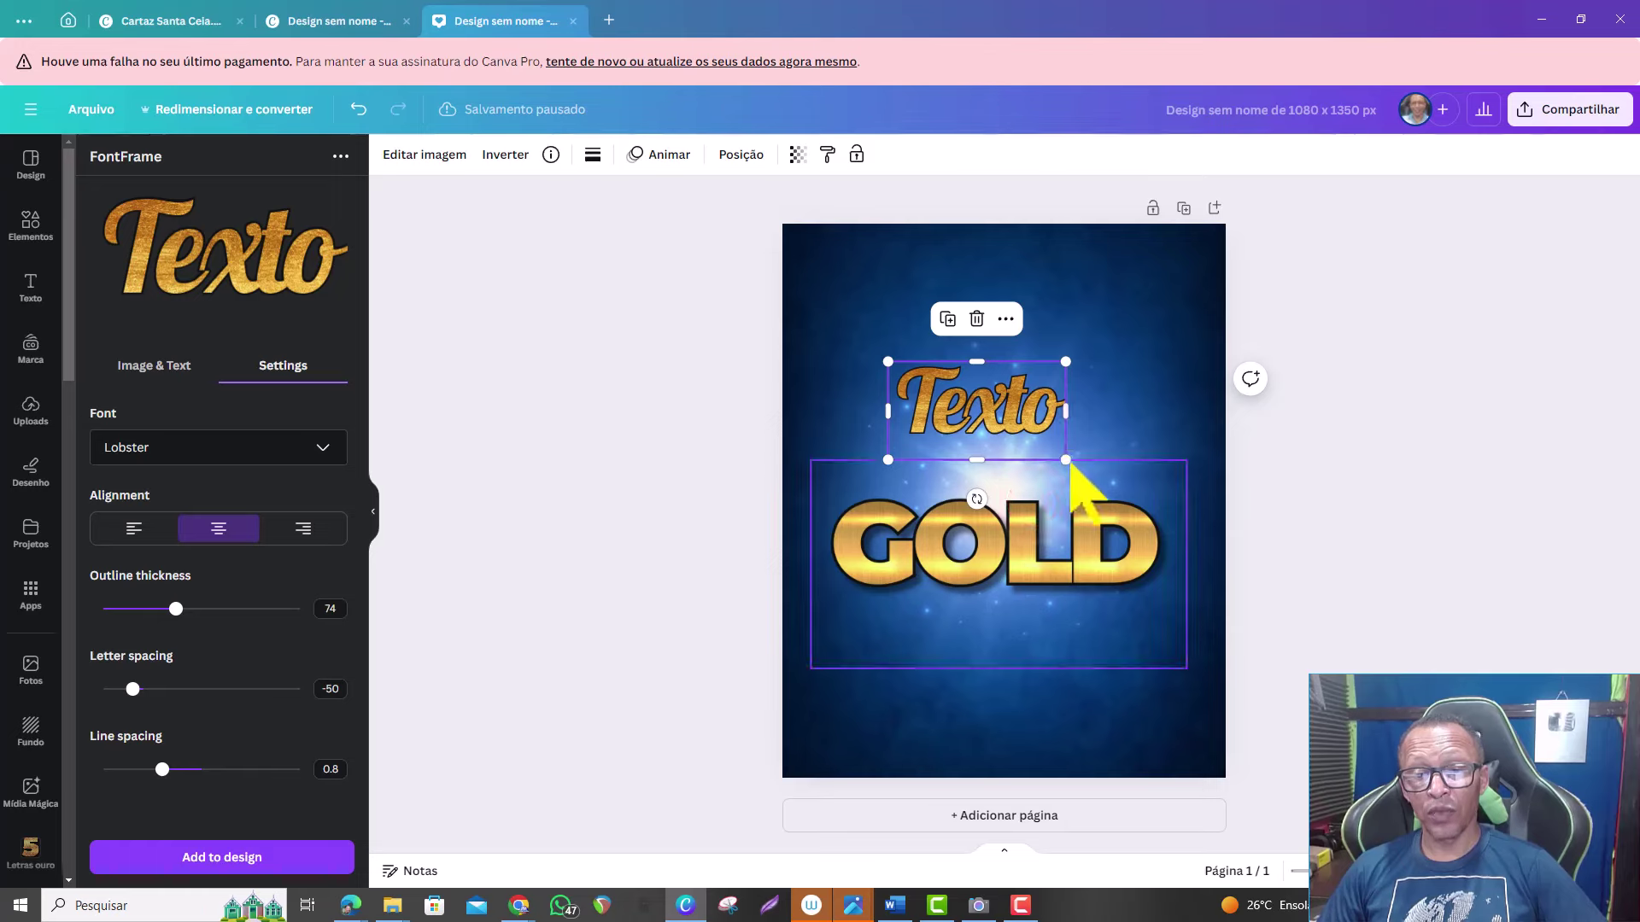
pyautogui.moveTo(1070, 459); pyautogui.dragTo(1141, 515)
pyautogui.moveTo(1050, 427); pyautogui.dragTo(1035, 446)
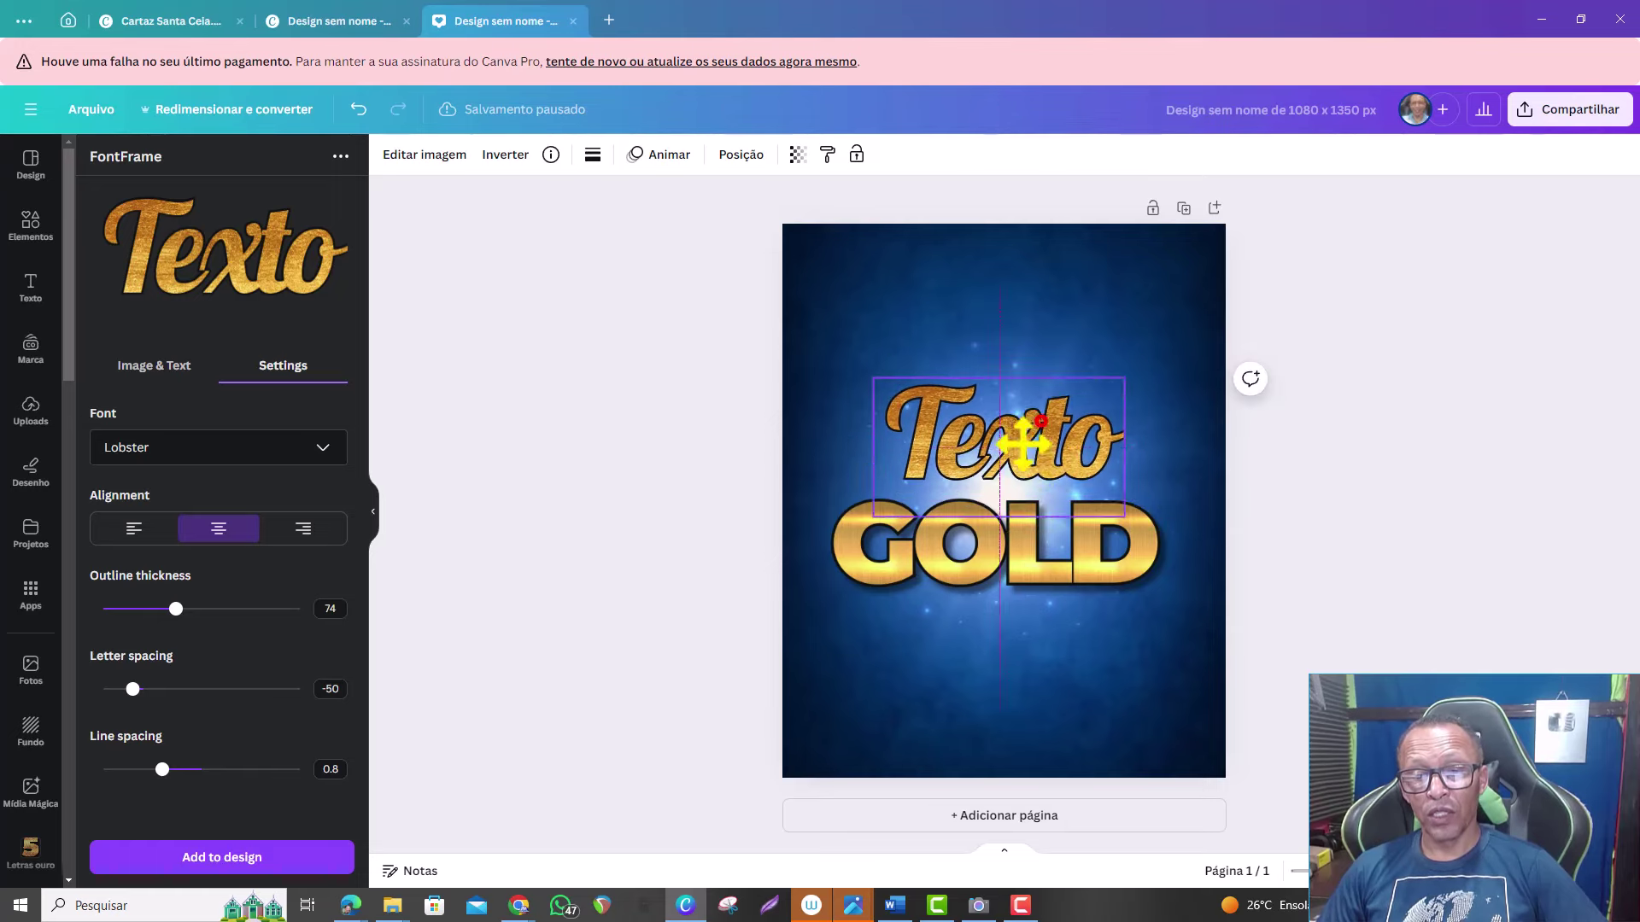
pyautogui.click(1063, 416)
pyautogui.moveTo(1127, 378); pyautogui.dragTo(1070, 397)
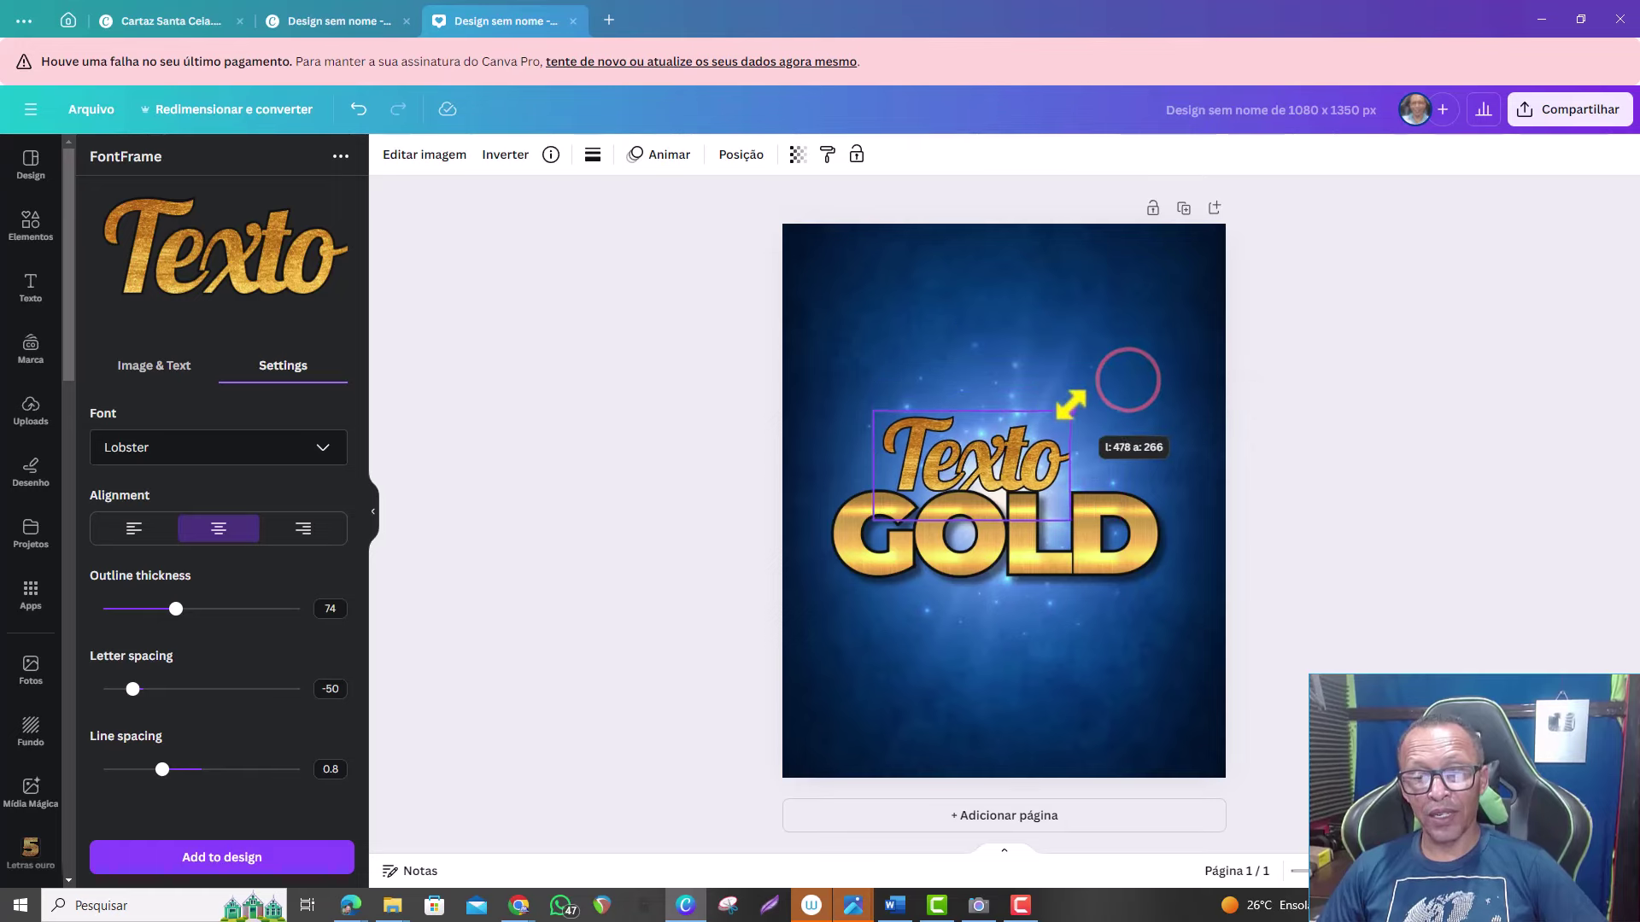
pyautogui.moveTo(999, 468); pyautogui.dragTo(1028, 461)
pyautogui.moveTo(1093, 563); pyautogui.dragTo(1105, 542)
pyautogui.click(666, 388)
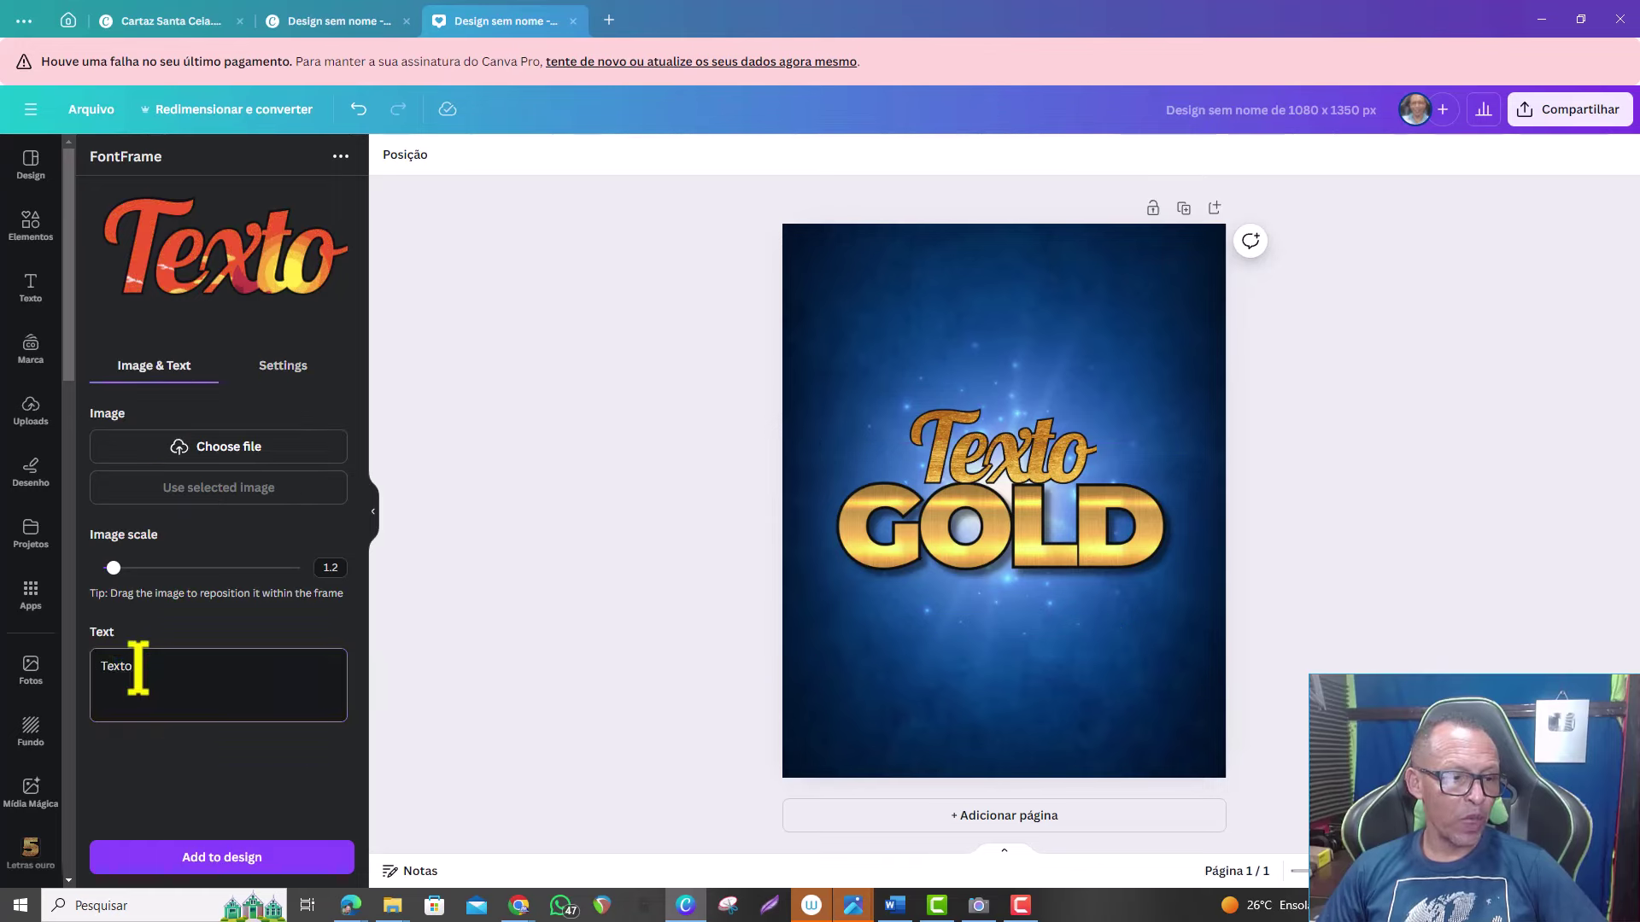
# - Change the FontFrame text to 'TEXTO GOLD COM TEXTURA'
pyautogui.doubleClick(135, 665)
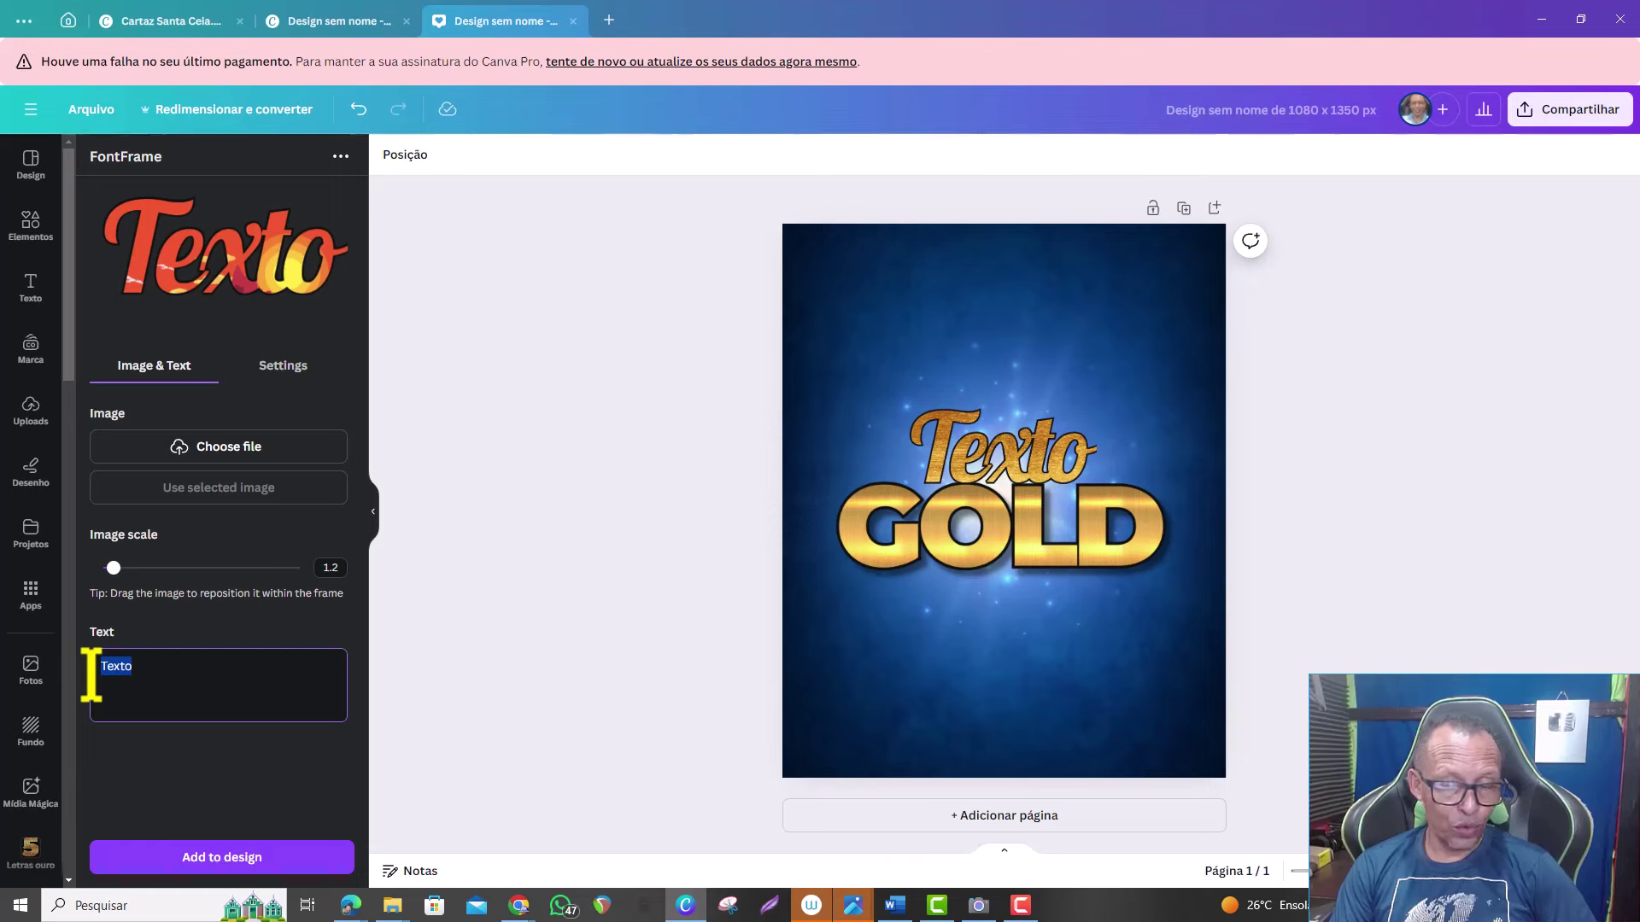
pyautogui.write('com textura')
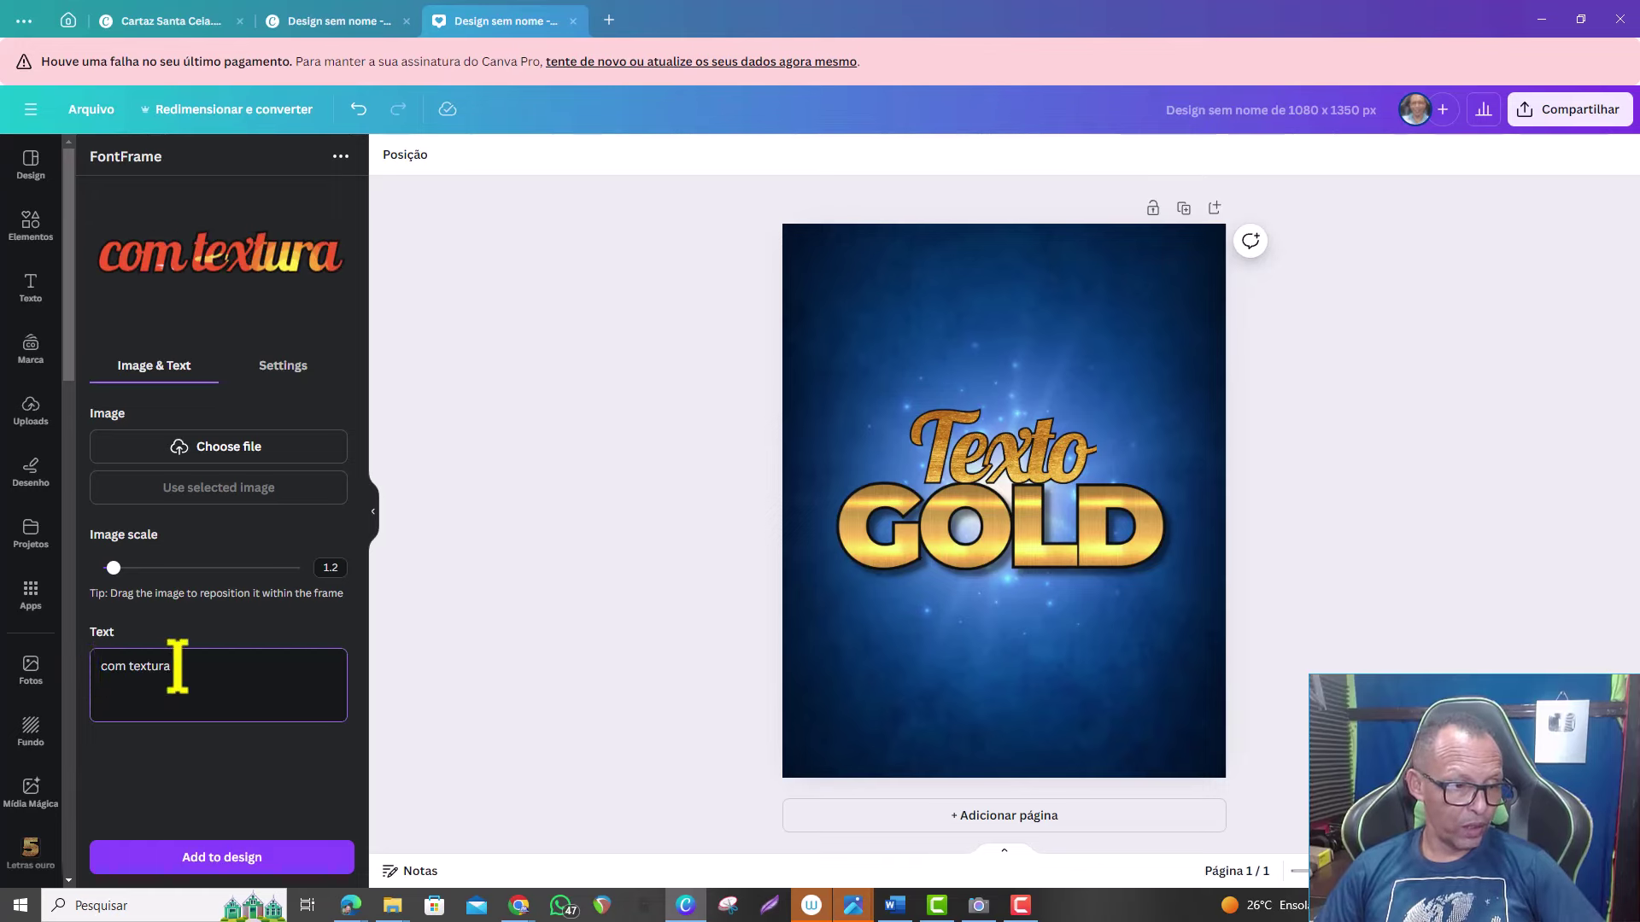
pyautogui.press('BackSpace')
pyautogui.press('BackSpace')
pyautogui.press('BackSpace')
pyautogui.press('BackSpace')
pyautogui.press('BackSpace')
pyautogui.press('BackSpace')
pyautogui.press('BackSpace')
pyautogui.press('BackSpace')
pyautogui.write('TEXTO GOLD COM TEXTURA')
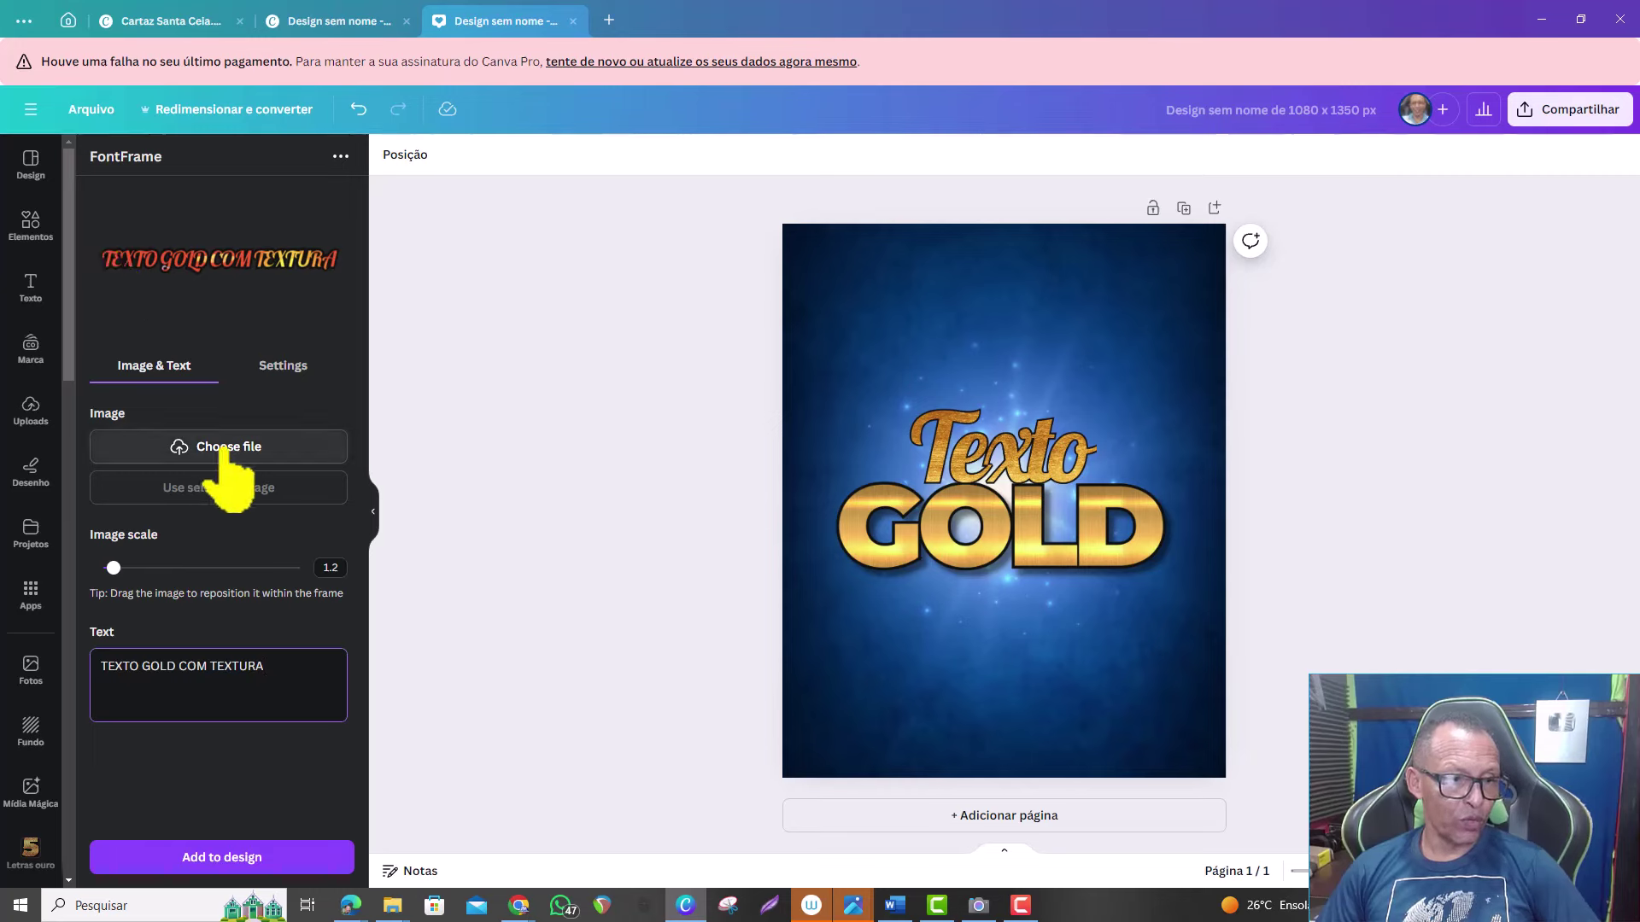
# - Set the font to Montserrat and reset the texture scale to 1
pyautogui.click(271, 367)
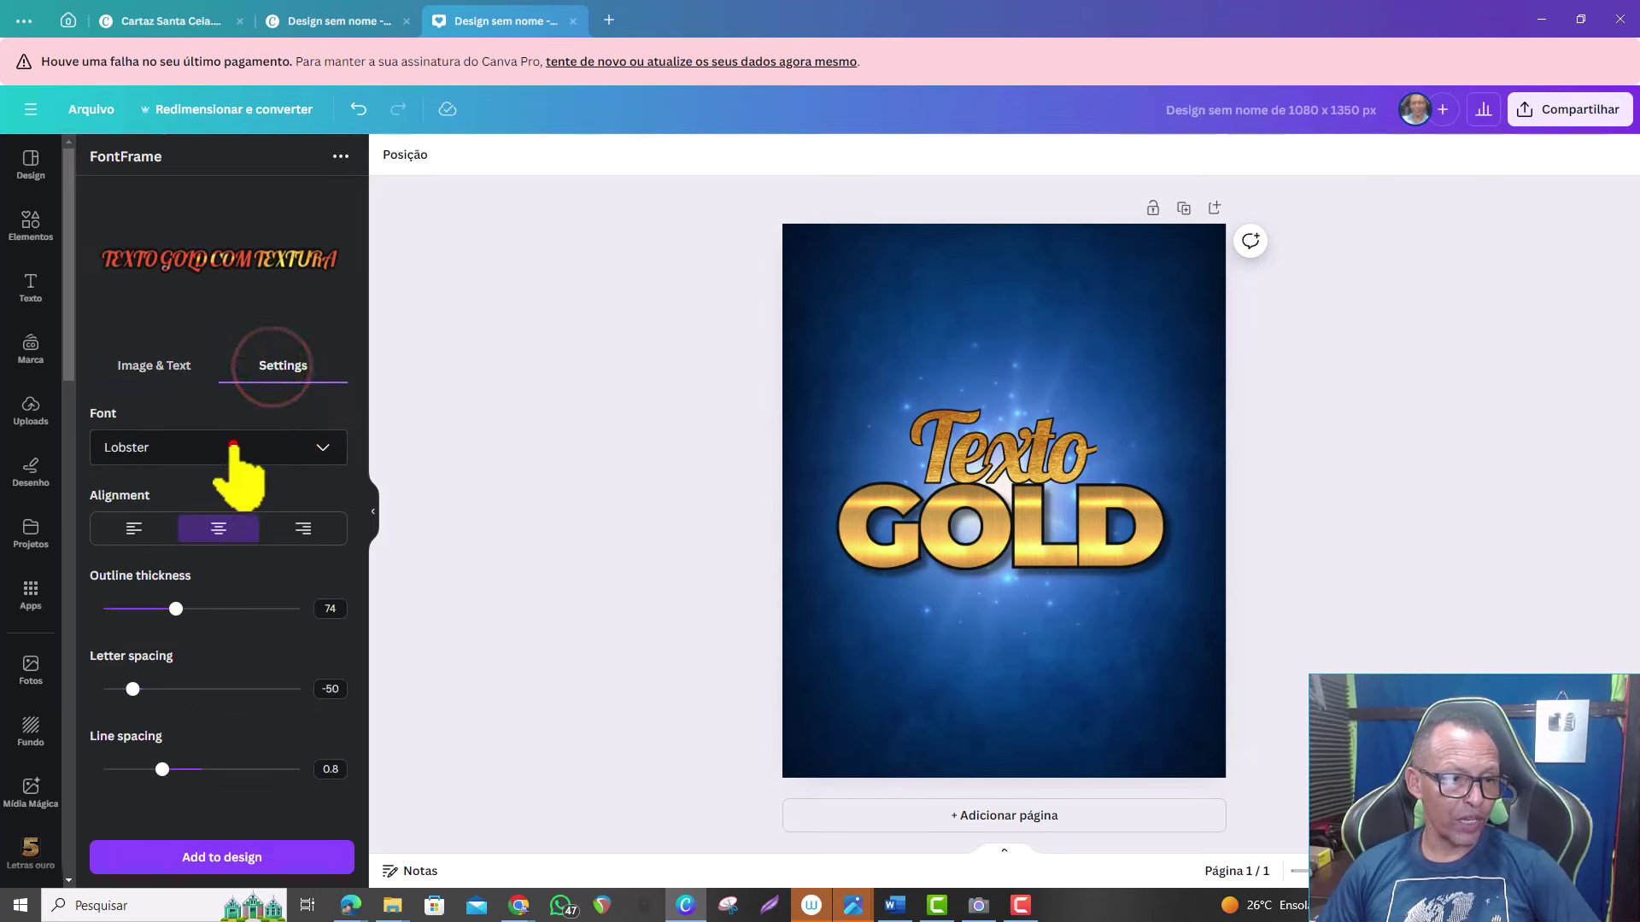
pyautogui.click(232, 448)
pyautogui.click(198, 237)
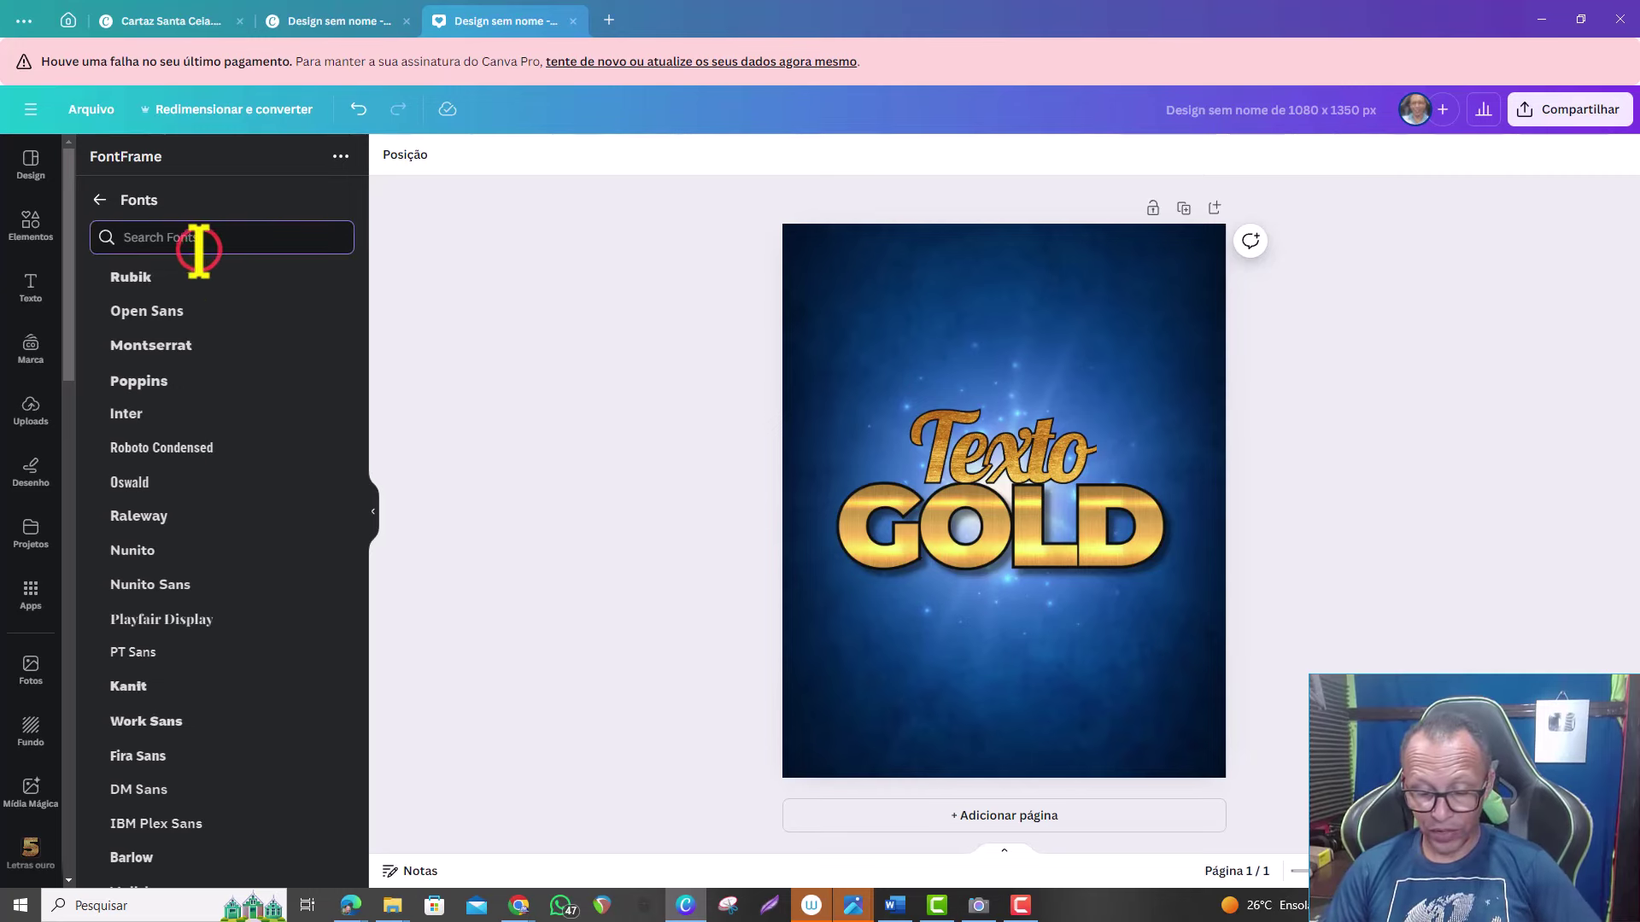
pyautogui.write('MONT')
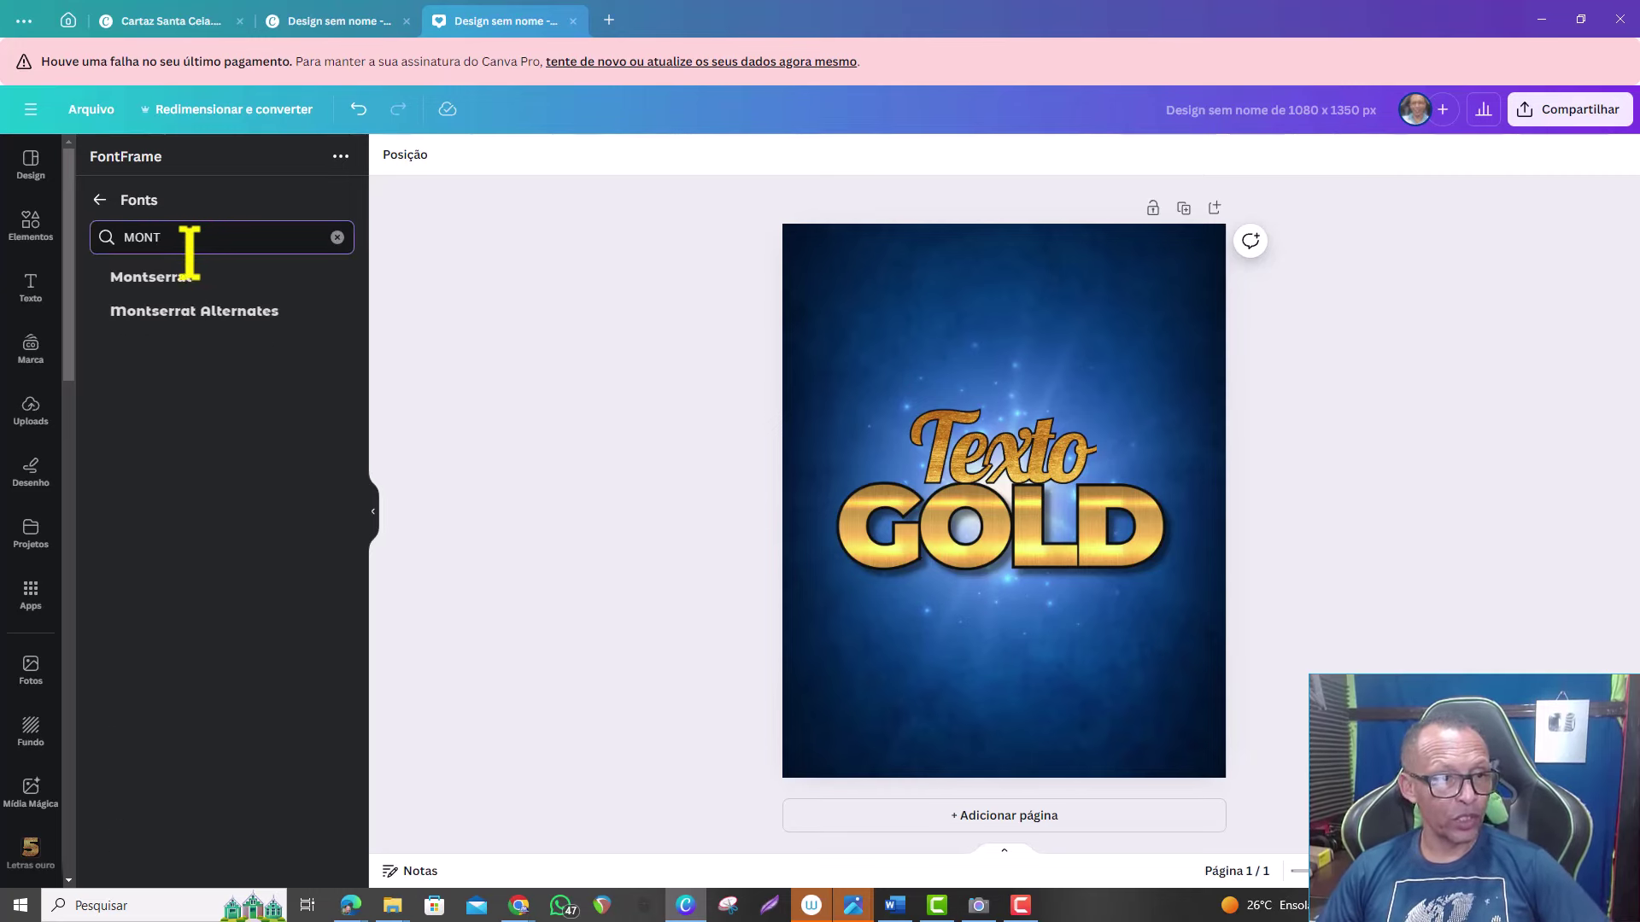
pyautogui.click(176, 275)
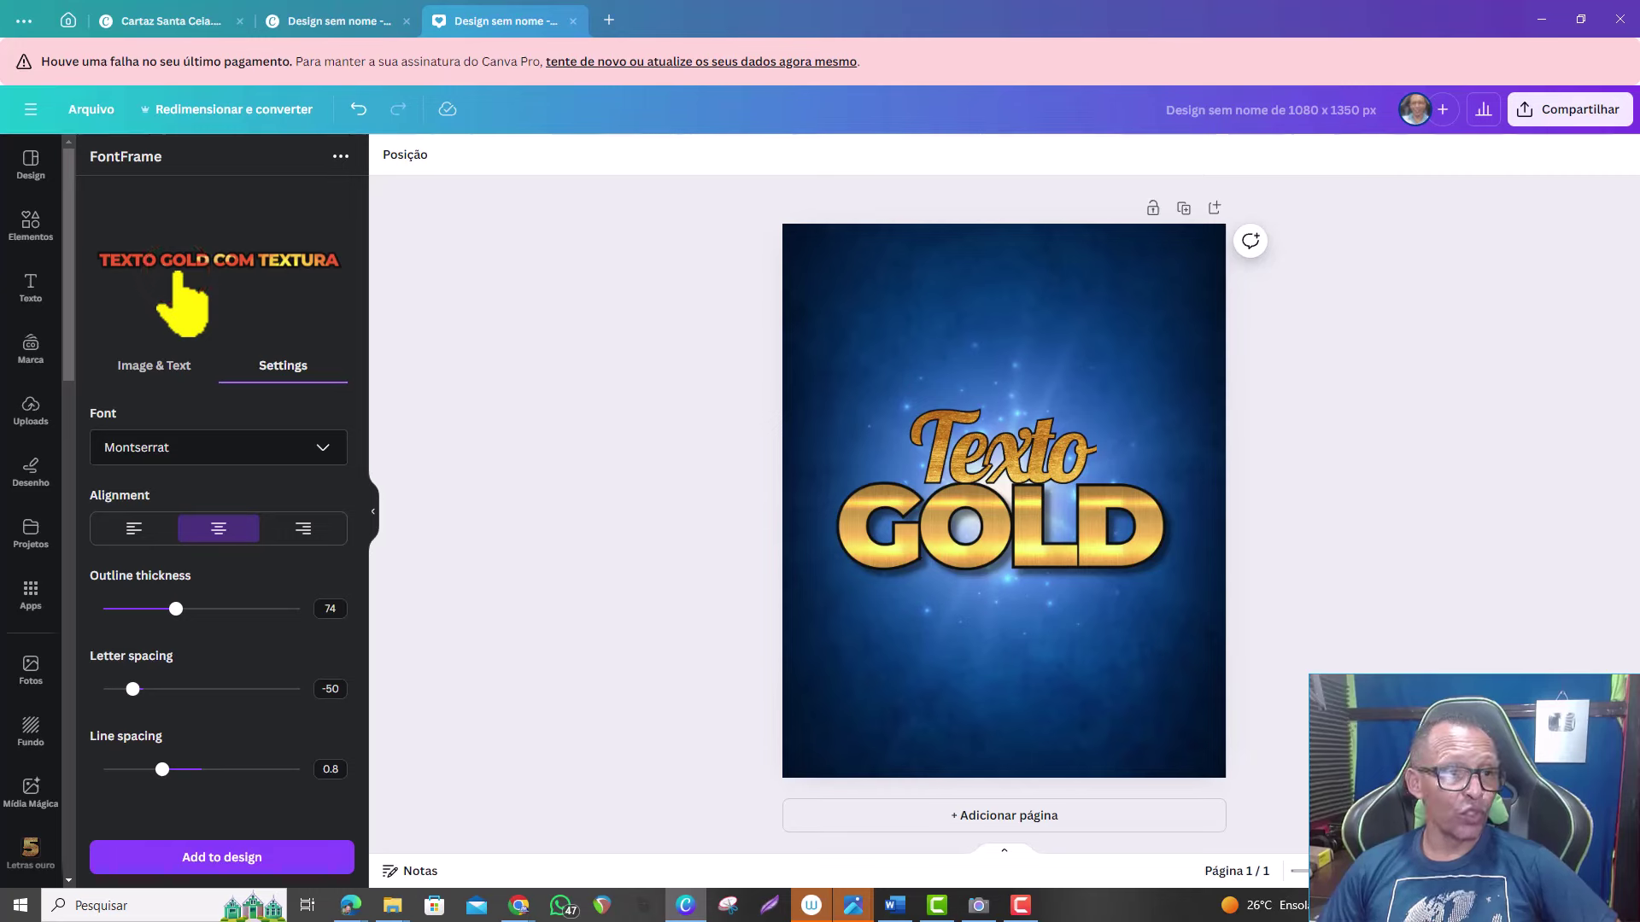
pyautogui.click(153, 365)
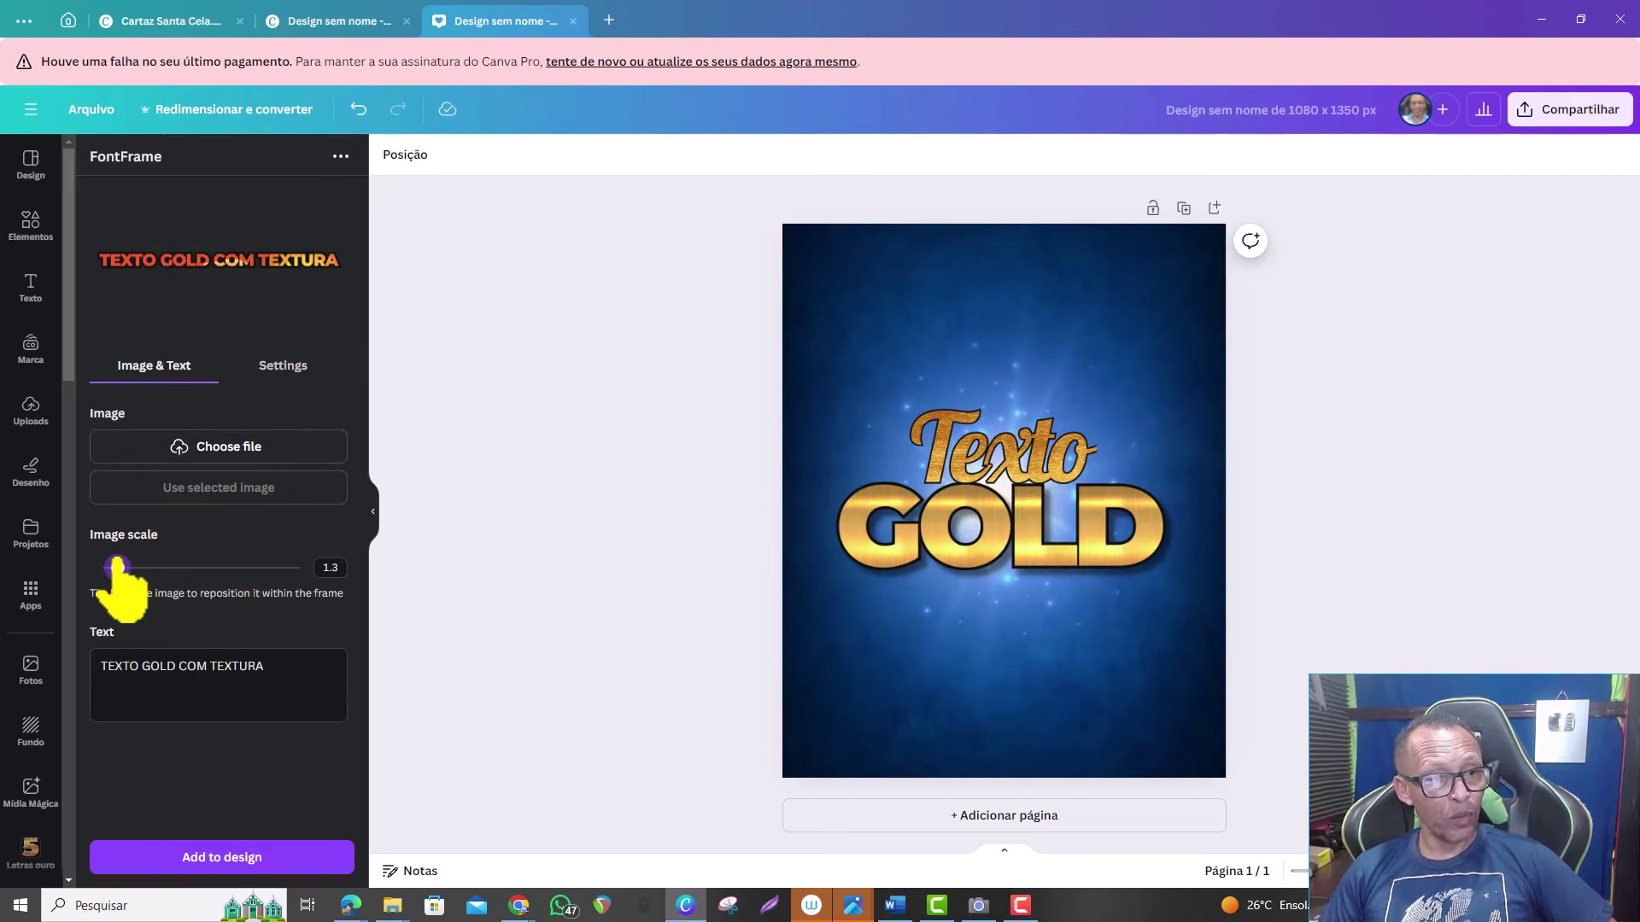
pyautogui.moveTo(117, 567); pyautogui.dragTo(103, 569)
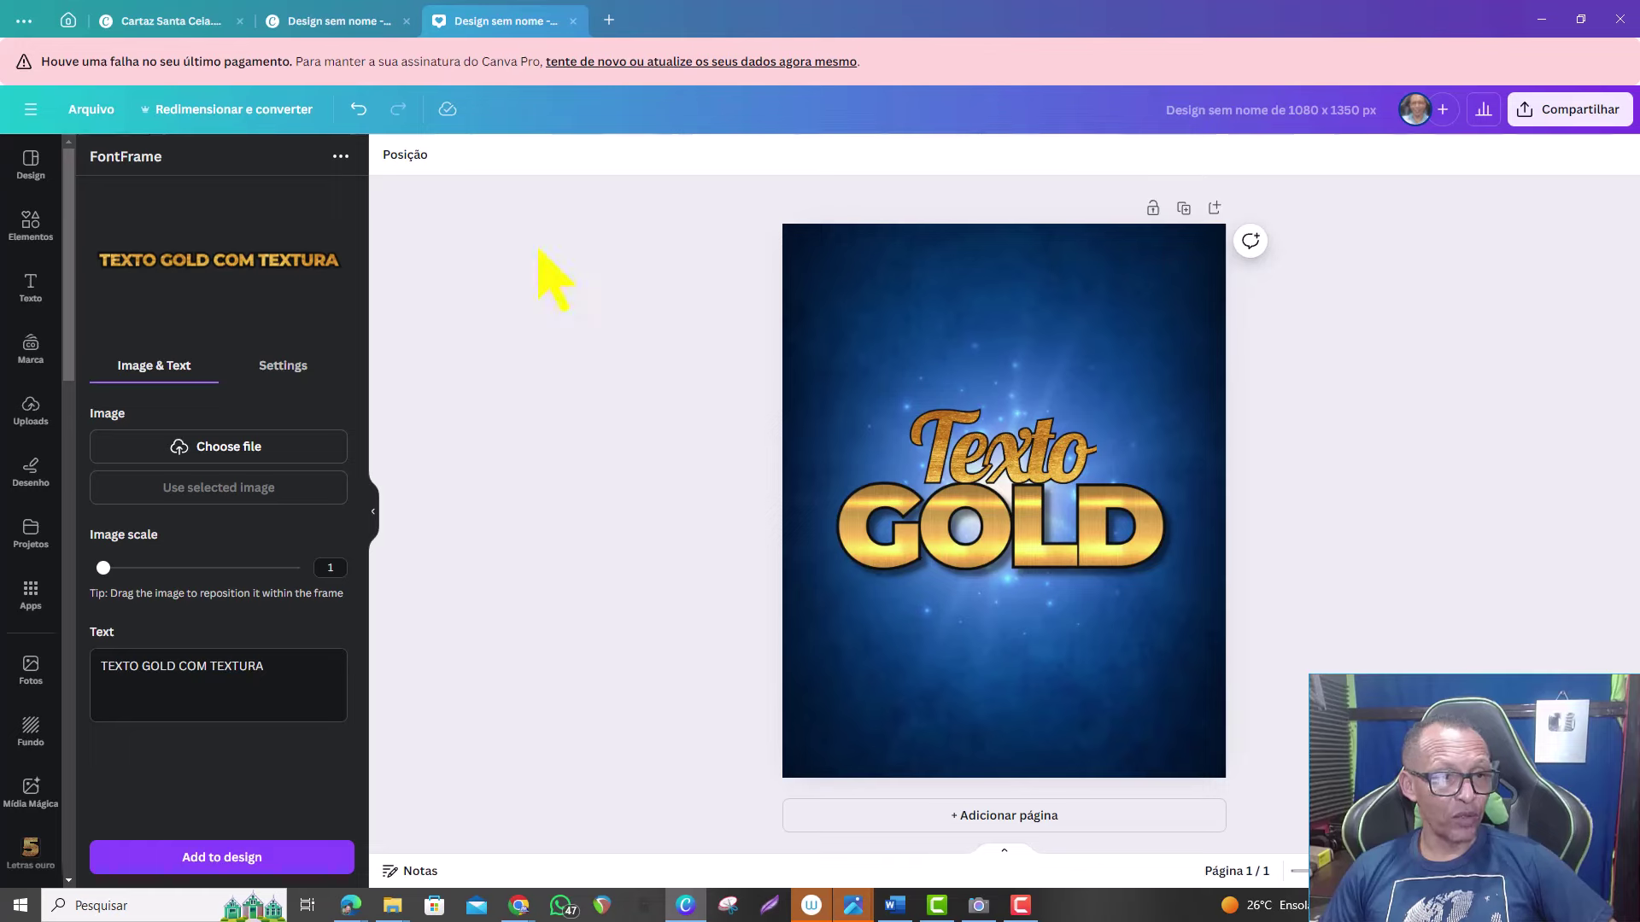
# - Add the gold TEXTO GOLD COM TEXTURA line and enlarge it beneath GOLD
pyautogui.click(233, 856)
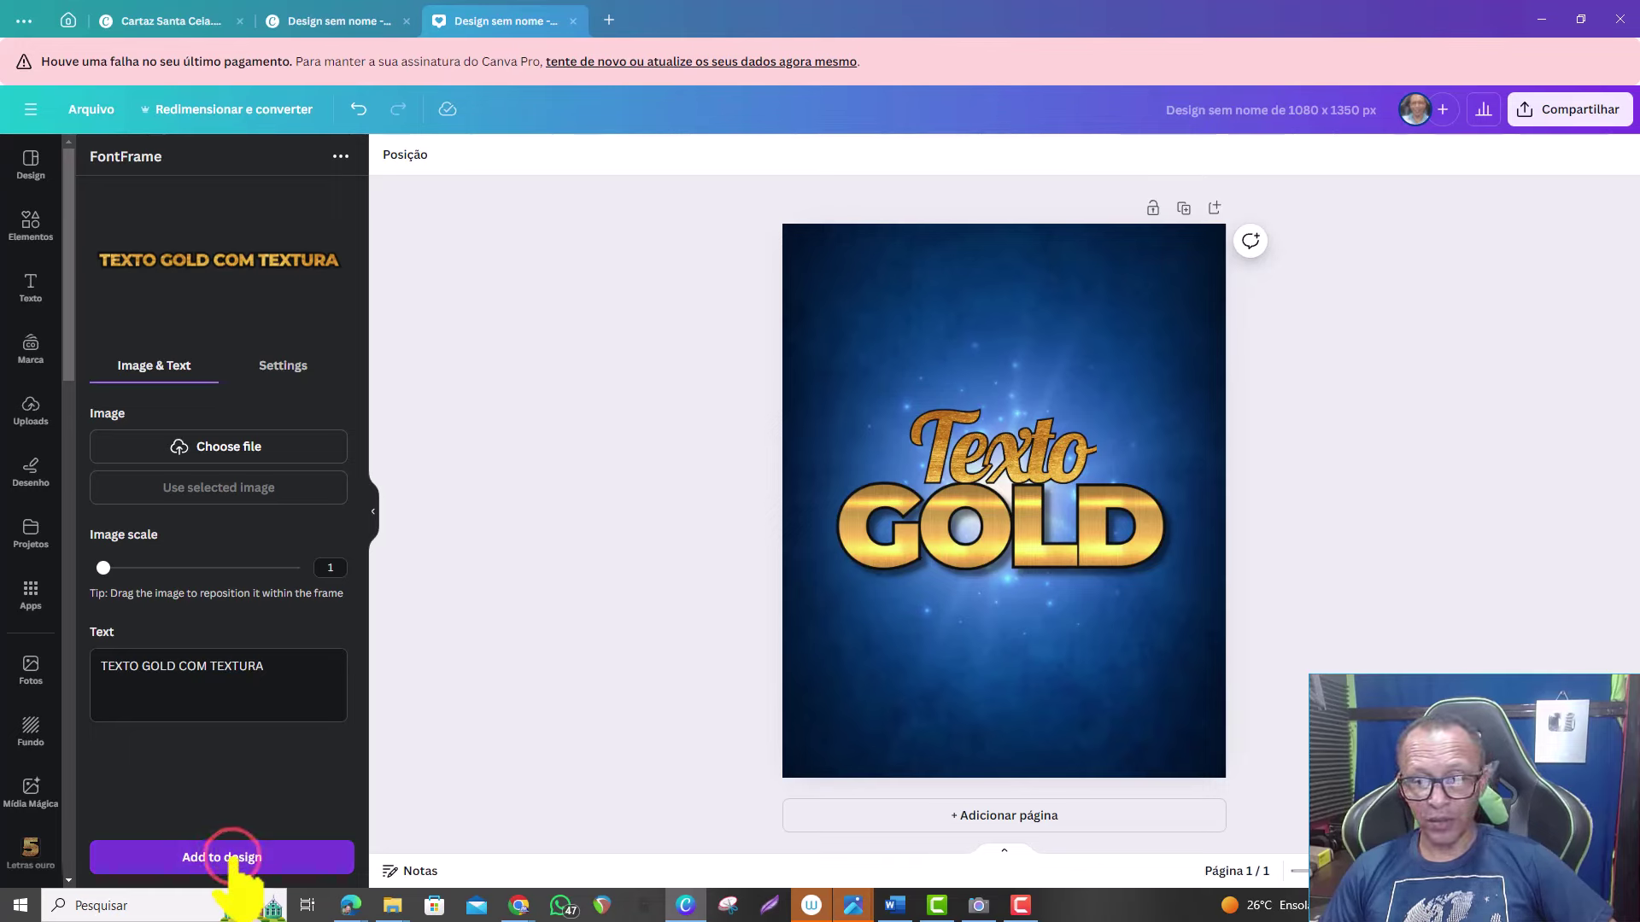
pyautogui.moveTo(1020, 519)
pyautogui.mouseDown()
pyautogui.moveTo(986, 621)
pyautogui.moveTo(1183, 688)
pyautogui.mouseUp()
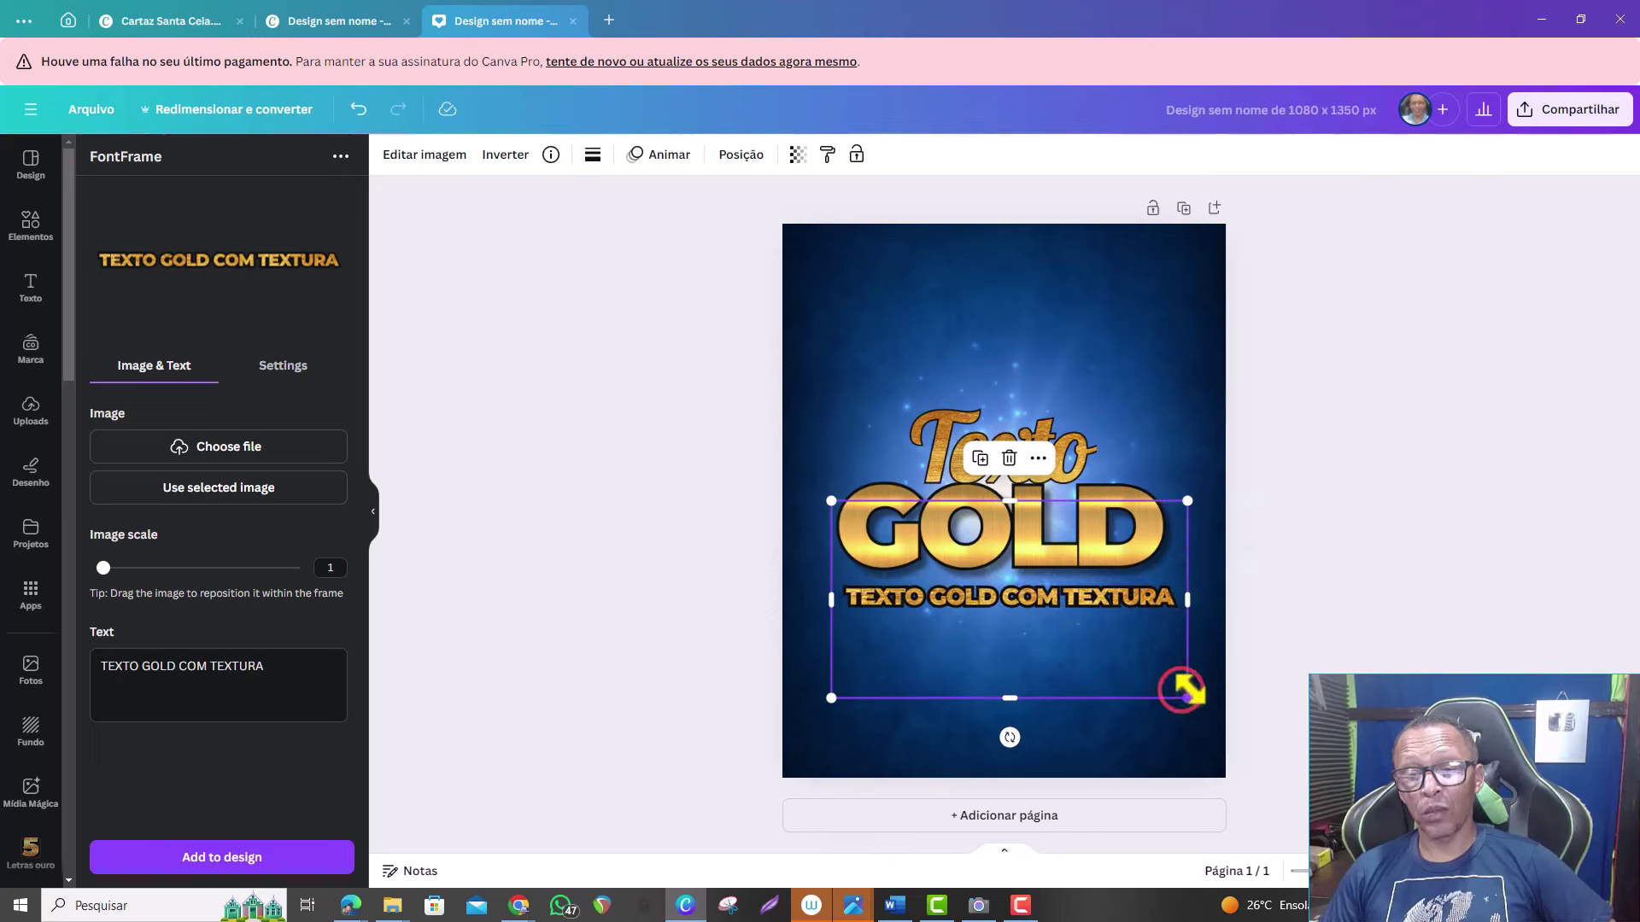
pyautogui.moveTo(1127, 622); pyautogui.dragTo(1109, 592)
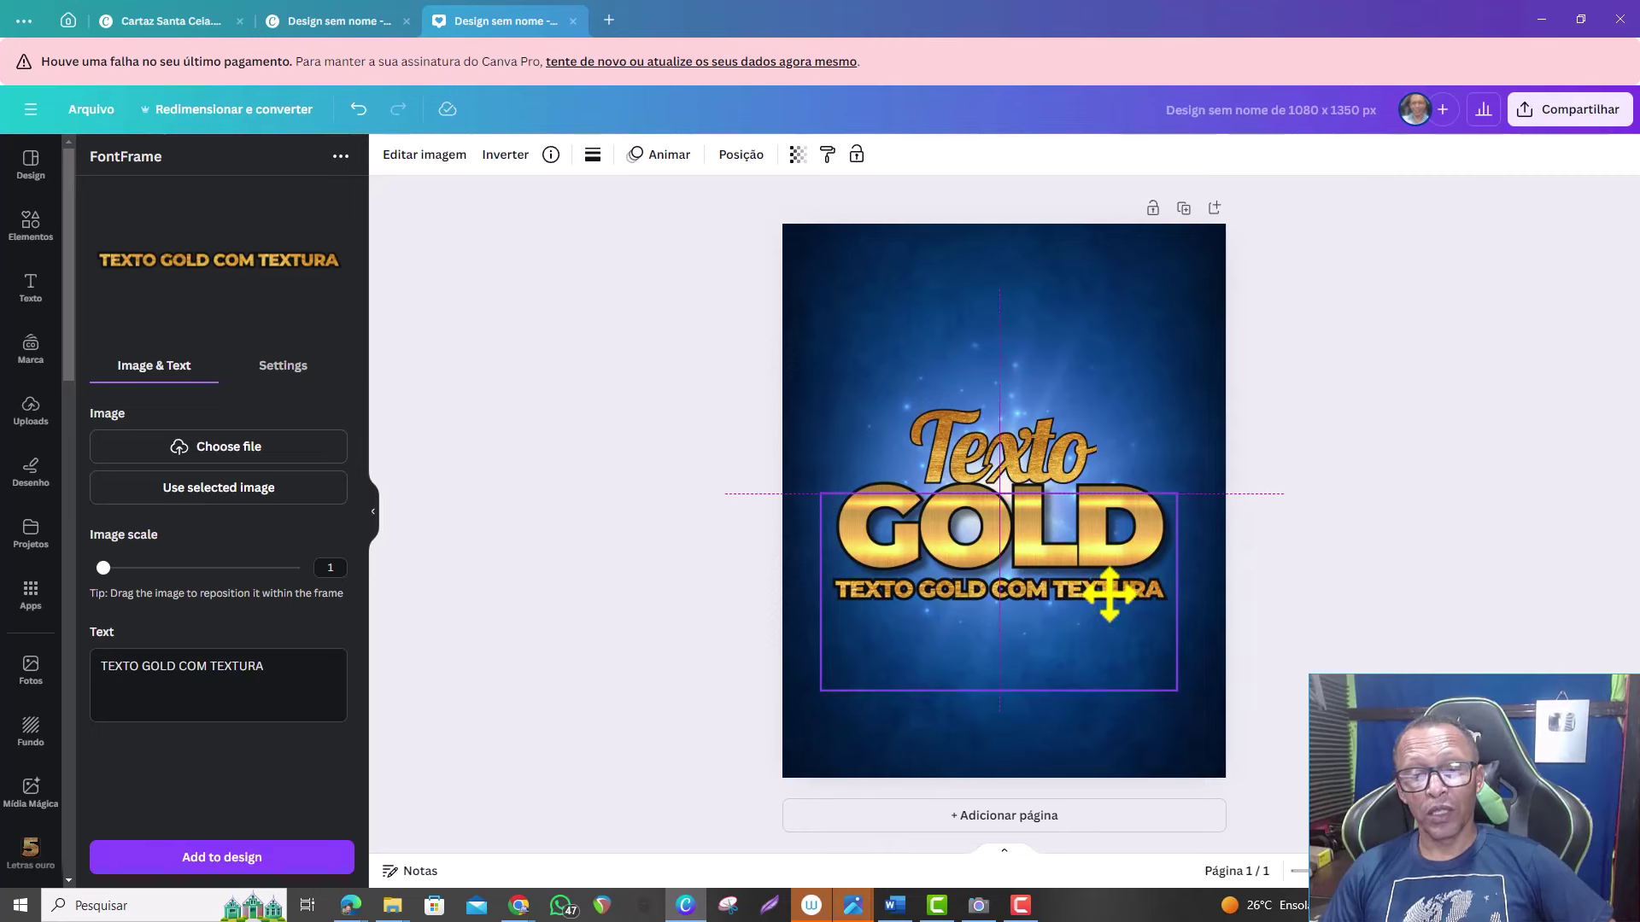
pyautogui.click(641, 381)
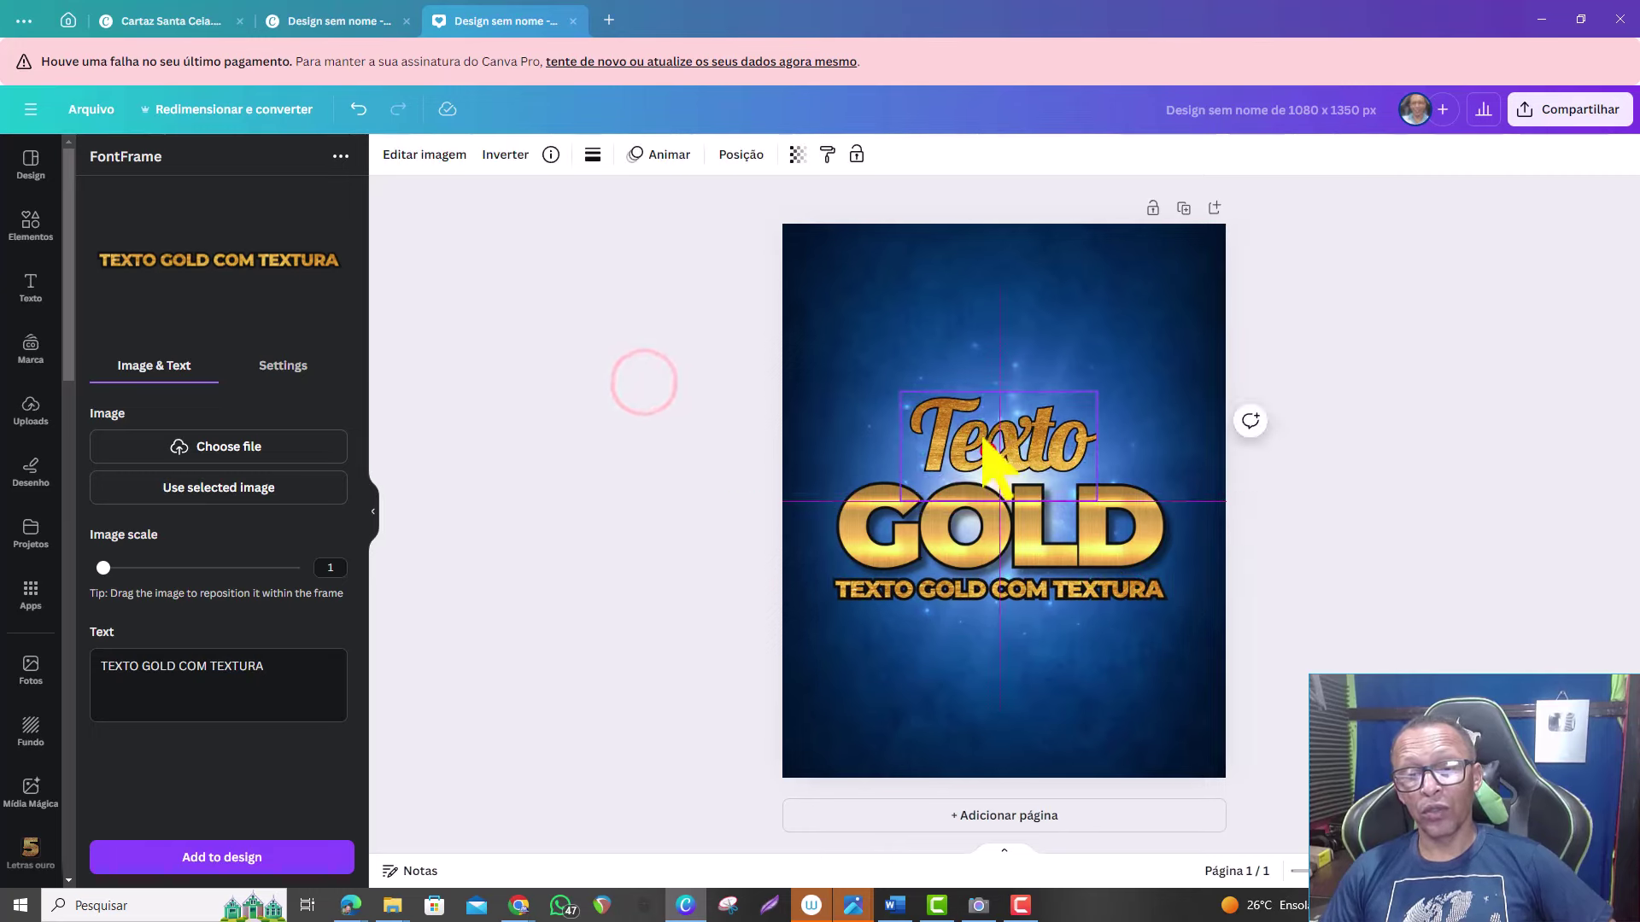
# - Slightly shrink the Texto script and nudge it up and left
pyautogui.moveTo(989, 457); pyautogui.dragTo(984, 447)
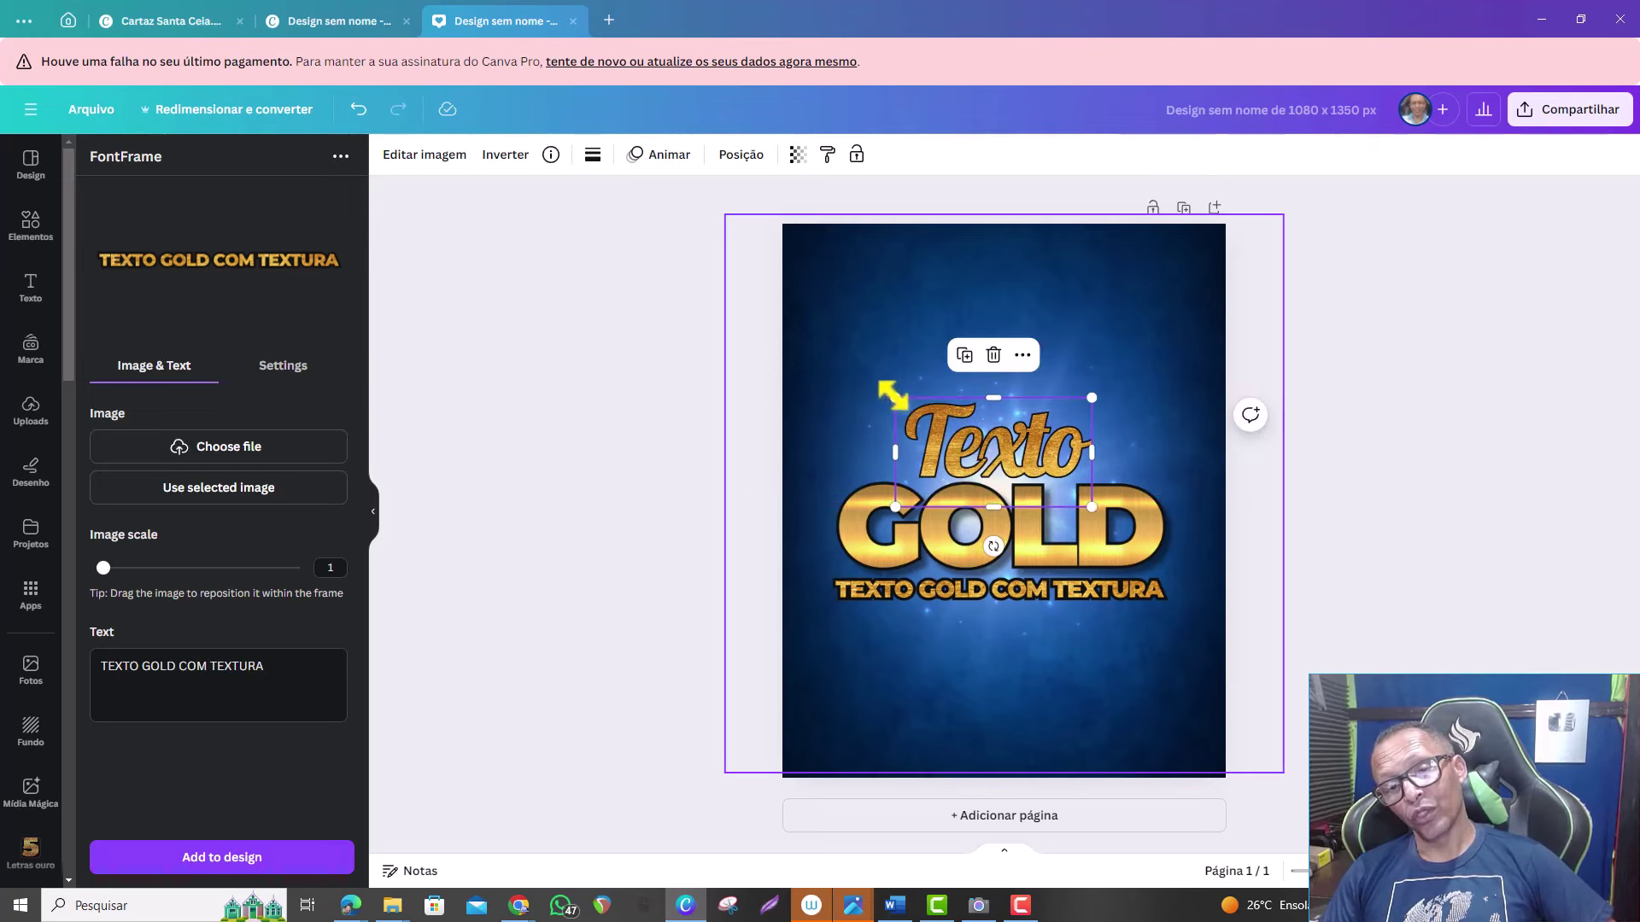
pyautogui.moveTo(895, 398); pyautogui.dragTo(902, 402)
pyautogui.moveTo(1038, 461); pyautogui.dragTo(1031, 460)
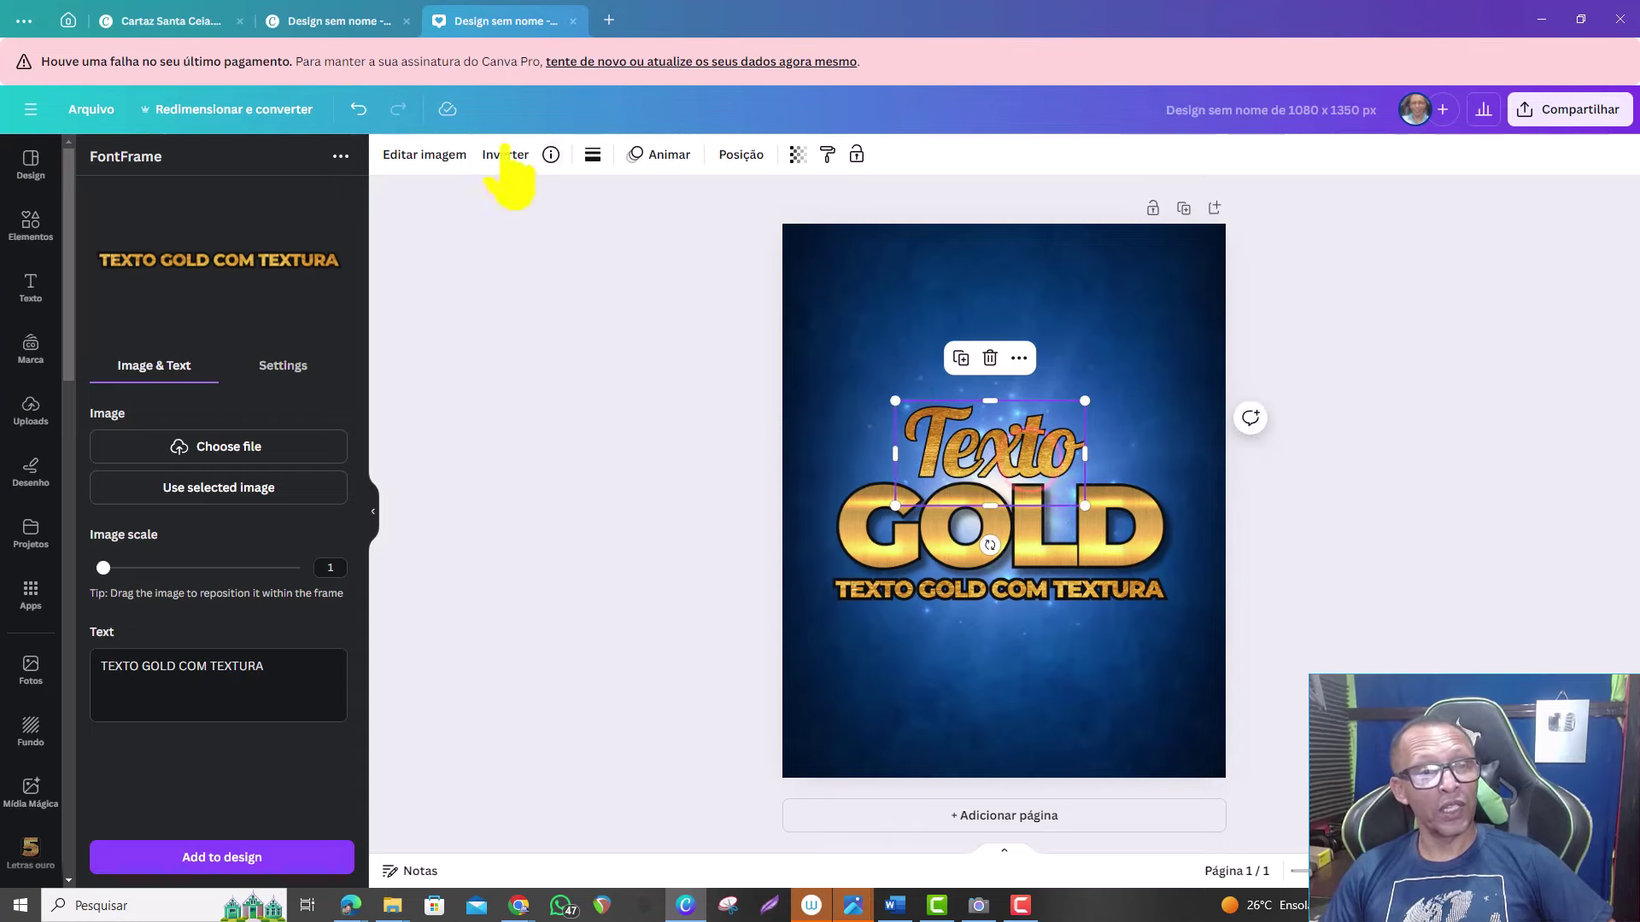
# - Apply the Projetada drop shadow to Texto and the GOLD group, then add COM TEXTURA BRILHANTE
pyautogui.click(423, 156)
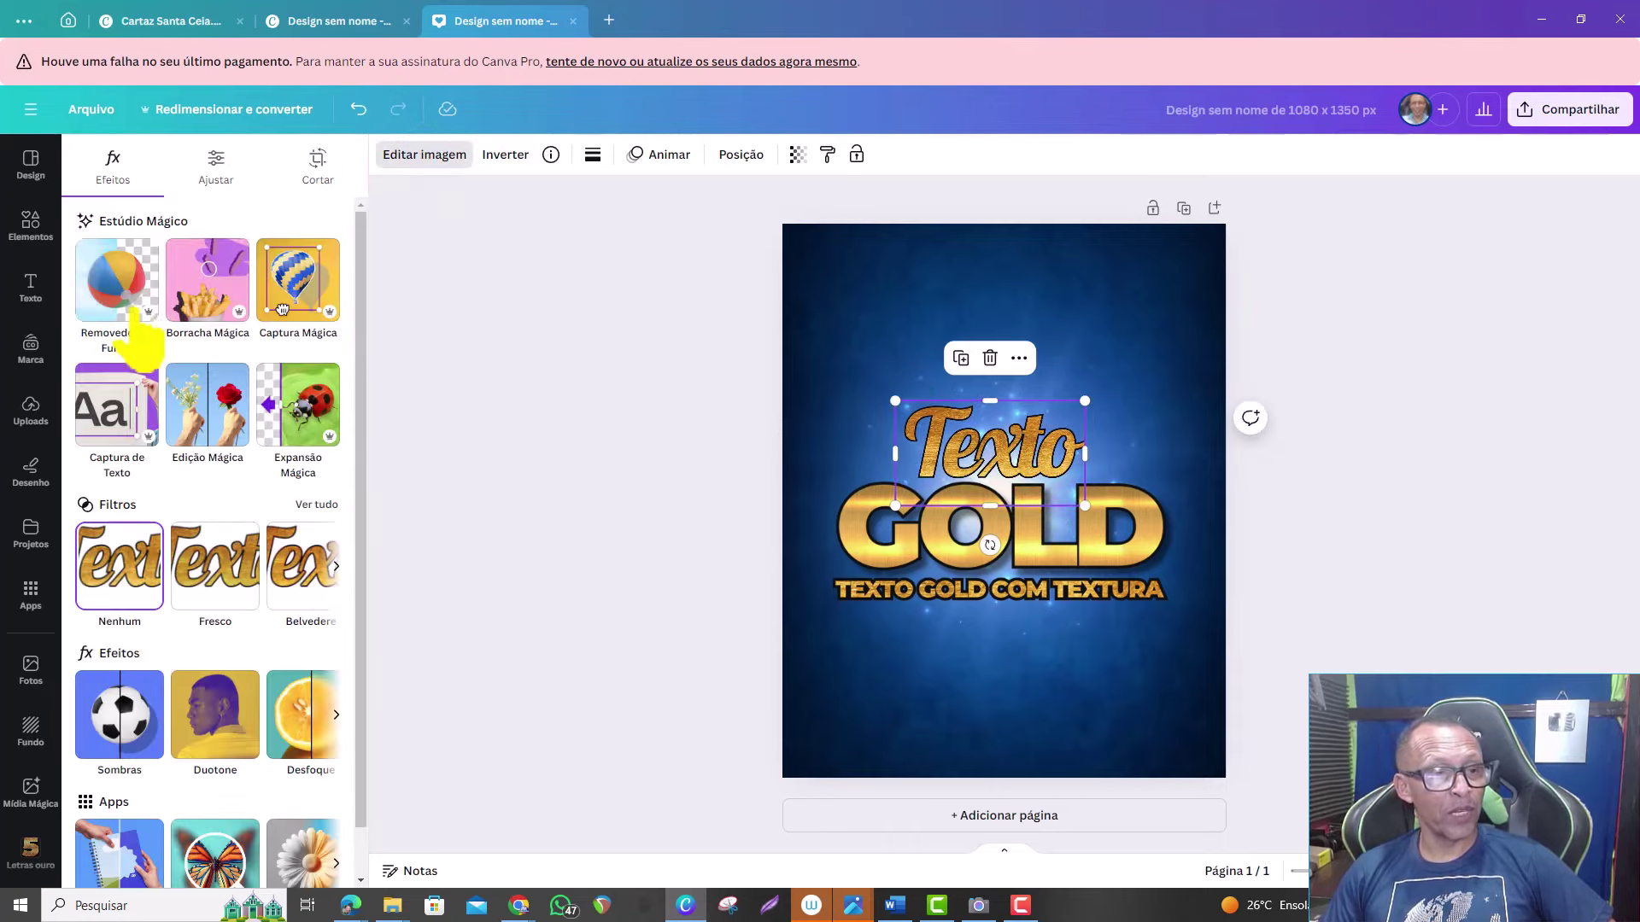
pyautogui.click(121, 718)
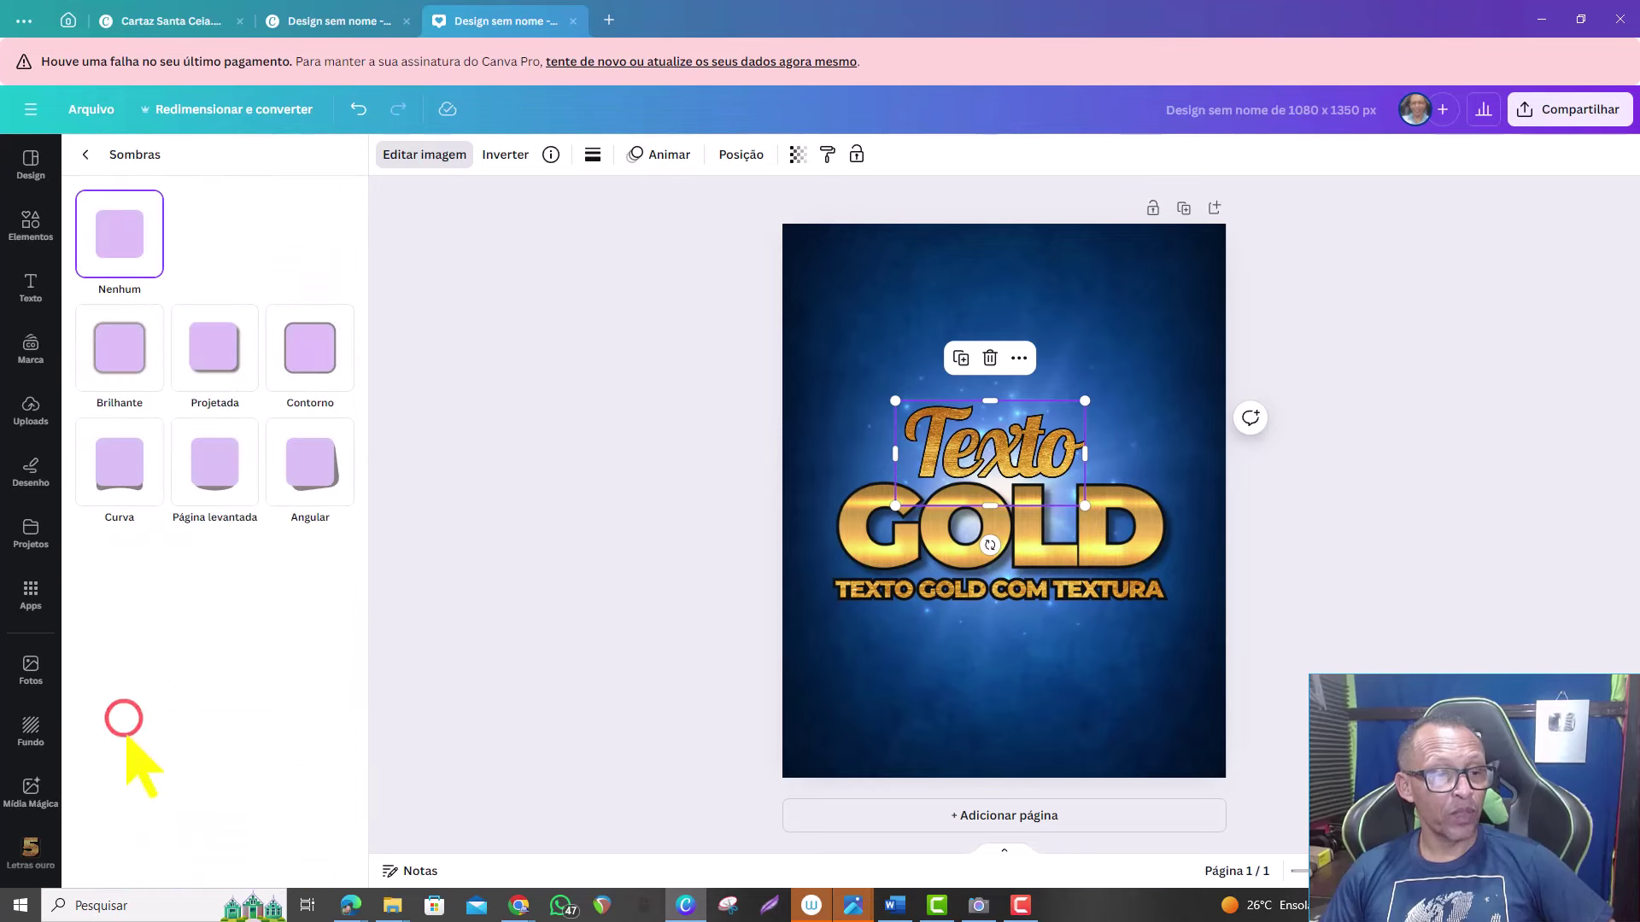
pyautogui.click(214, 358)
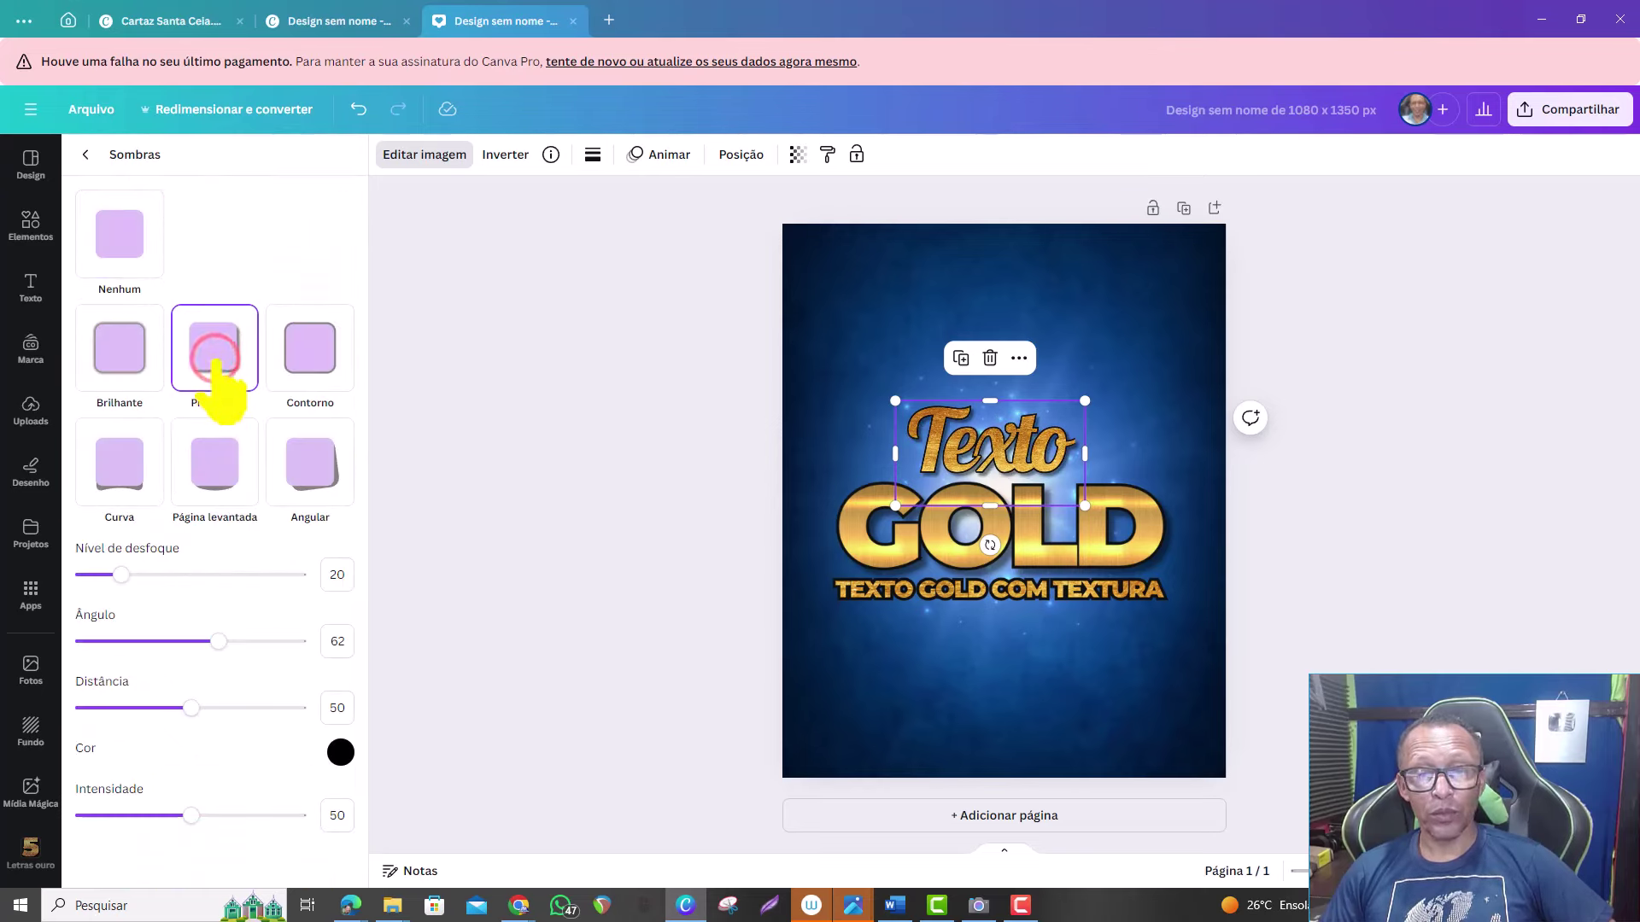
pyautogui.click(1067, 597)
pyautogui.click(210, 363)
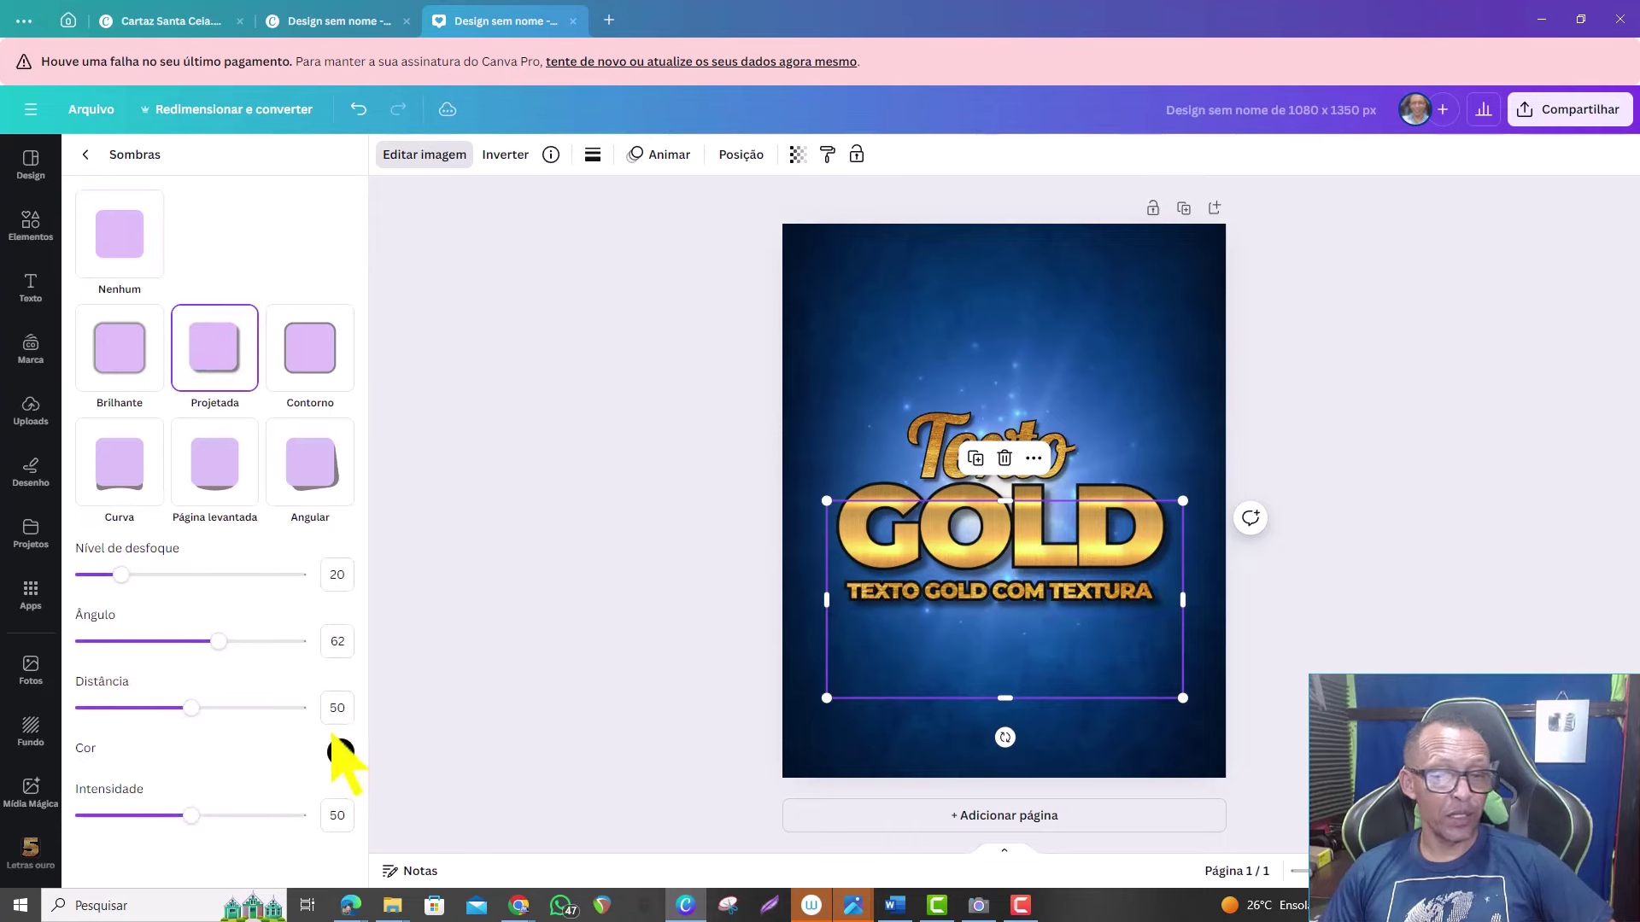
pyautogui.click(644, 478)
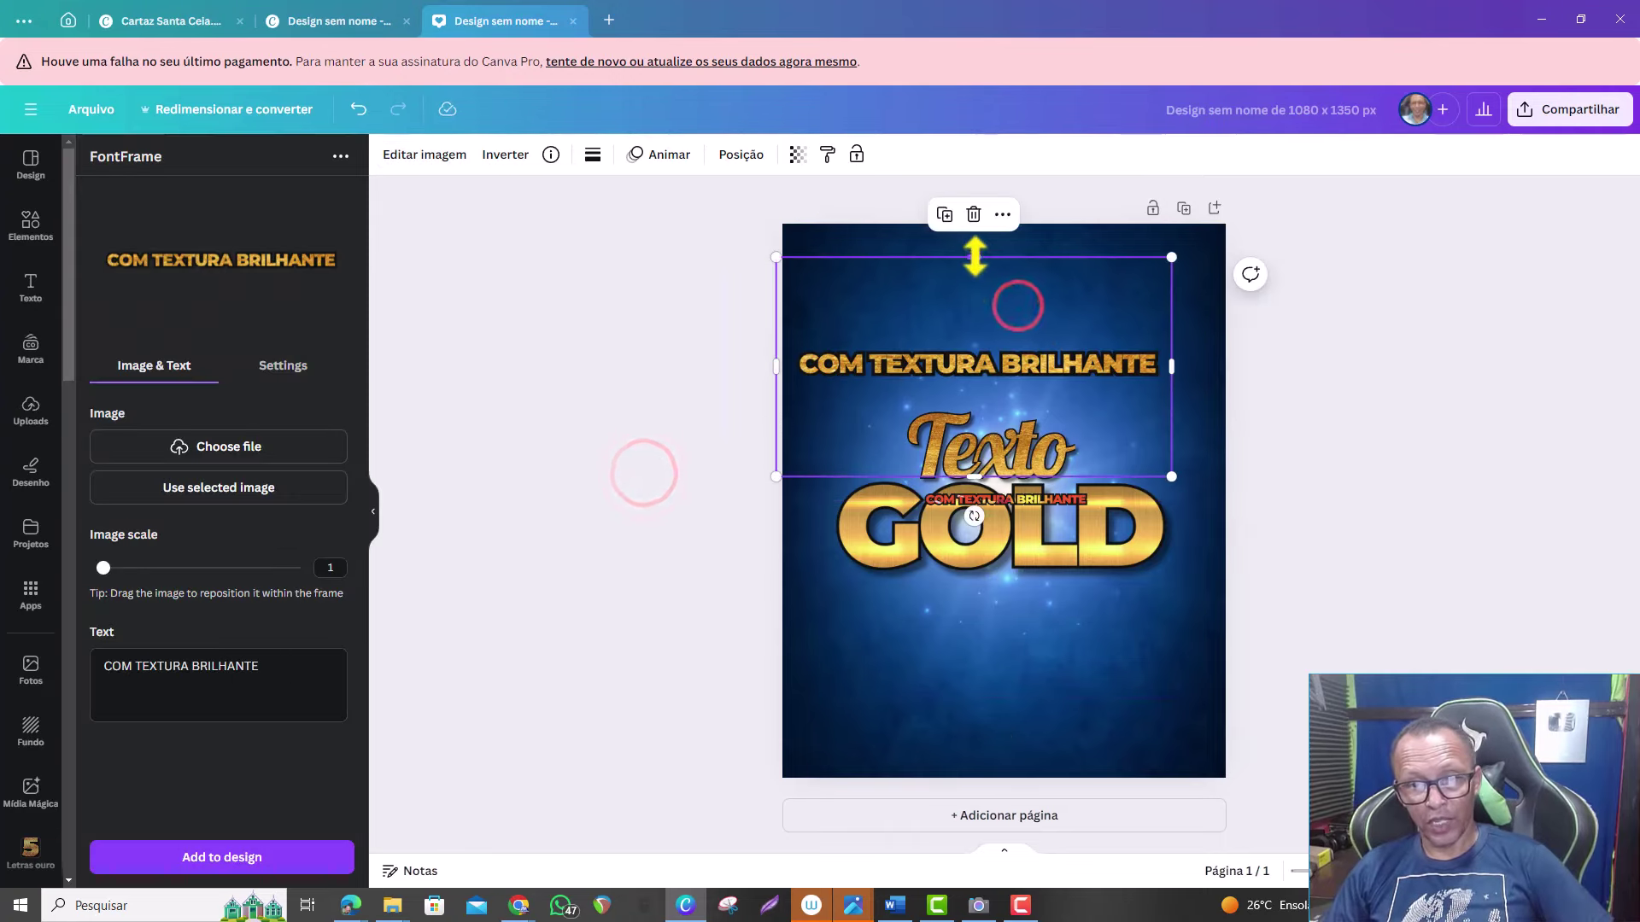
# - Place the gold COM TEXTURA BRILHANTE line under GOLD and delete the red duplicate
pyautogui.moveTo(974, 256); pyautogui.dragTo(999, 595)
pyautogui.moveTo(982, 504)
pyautogui.mouseDown()
pyautogui.moveTo(962, 285)
pyautogui.moveTo(978, 265)
pyautogui.mouseUp()
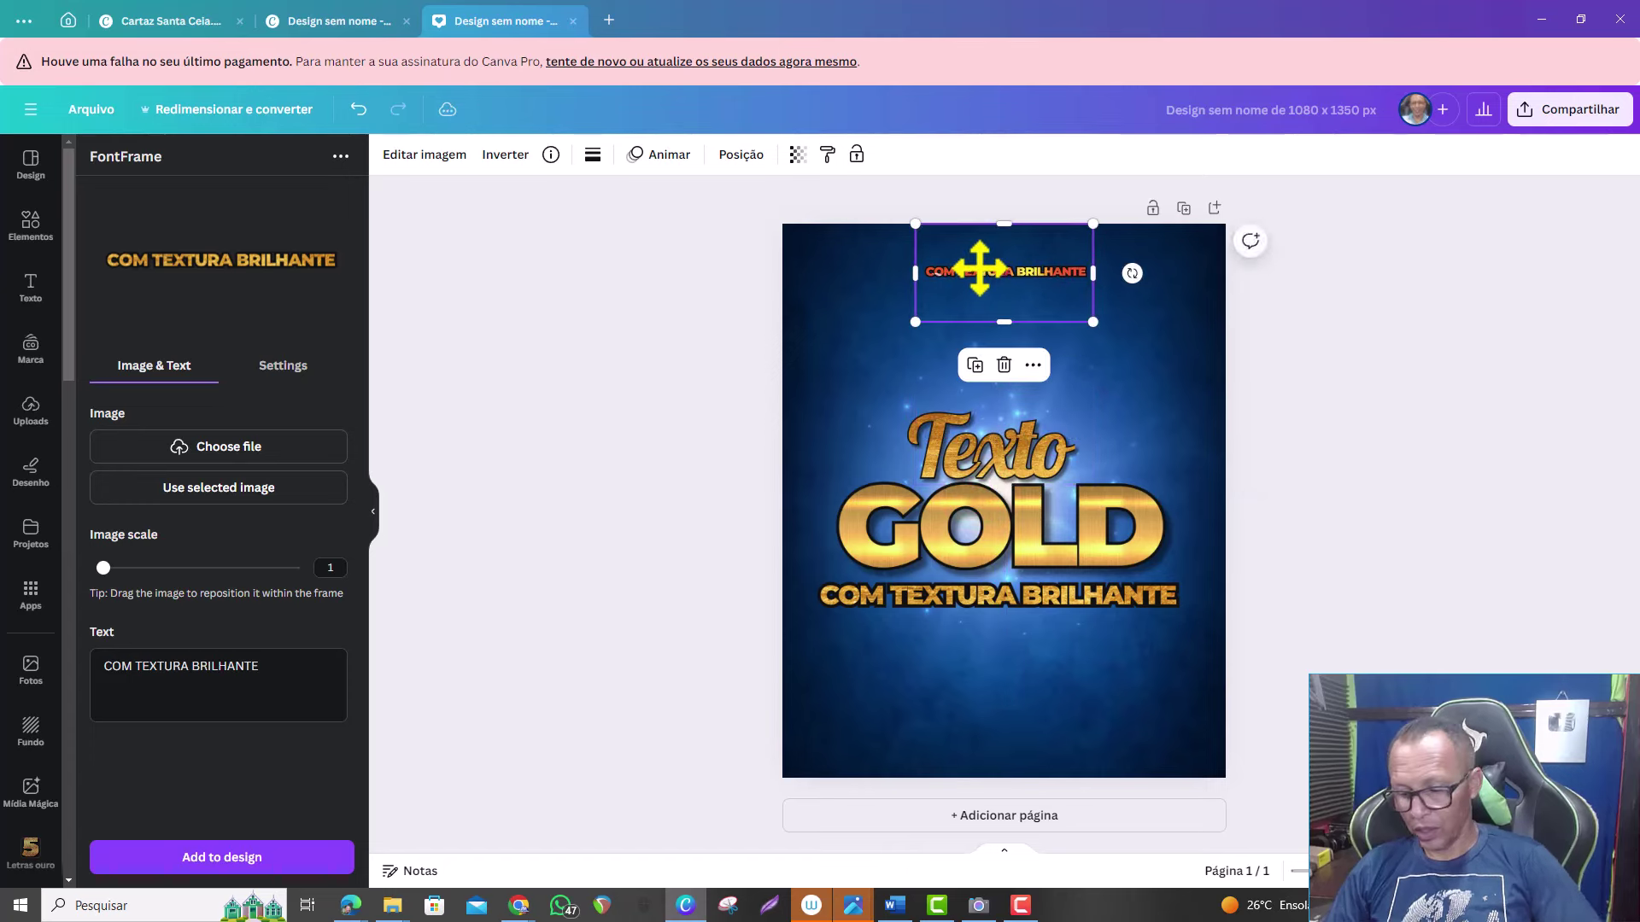
pyautogui.press('Delete')
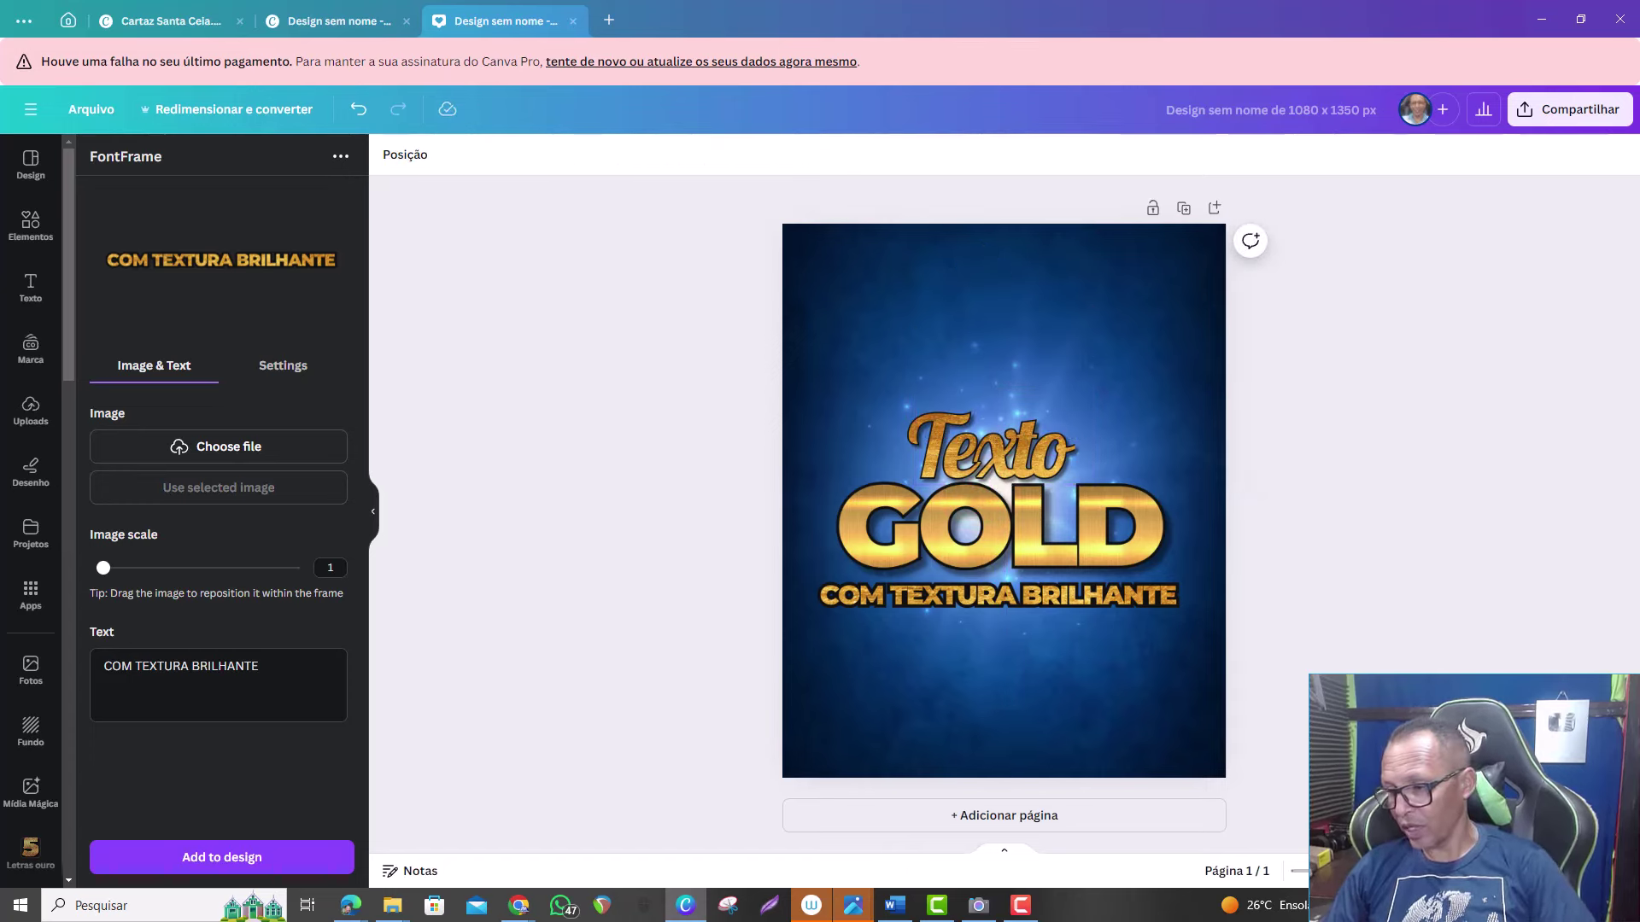
# - Enlarge the sparkle background beyond the page edges and recentre it
pyautogui.click(1028, 301)
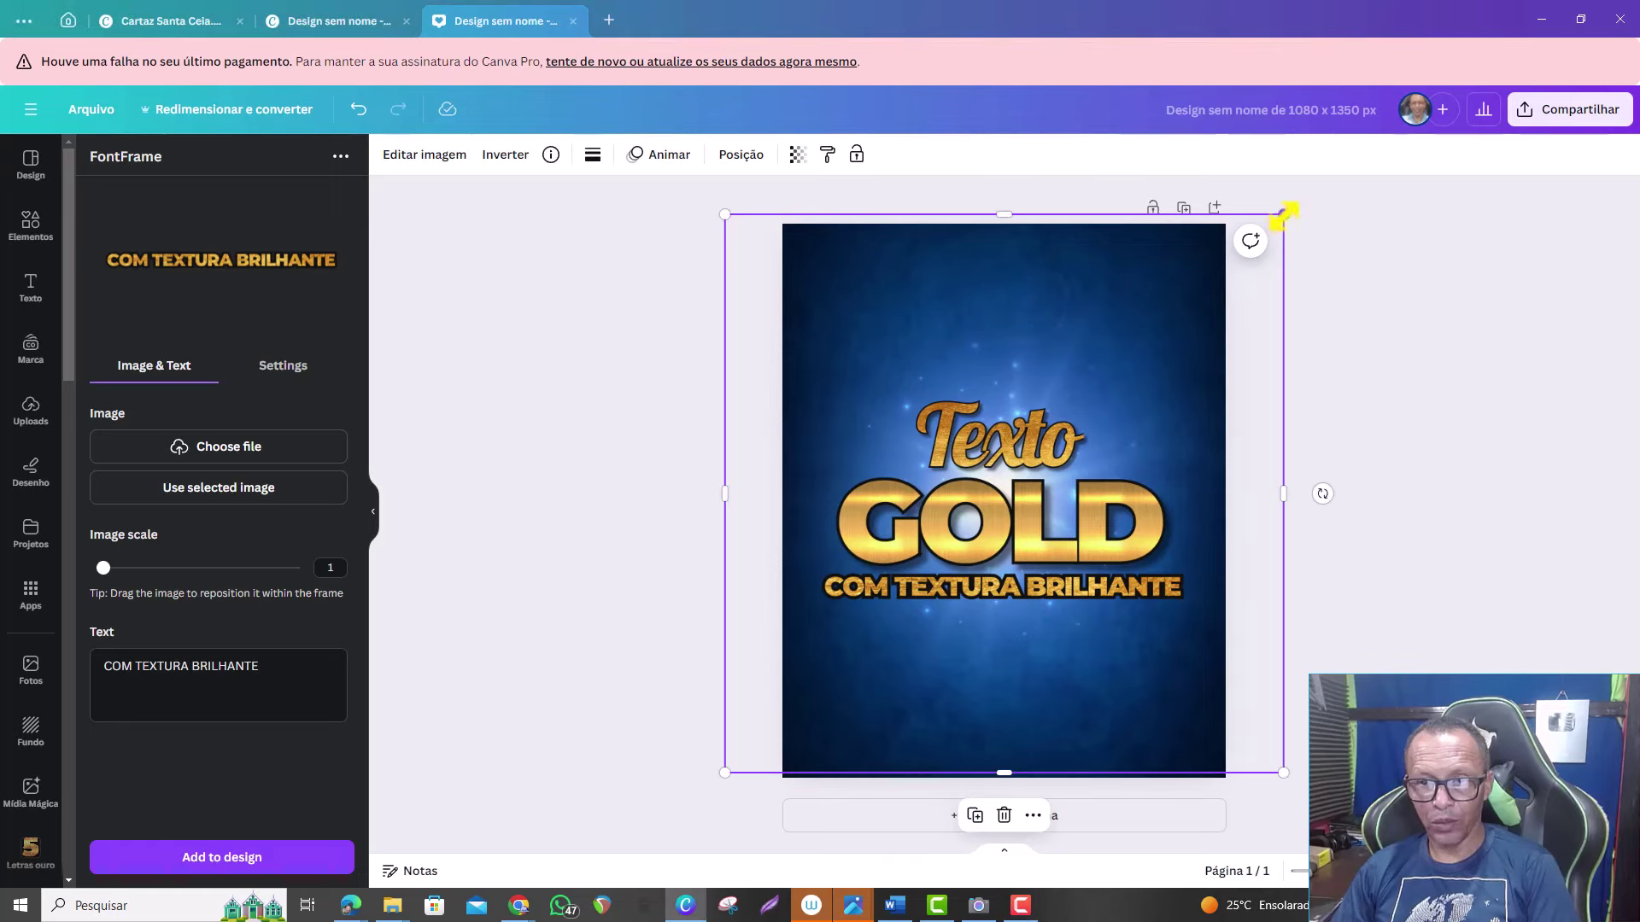
pyautogui.moveTo(1285, 215); pyautogui.dragTo(1330, 168)
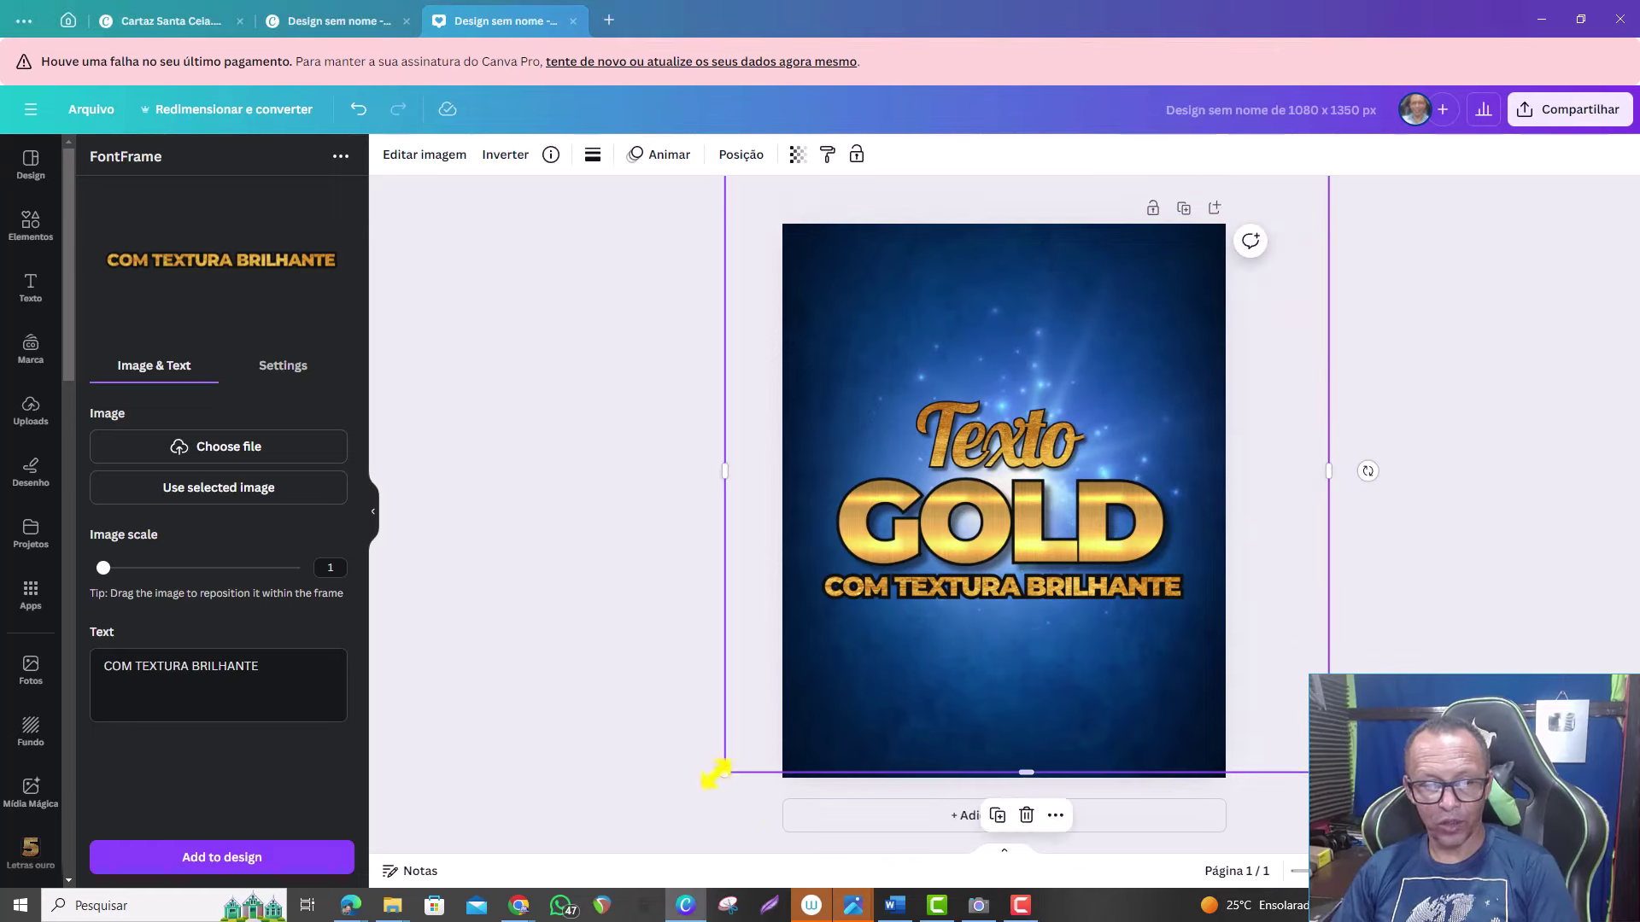
pyautogui.moveTo(724, 775); pyautogui.dragTo(653, 860)
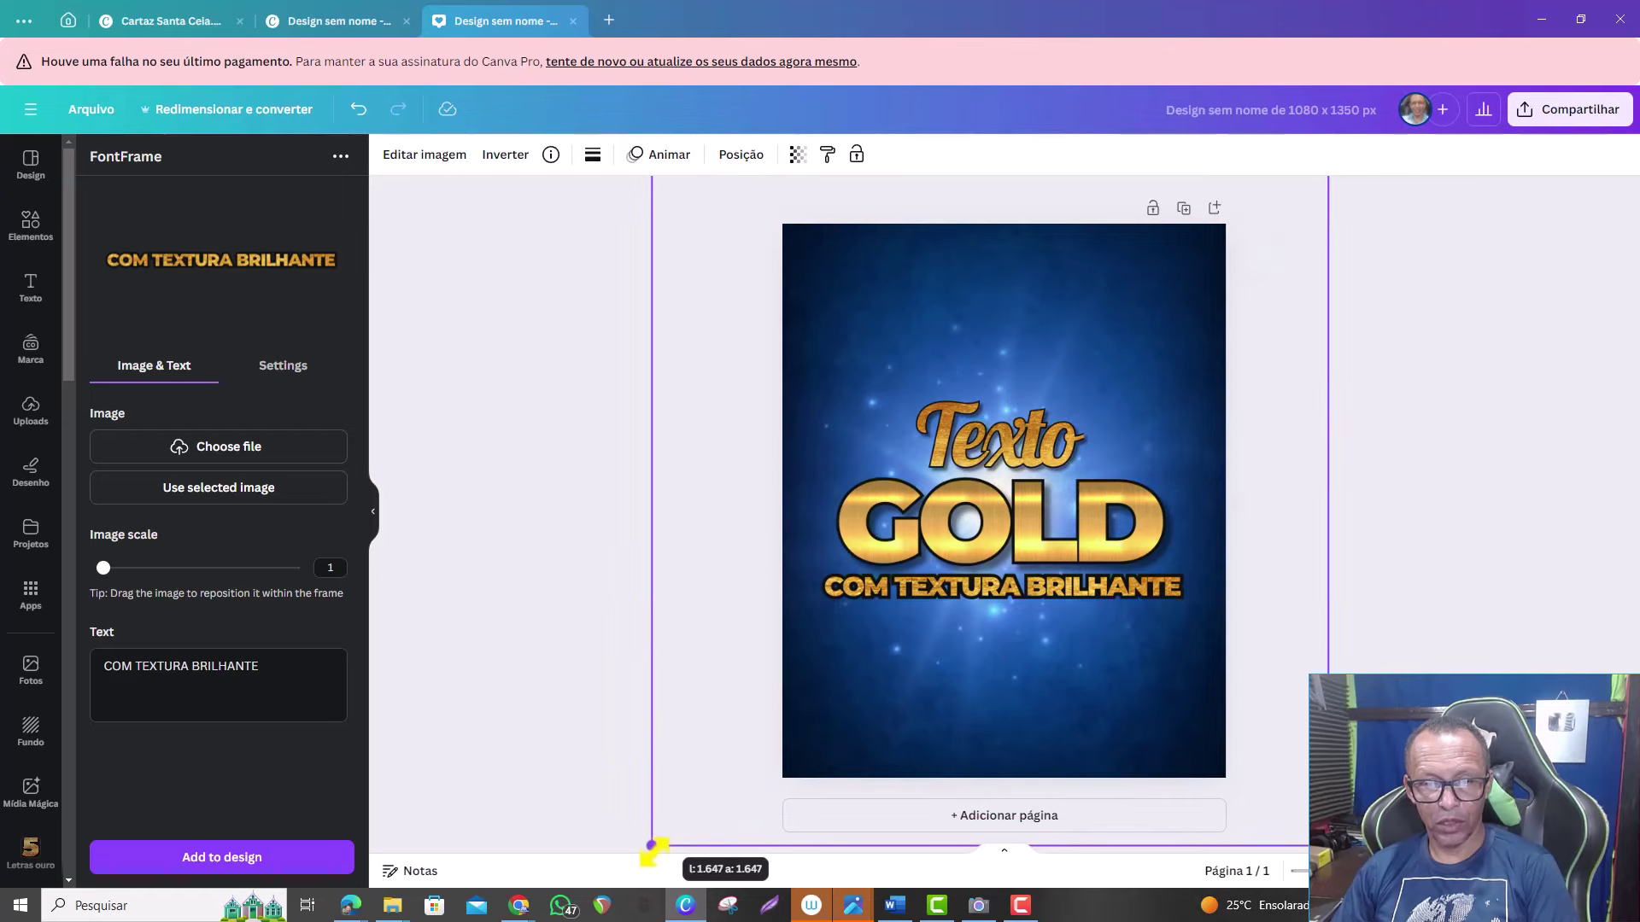
pyautogui.moveTo(653, 866); pyautogui.dragTo(632, 872)
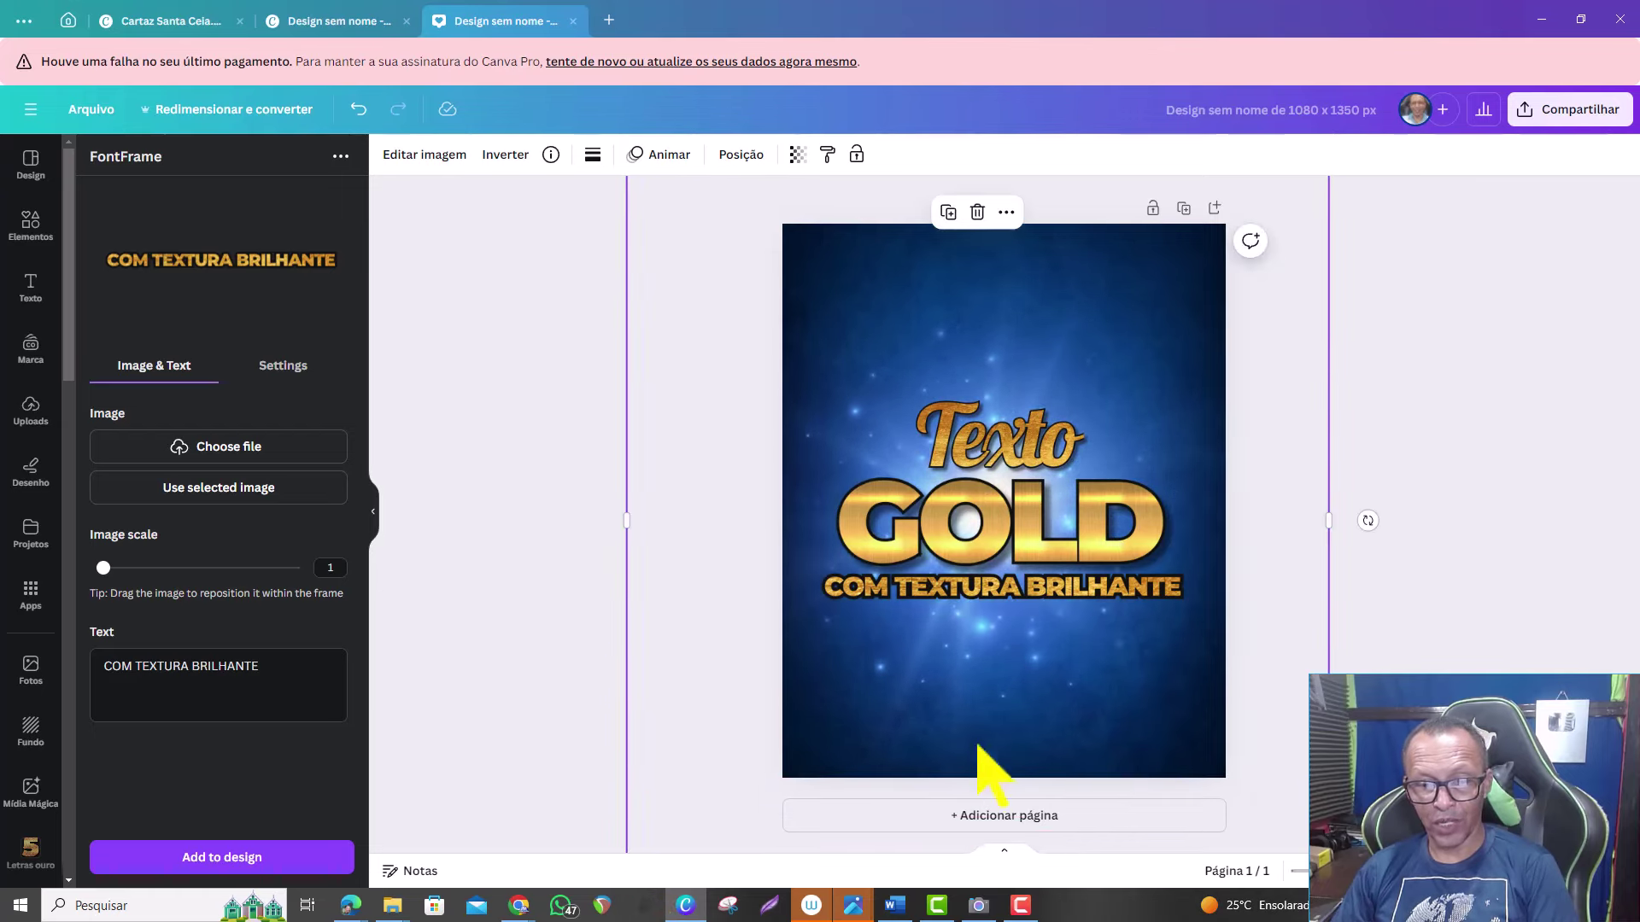
pyautogui.moveTo(991, 765); pyautogui.dragTo(1043, 669)
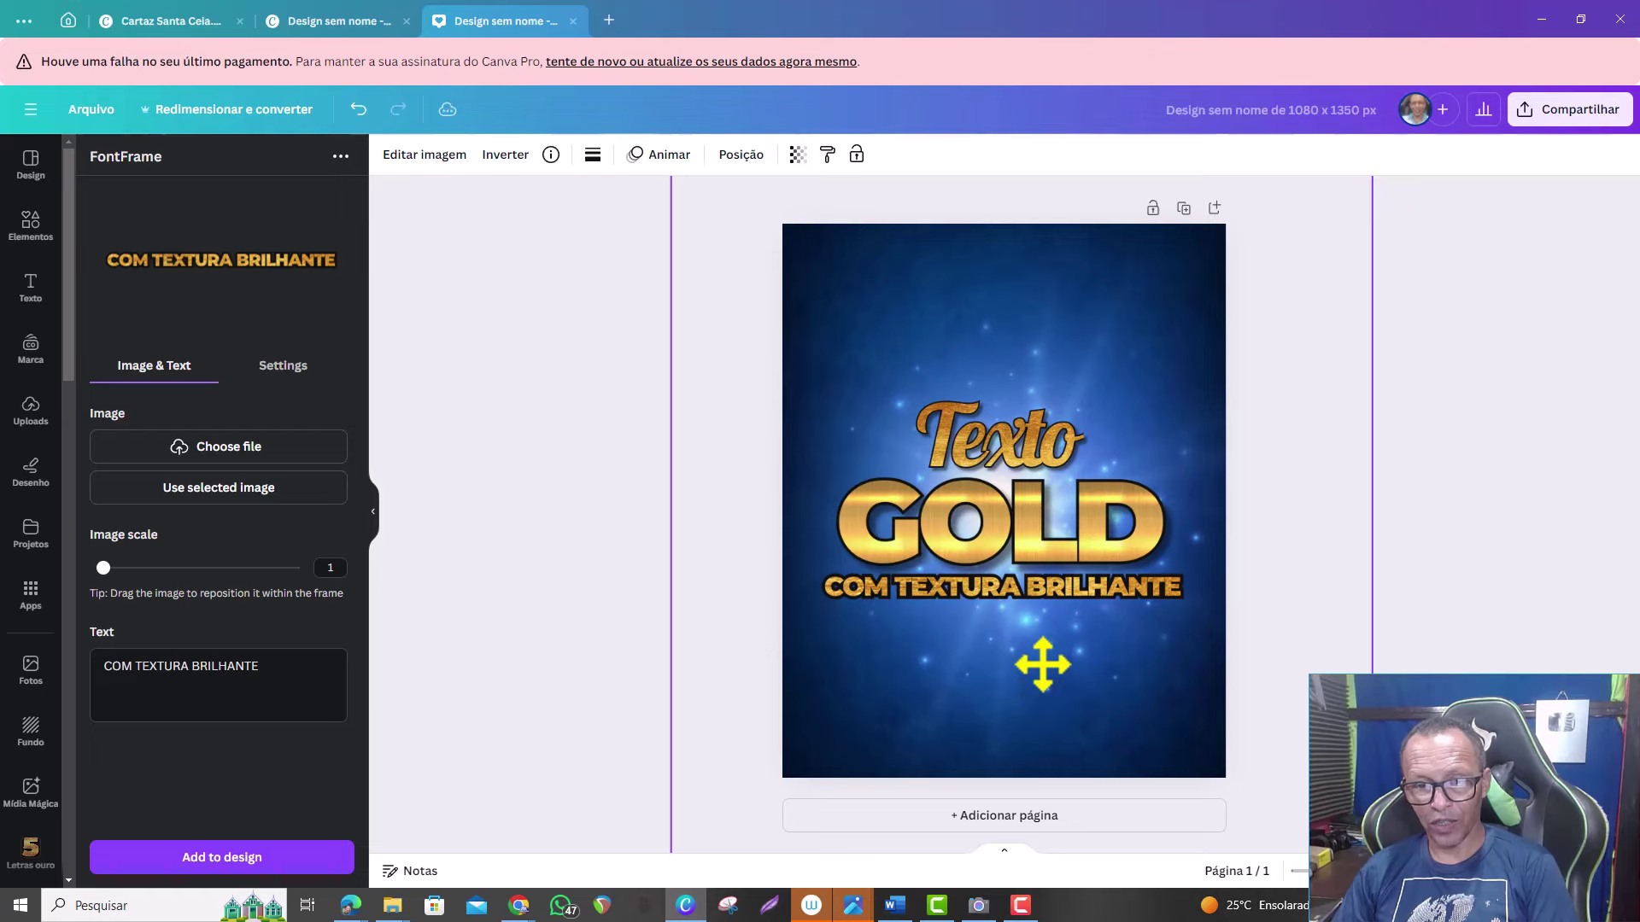
pyautogui.click(546, 461)
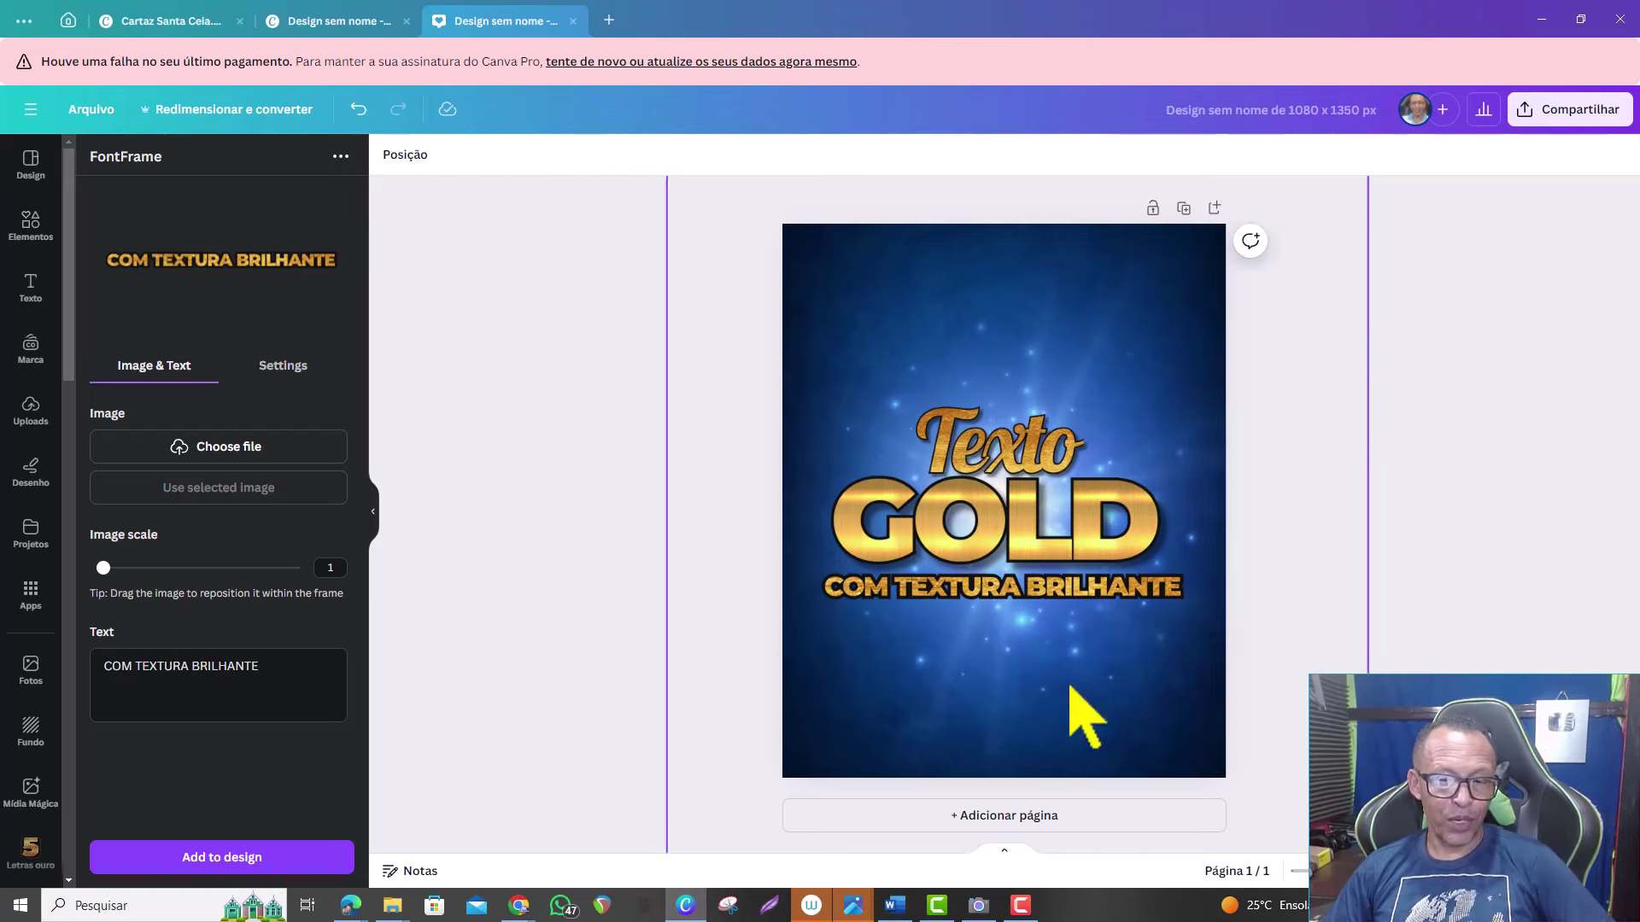
# - Search elements for 'lens flare' and browse all its photo results
pyautogui.click(30, 224)
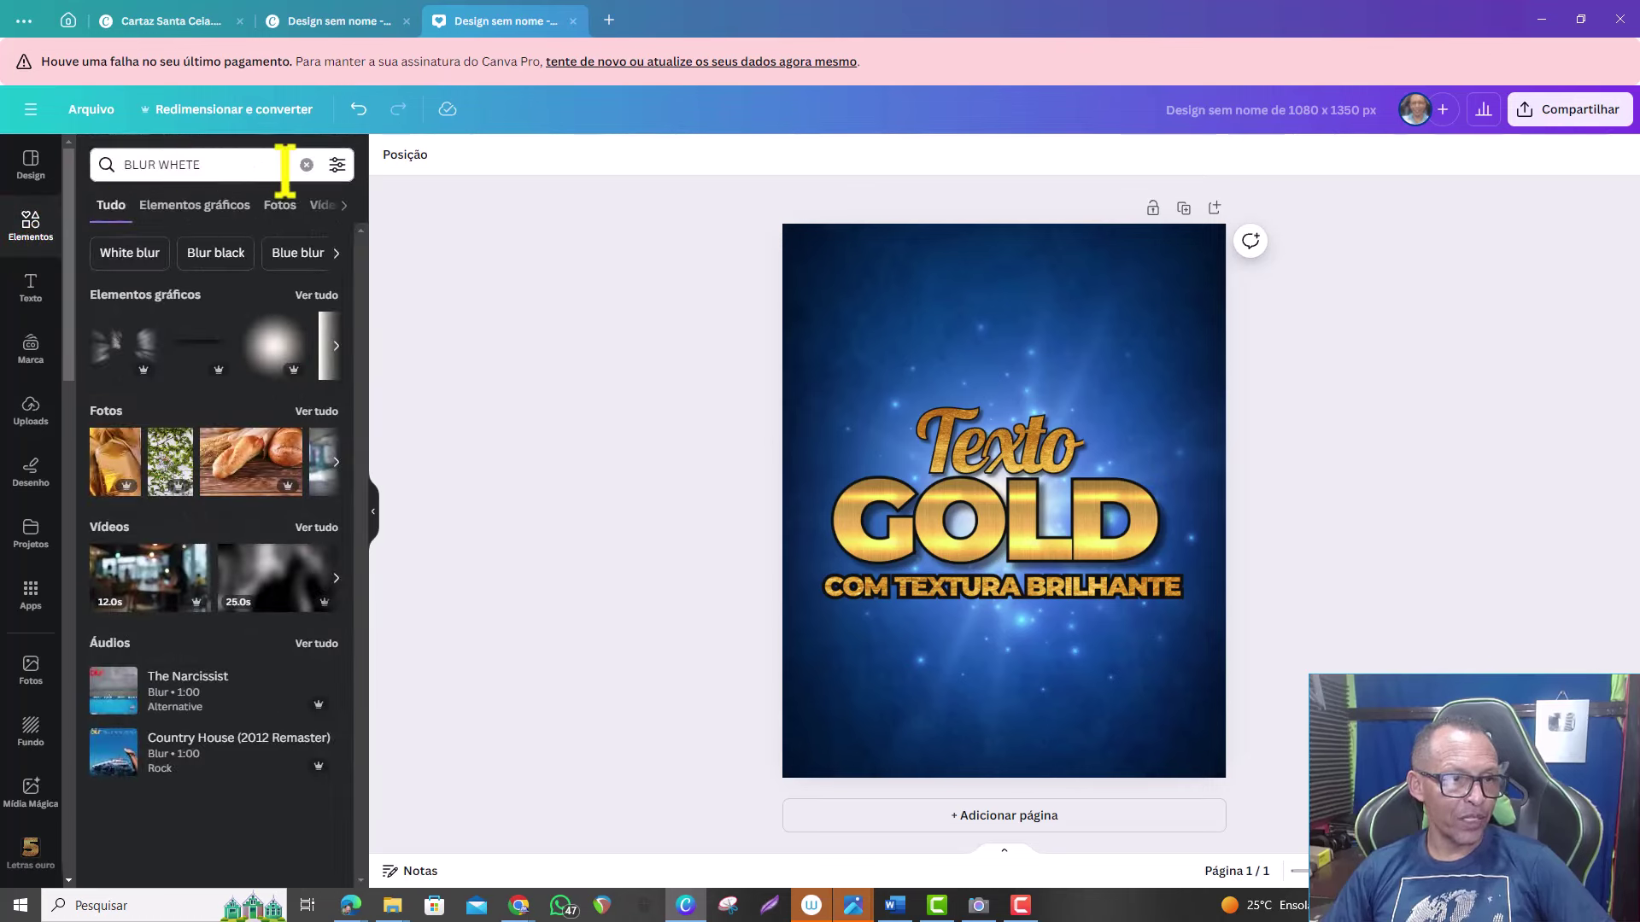
pyautogui.click(305, 164)
pyautogui.click(243, 164)
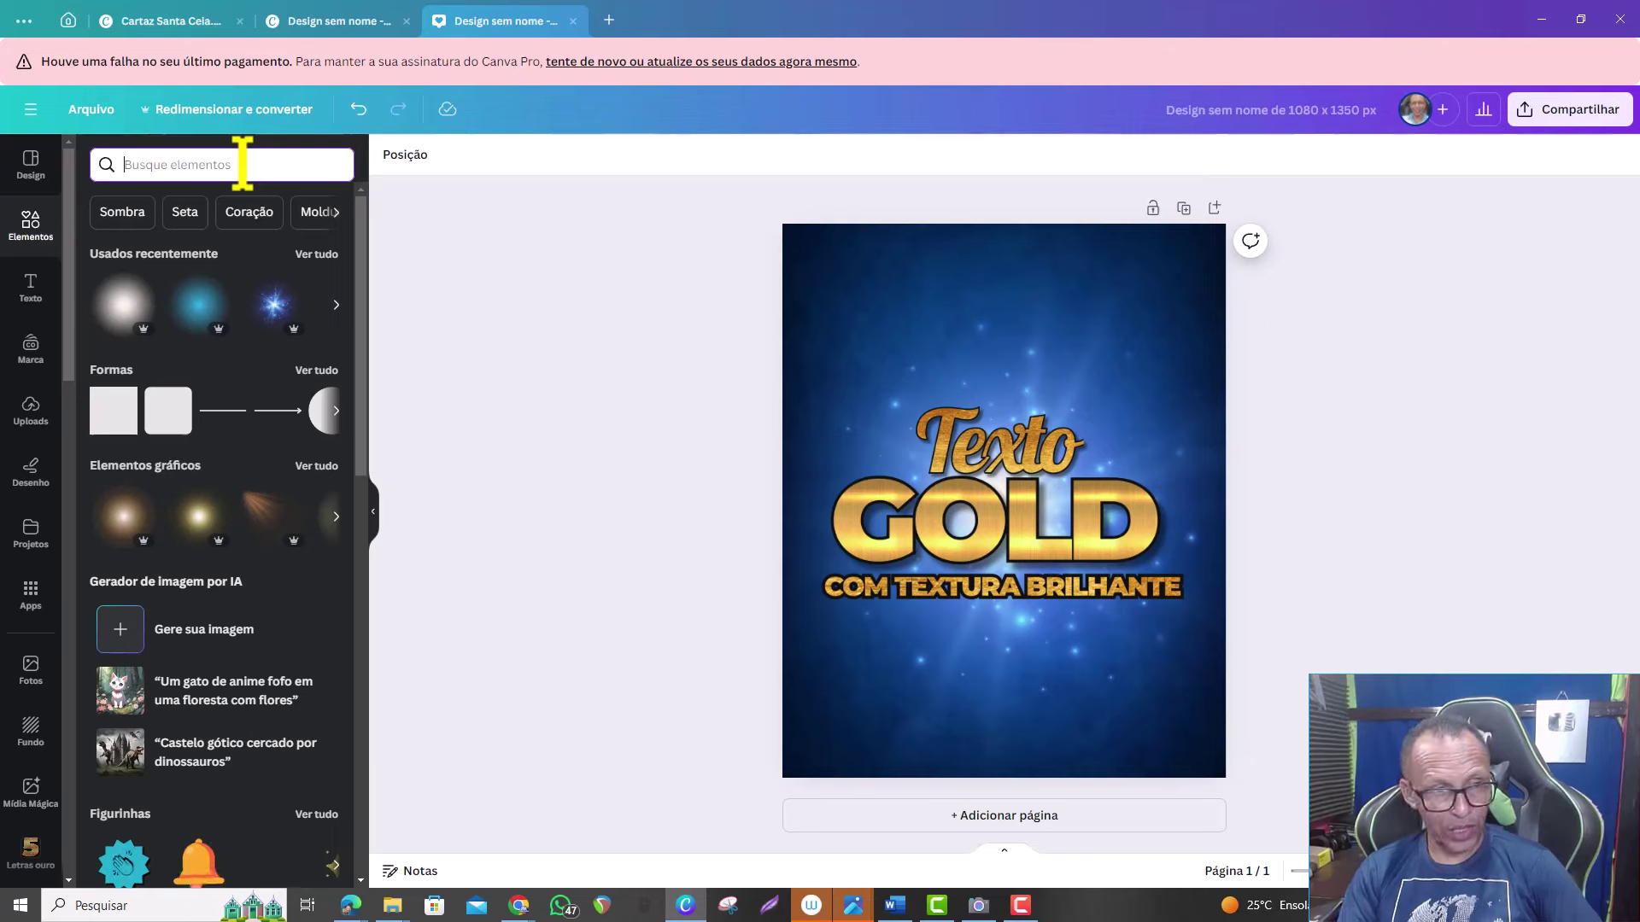
pyautogui.write('lEN')
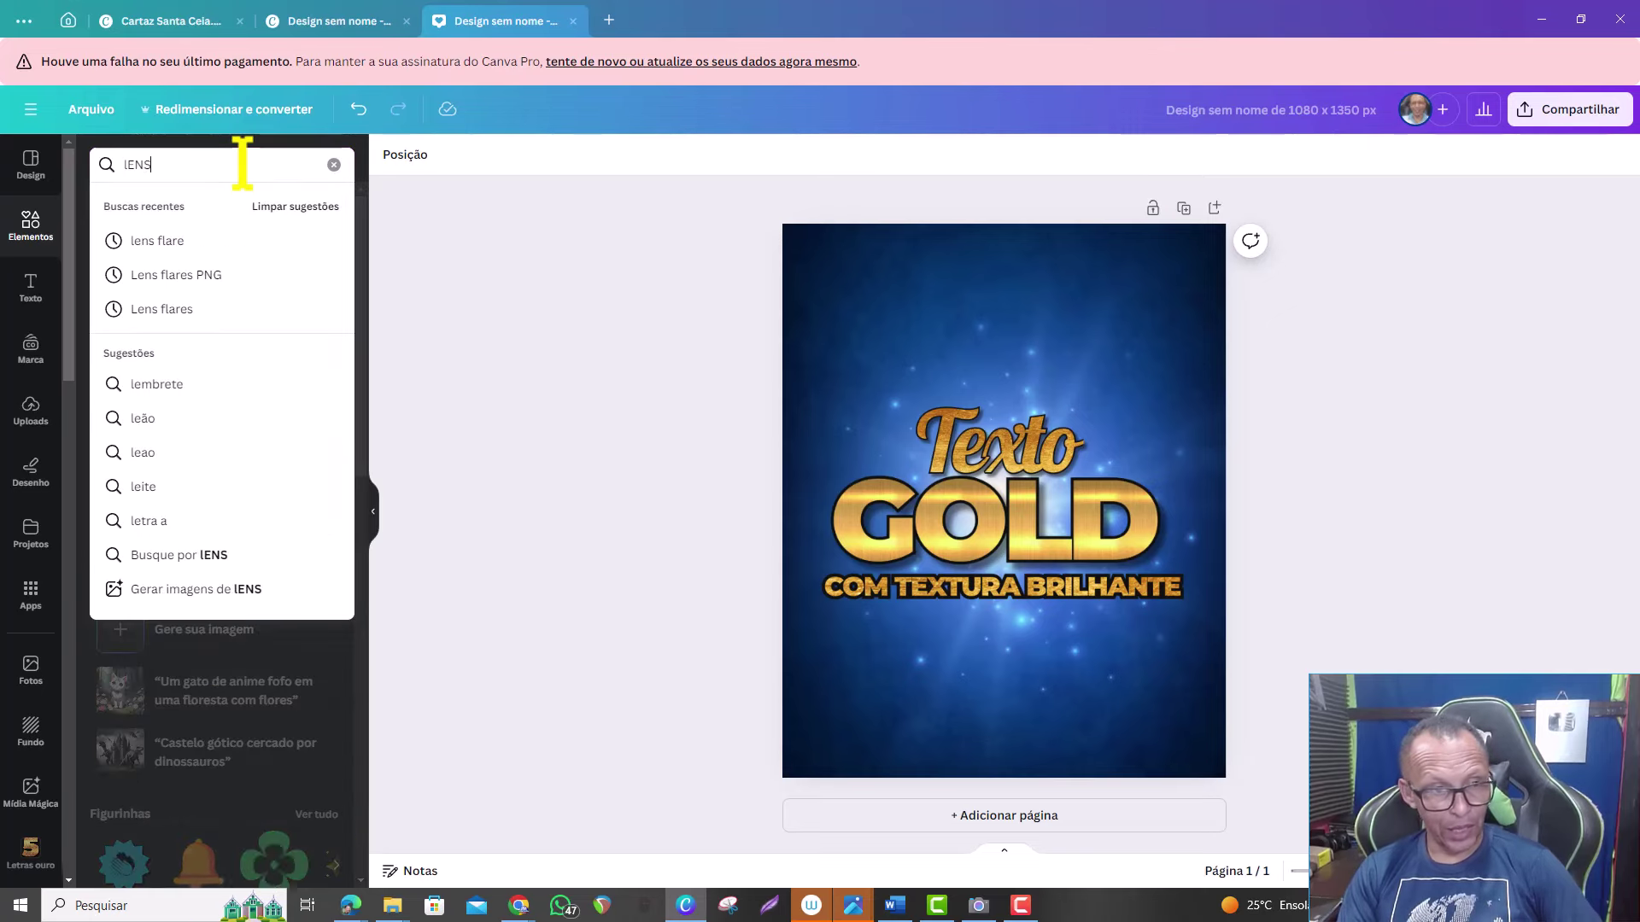
pyautogui.write('S')
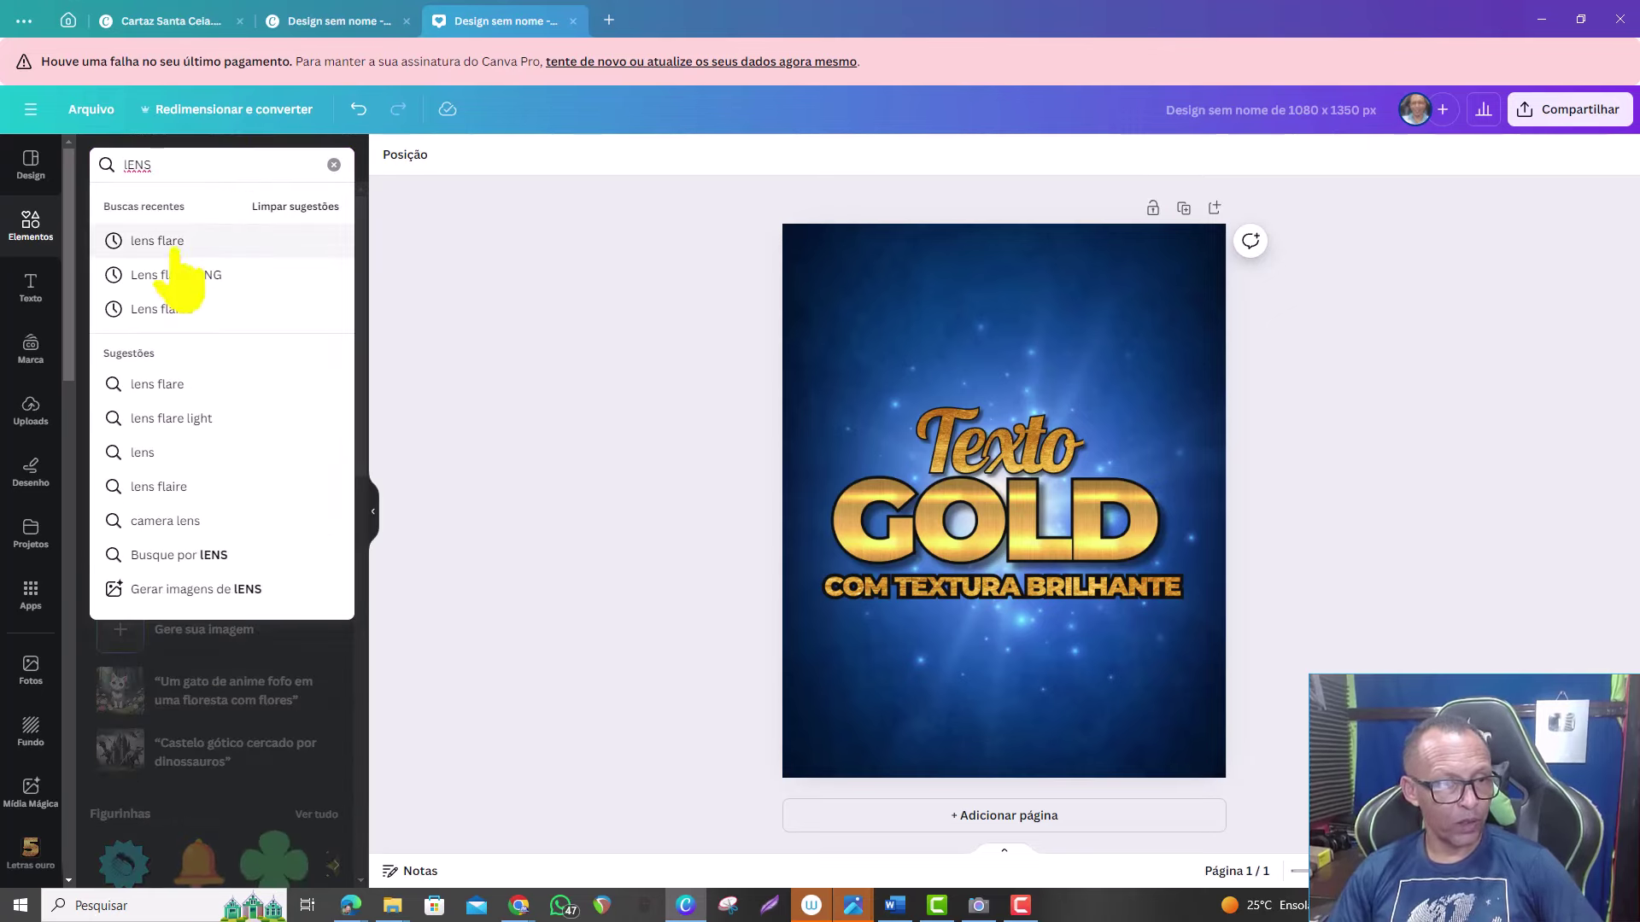
pyautogui.click(175, 242)
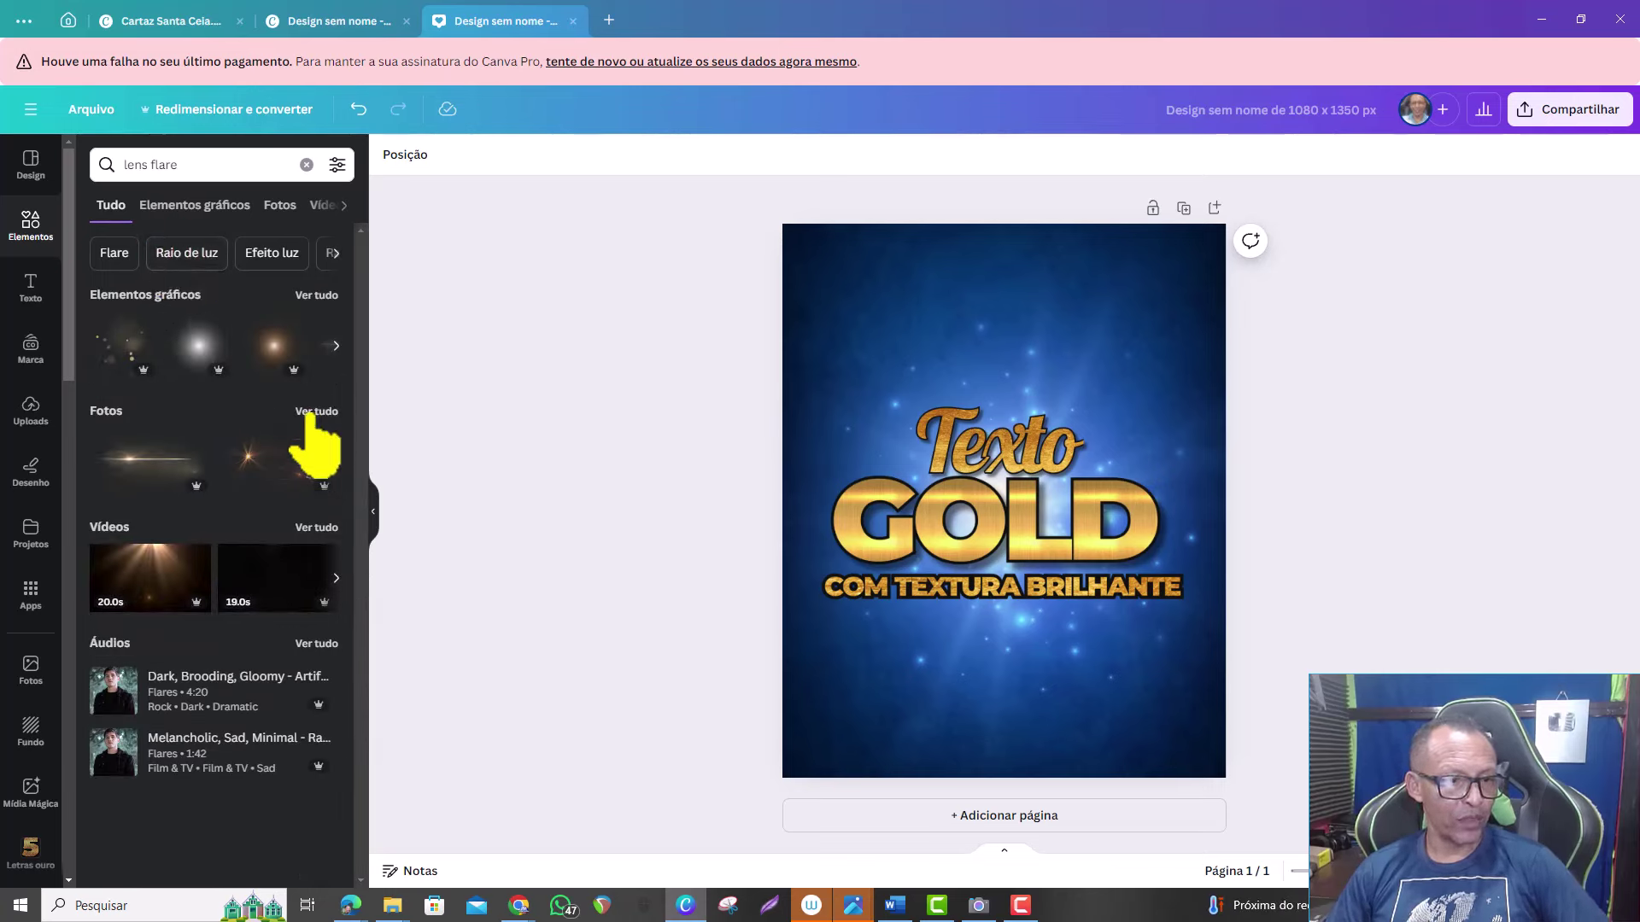
pyautogui.click(309, 409)
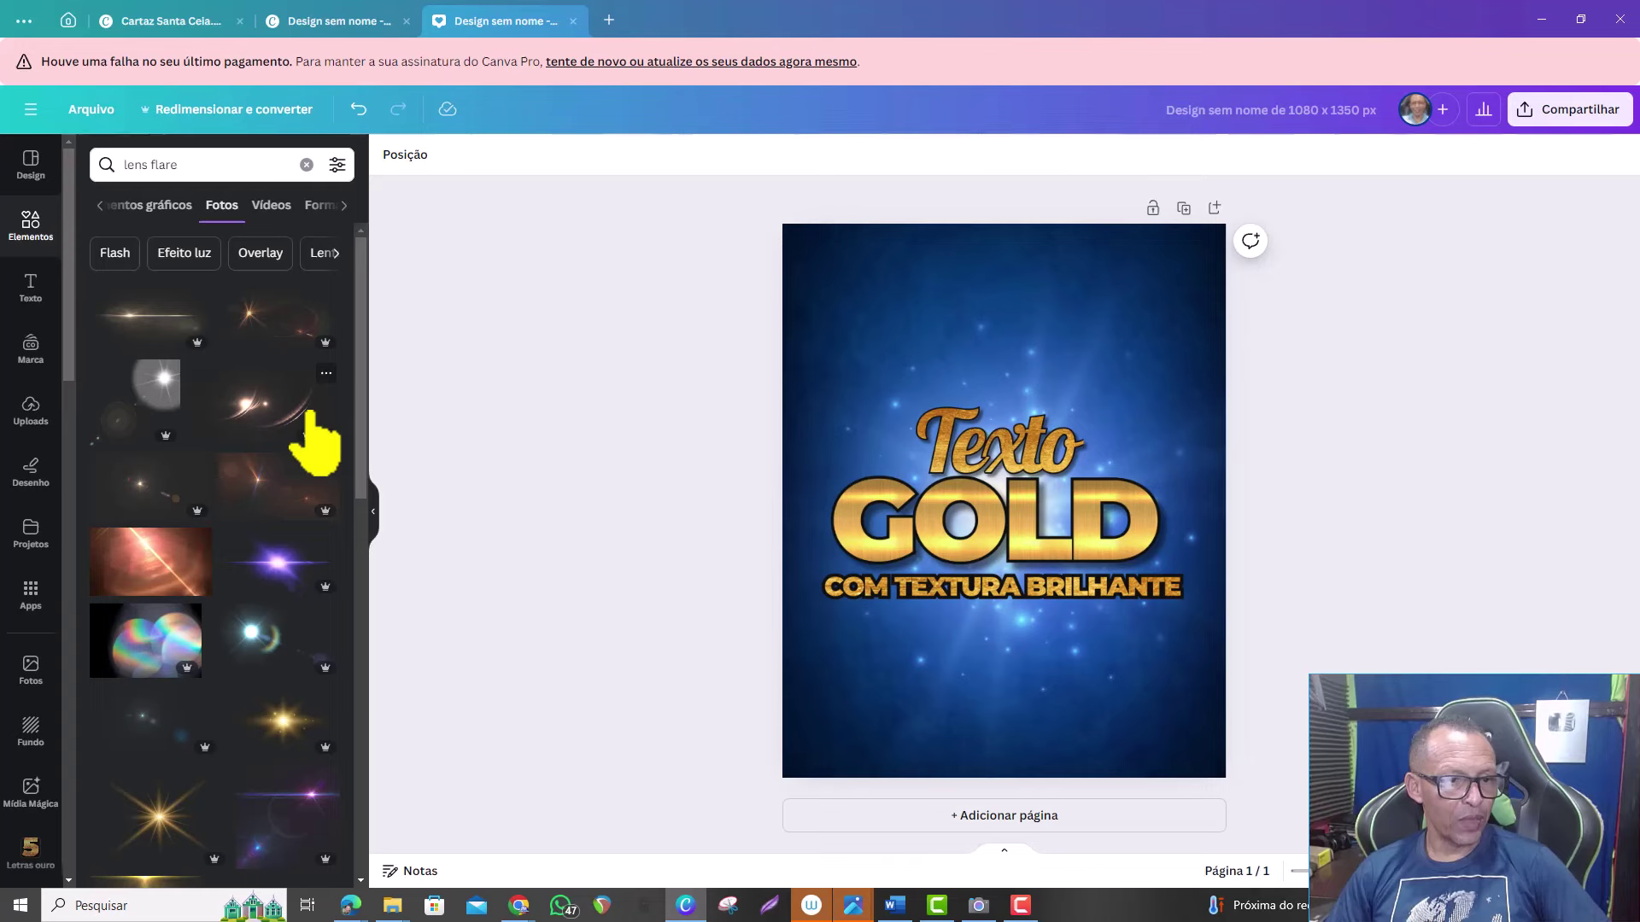
pyautogui.scroll(-3, 307, 414)
pyautogui.scroll(-2, 295, 423)
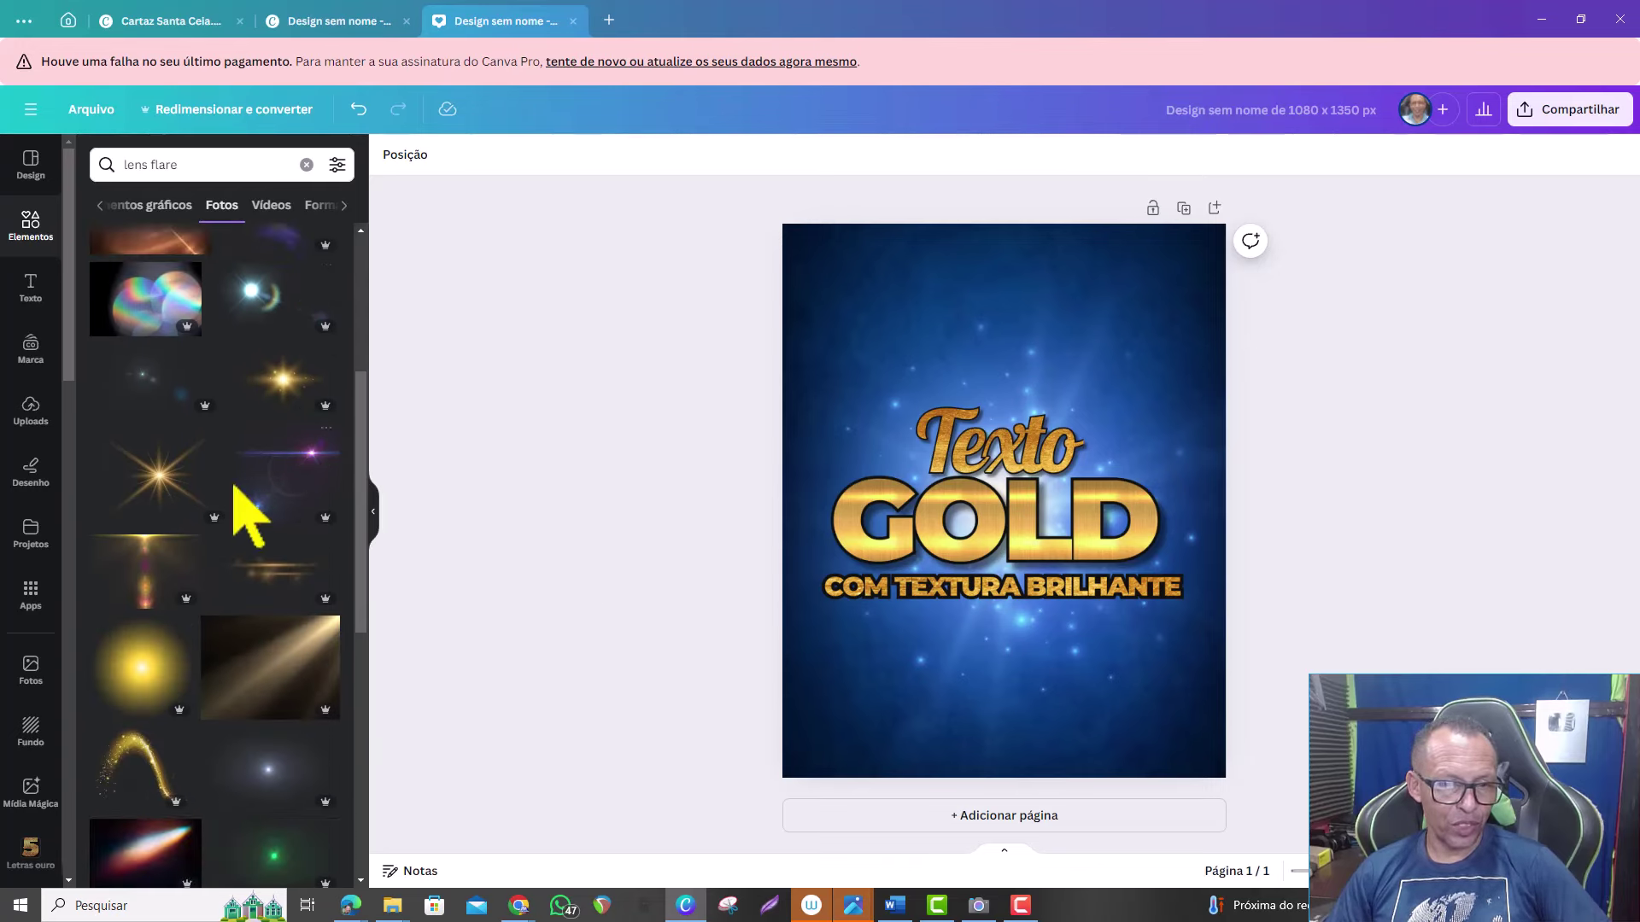
pyautogui.moveTo(280, 398)
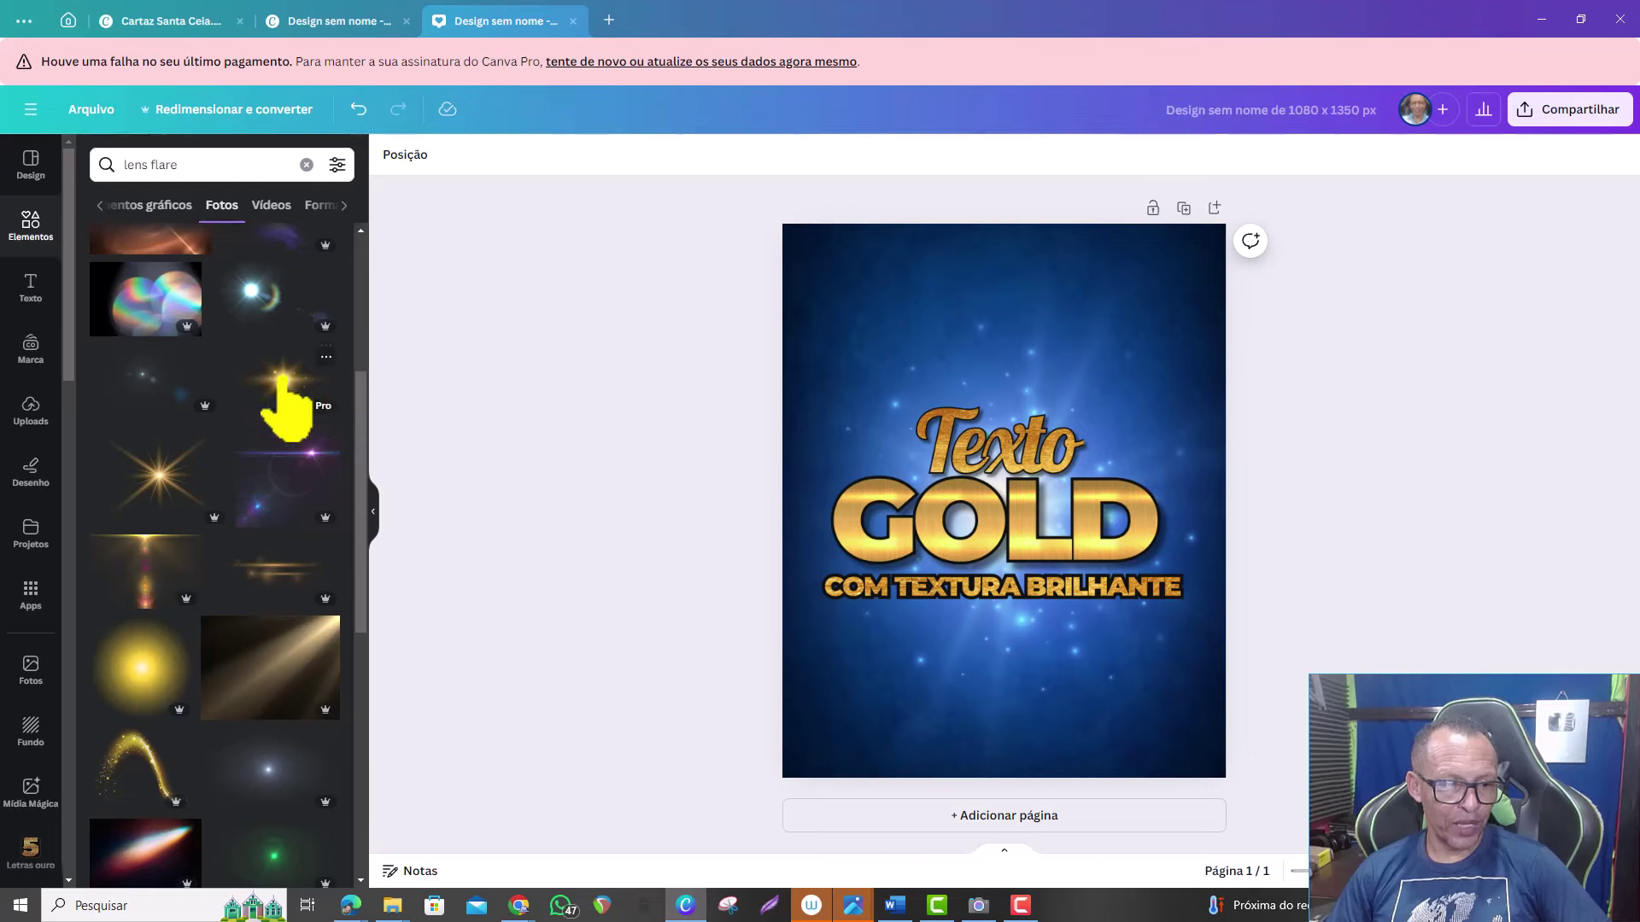
# - Add a golden lens flare to the poster and shrink it
pyautogui.click(282, 381)
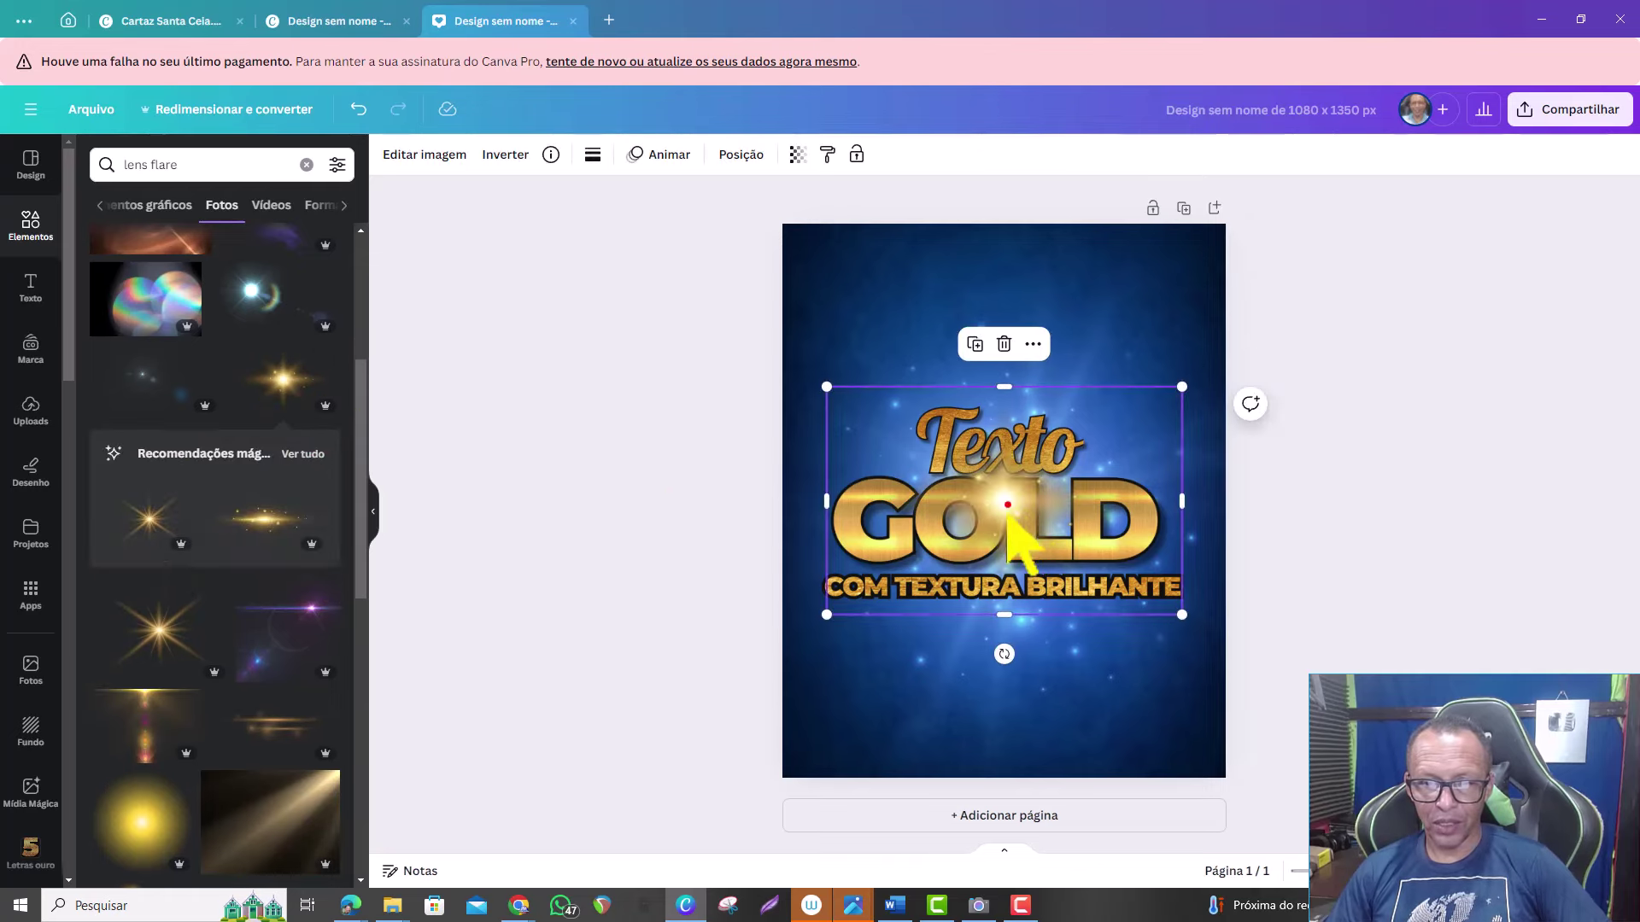
pyautogui.moveTo(1013, 533); pyautogui.dragTo(1018, 555)
pyautogui.moveTo(1192, 410); pyautogui.dragTo(1068, 478)
# - Place the lens flare just beneath GOLD and bring up its Editar imagem options
pyautogui.moveTo(999, 667); pyautogui.dragTo(1011, 559)
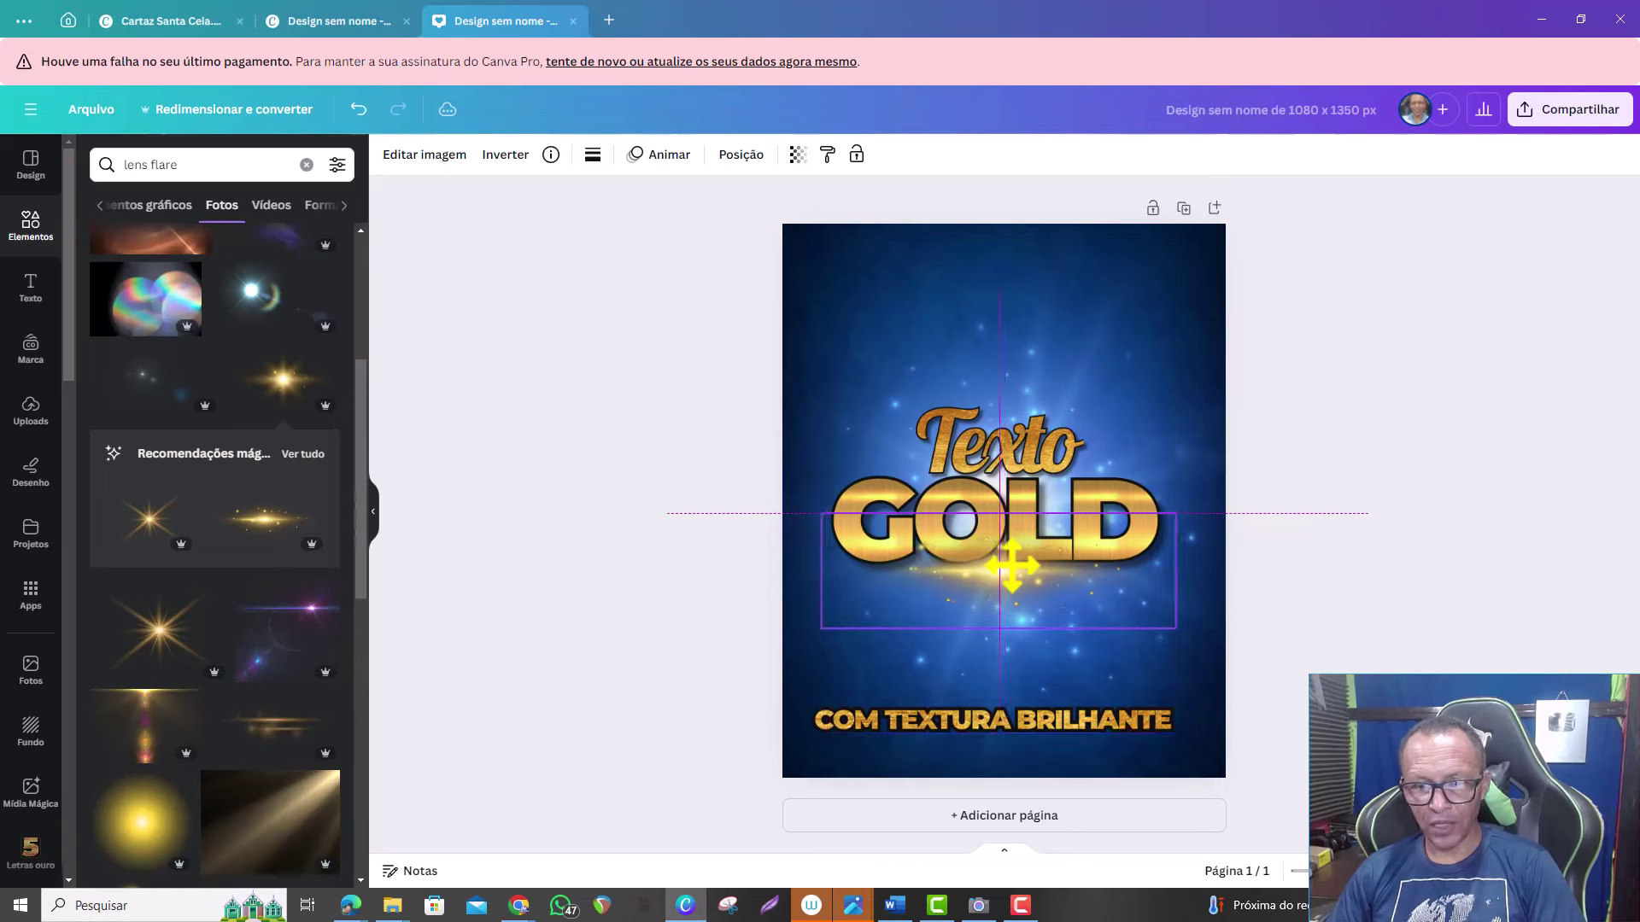
pyautogui.moveTo(1011, 589); pyautogui.dragTo(1010, 666)
pyautogui.click(948, 570)
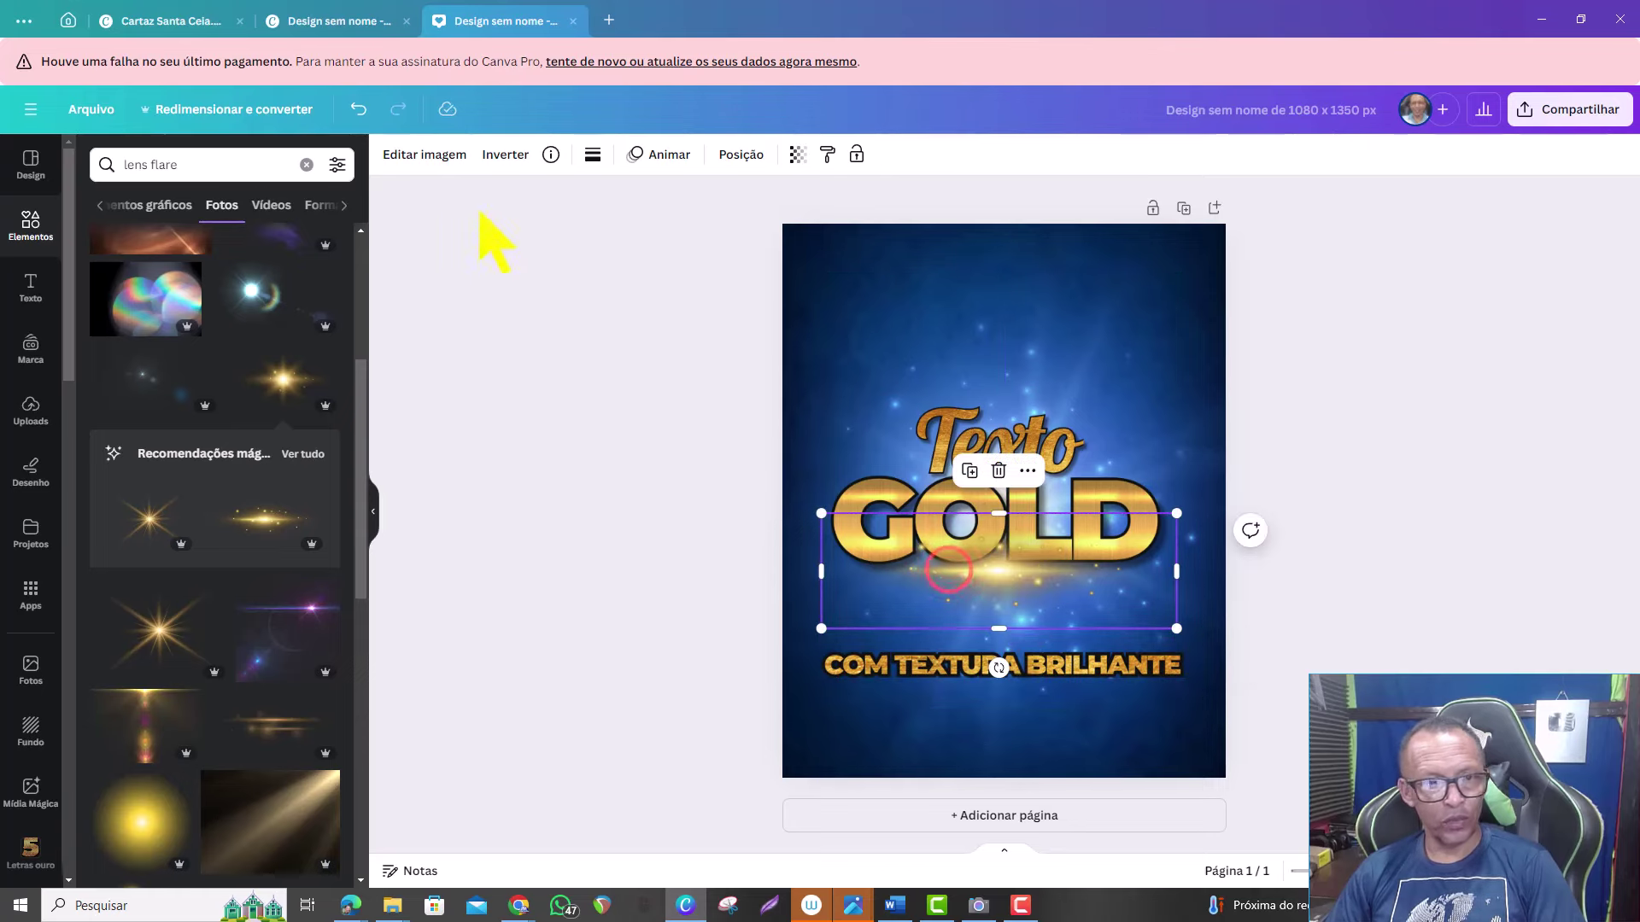
pyautogui.click(418, 155)
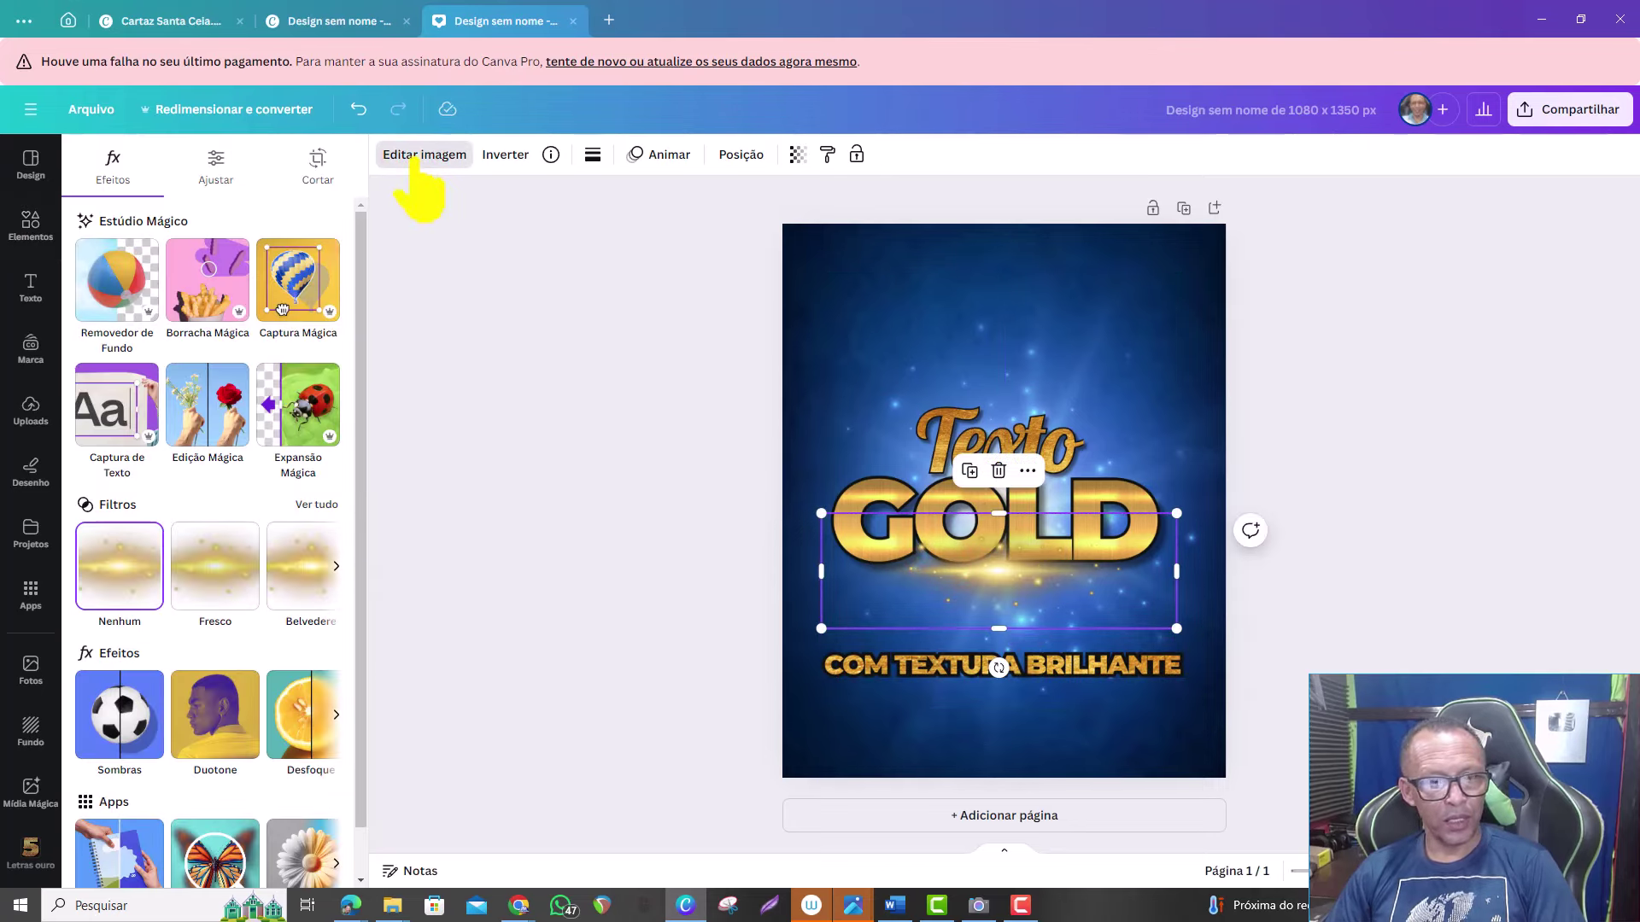
# - Apply a Vivid filter to the lens flare and raise its Sombras to 100
pyautogui.click(316, 504)
pyautogui.click(120, 835)
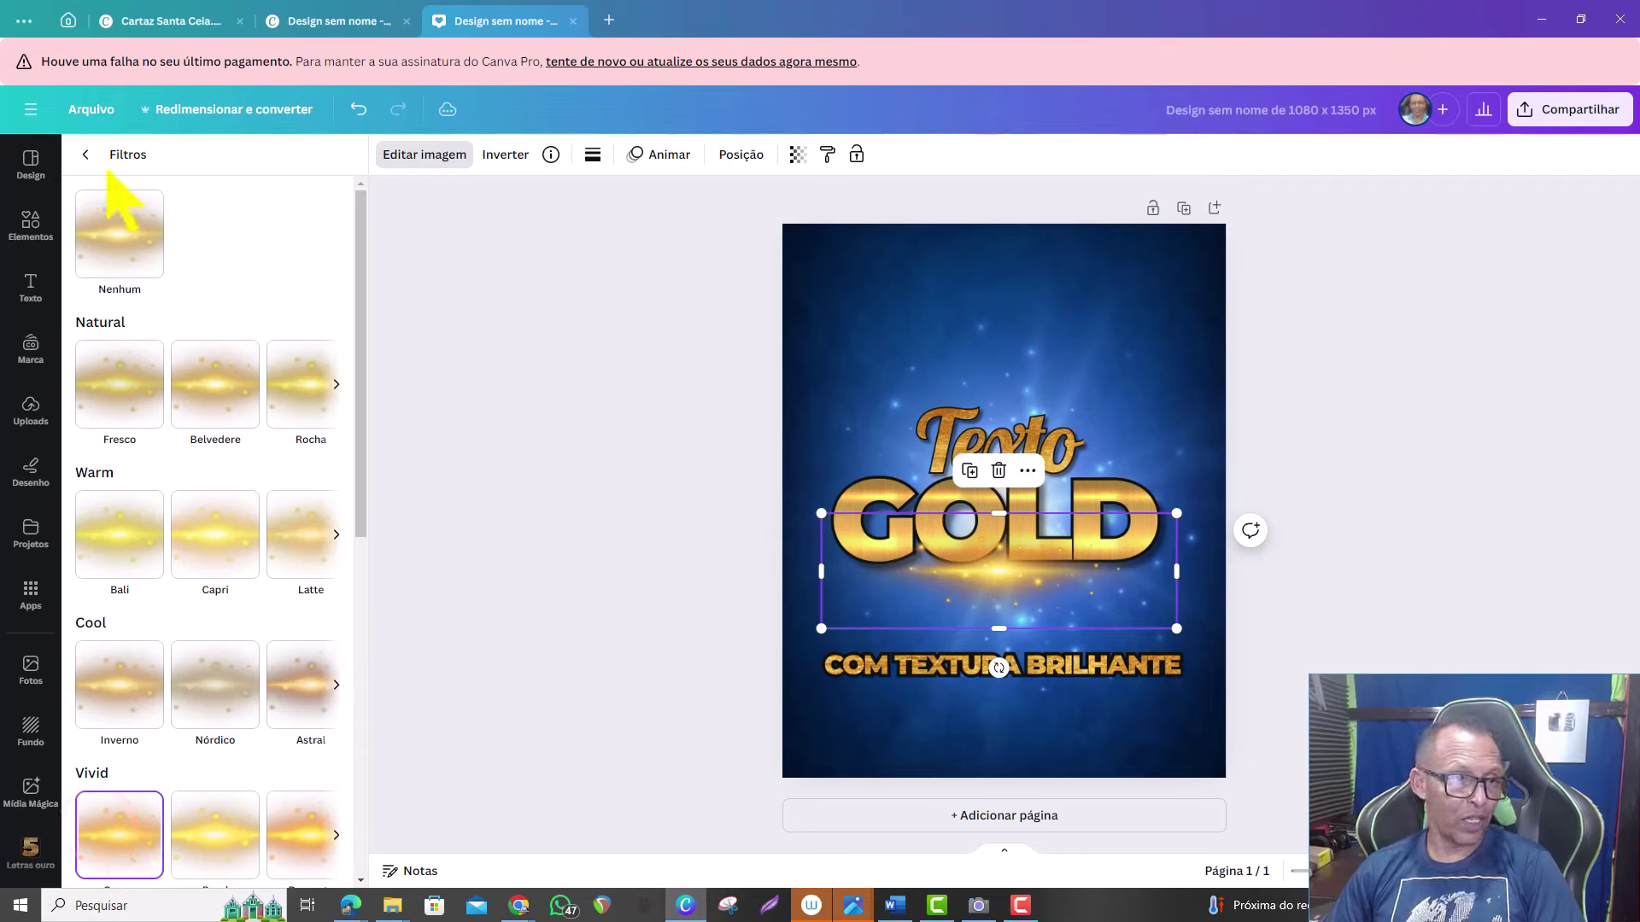
pyautogui.click(86, 154)
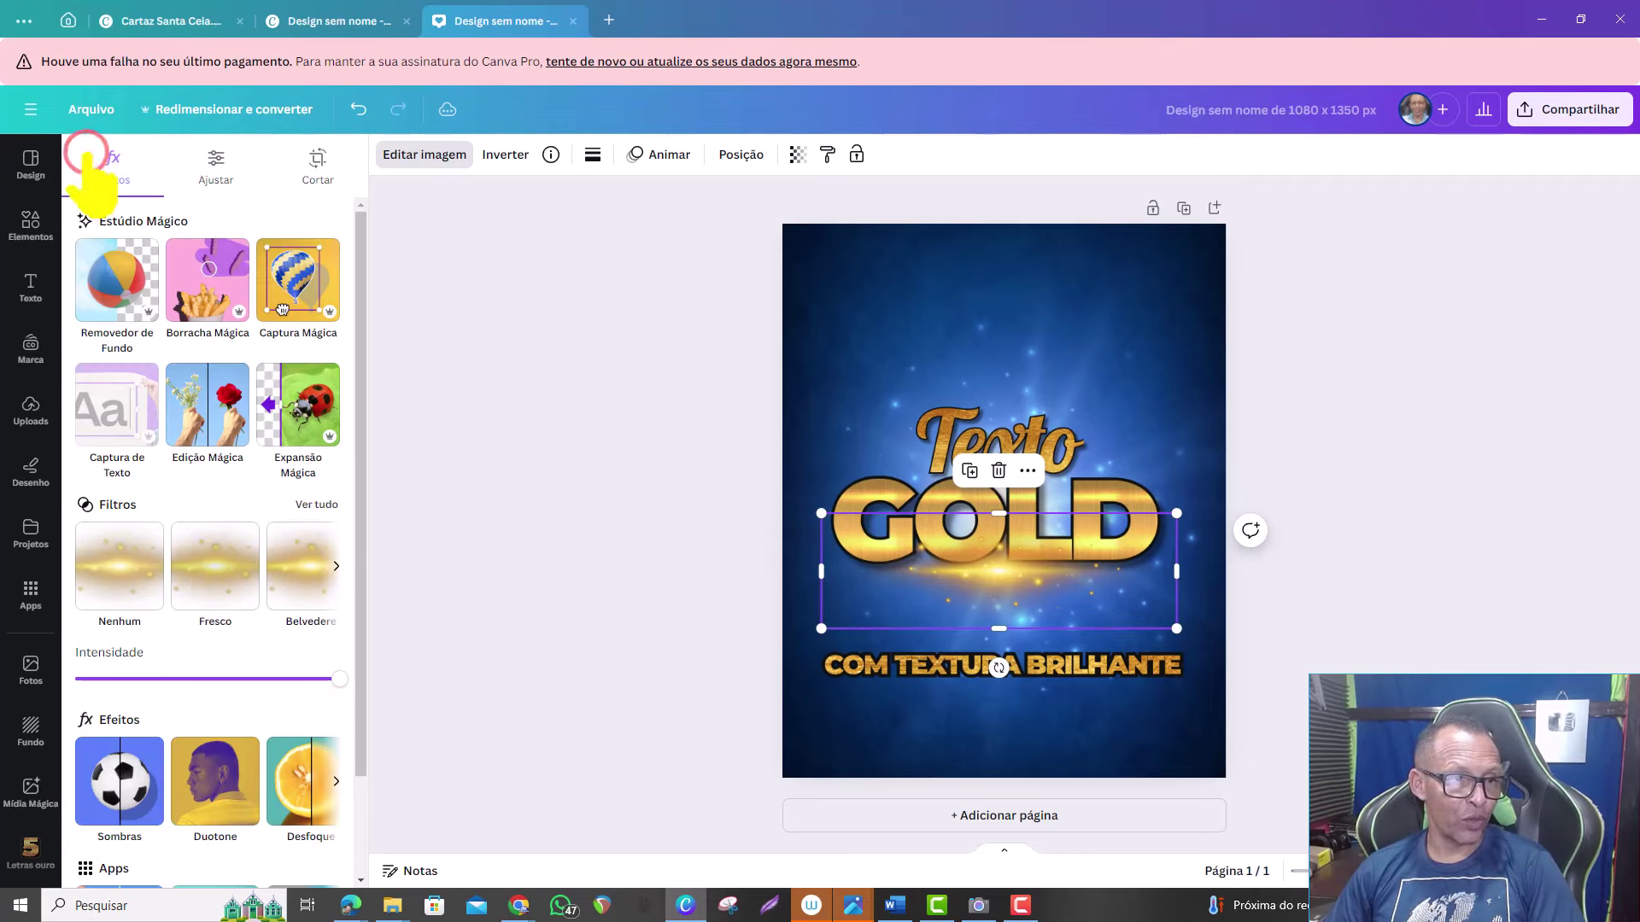
pyautogui.click(216, 161)
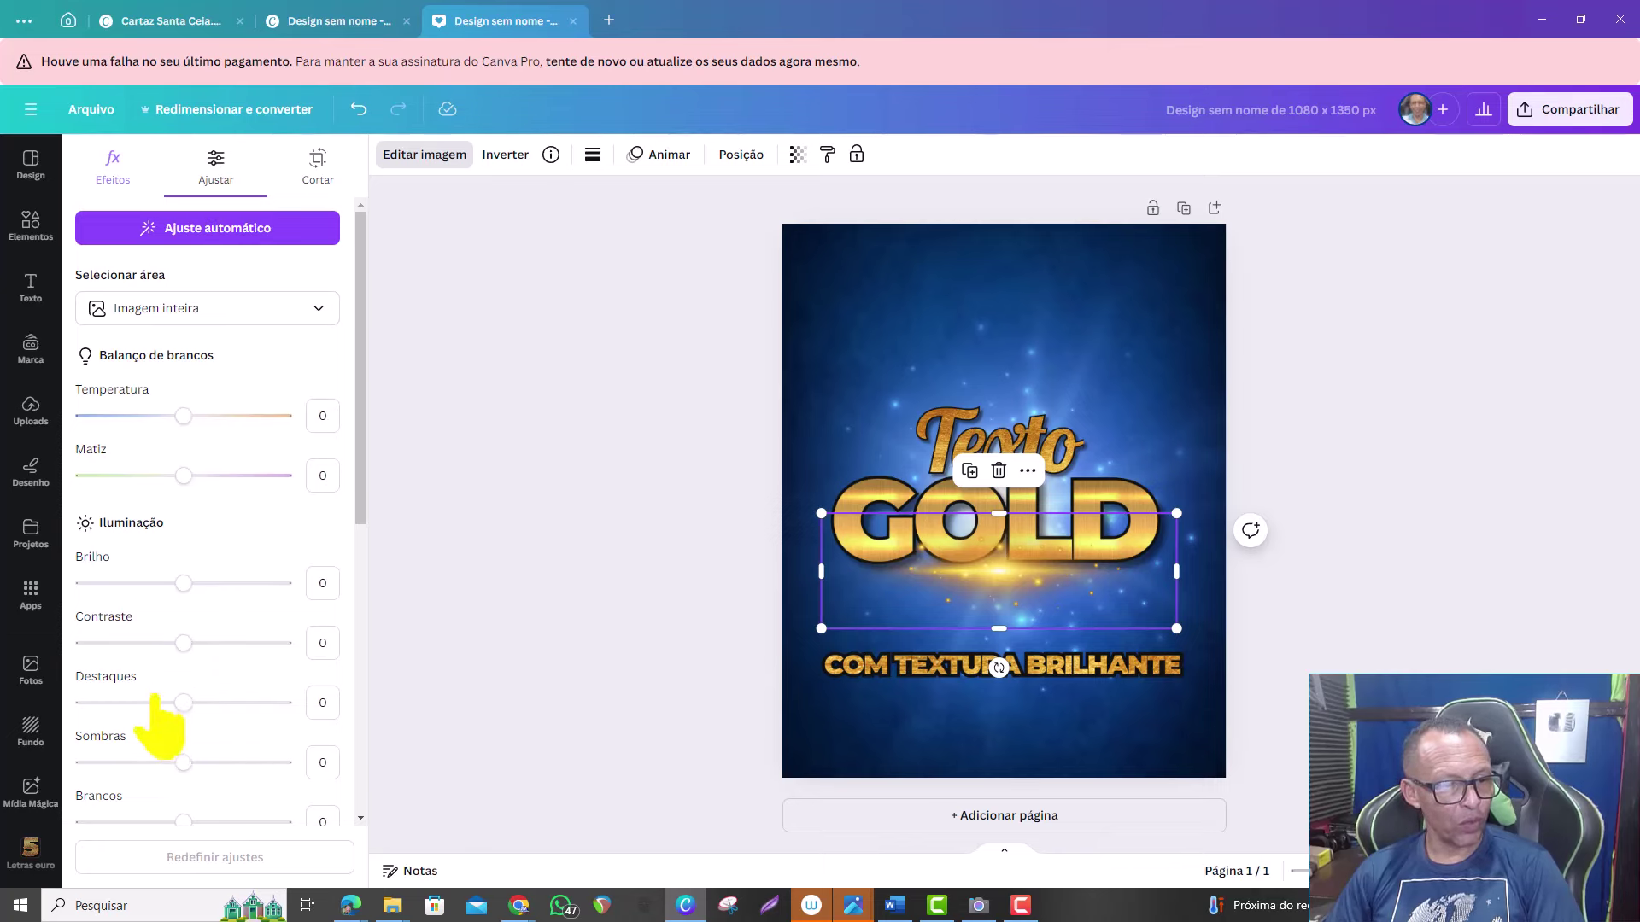
pyautogui.scroll(-1, 161, 702)
pyautogui.moveTo(183, 677)
pyautogui.mouseDown()
pyautogui.moveTo(139, 677)
pyautogui.moveTo(330, 713)
pyautogui.moveTo(13, 687)
pyautogui.moveTo(432, 706)
pyautogui.moveTo(32, 696)
pyautogui.moveTo(513, 695)
pyautogui.moveTo(30, 683)
pyautogui.moveTo(523, 689)
pyautogui.mouseUp()
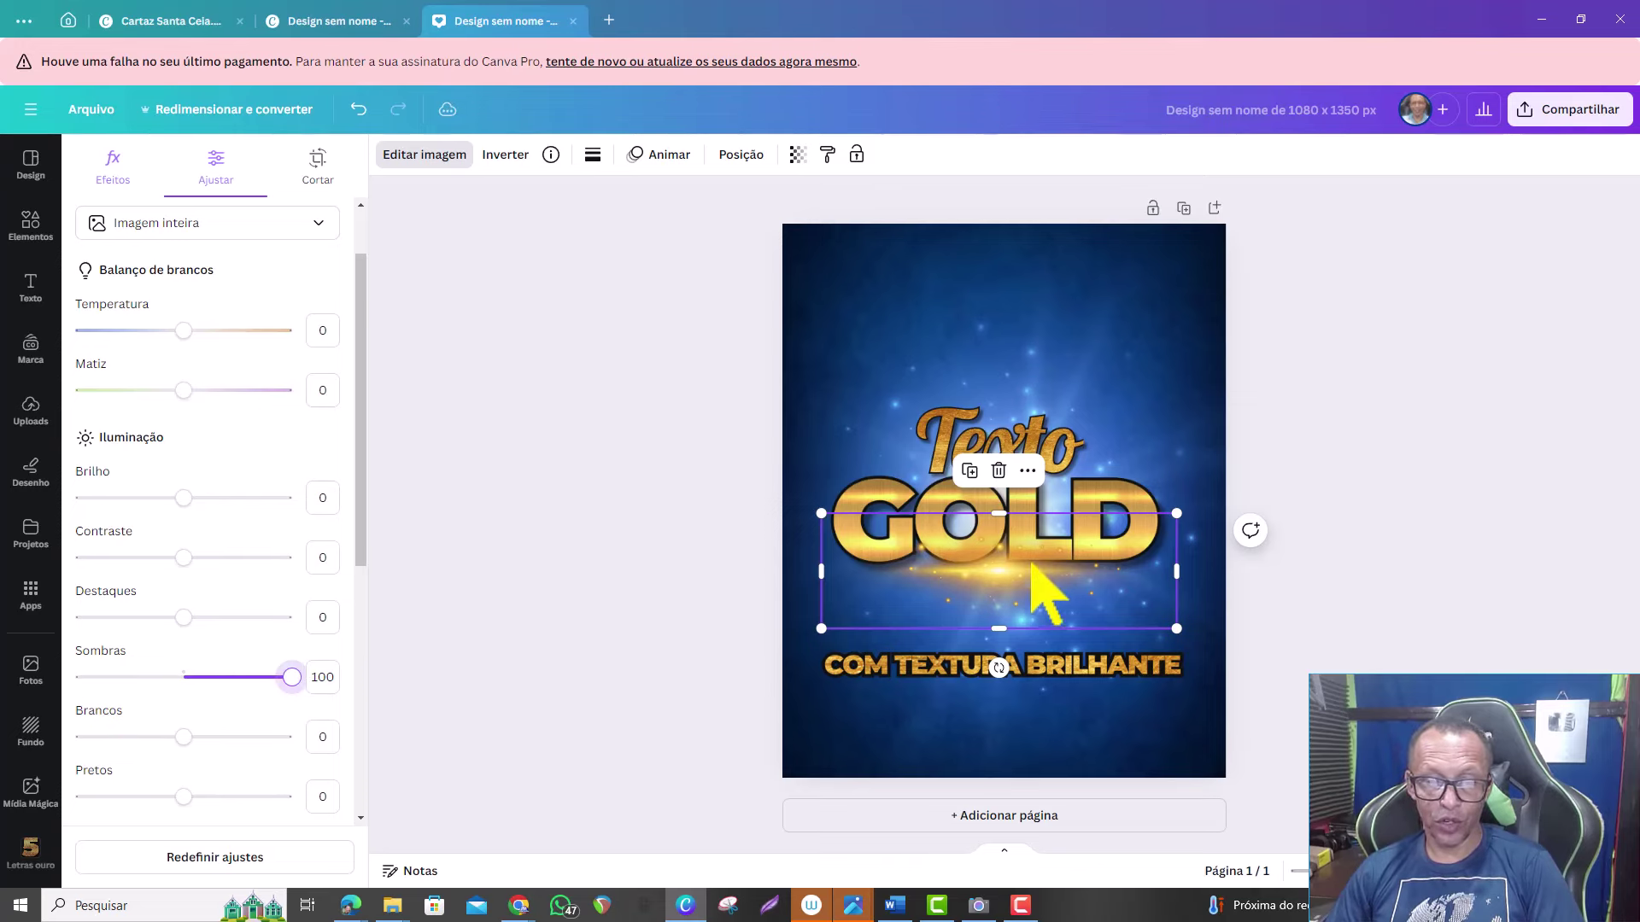
# - Nudge the lens flare slightly lower under GOLD and deselect it
pyautogui.moveTo(1014, 579)
pyautogui.mouseDown()
pyautogui.moveTo(1016, 553)
pyautogui.moveTo(1017, 576)
pyautogui.mouseUp()
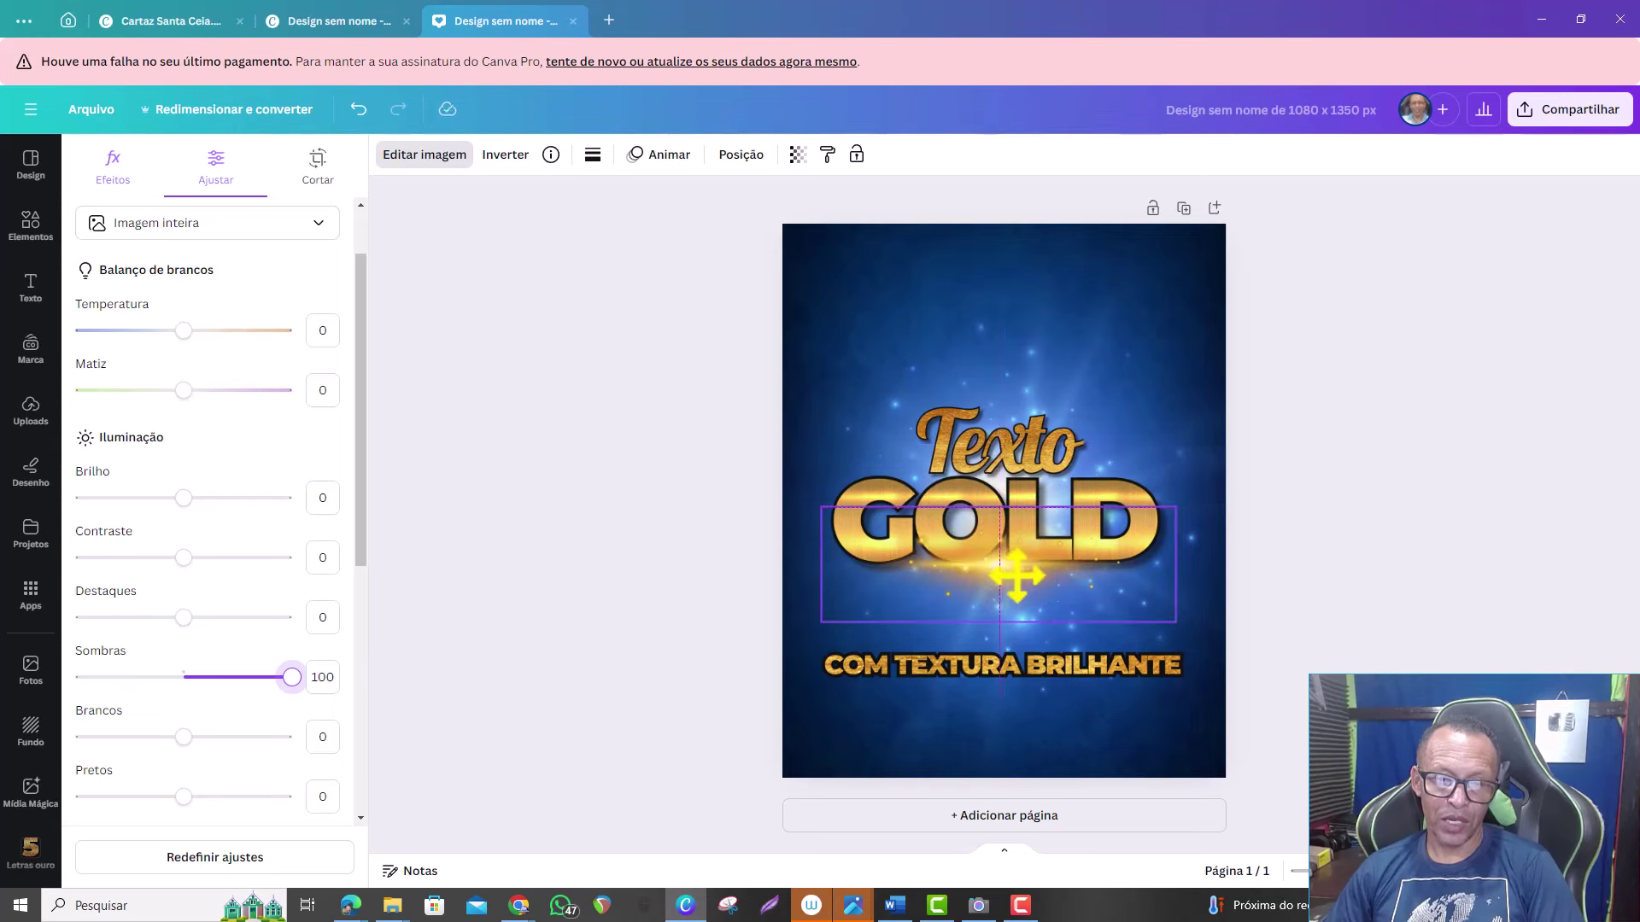
pyautogui.moveTo(1018, 576); pyautogui.dragTo(1016, 578)
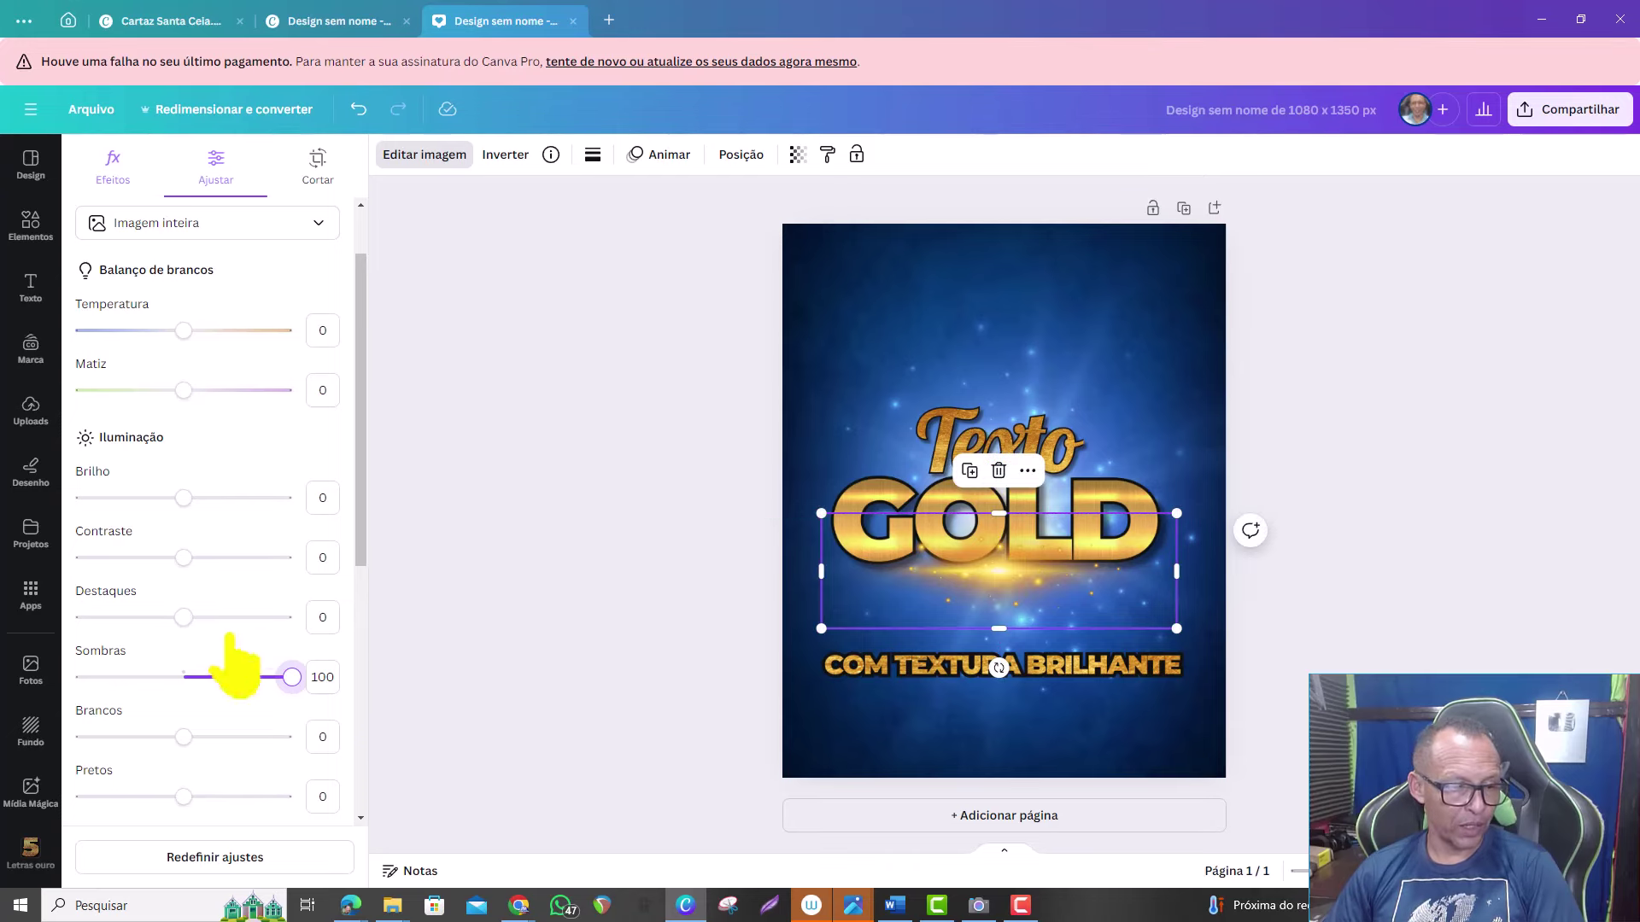
pyautogui.click(1546, 589)
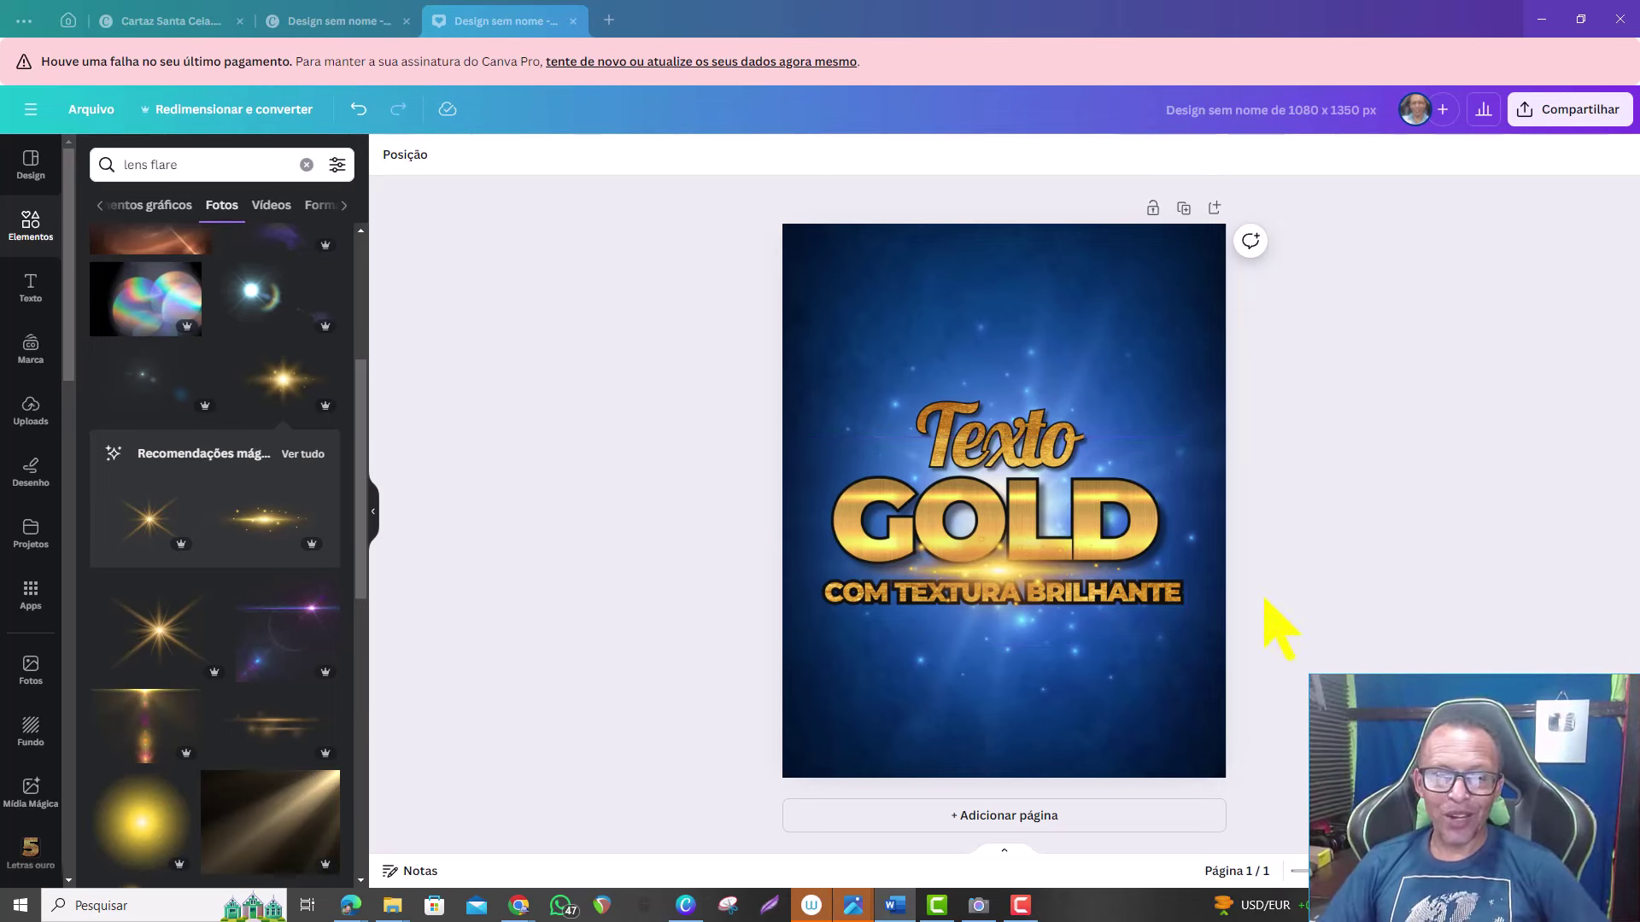
pyautogui.scroll(1, 1004, 500)
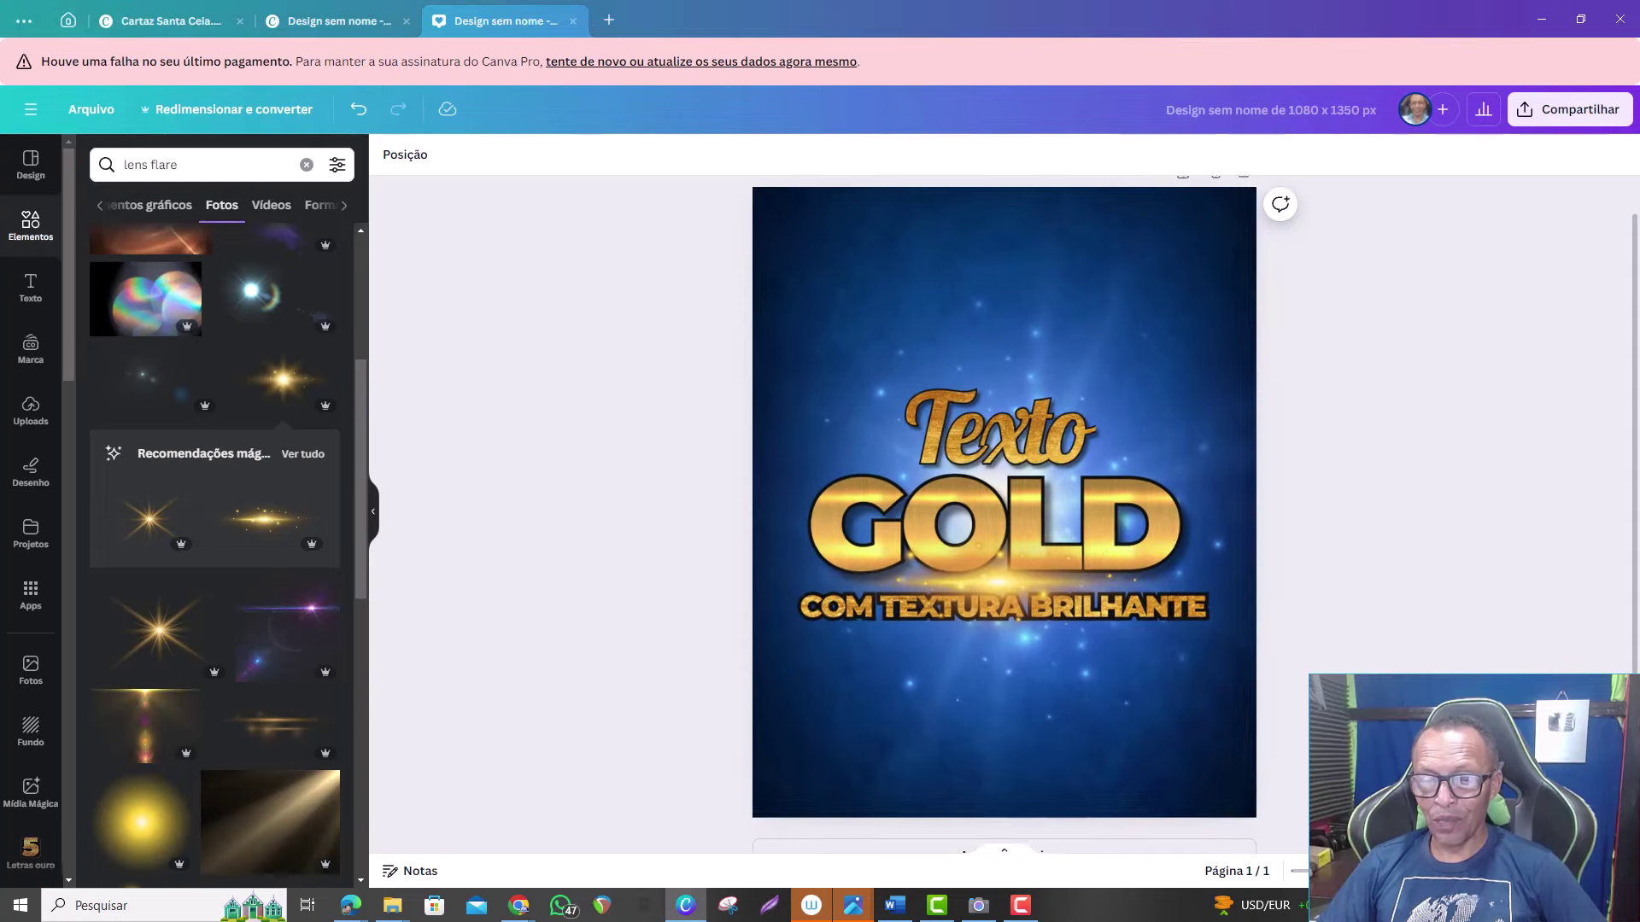
pyautogui.scroll(1, 1003, 501)
pyautogui.scroll(1, 1003, 500)
pyautogui.scroll(1, 1004, 500)
pyautogui.scroll(1, 1003, 513)
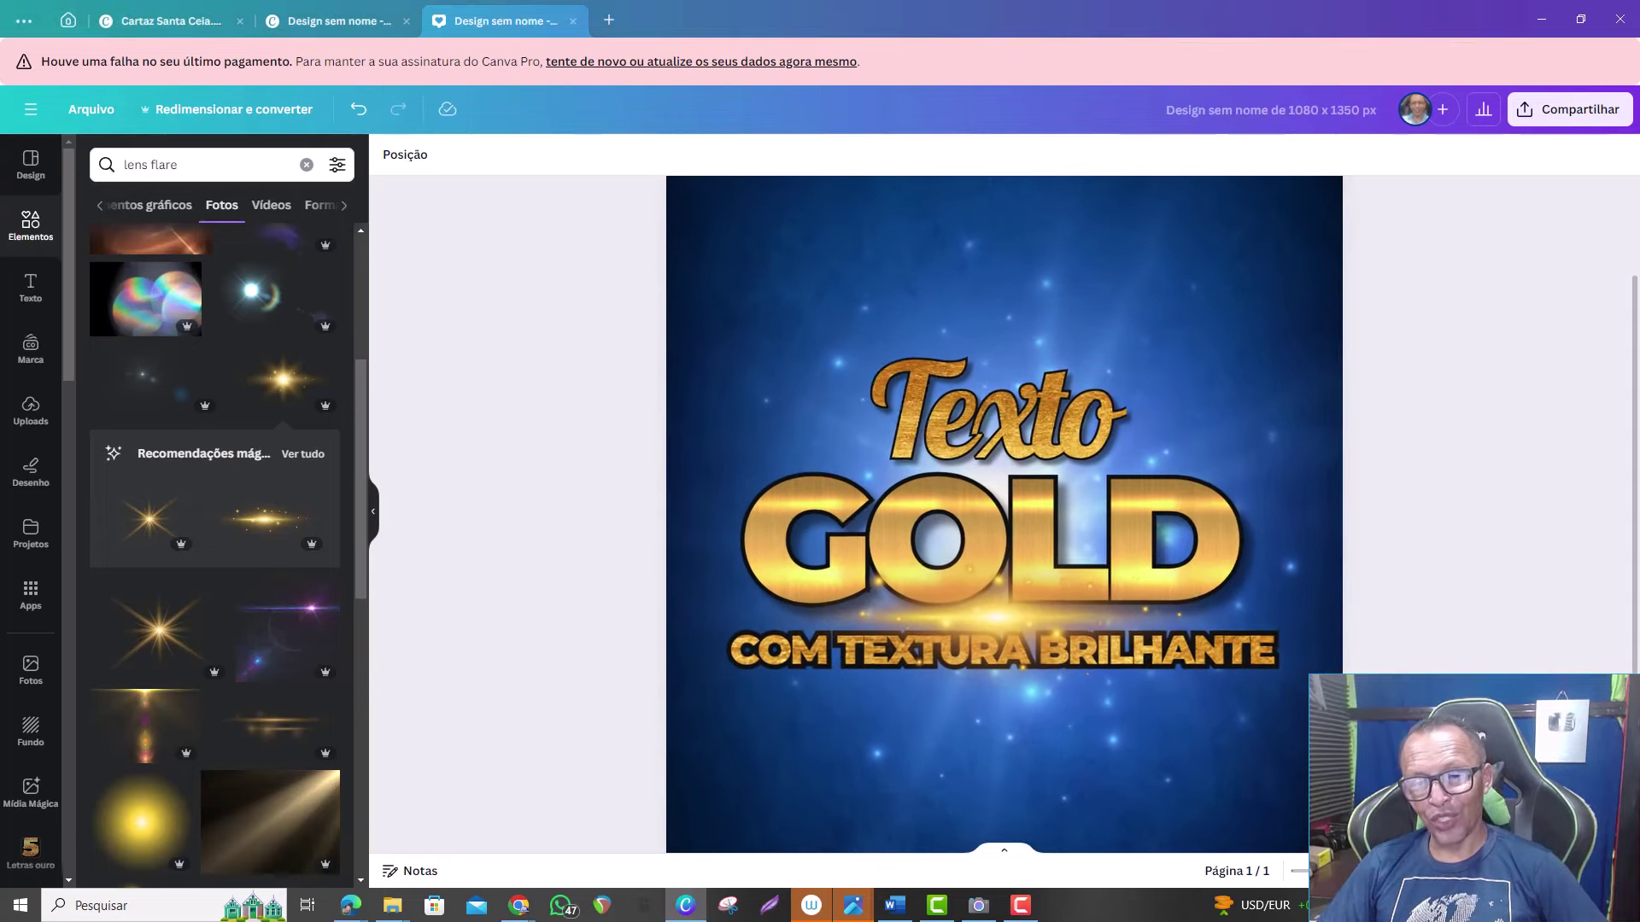
pyautogui.scroll(1, 1004, 512)
pyautogui.scroll(1, 1004, 513)
pyautogui.scroll(1, 1004, 512)
pyautogui.scroll(1, 1003, 512)
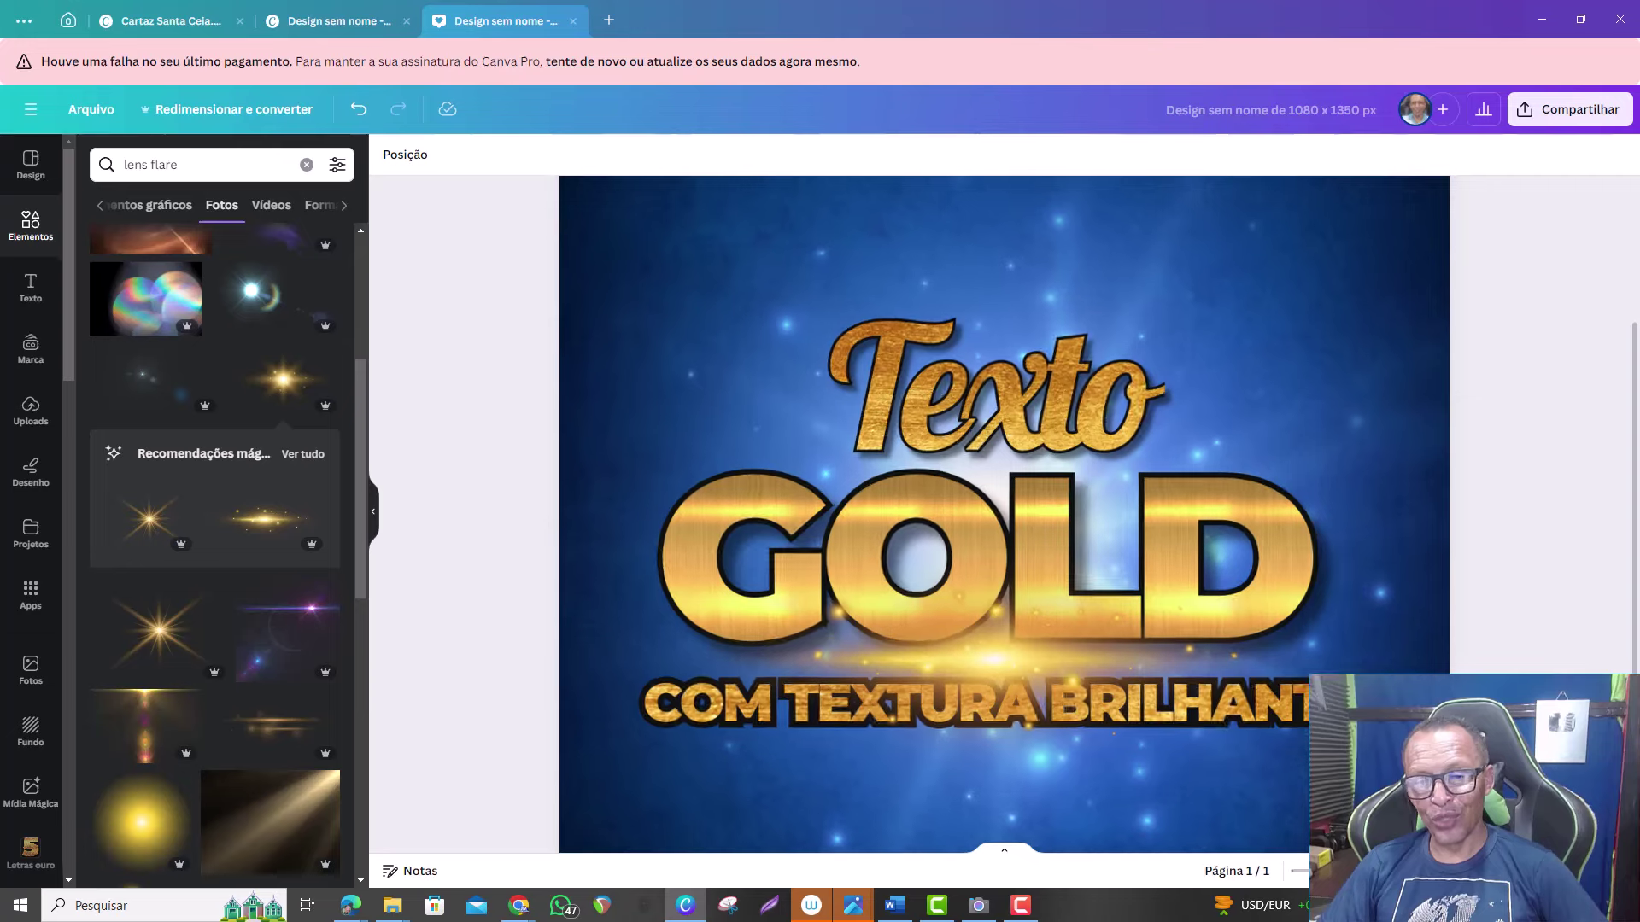
pyautogui.scroll(-2, 1003, 512)
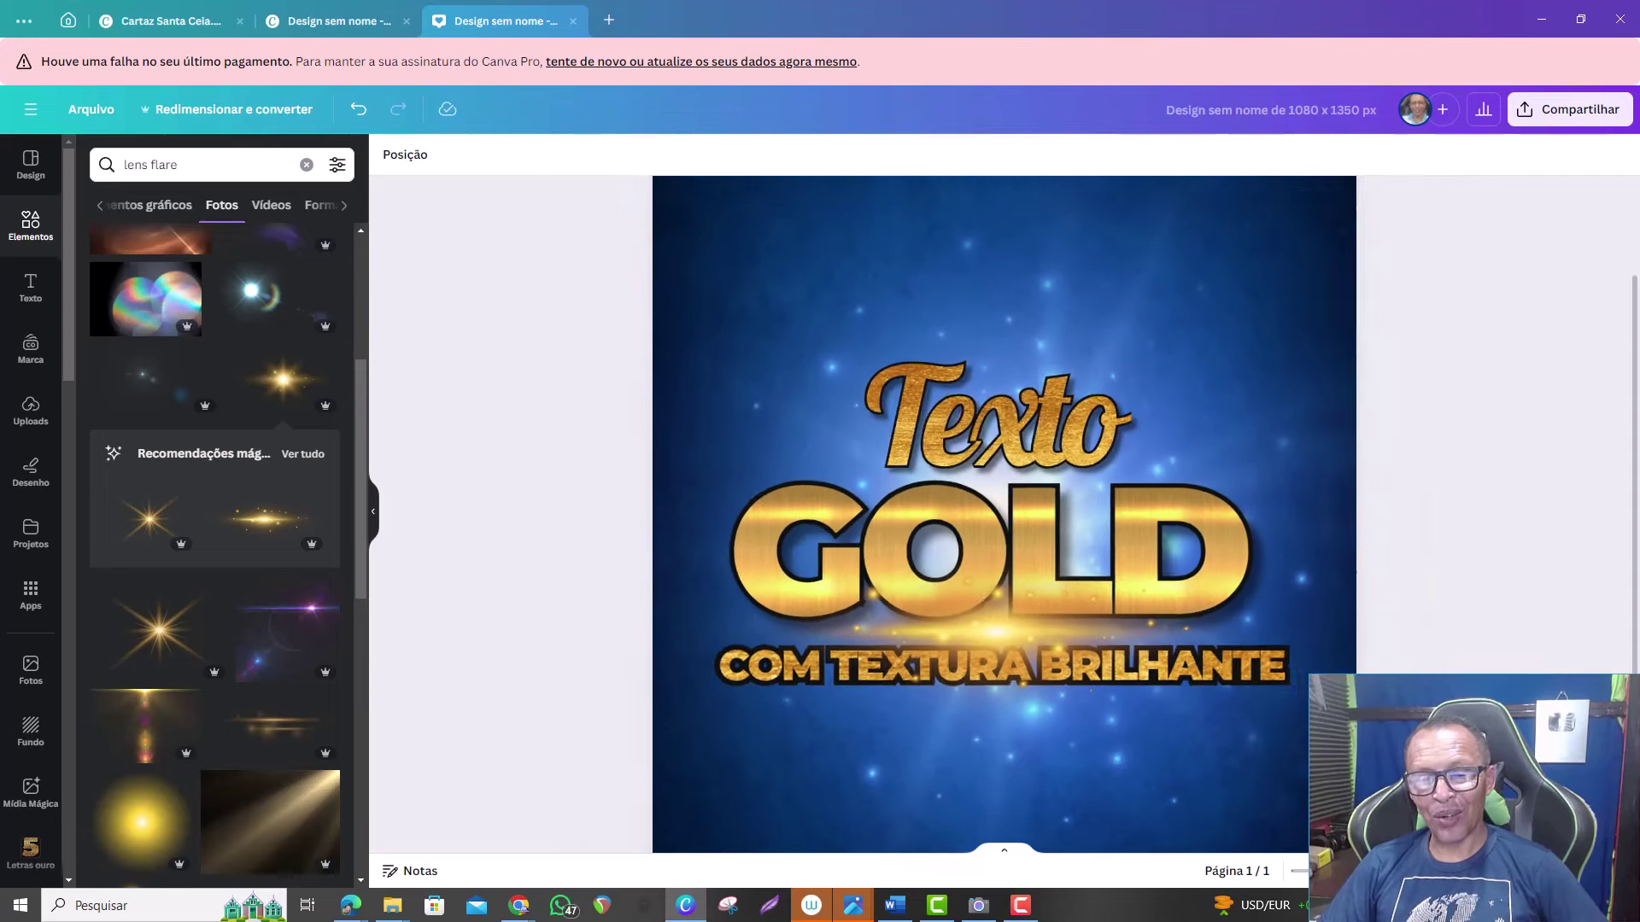
pyautogui.scroll(-2, 1004, 513)
pyautogui.scroll(-1, 1003, 512)
pyautogui.scroll(-1, 1004, 512)
pyautogui.scroll(1, 1003, 513)
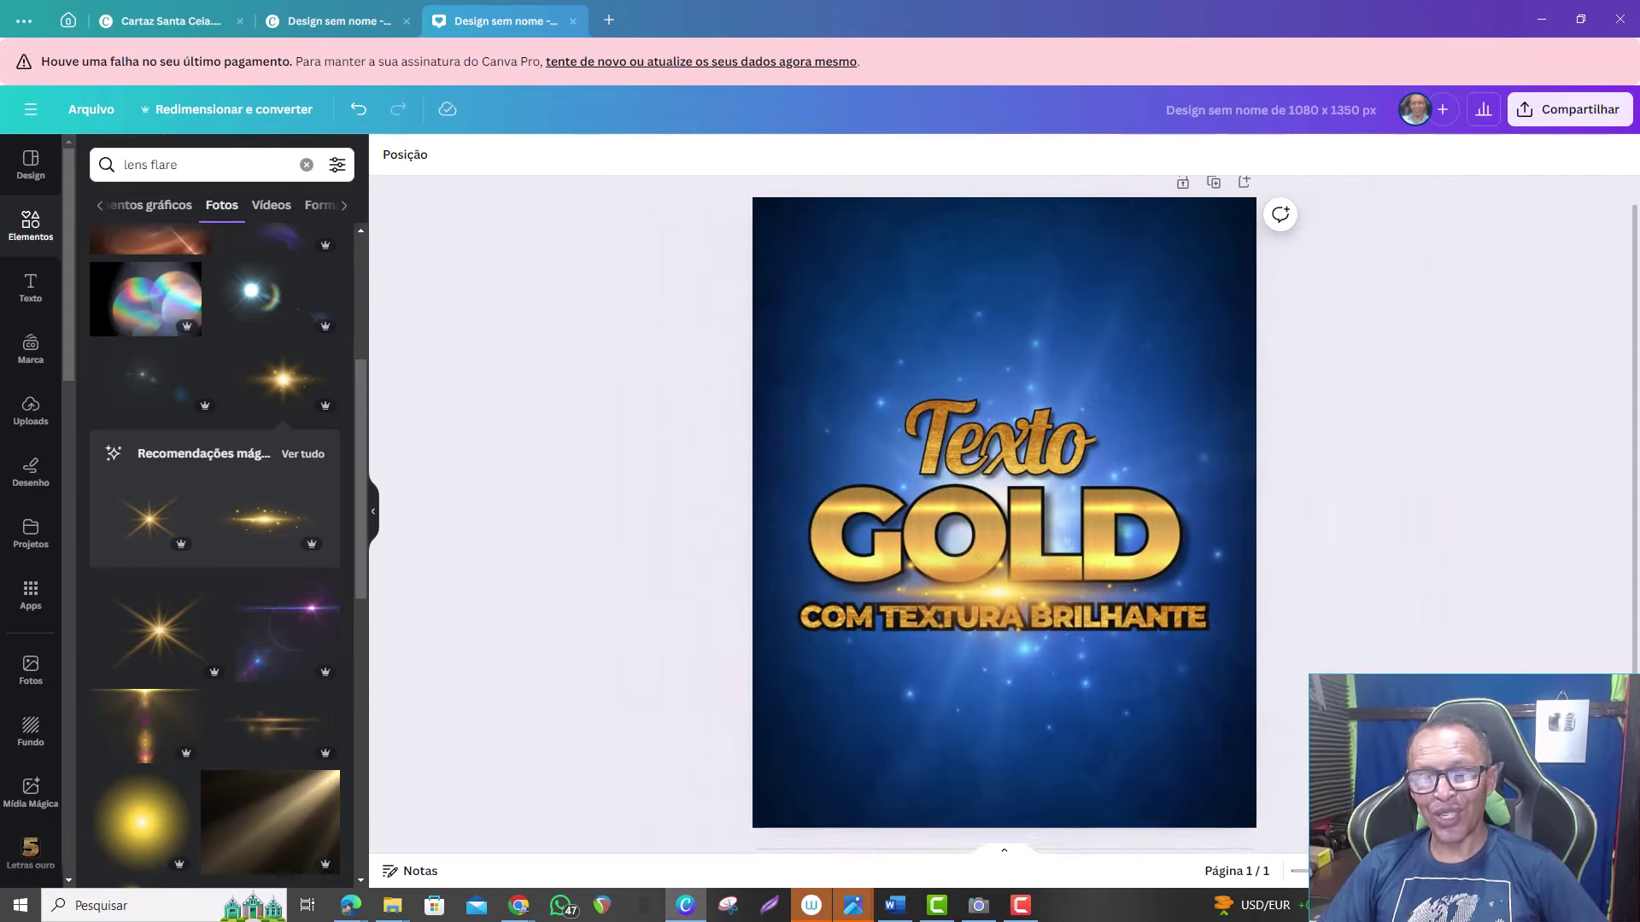
pyautogui.scroll(1, 1004, 512)
pyautogui.scroll(1, 1004, 513)
pyautogui.scroll(1, 1003, 513)
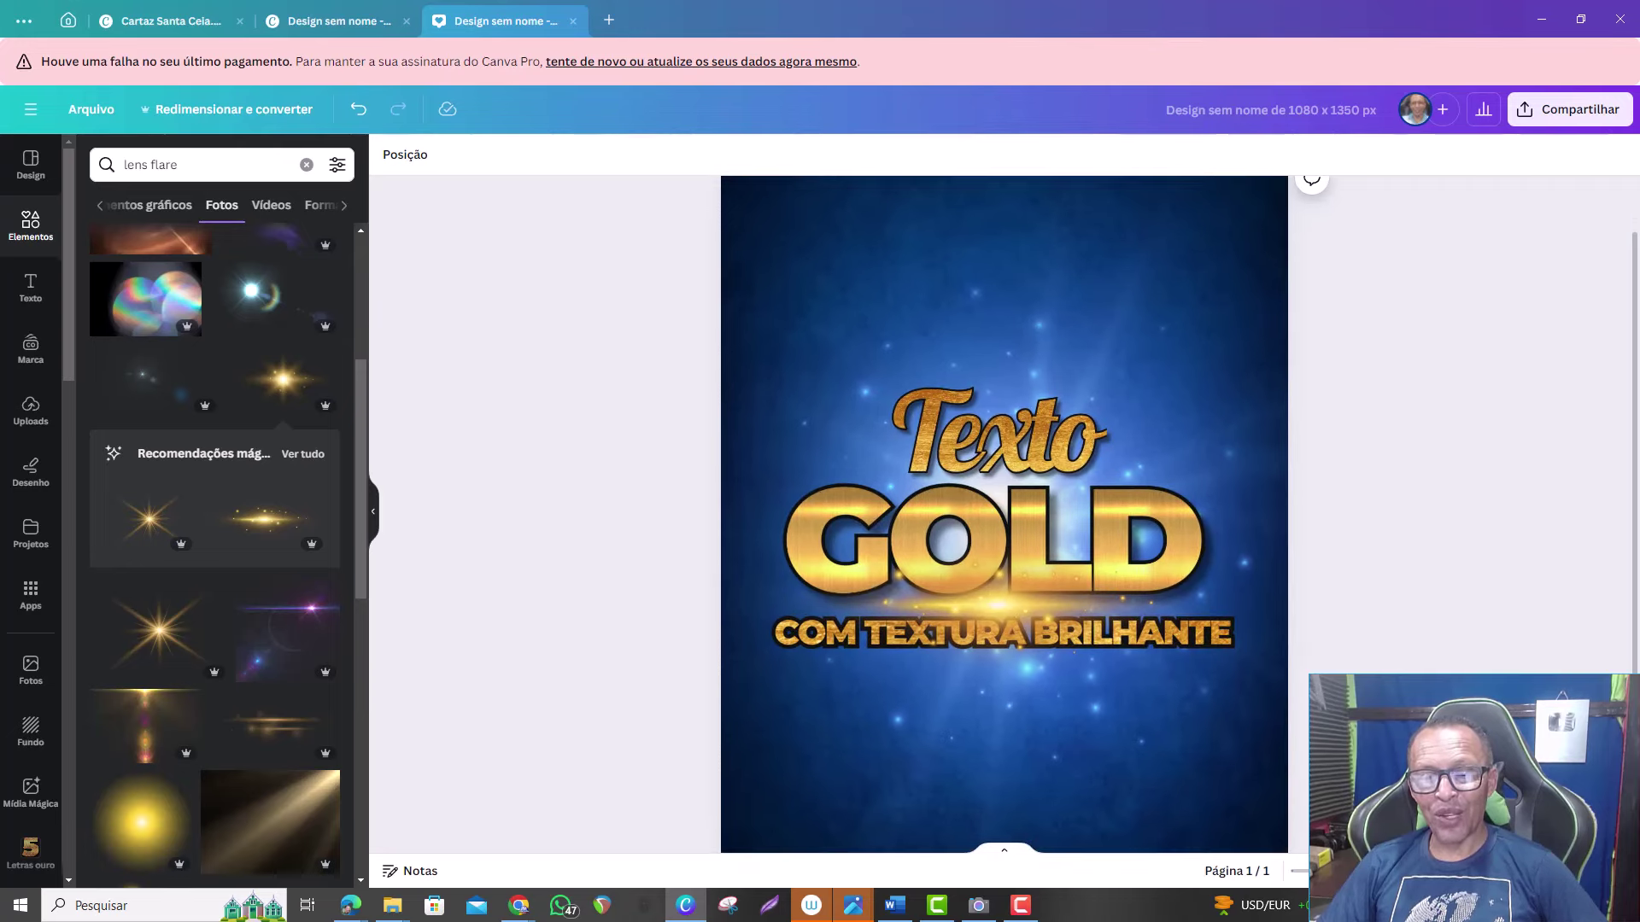
pyautogui.scroll(-2, 1003, 513)
pyautogui.scroll(-1, 1003, 512)
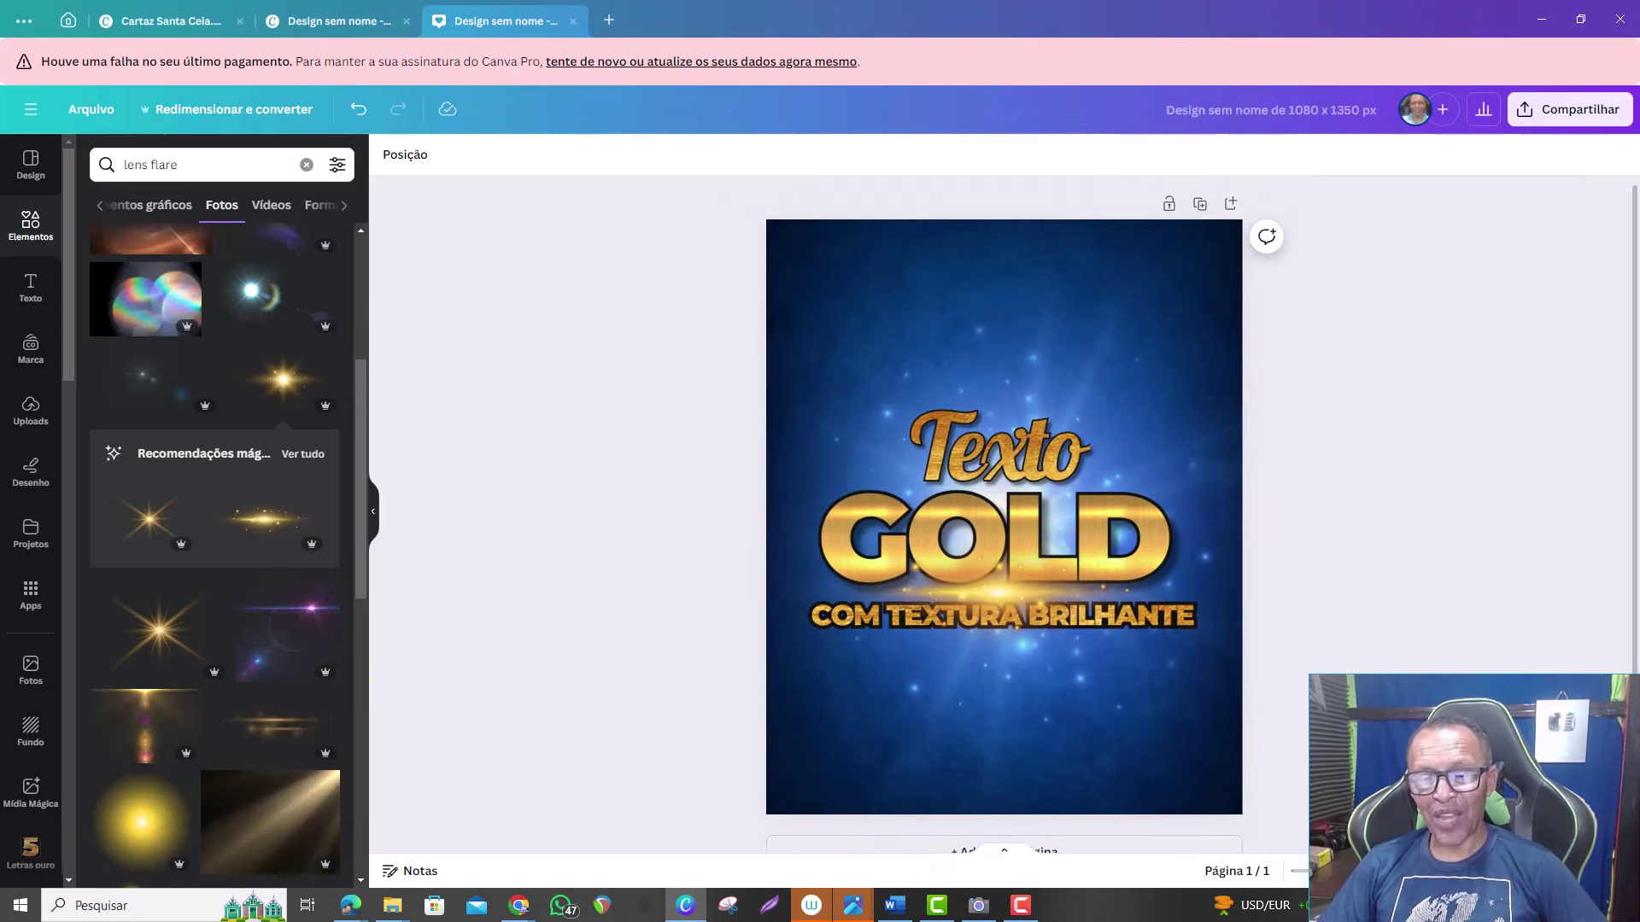
pyautogui.scroll(1, 1004, 512)
pyautogui.scroll(1, 1003, 512)
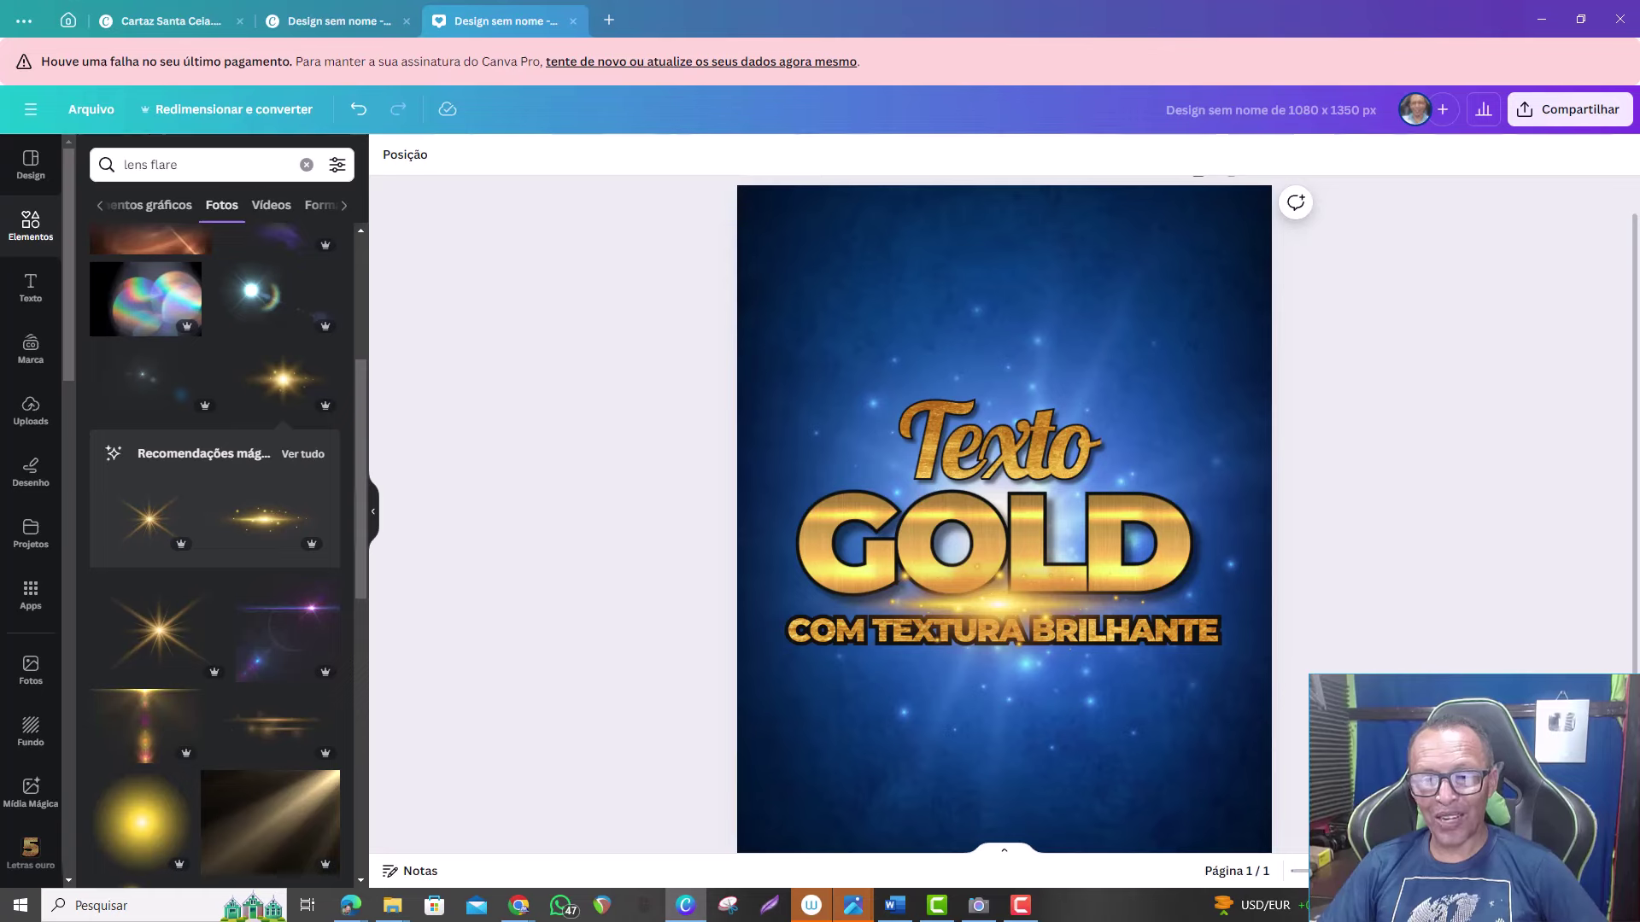
pyautogui.scroll(1, 1004, 512)
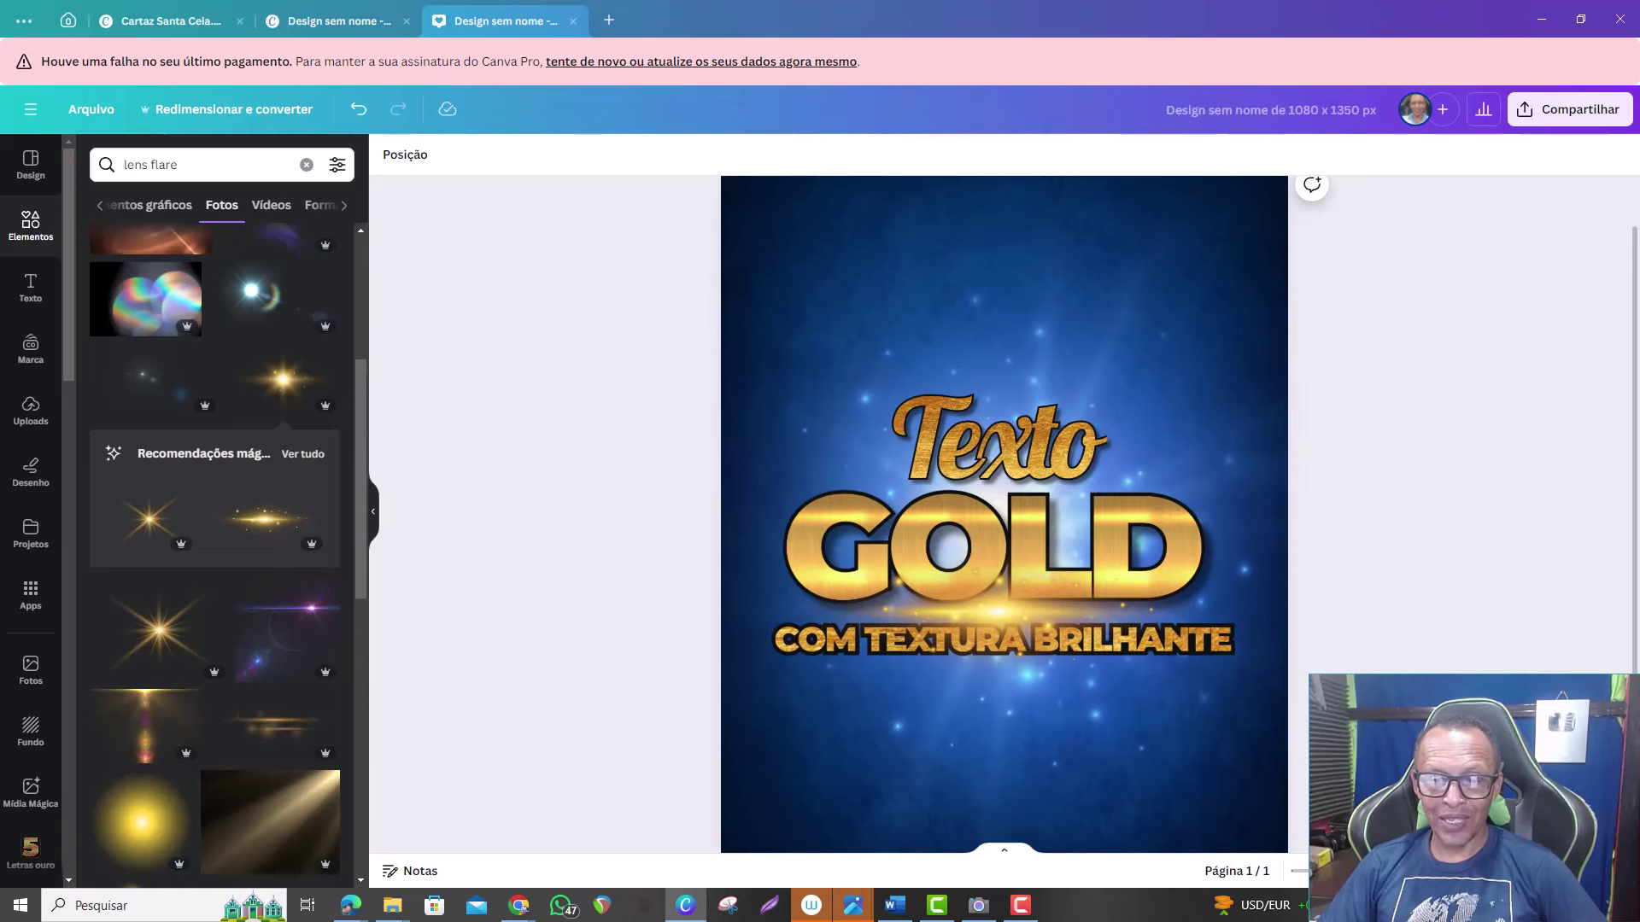
pyautogui.scroll(-1, 1003, 512)
pyautogui.scroll(-1, 1003, 512)
pyautogui.scroll(-1, 1004, 512)
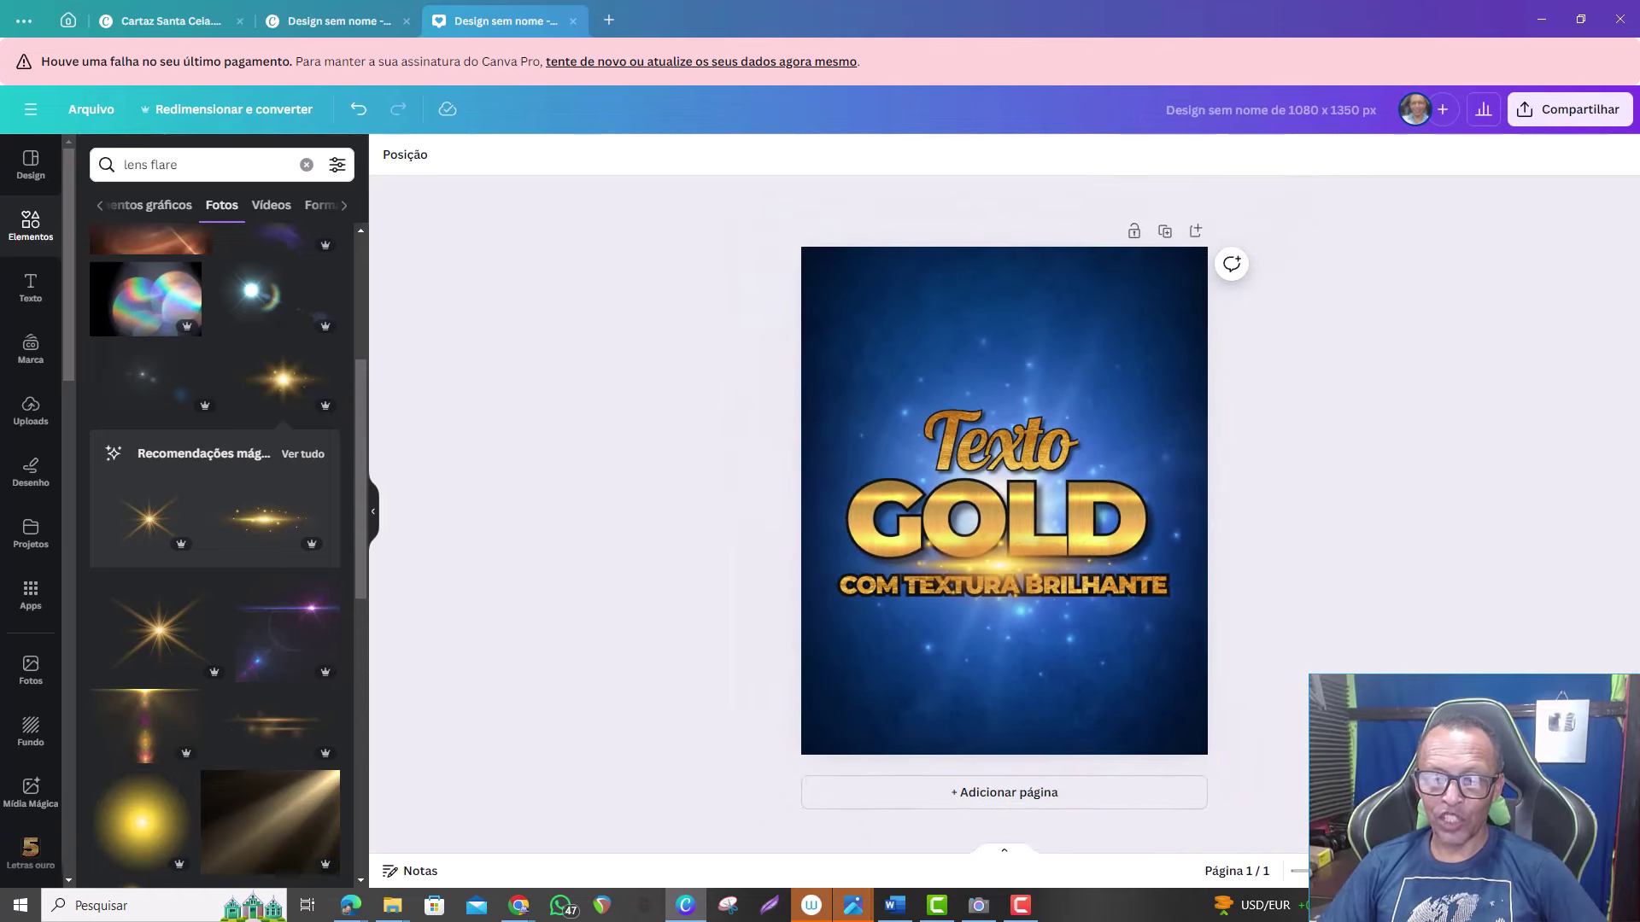
pyautogui.scroll(2, 1004, 504)
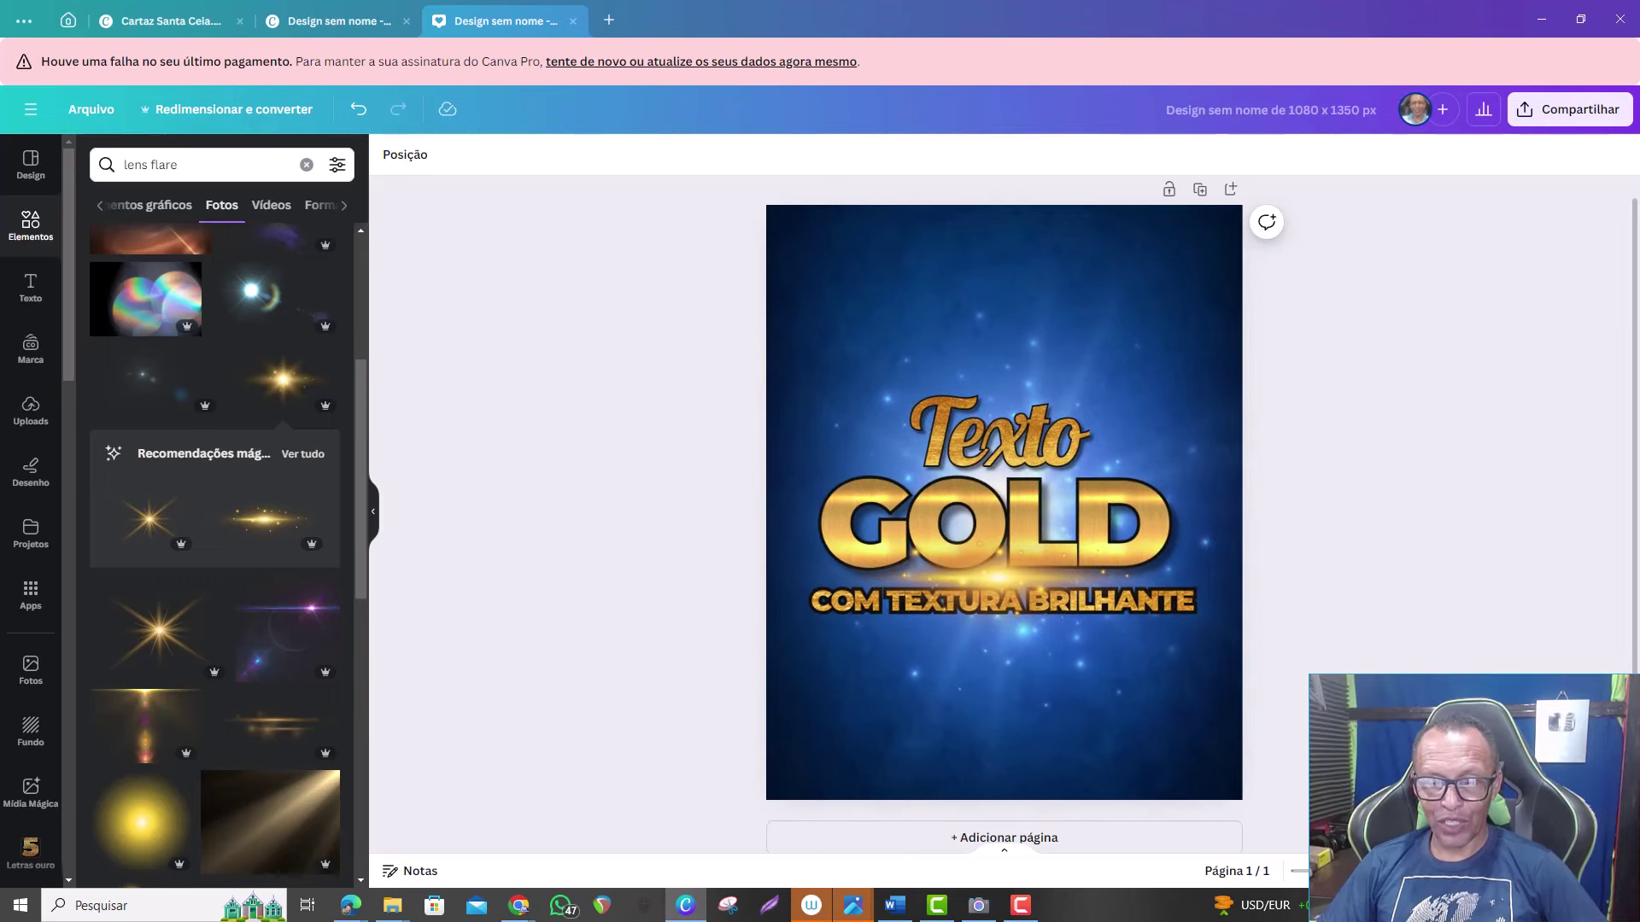
pyautogui.scroll(1, 1004, 504)
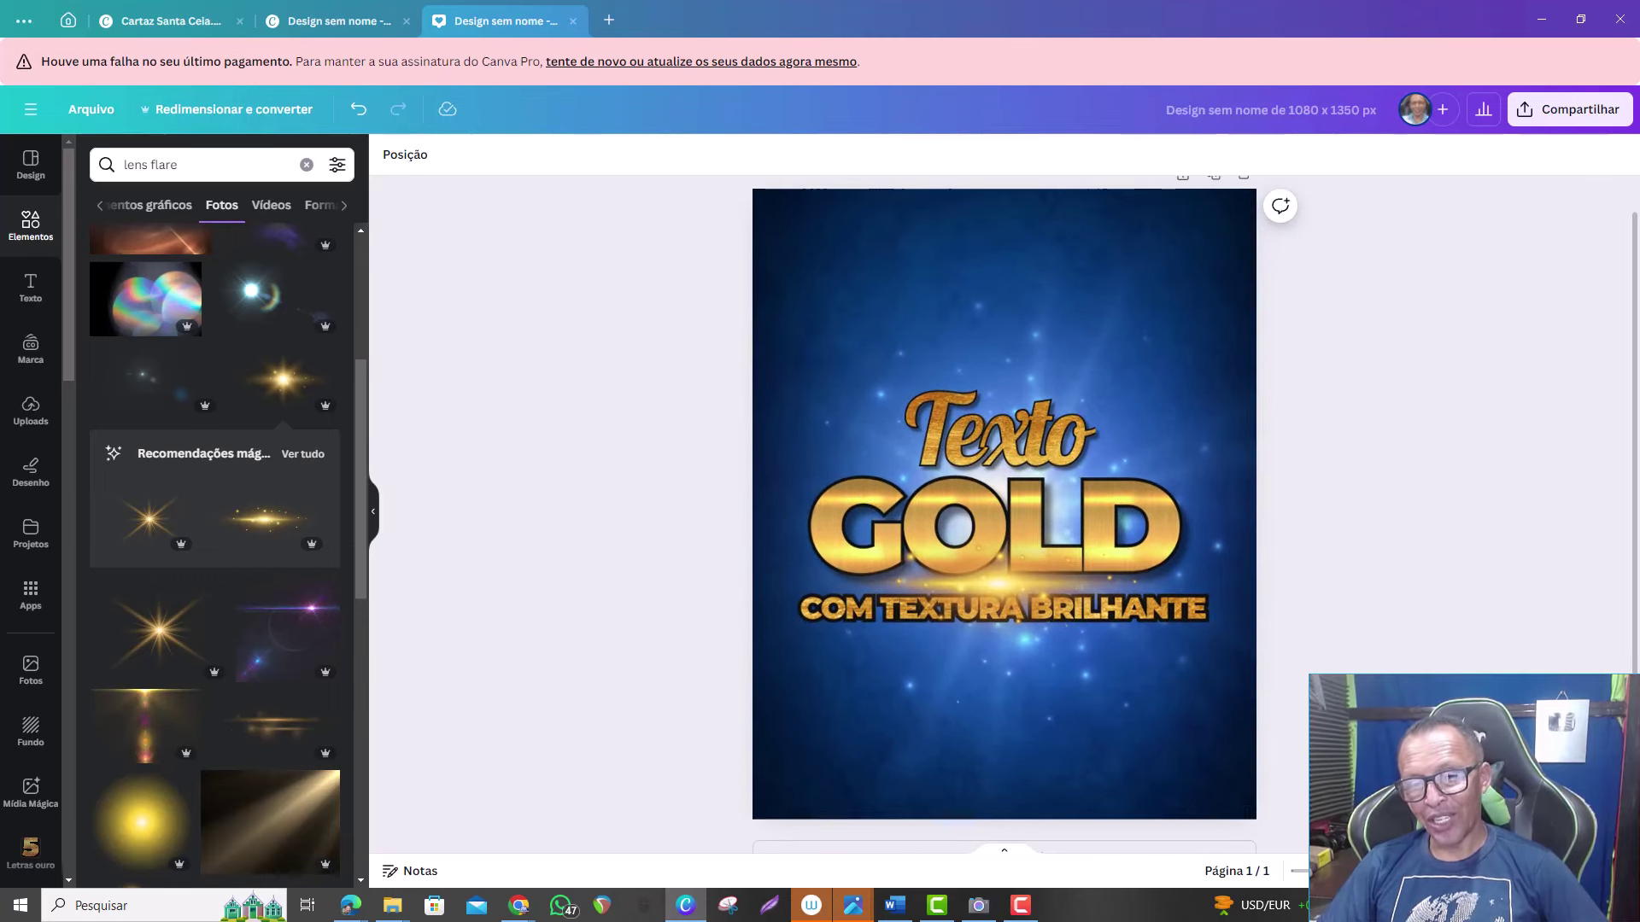
pyautogui.scroll(-1, 1004, 504)
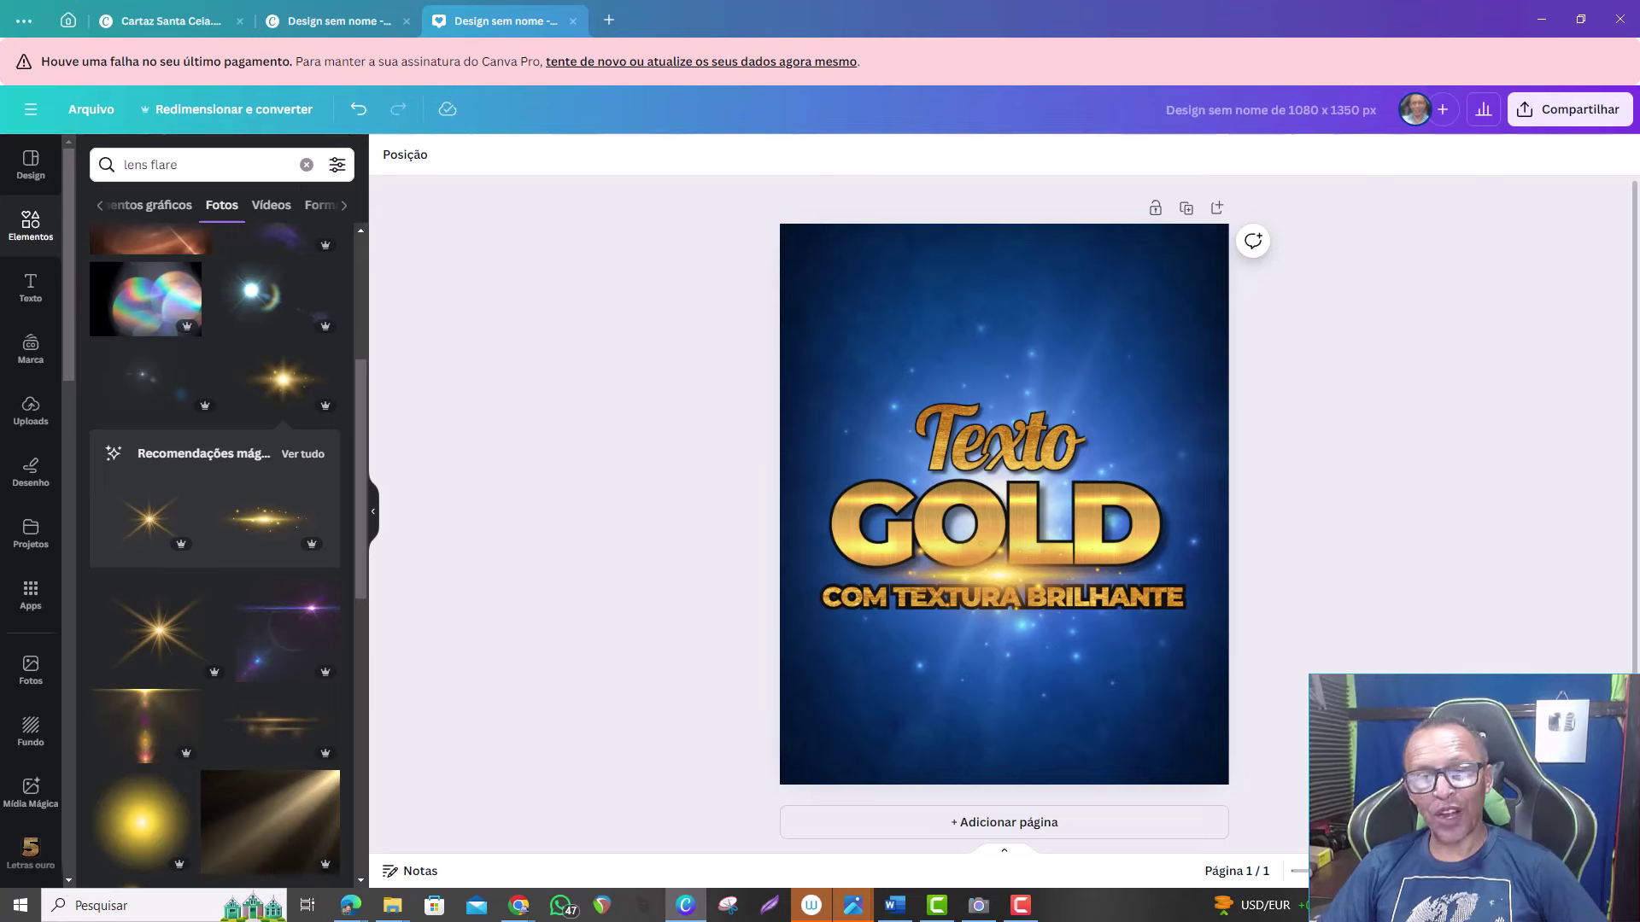